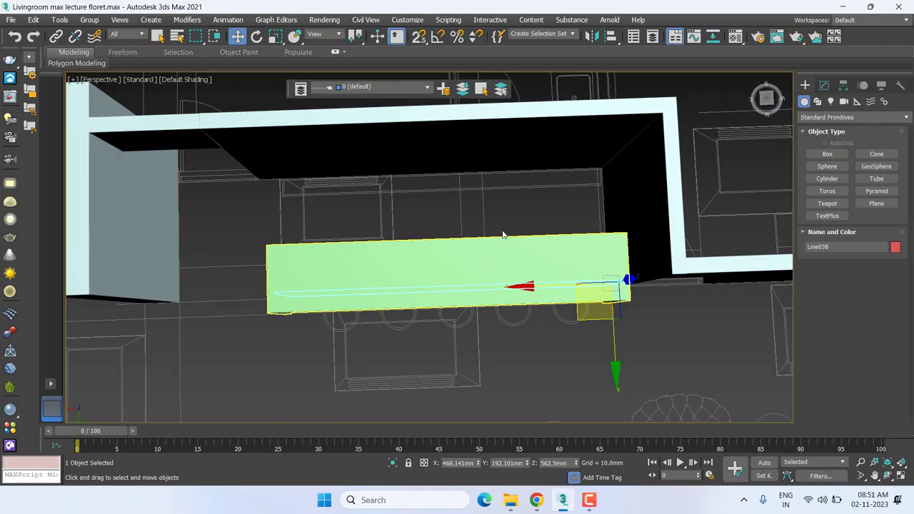
Orbit the Perspective view, then bring up the Downloads folder with the reference images.
alt+middle_drag(467, 213, 488, 200)
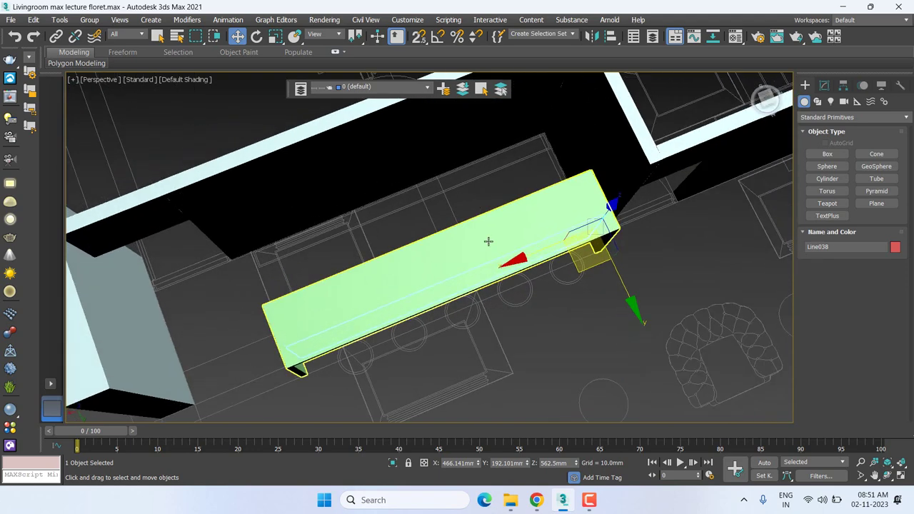
click(515, 459)
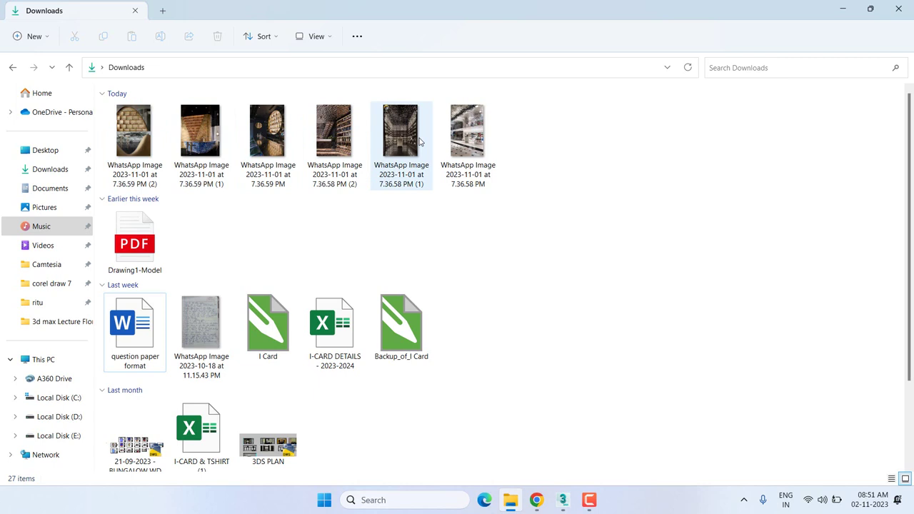
mouse_move(134, 132)
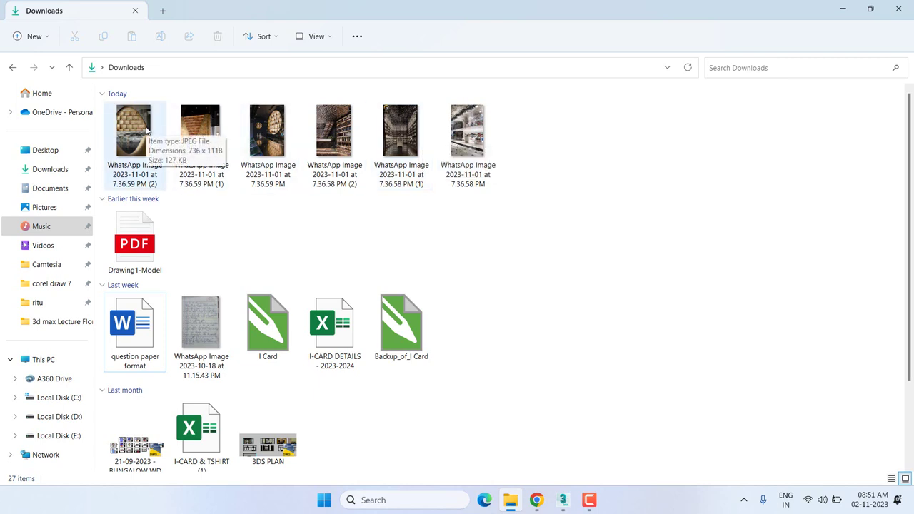
Admit the waiting participant into the Google Meet call, then minimize the meeting window.
click(536, 500)
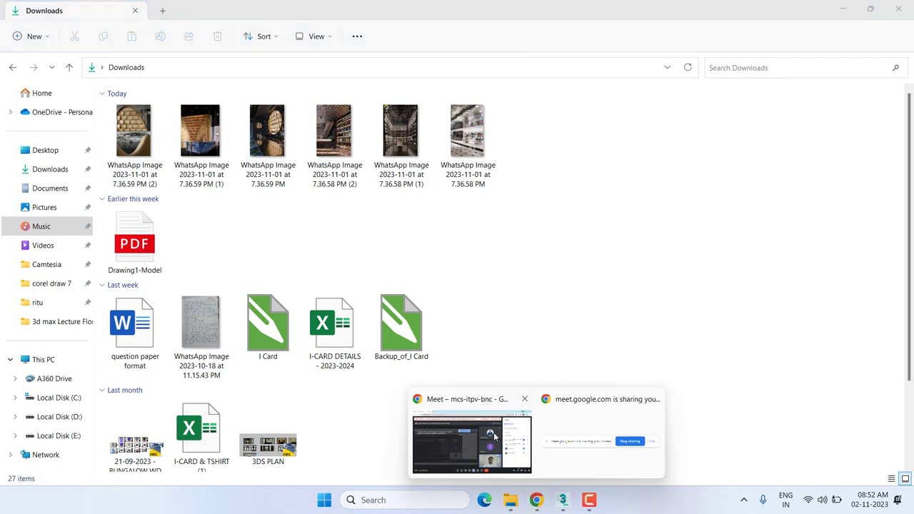
click(458, 449)
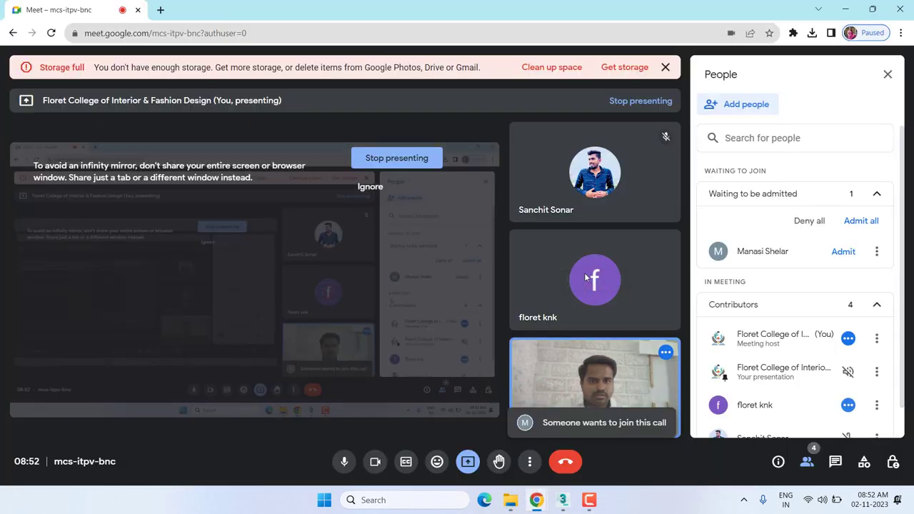
scroll(743, 309, down, 1)
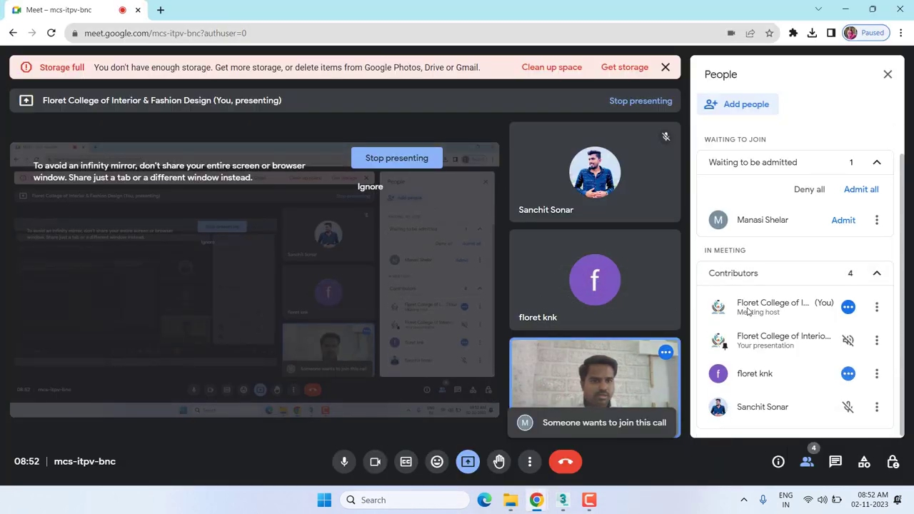
click(841, 222)
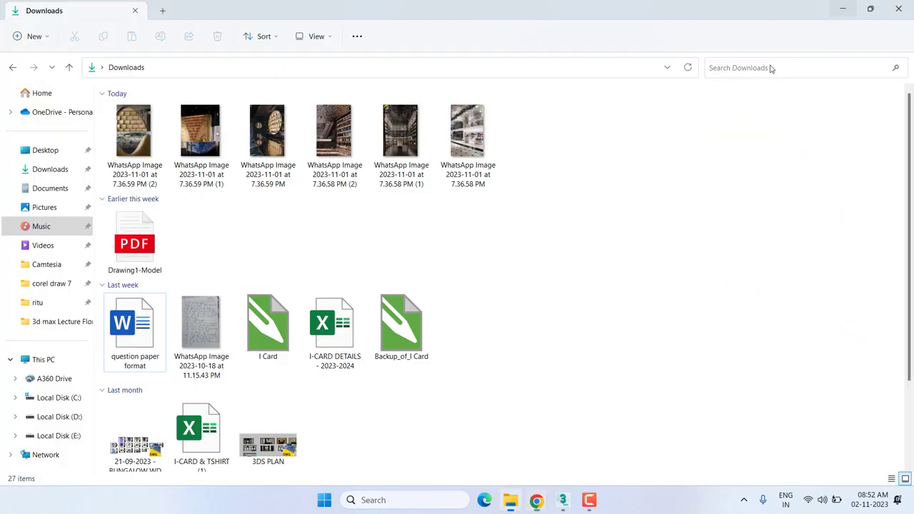
click(846, 10)
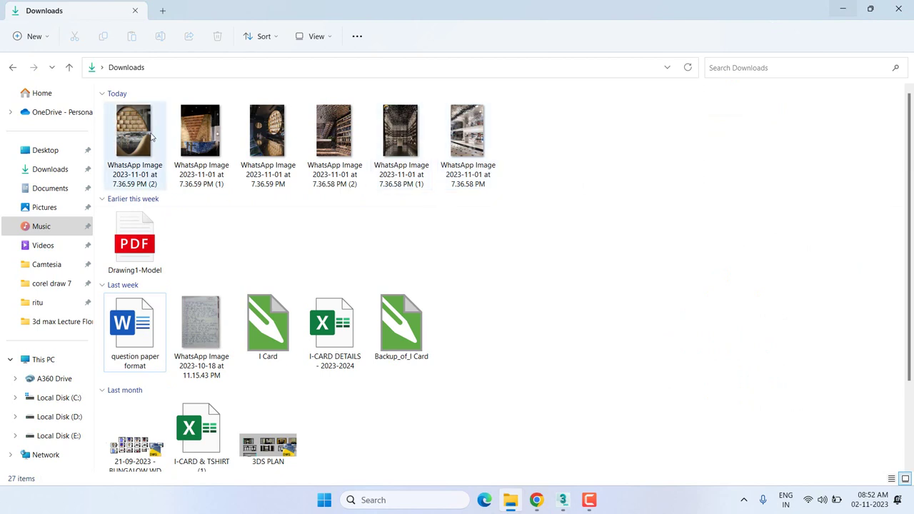
mouse_move(133, 136)
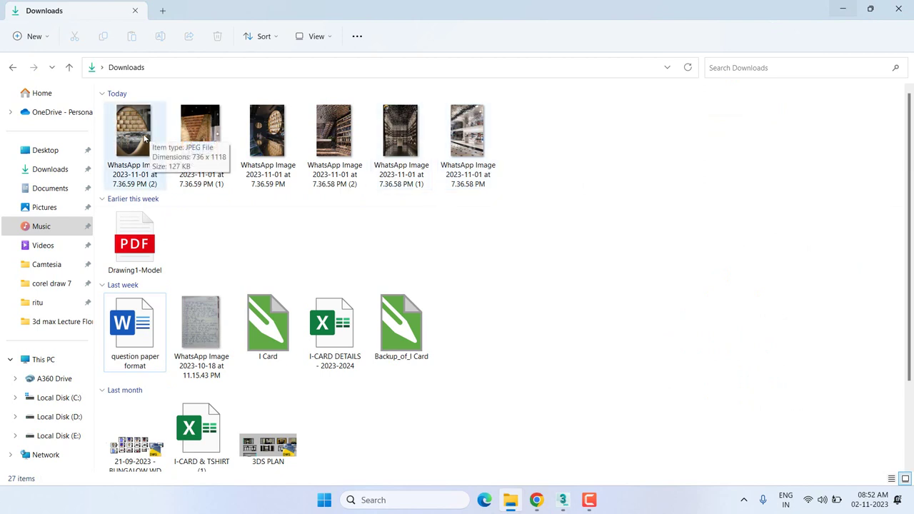
Open the first WhatsApp reference image and browse forward through the photos to the handwritten notes.
double_click(145, 138)
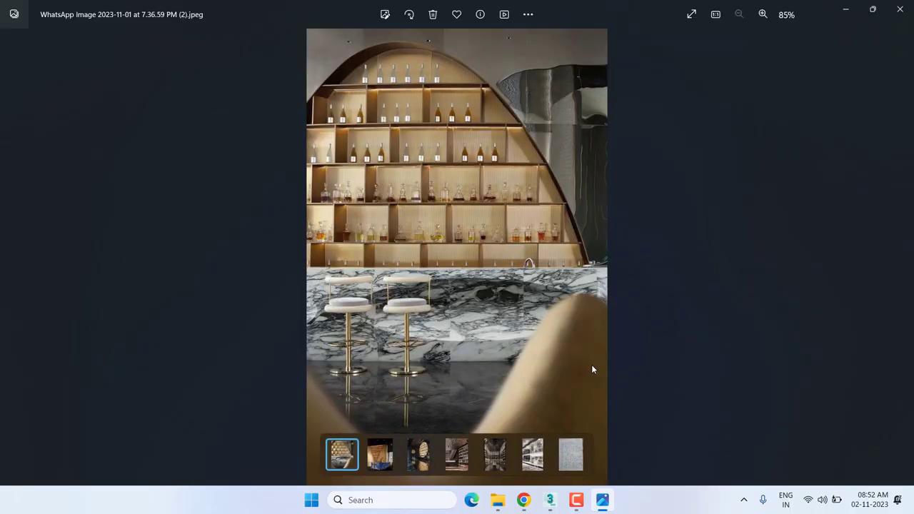
key(Right)
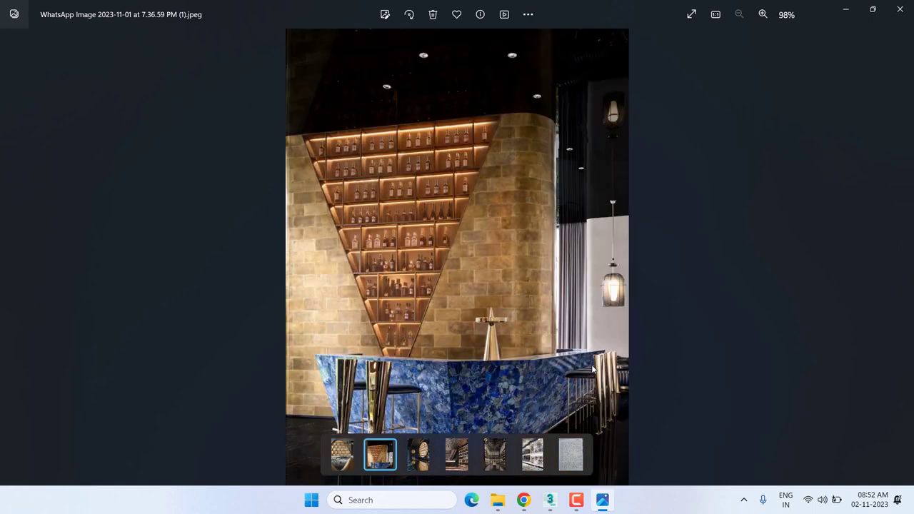
key(Right)
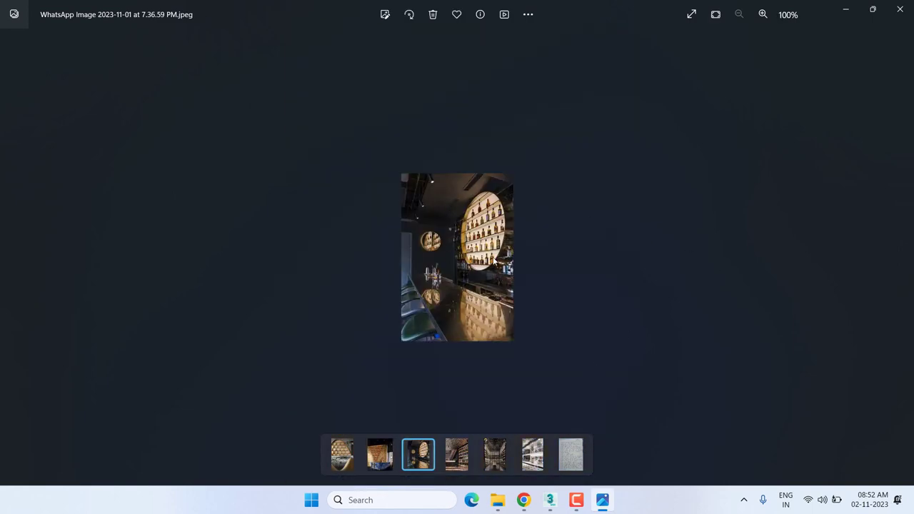
key(Right)
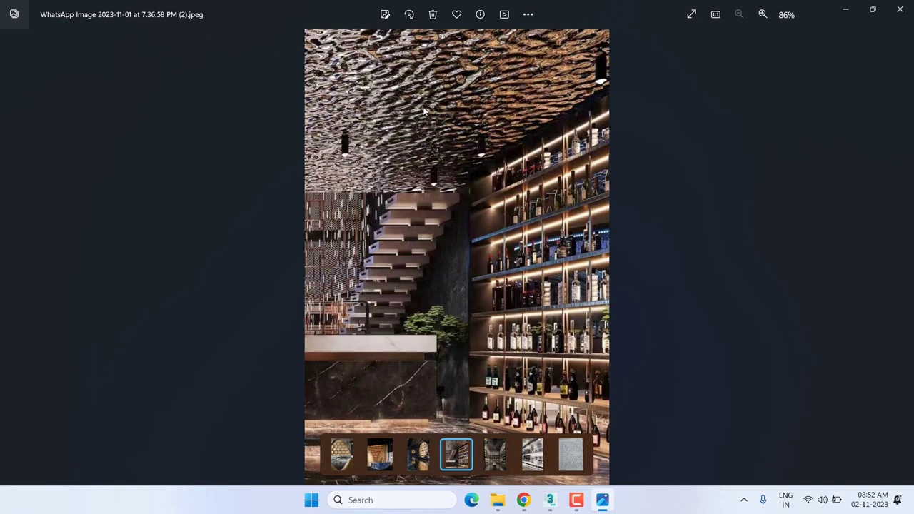
key(Right)
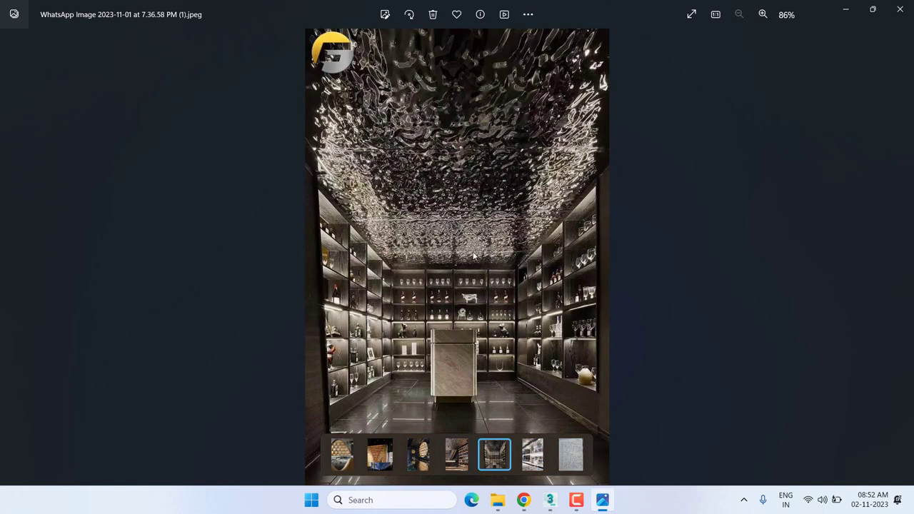
key(Right)
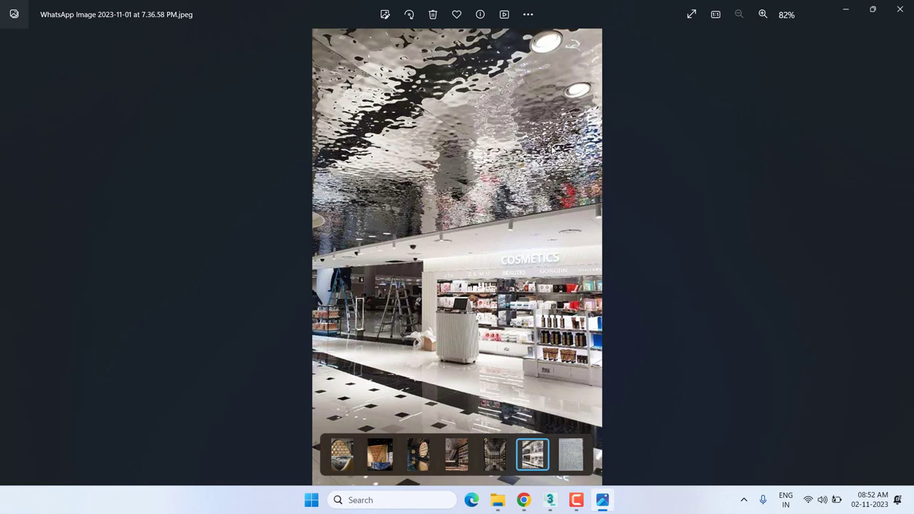
key(Right)
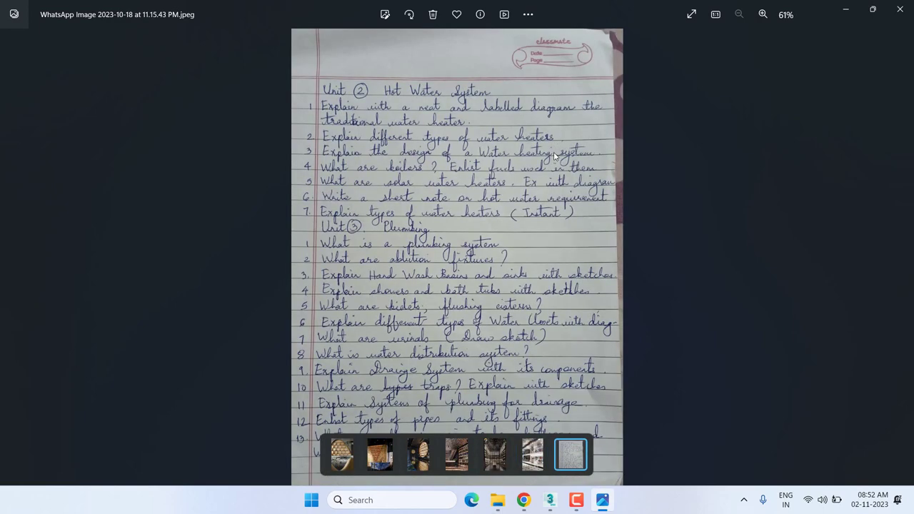
key(Left)
Bring the viewer back and step through the bar photos to the first marble bar photo.
click(901, 8)
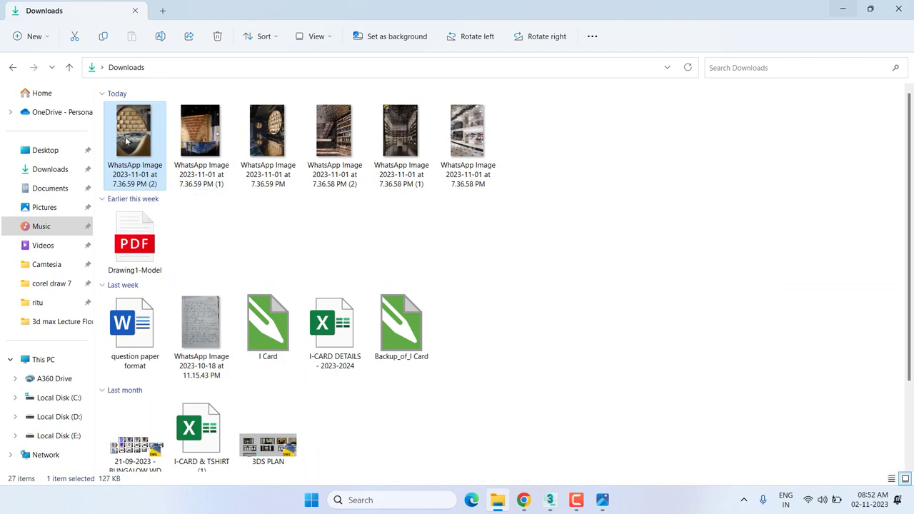
click(603, 500)
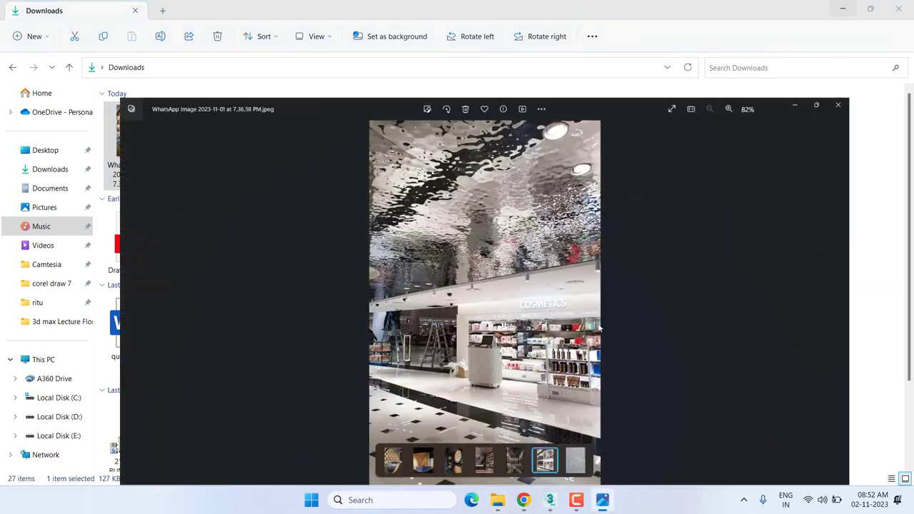
key(Left)
key(Left)
key(Left)
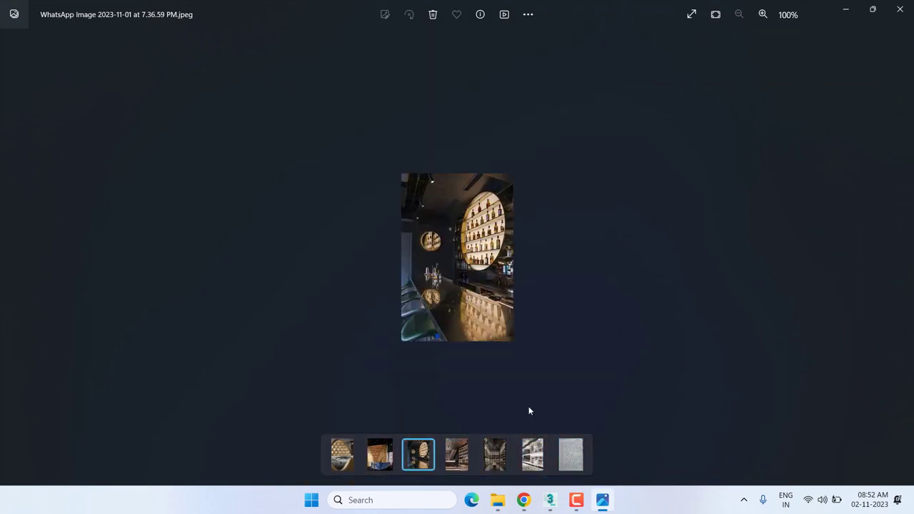
key(Left)
key(Left)
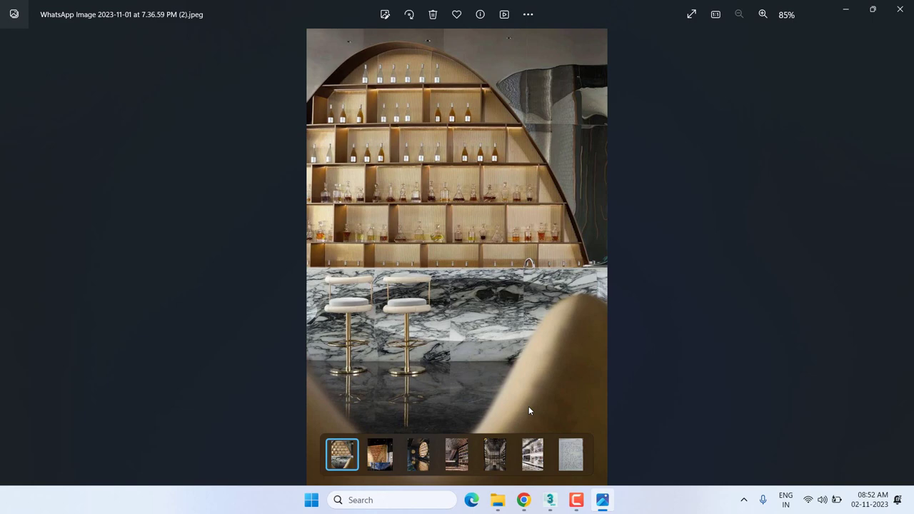
key(Right)
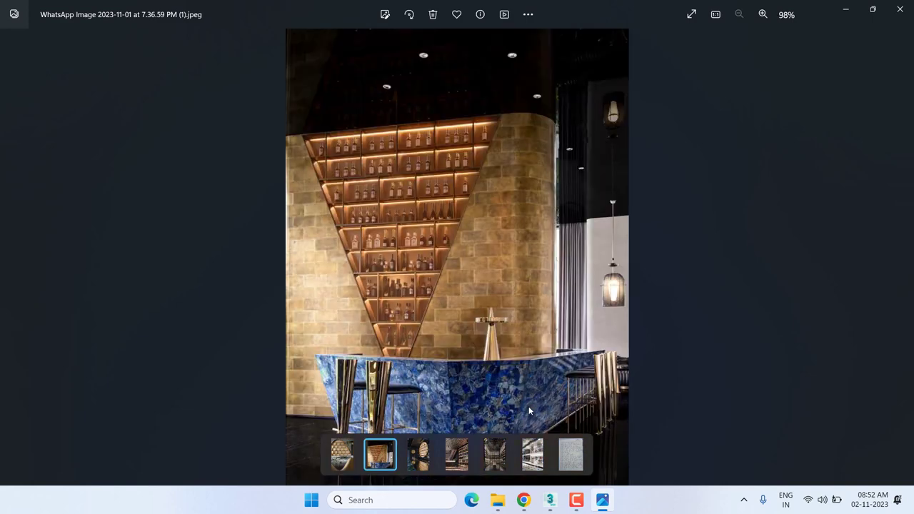
key(Right)
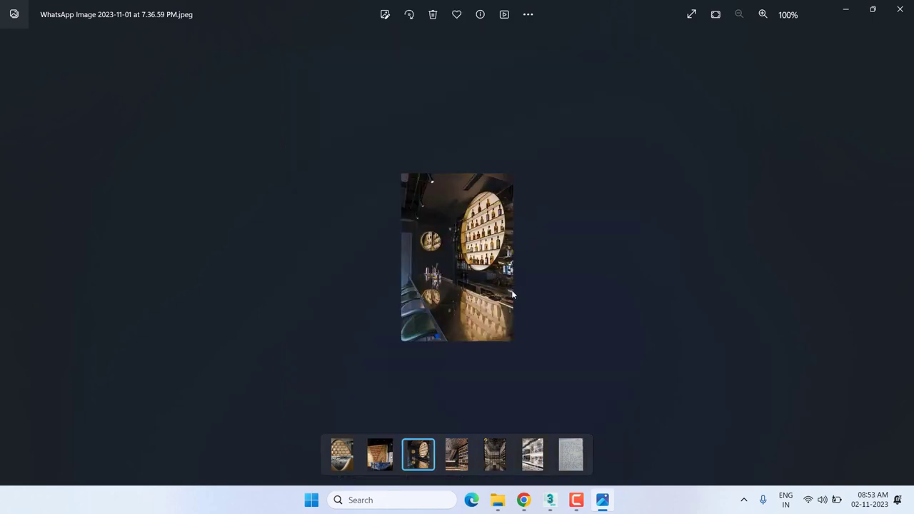
key(Left)
key(Left)
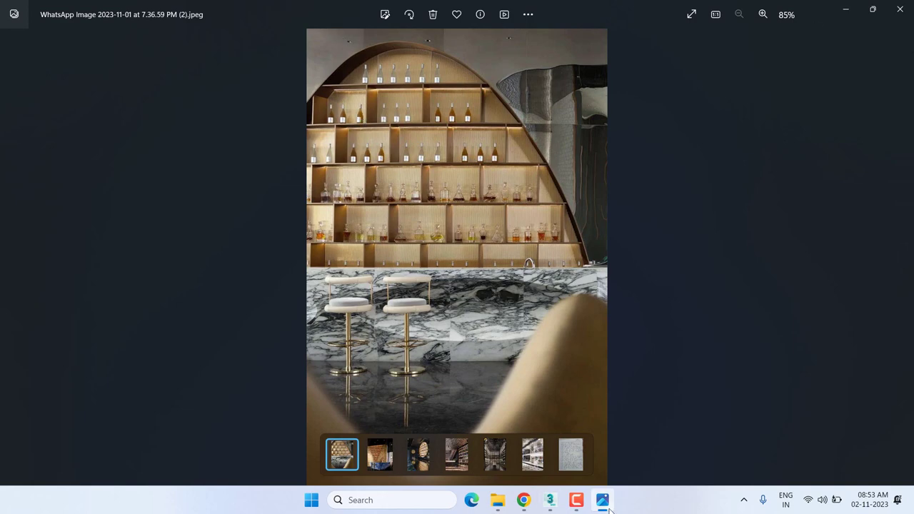
Advance to the fourth photo, the bar with the rippled metallic ceiling and lit bottle shelves.
scroll(592, 433, down, 1)
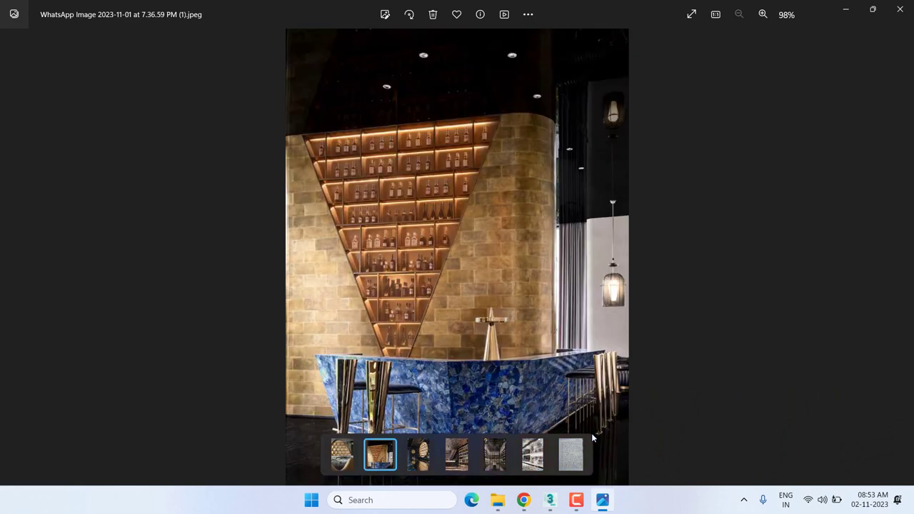
scroll(592, 433, down, 1)
scroll(593, 435, down, 1)
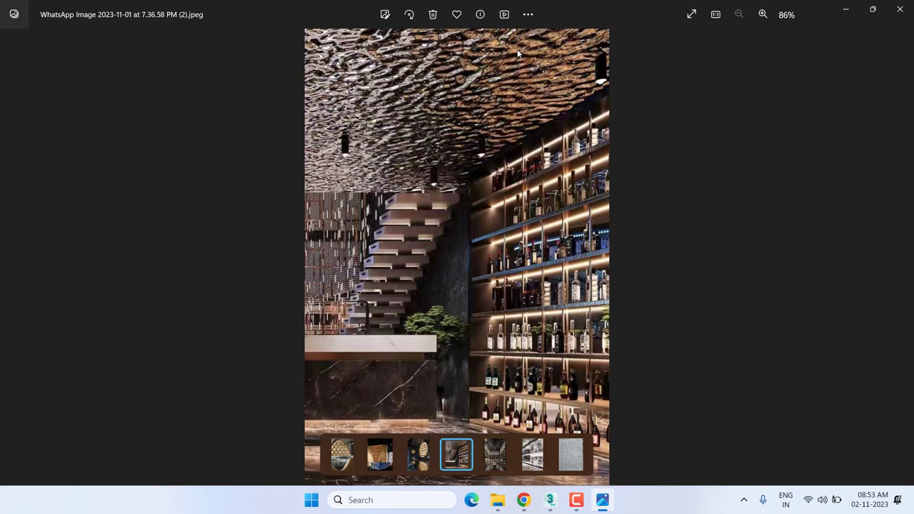
mouse_move(524, 500)
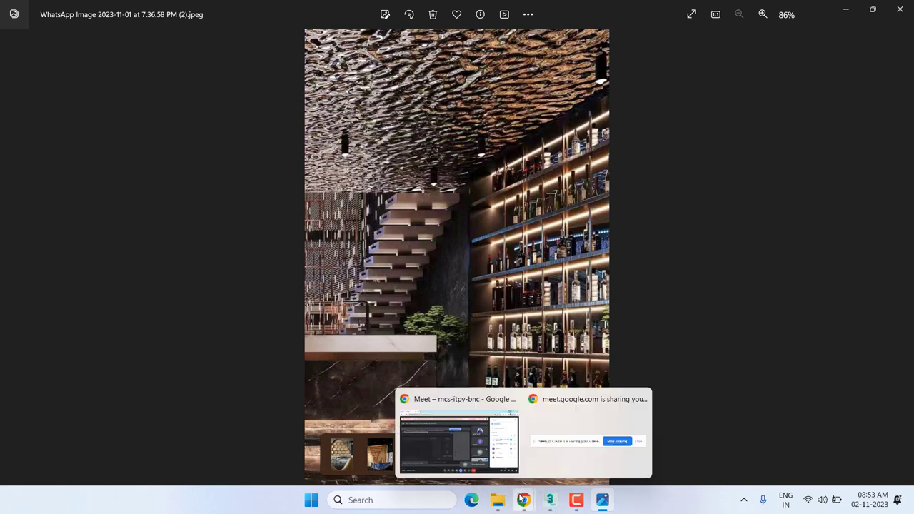
Search Google for 'water ripple' in a new tab and open the stainless steel sheet result.
click(492, 463)
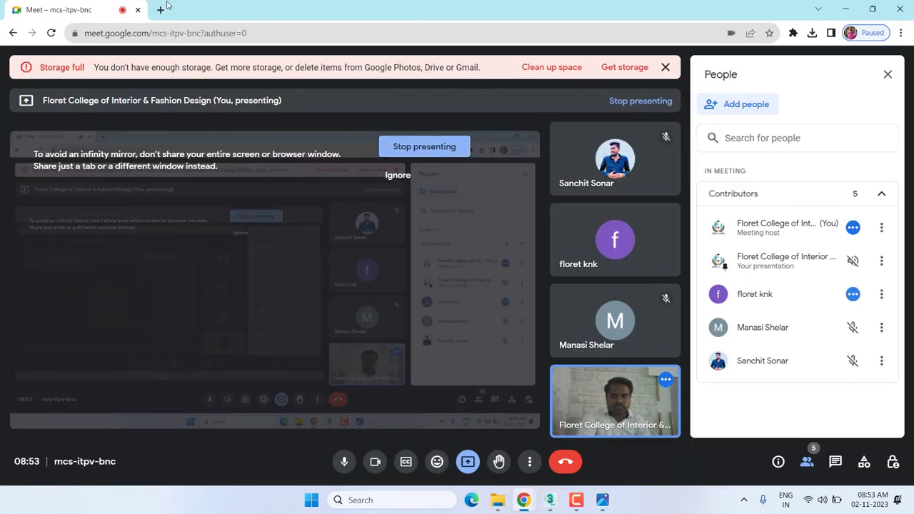
click(162, 9)
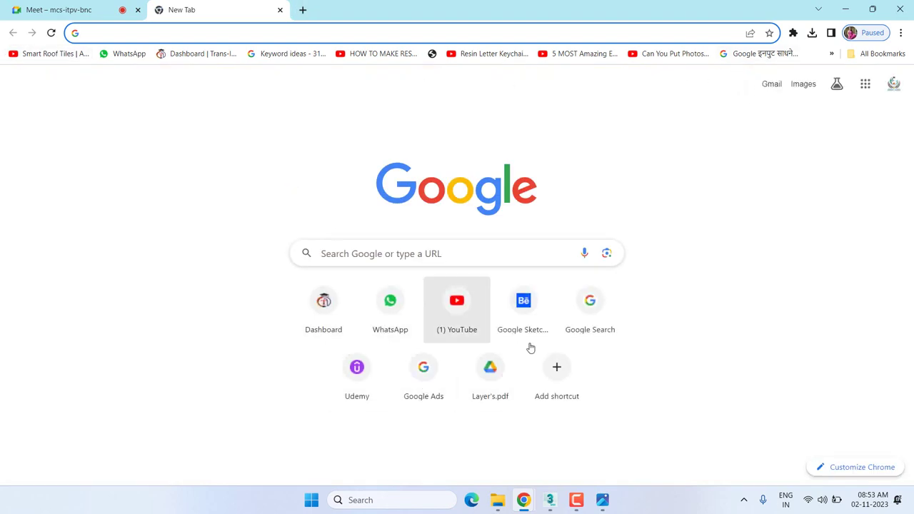
click(409, 258)
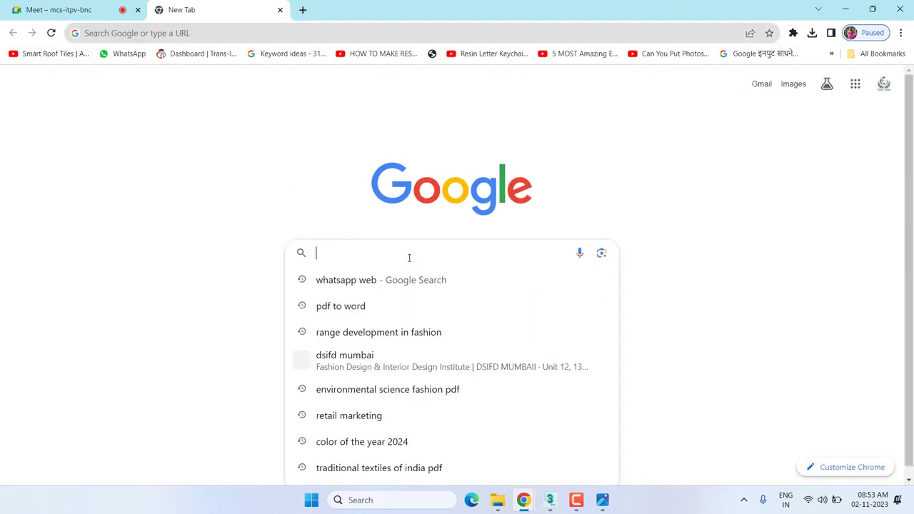
text(water )
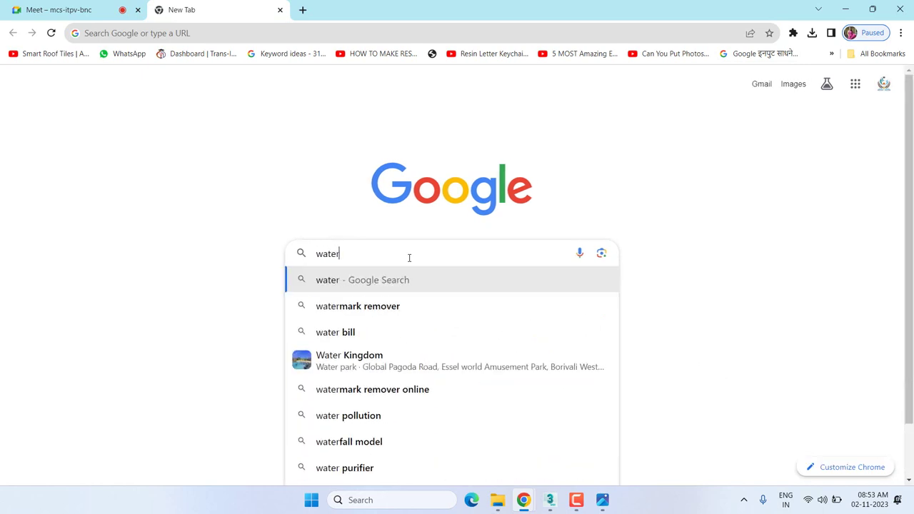
text(rip)
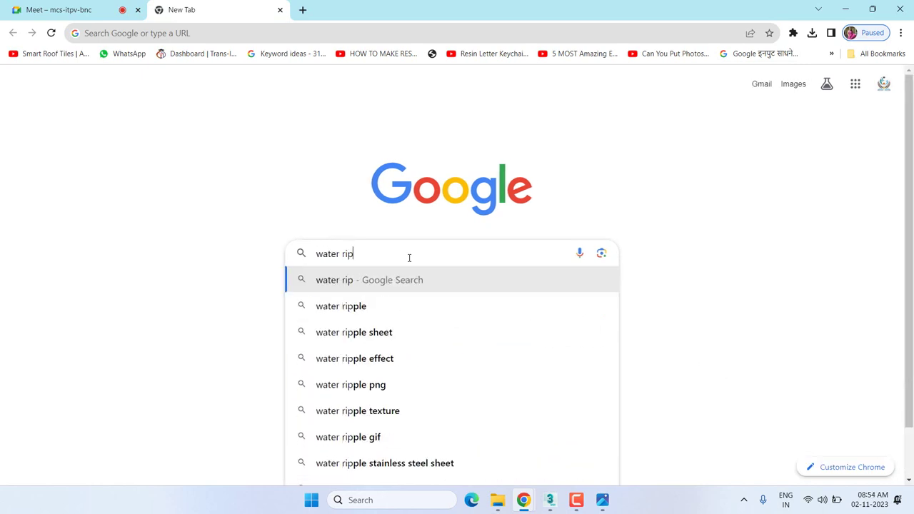
text(ple)
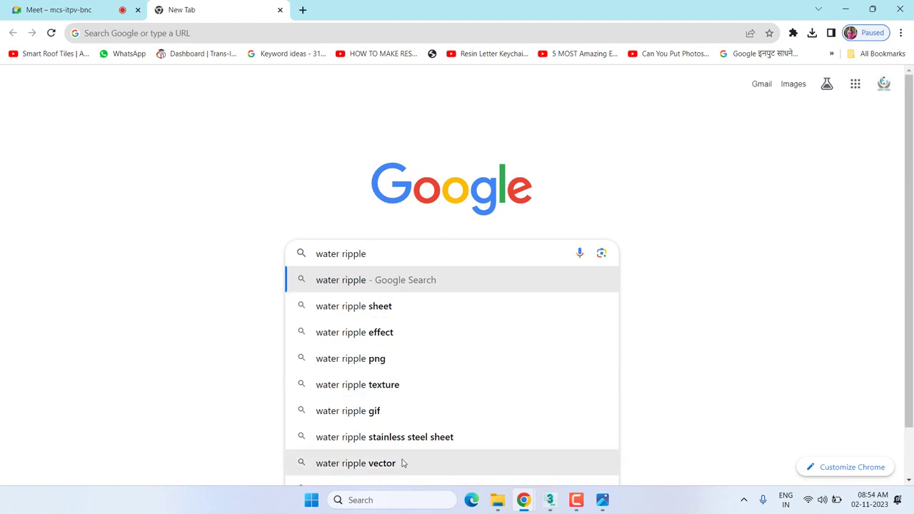
click(433, 443)
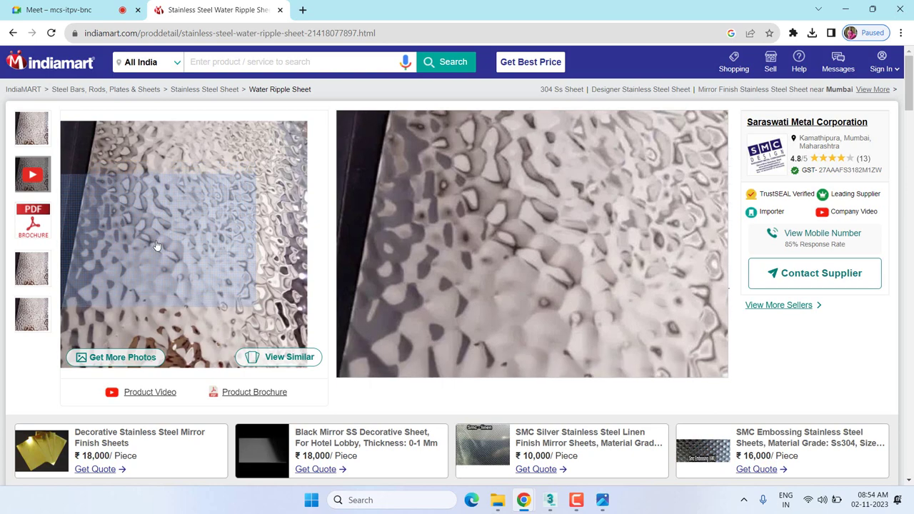
Open the colormetals water ripple sheet page, scroll through its images, then minimize Chrome.
click(11, 34)
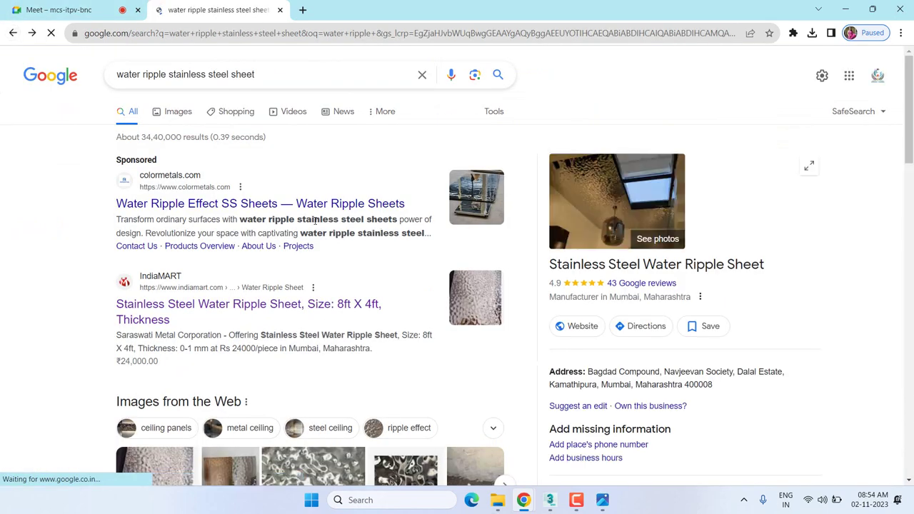
click(482, 199)
scroll(516, 181, down, 3)
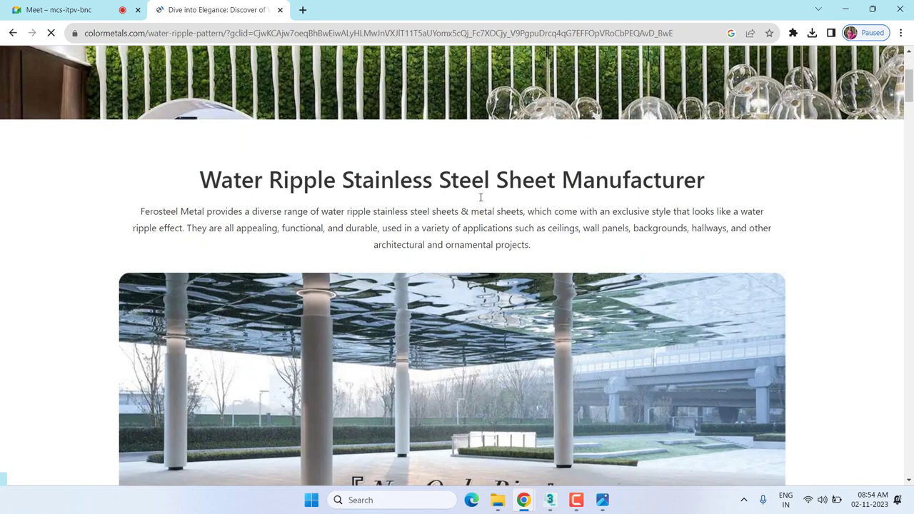
scroll(516, 181, down, 4)
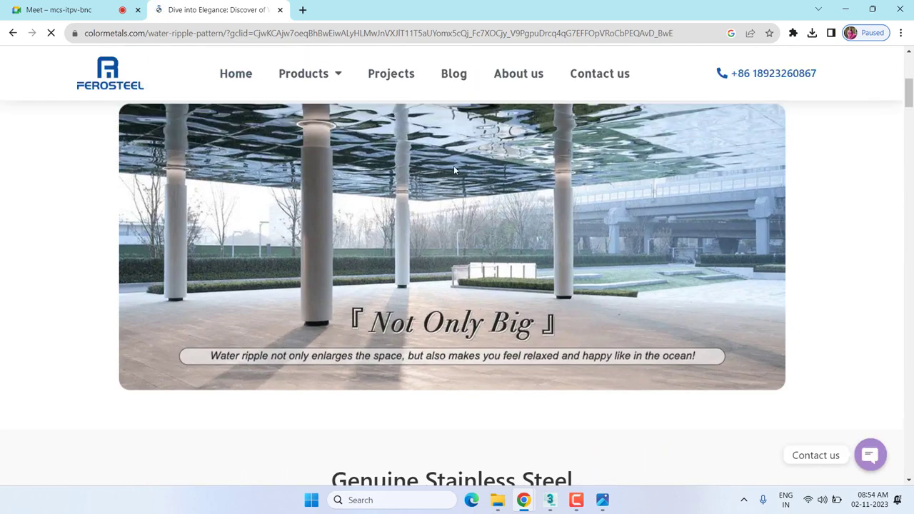
click(845, 8)
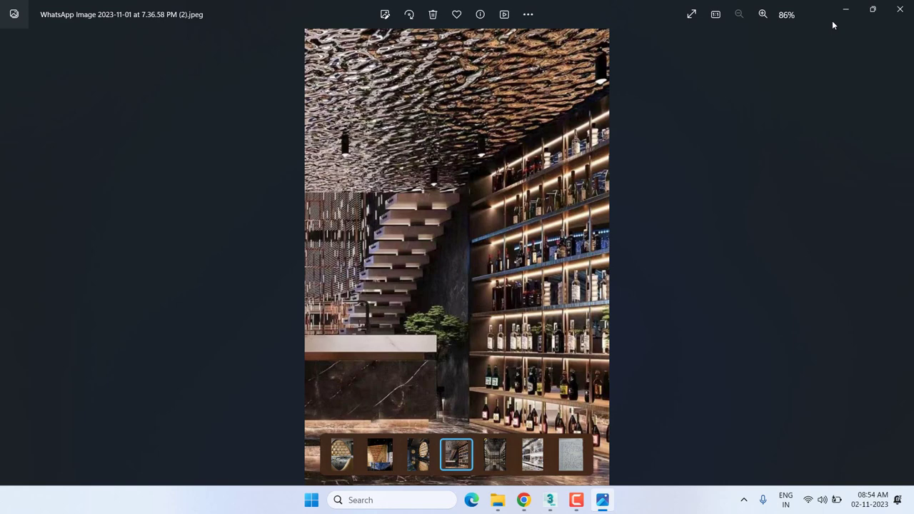
Select the black wall plus the adjoining wall and isolate just those two with Alt+Q.
click(548, 498)
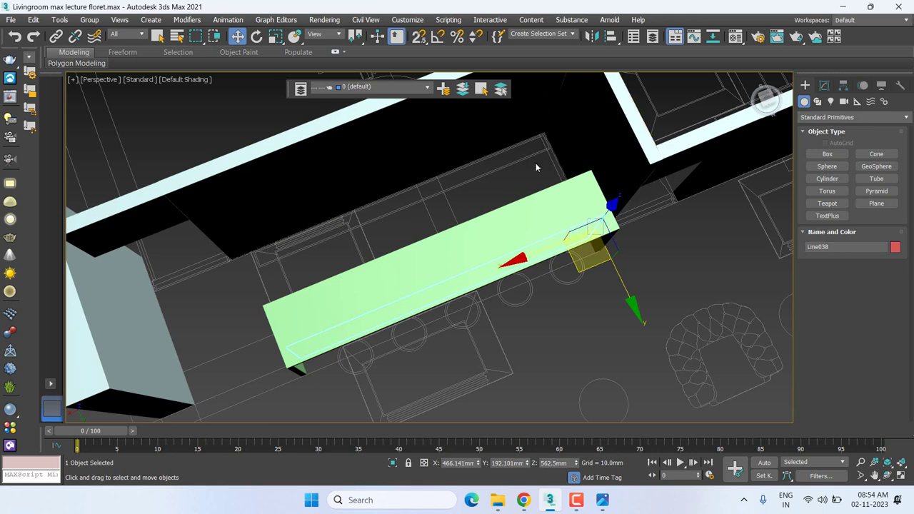
middle_drag(341, 165, 355, 204)
click(279, 259)
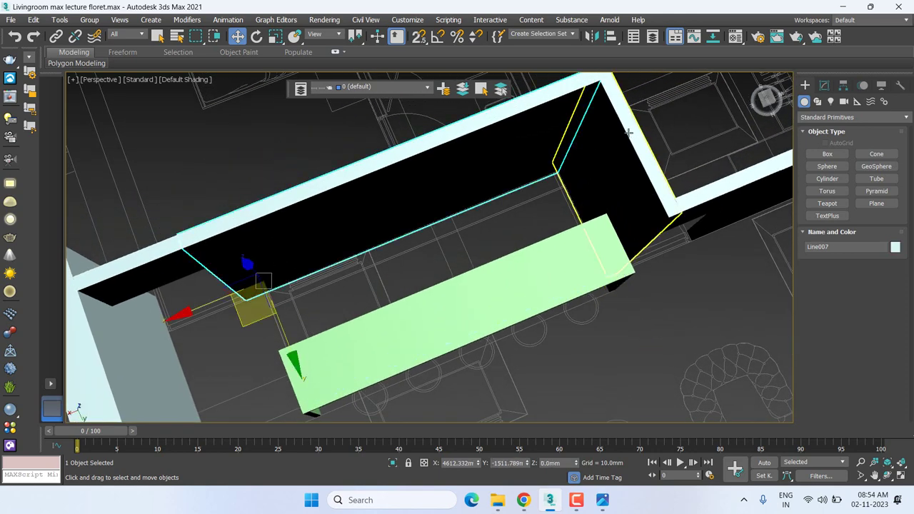
key(alt+q)
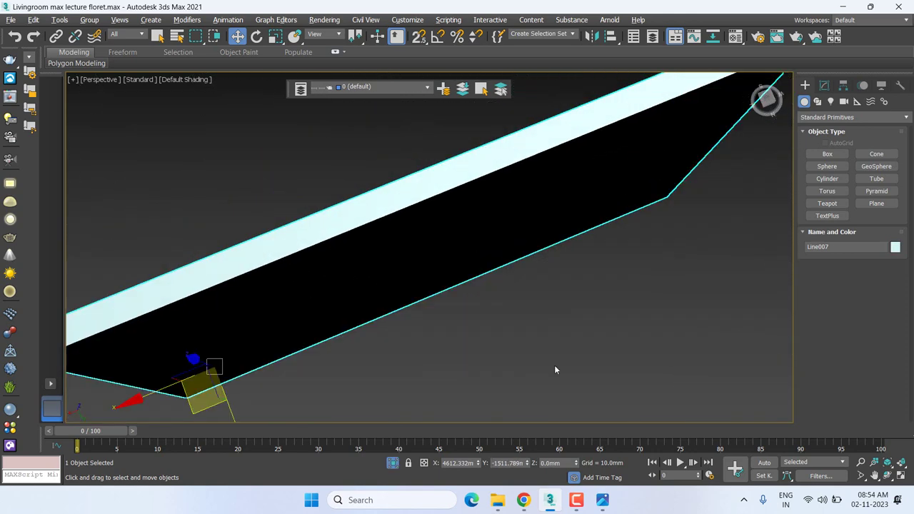
scroll(529, 272, down, 3)
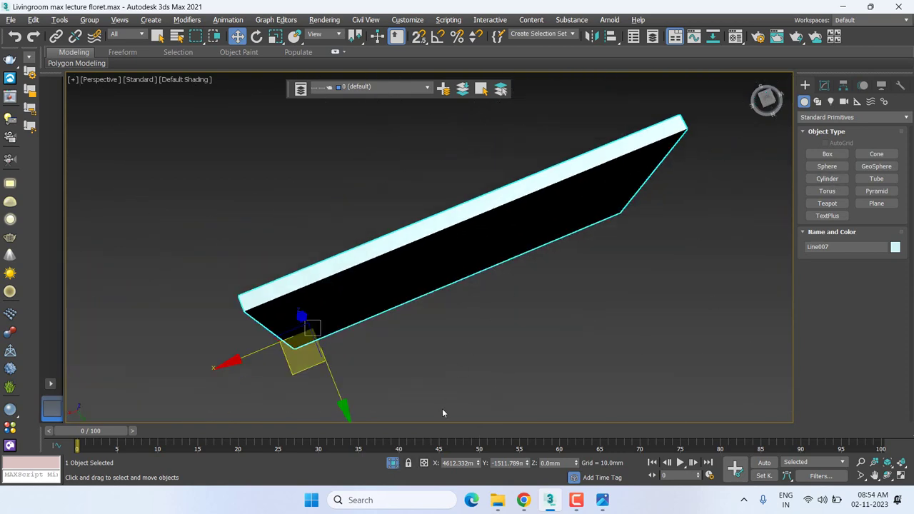
click(394, 462)
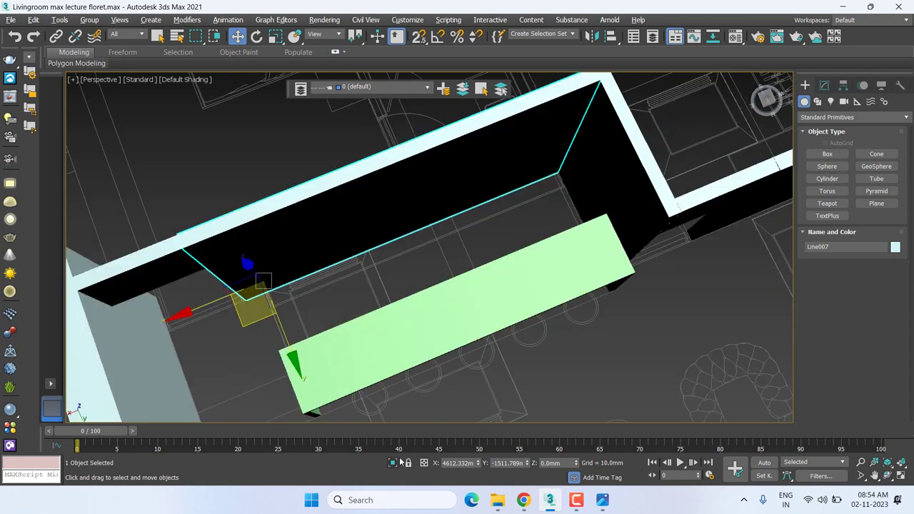
ctrl+click(643, 157)
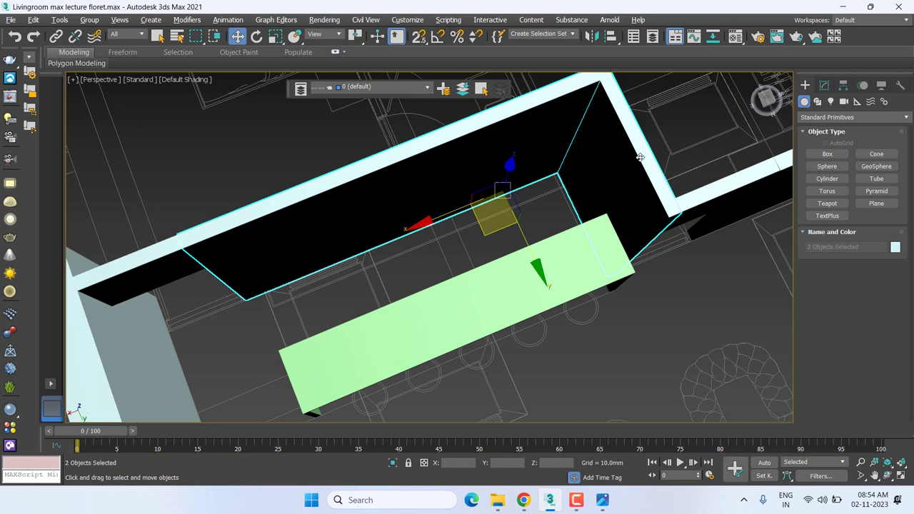
key(alt+q)
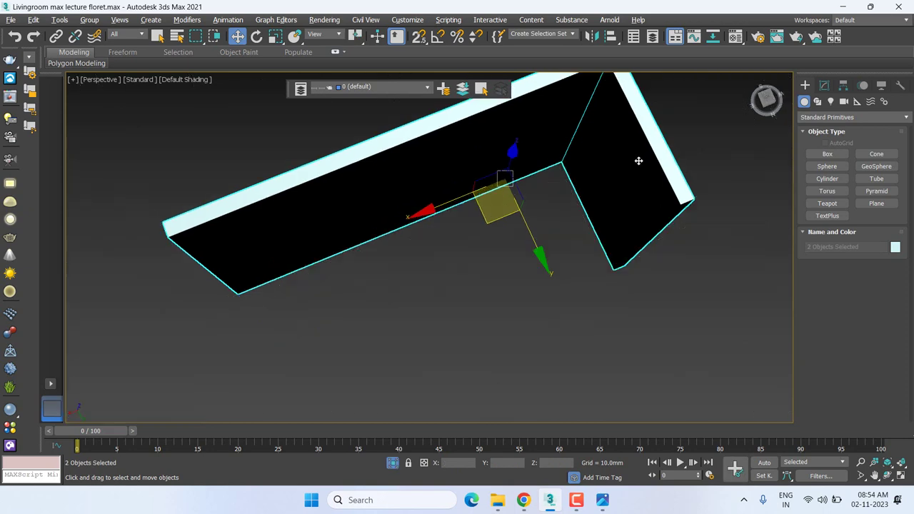
Switch to the Front view, frame the walls, and set shading to Wireframe Override.
key(f)
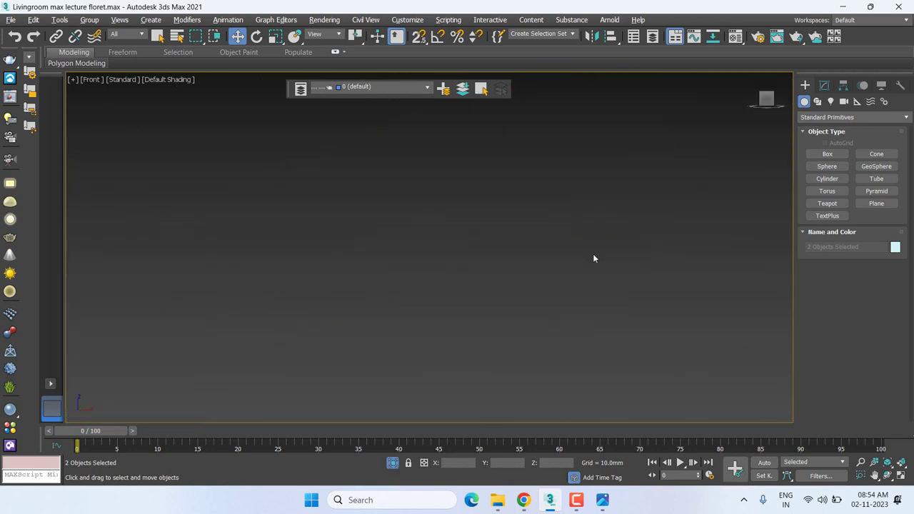
key(z)
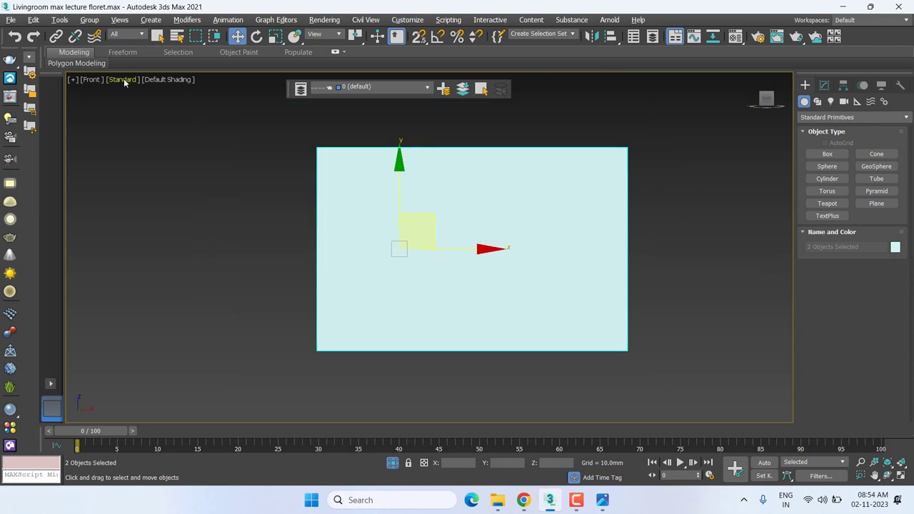
click(124, 80)
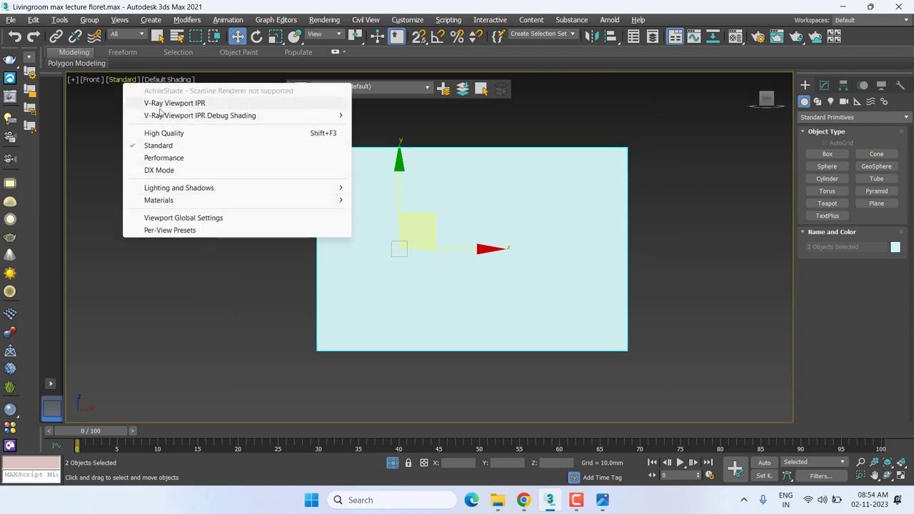
click(171, 79)
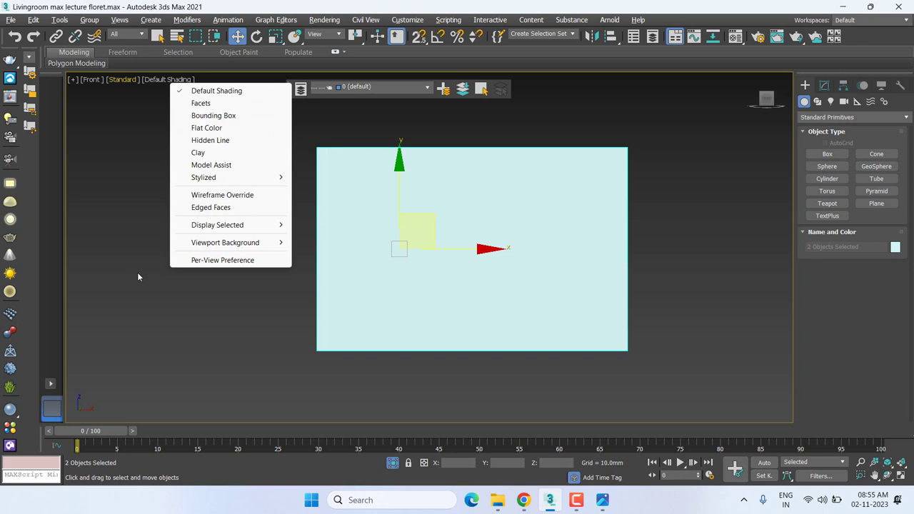
click(175, 307)
click(174, 307)
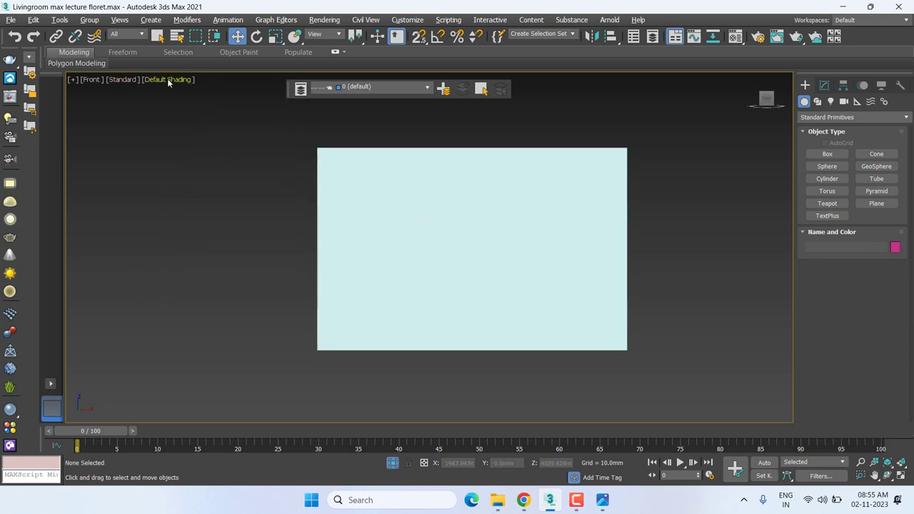
click(168, 80)
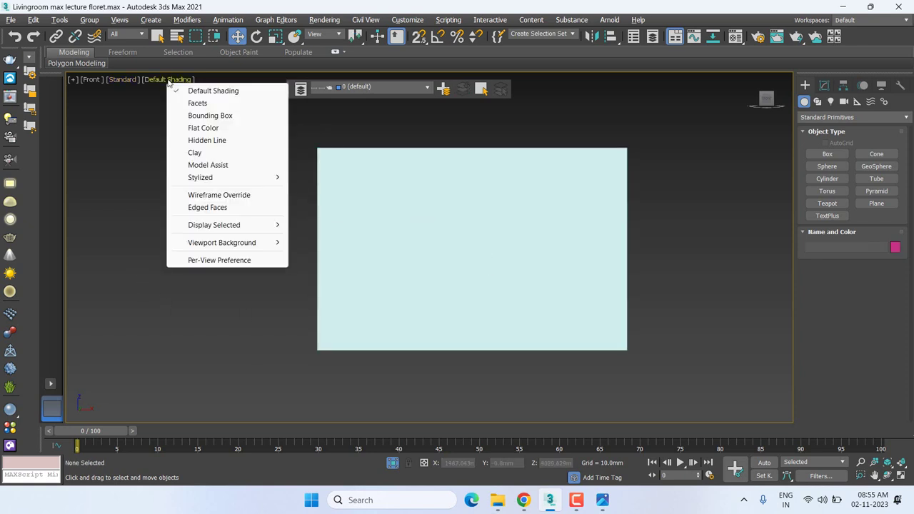
click(239, 195)
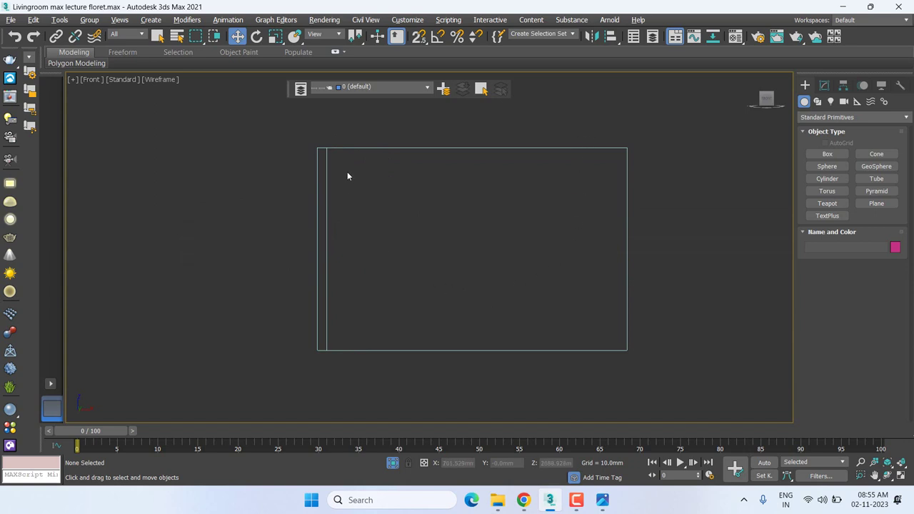
Pick the Line tool under Create > Shapes, then bring the ripple reference page back up.
click(818, 101)
click(825, 164)
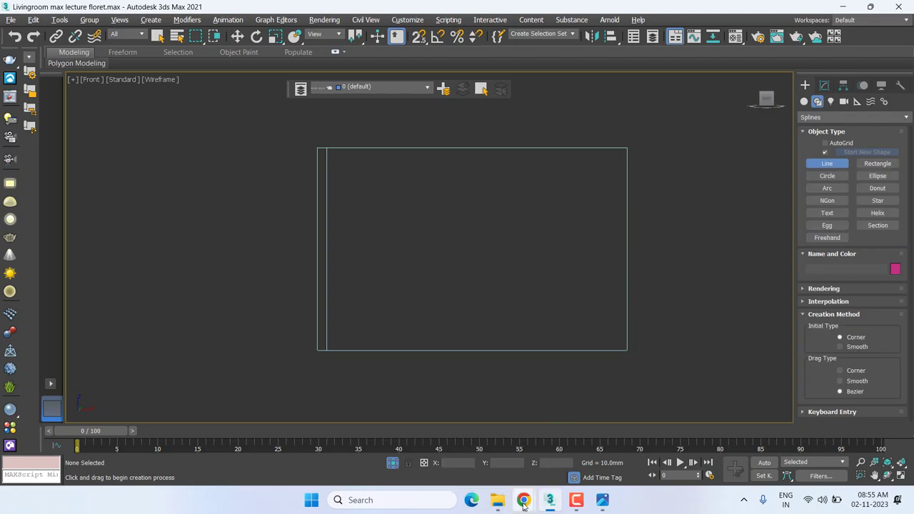
click(457, 428)
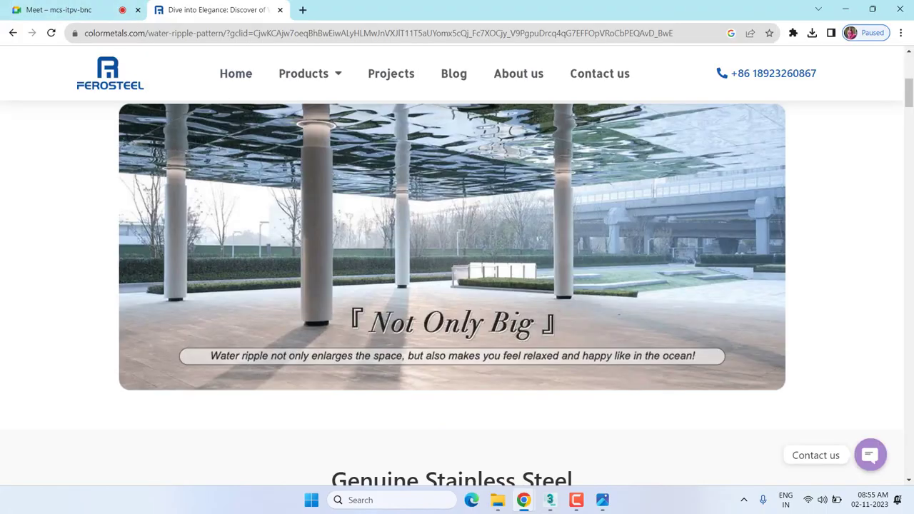
mouse_move(523, 500)
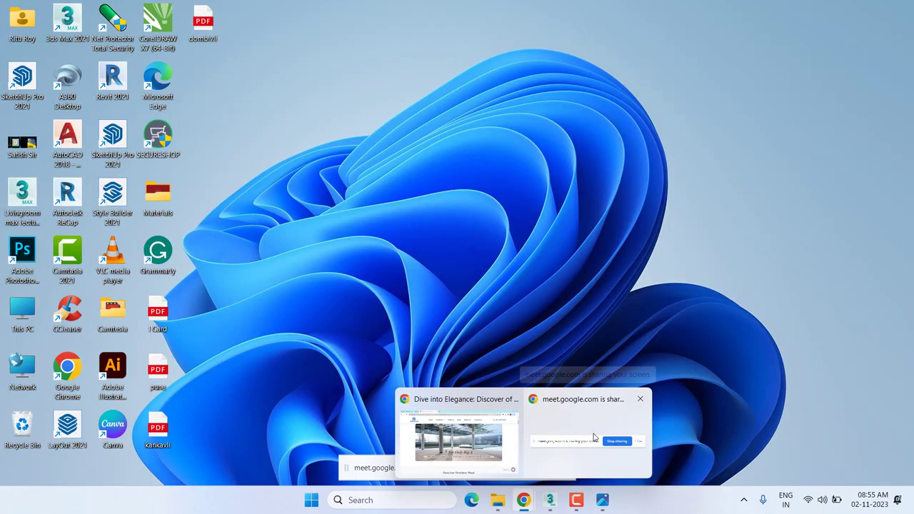
Admit the waiting participant in Google Meet, then minimize Chrome to return to 3ds Max.
click(594, 438)
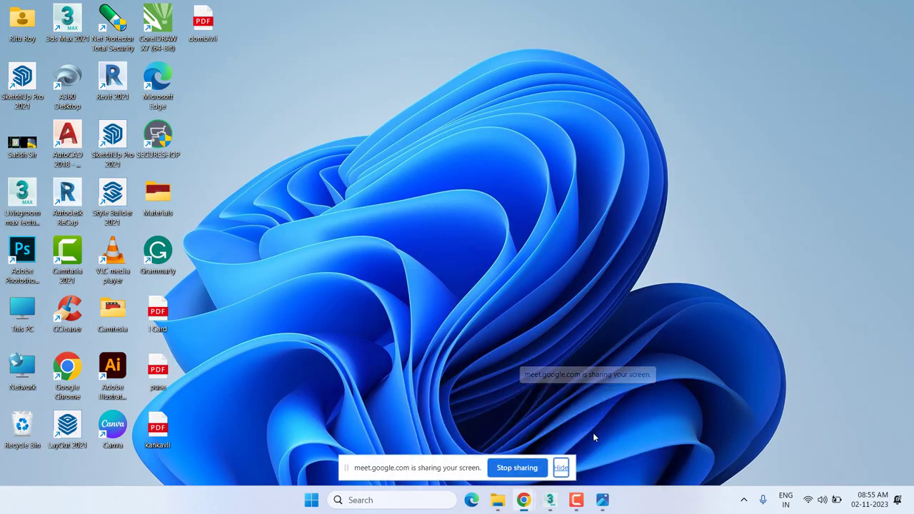
click(63, 16)
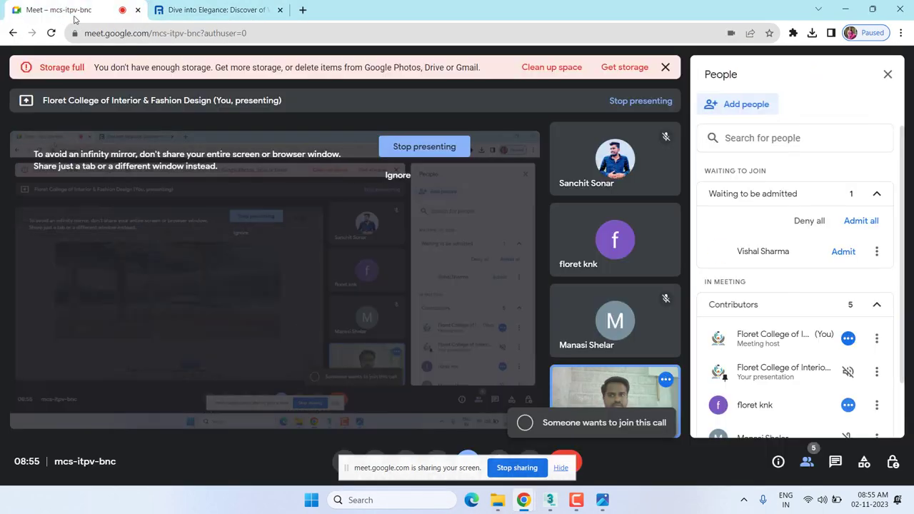
click(844, 252)
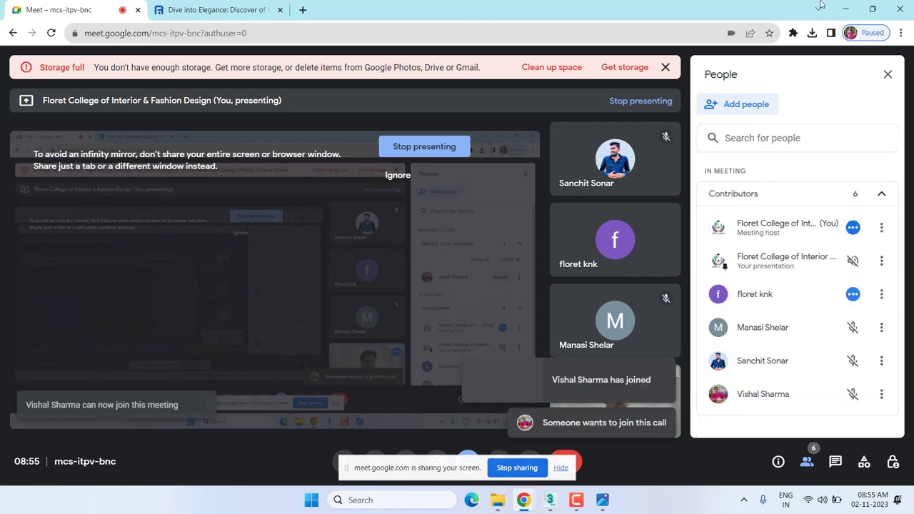
click(873, 10)
key(super+Down)
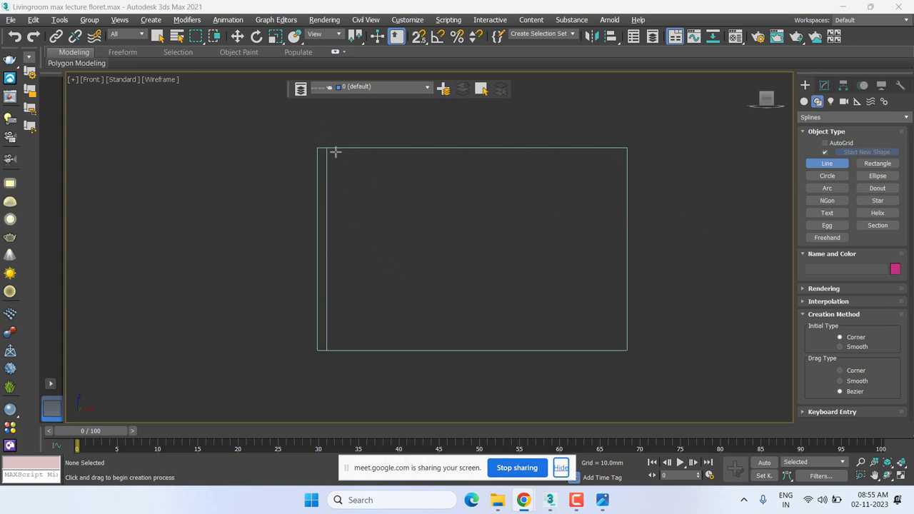
With 2.5 snaps on, trace a closed line Line039 through the wall rectangle's four corners.
middle_drag(374, 217, 379, 235)
click(418, 43)
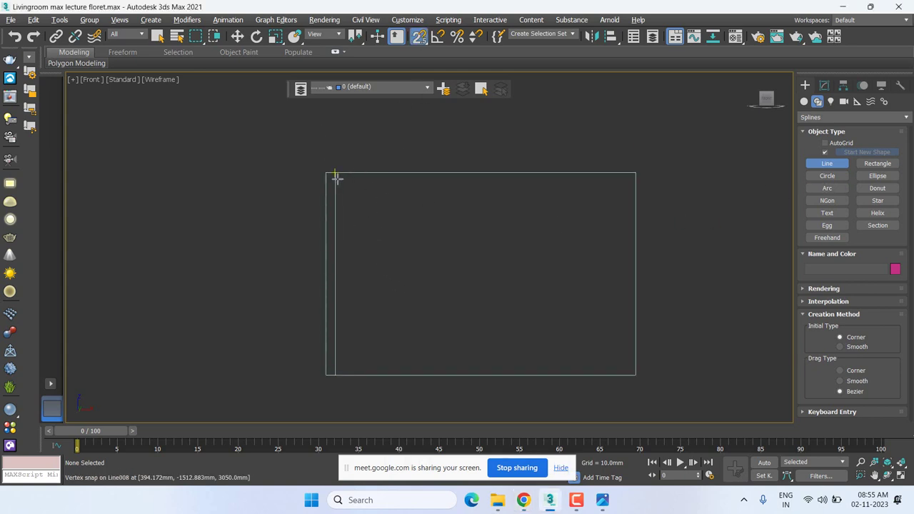
click(336, 178)
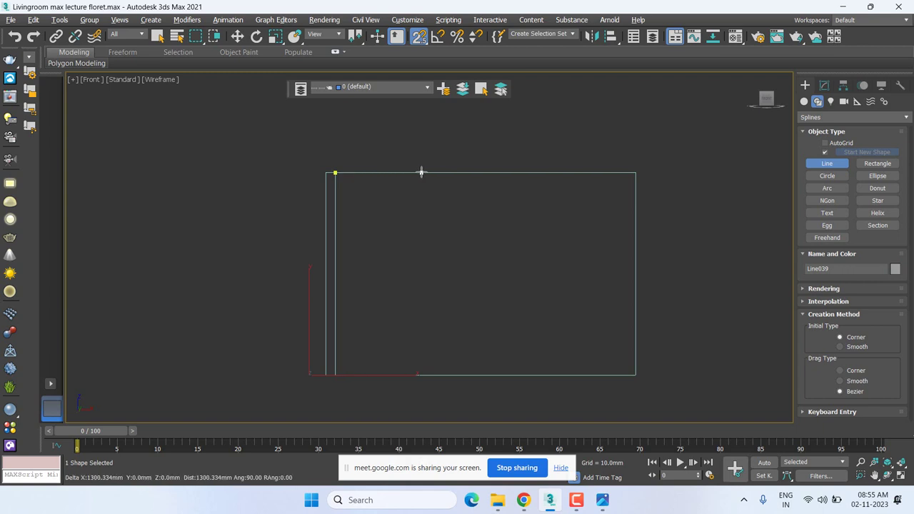
click(636, 173)
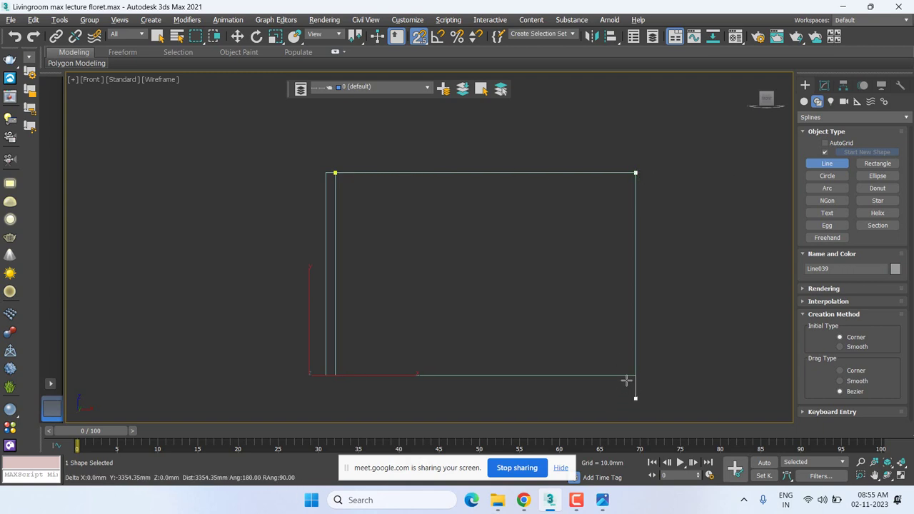
click(636, 375)
click(335, 375)
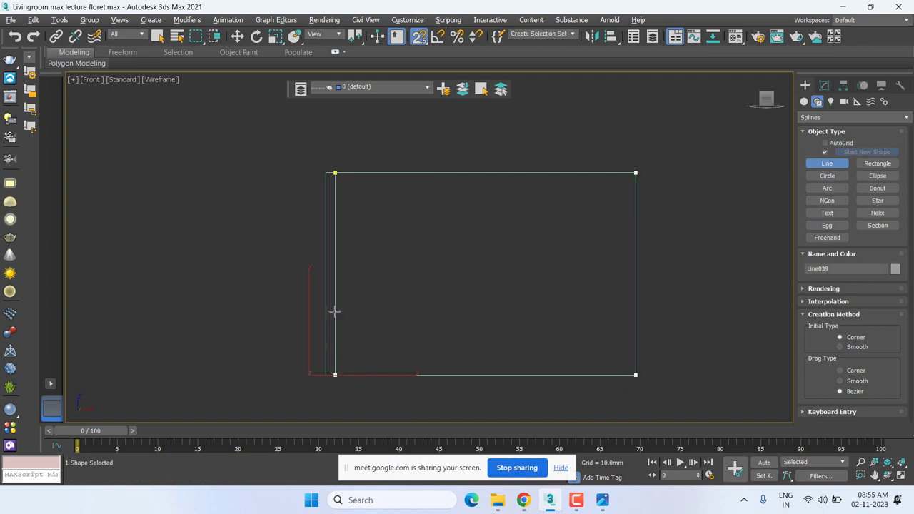
click(336, 176)
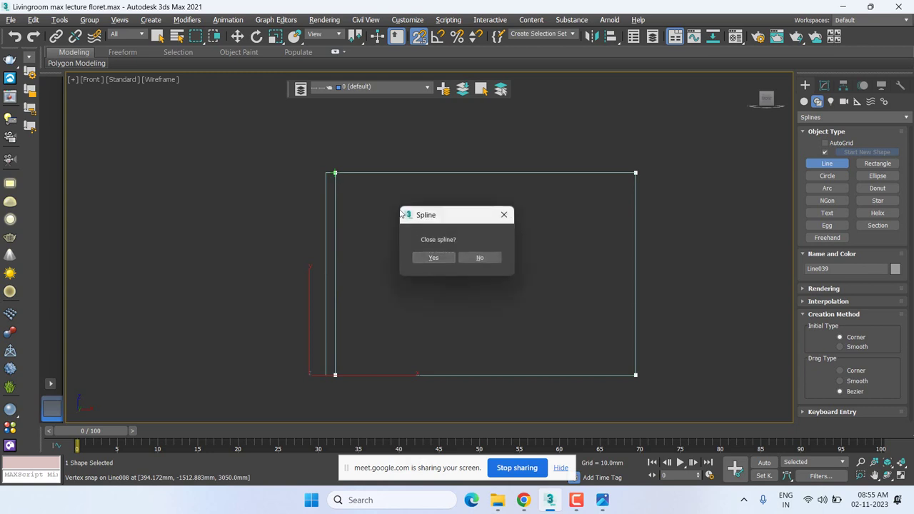
click(438, 258)
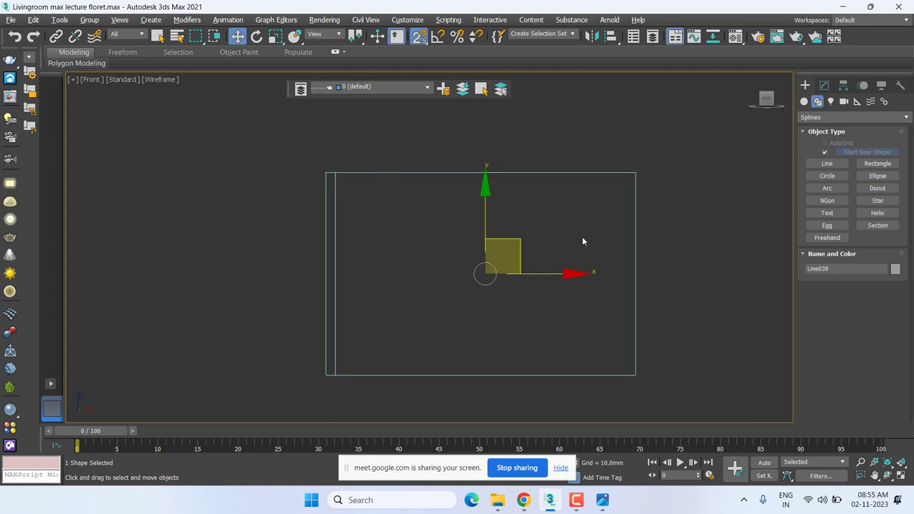
At vertex level, use Refine to insert three new vertices along Line039's top segment.
click(824, 85)
click(804, 179)
click(825, 190)
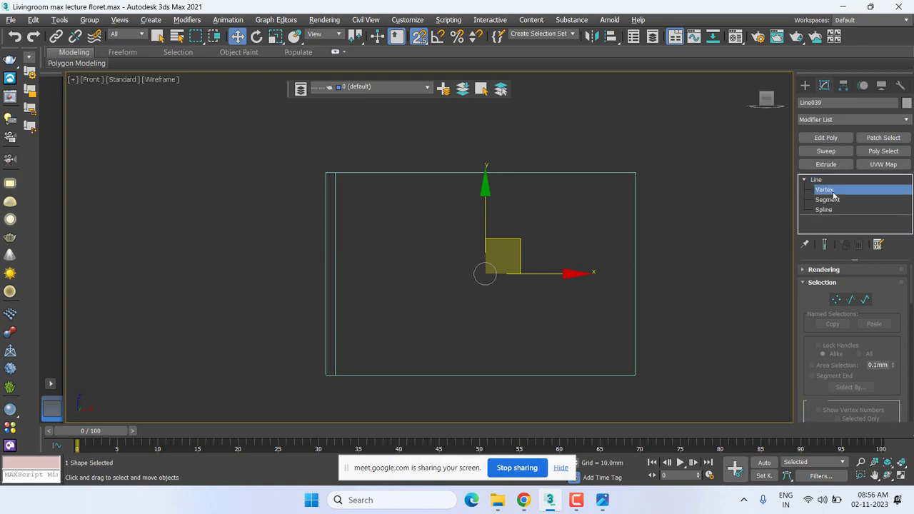
right_click(521, 188)
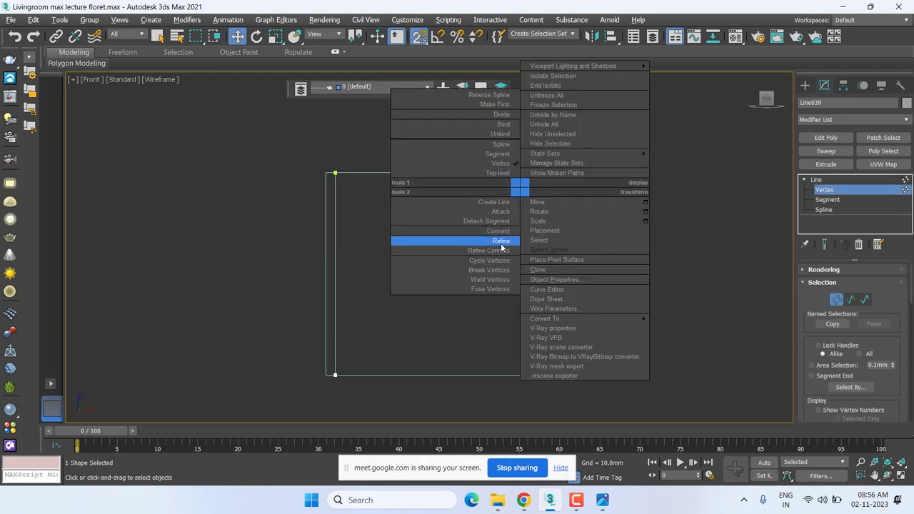
click(501, 242)
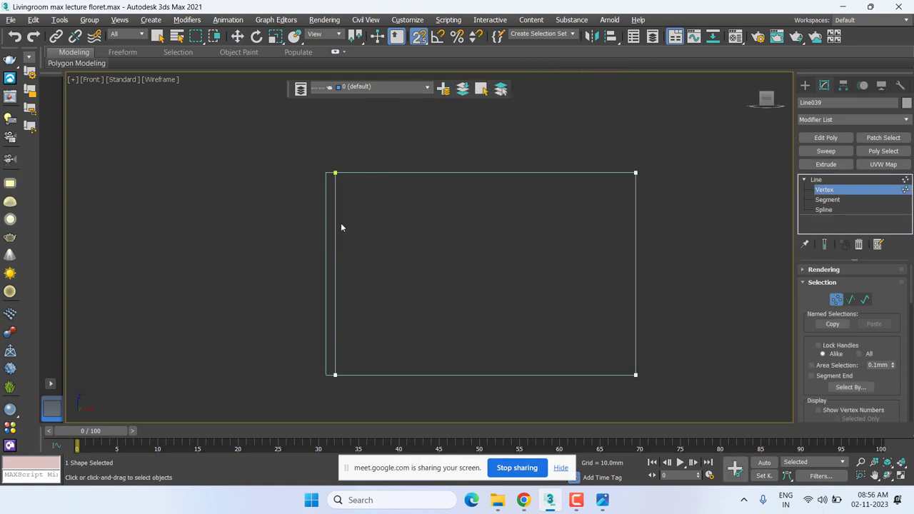
click(383, 173)
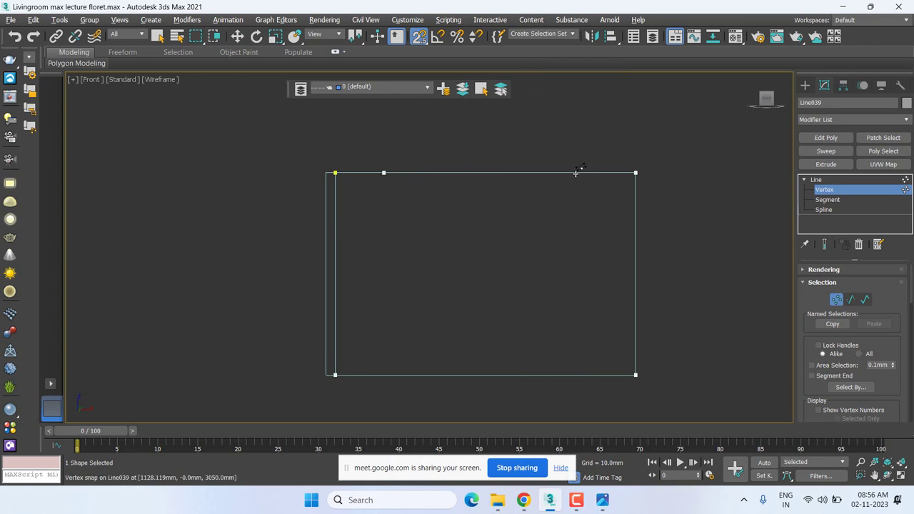
click(576, 173)
click(475, 172)
right_click(478, 249)
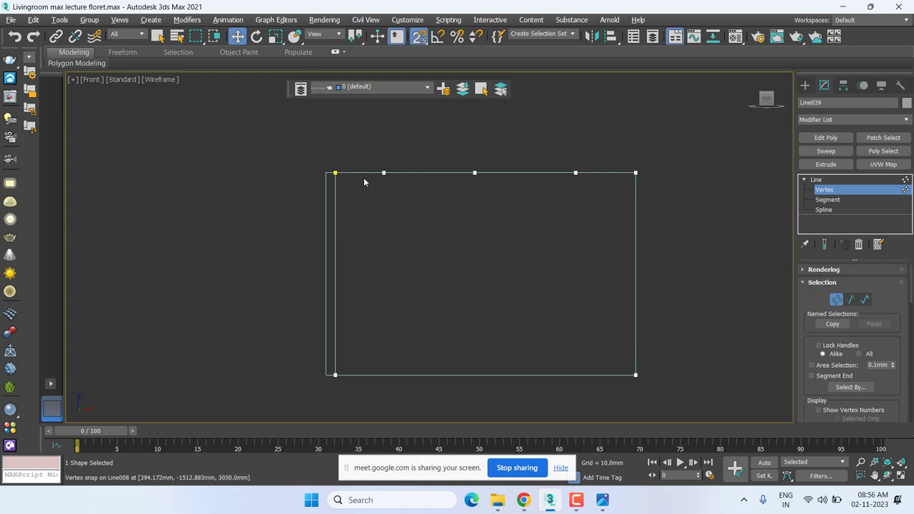
Reposition the new top-edge vertices using a snap override from the top-left corner.
drag(592, 140, 592, 137)
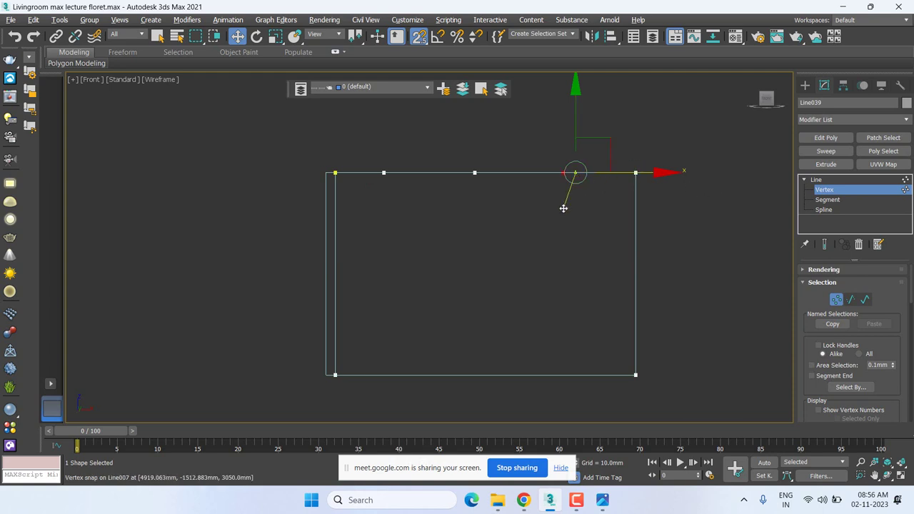
drag(633, 179, 635, 179)
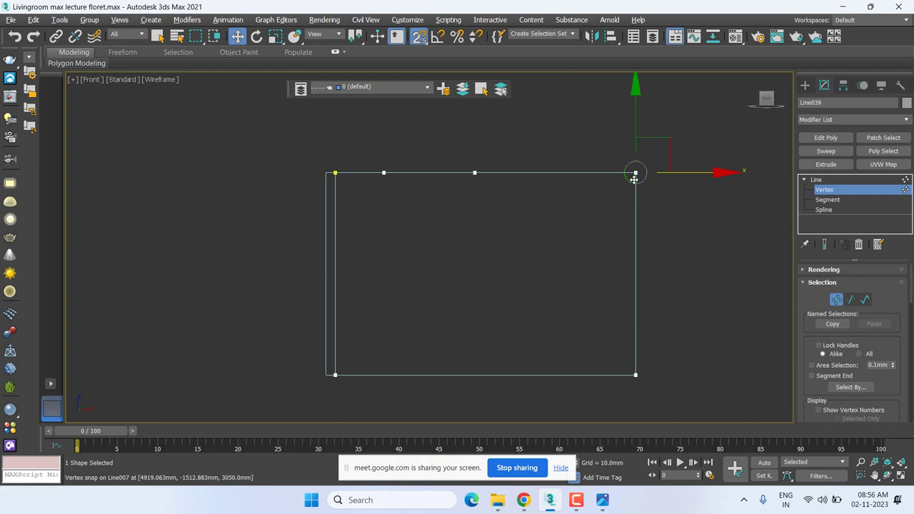
shift+right_click(444, 394)
click(445, 405)
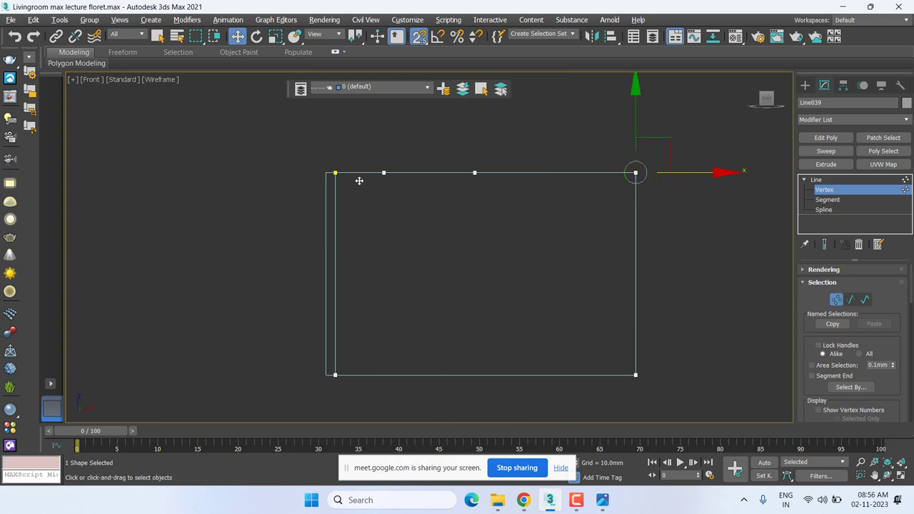
mouse_move(384, 174)
mouse_down()
mouse_move(341, 183)
mouse_move(334, 174)
mouse_up()
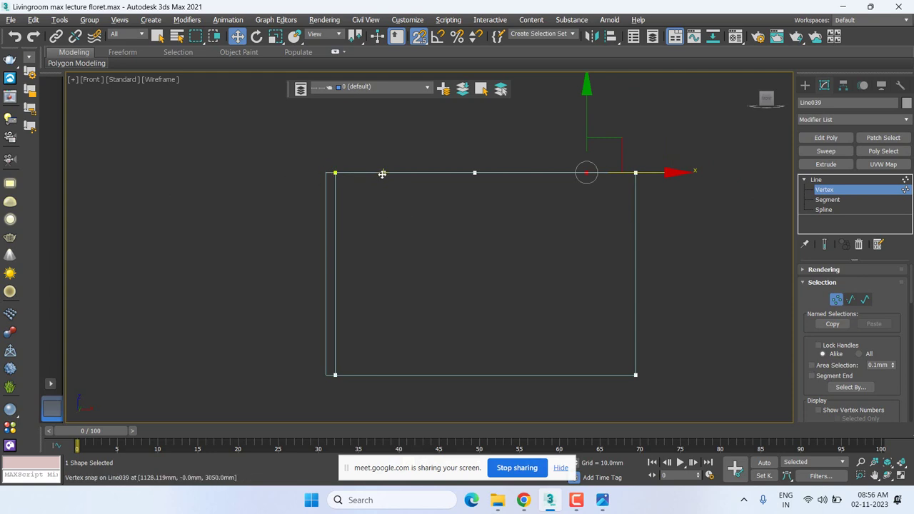
drag(337, 173, 393, 173)
key(space)
click(498, 169)
drag(443, 206, 489, 132)
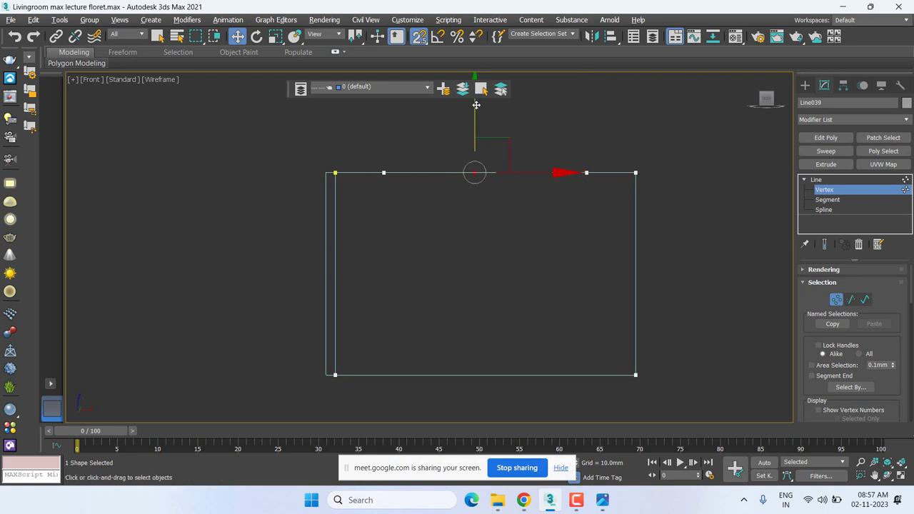
click(501, 145)
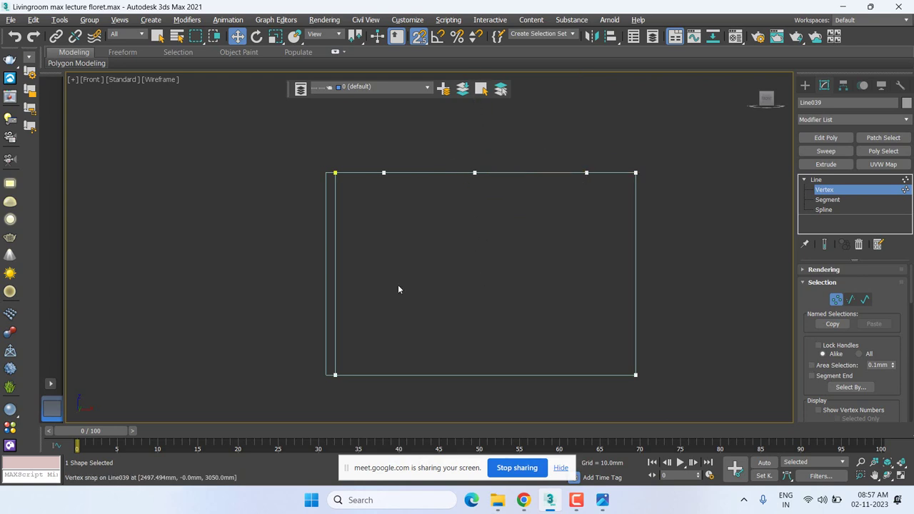
Drag the middle top vertex down into a deep V, then select the V's three vertices.
drag(397, 284, 507, 142)
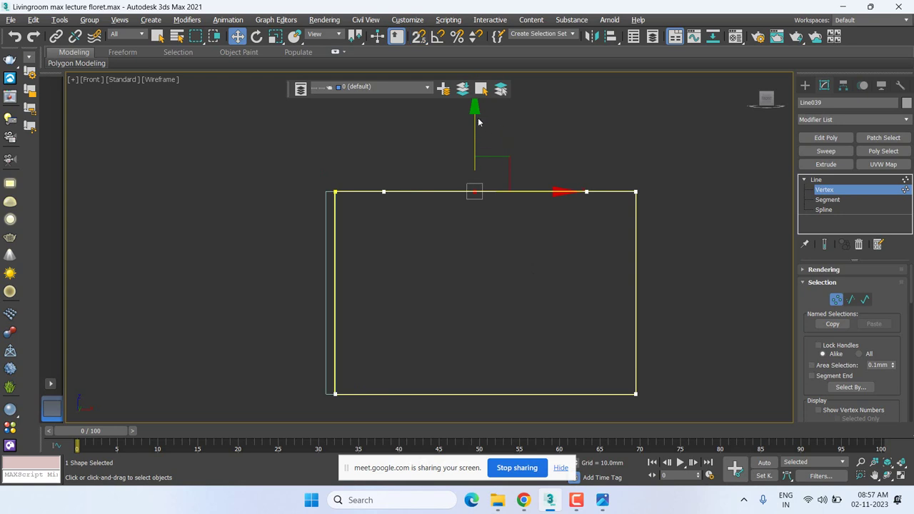
drag(476, 190, 477, 214)
drag(451, 264, 490, 201)
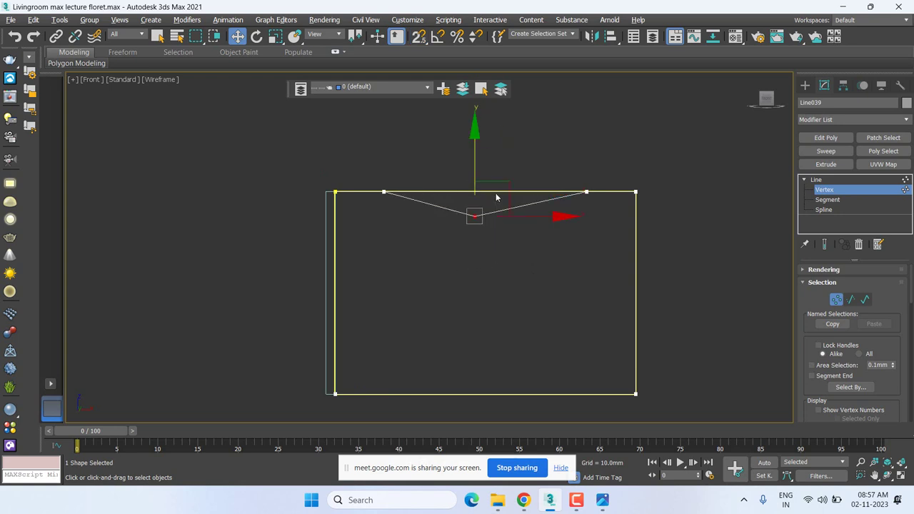
drag(475, 143, 500, 246)
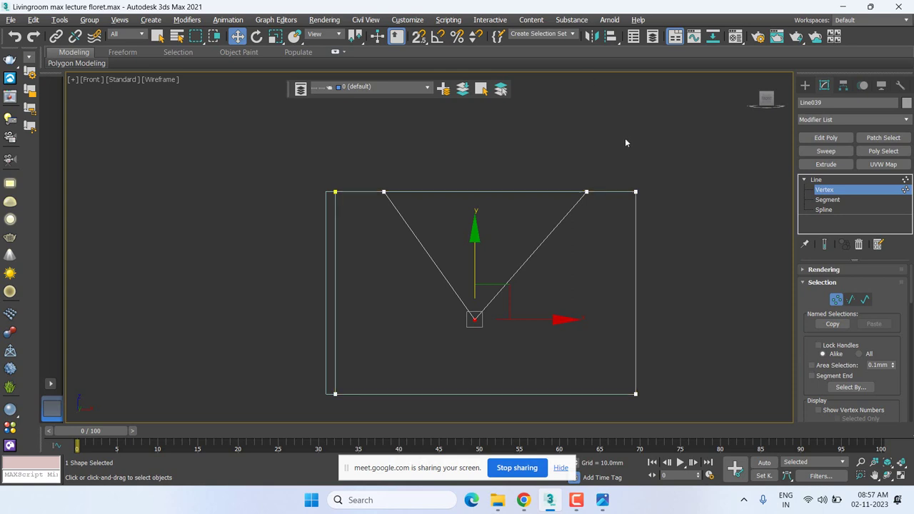
drag(364, 167, 593, 340)
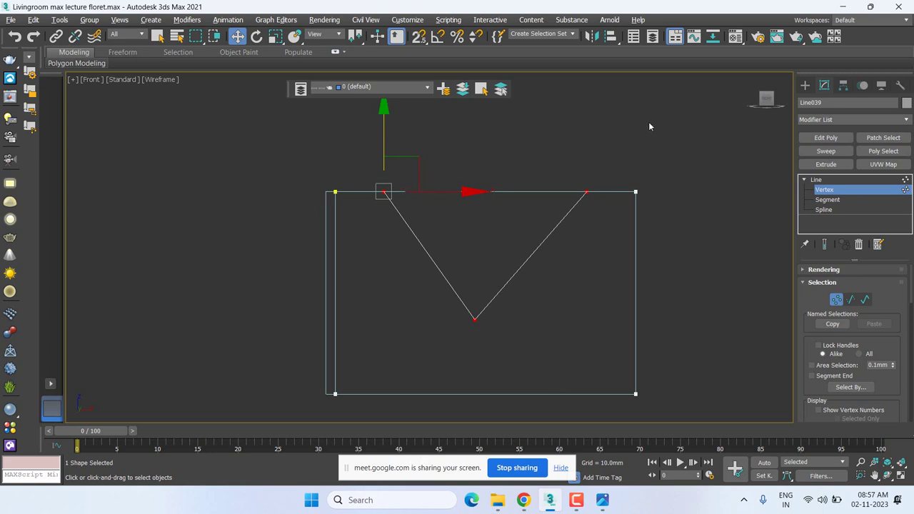
Convert the V's vertices to Bezier Corner type.
click(474, 319)
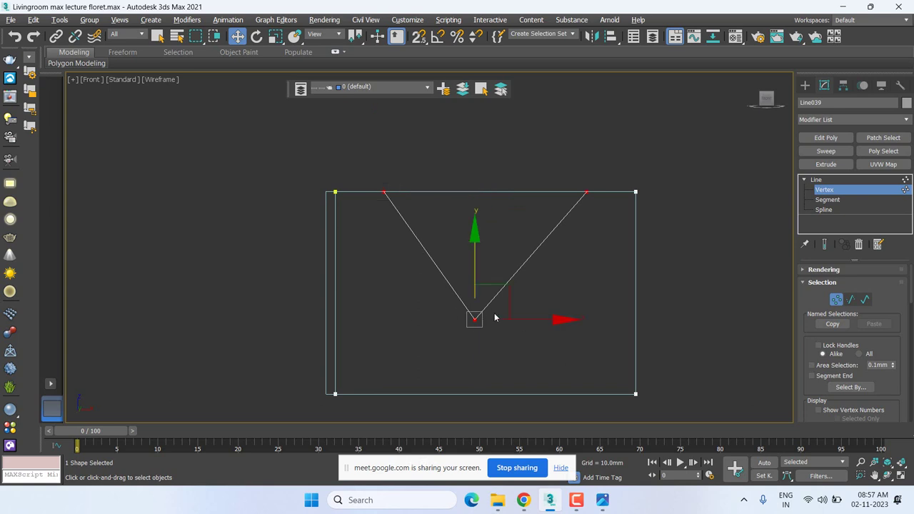
right_click(491, 314)
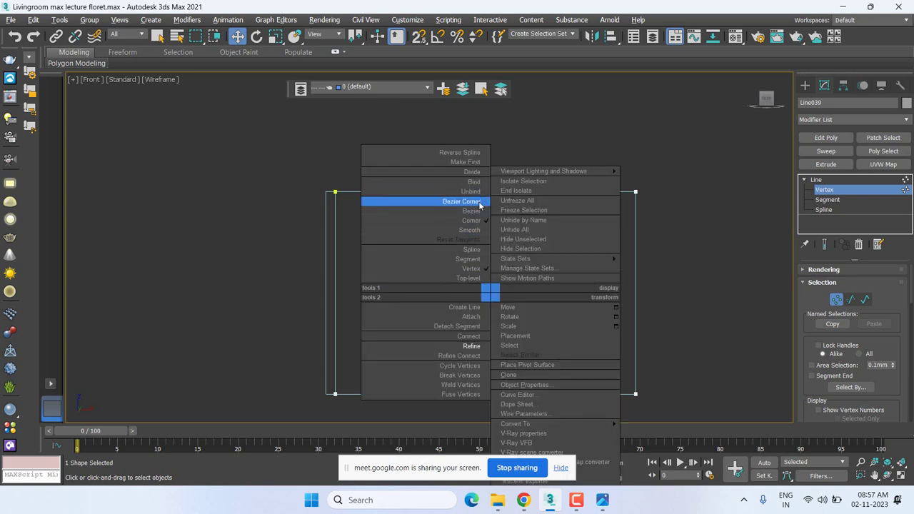
click(480, 206)
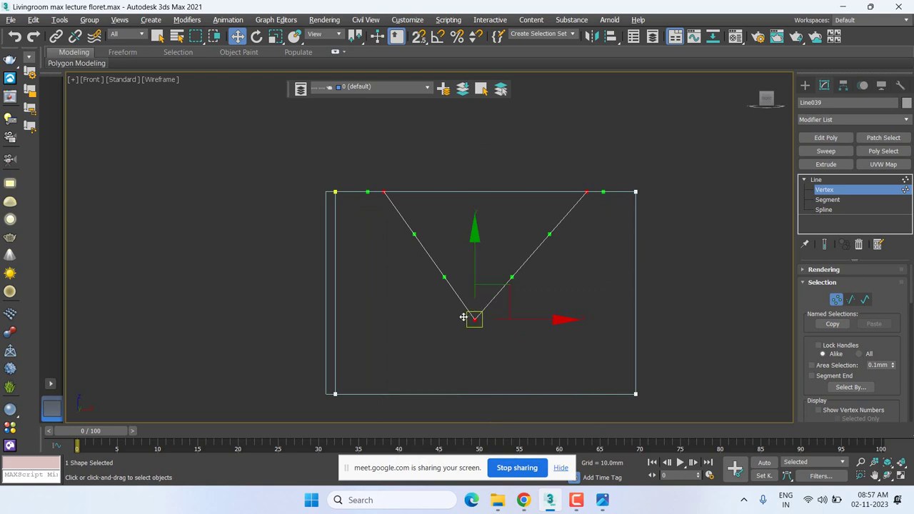
Drag the tangent handles to bend the V's left leg into a smooth curve to the bottom point.
click(385, 191)
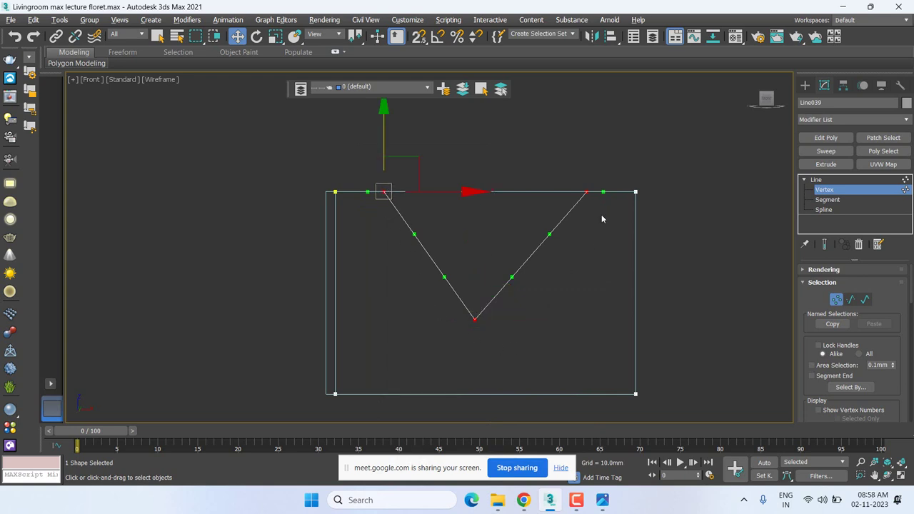
middle_drag(522, 291, 490, 276)
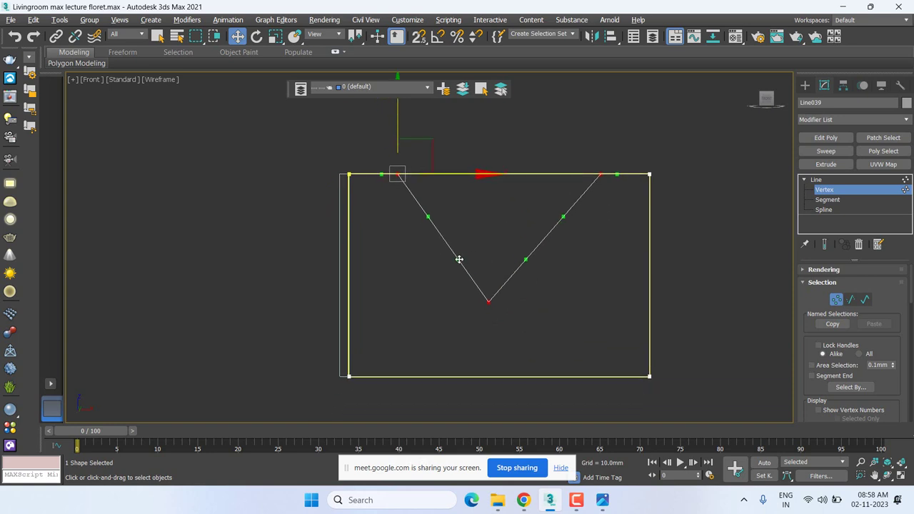
drag(457, 259, 429, 293)
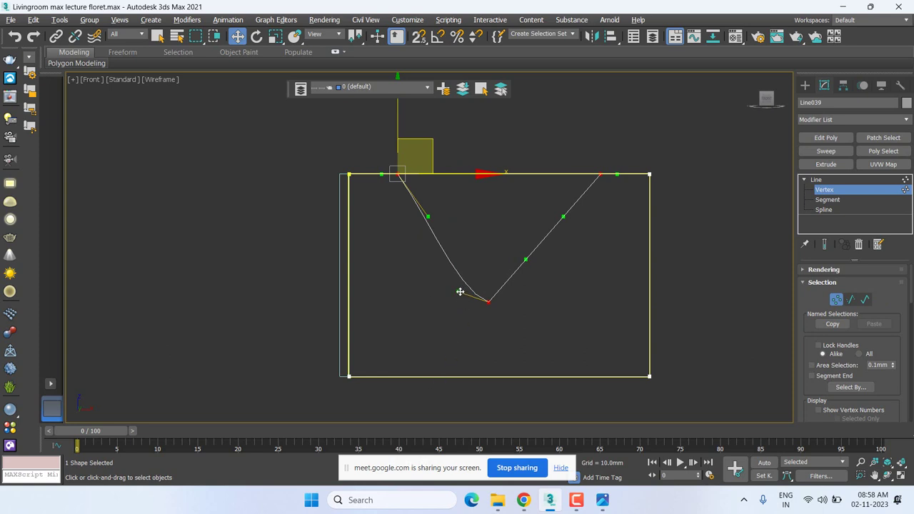
drag(461, 290, 416, 283)
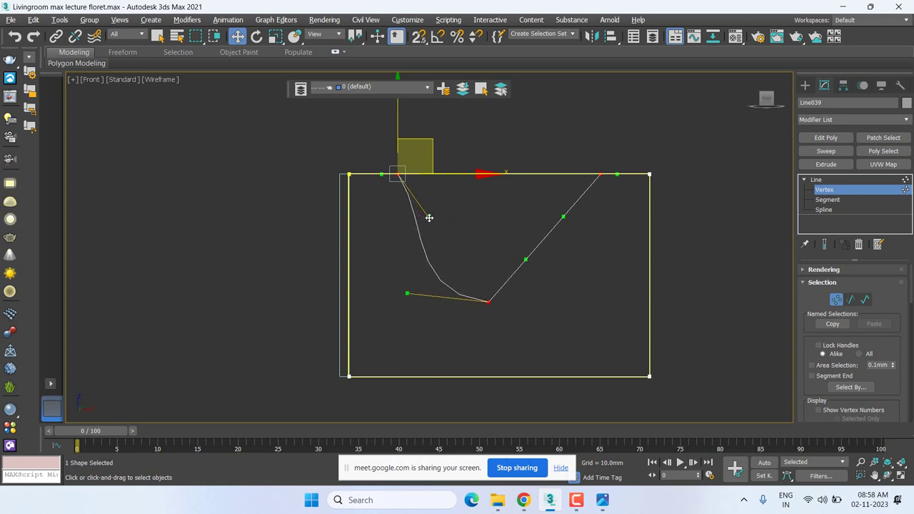
drag(430, 217, 395, 236)
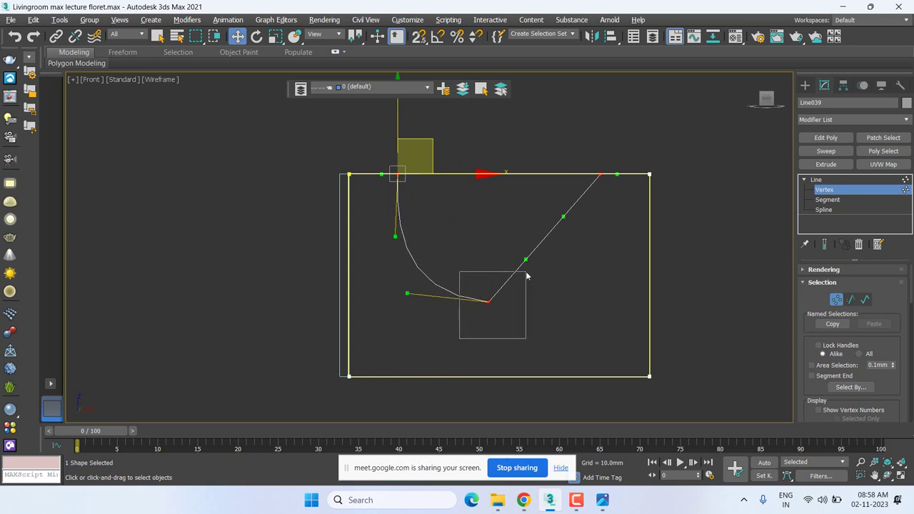
drag(527, 276, 527, 274)
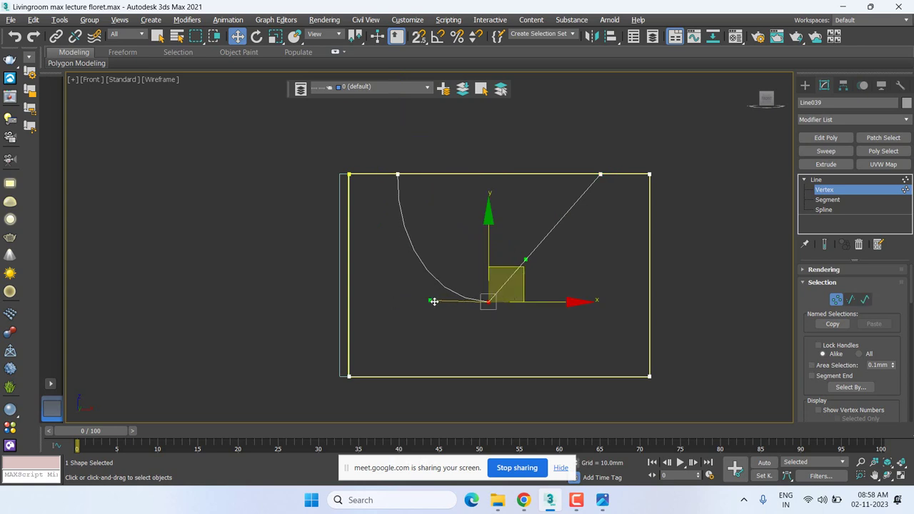
drag(434, 302, 451, 306)
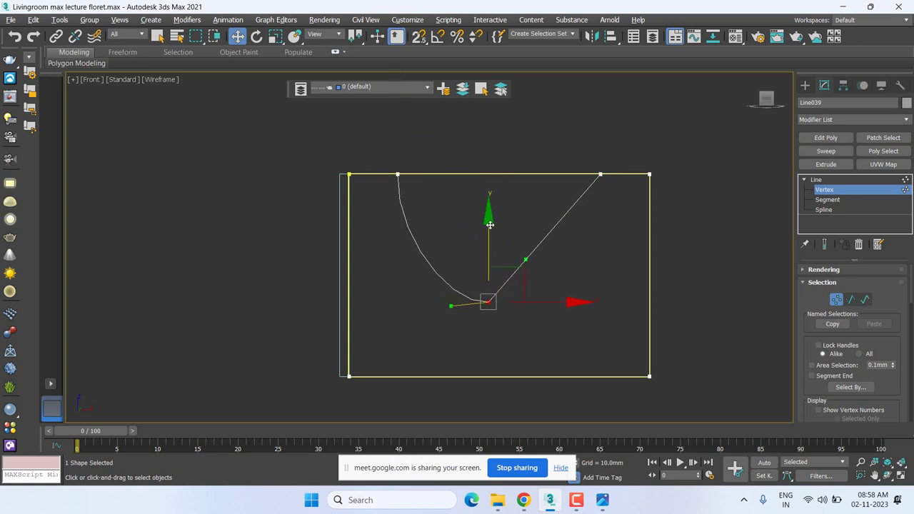
drag(491, 225, 490, 235)
Enable Adaptive interpolation on Line039 so the curved side draws smoothly, then return to Vertex level.
click(822, 189)
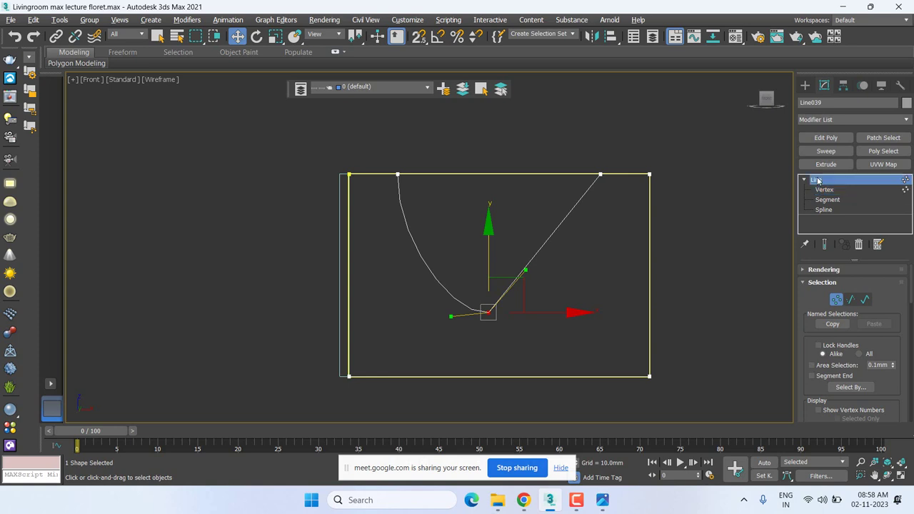
click(850, 270)
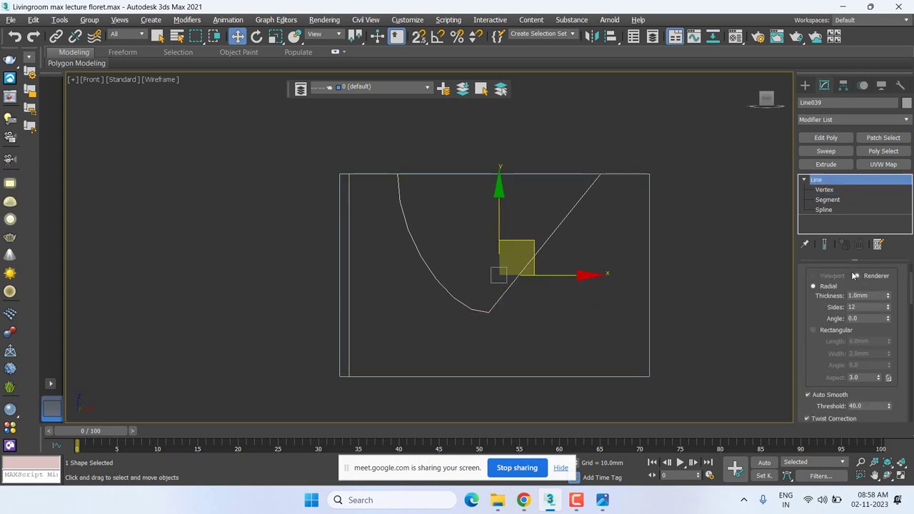
scroll(905, 287, up, 3)
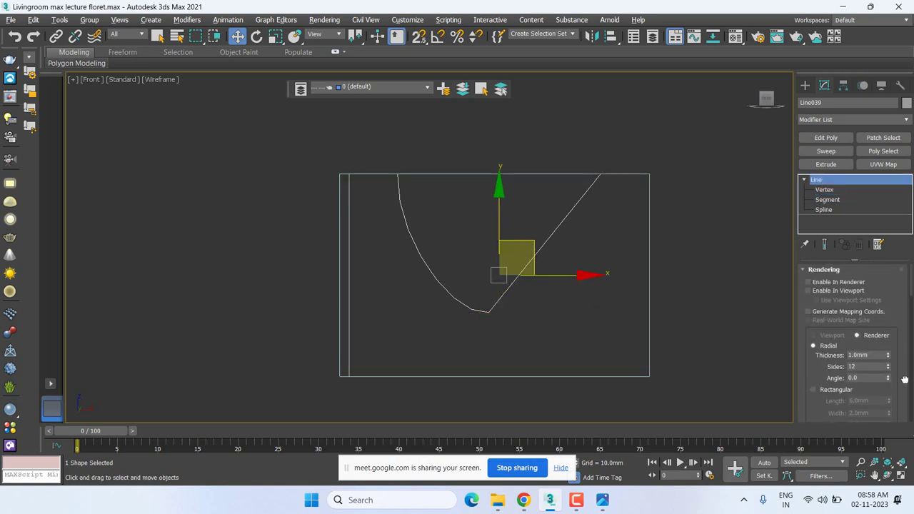
click(825, 270)
scroll(893, 371, down, 5)
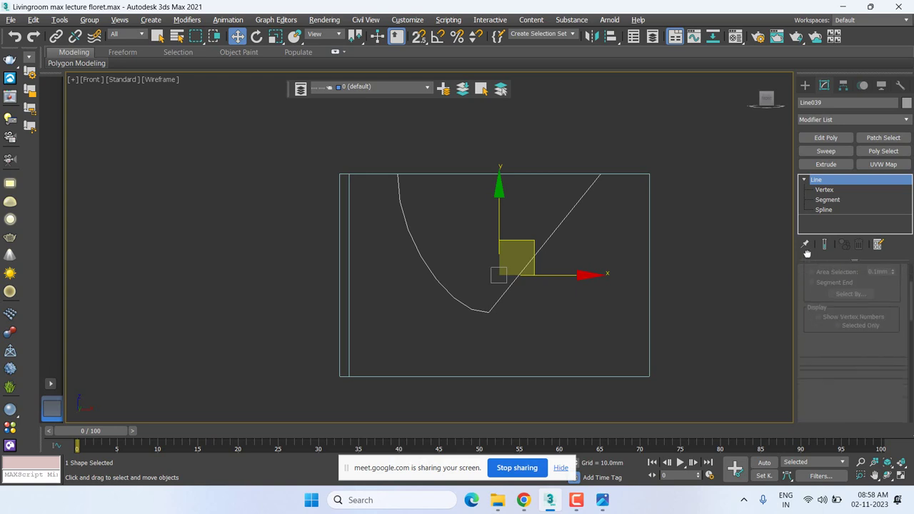
scroll(893, 371, up, 3)
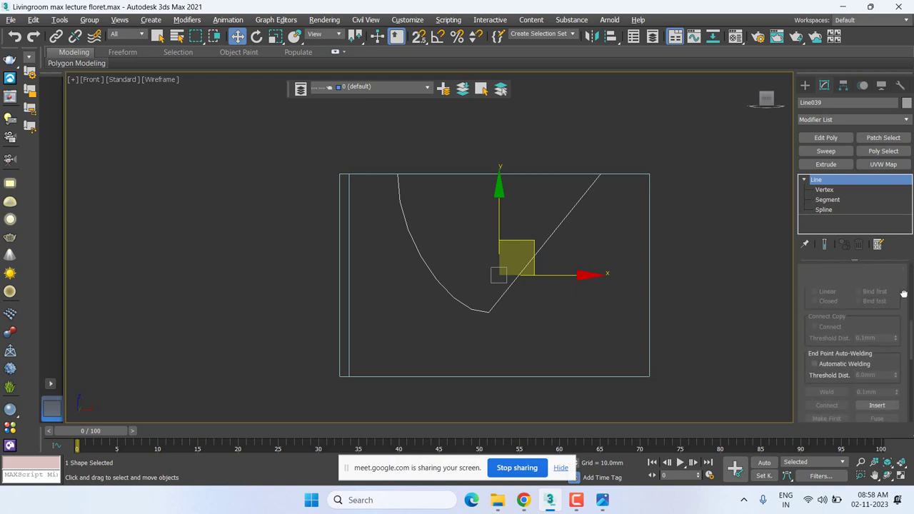
scroll(902, 401, down, 2)
scroll(910, 422, up, 1)
scroll(910, 423, up, 1)
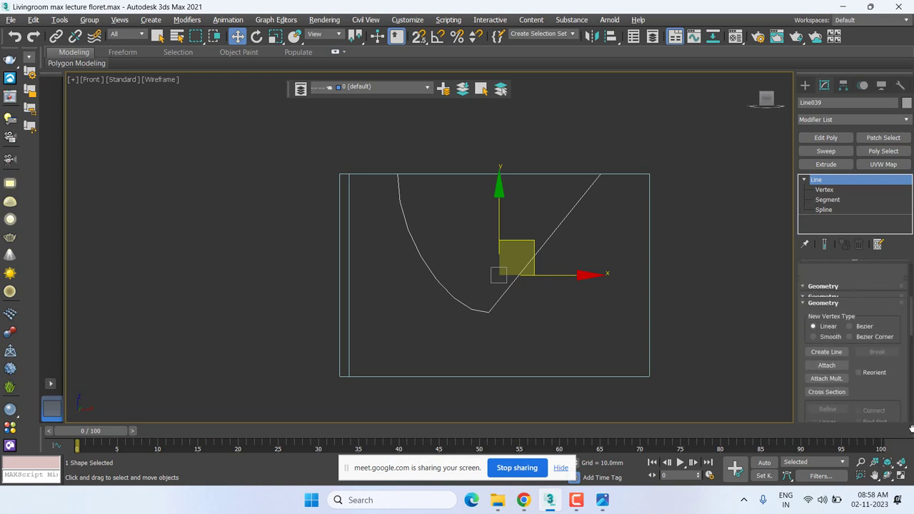
scroll(910, 422, up, 1)
scroll(910, 422, up, 1)
scroll(895, 403, down, 1)
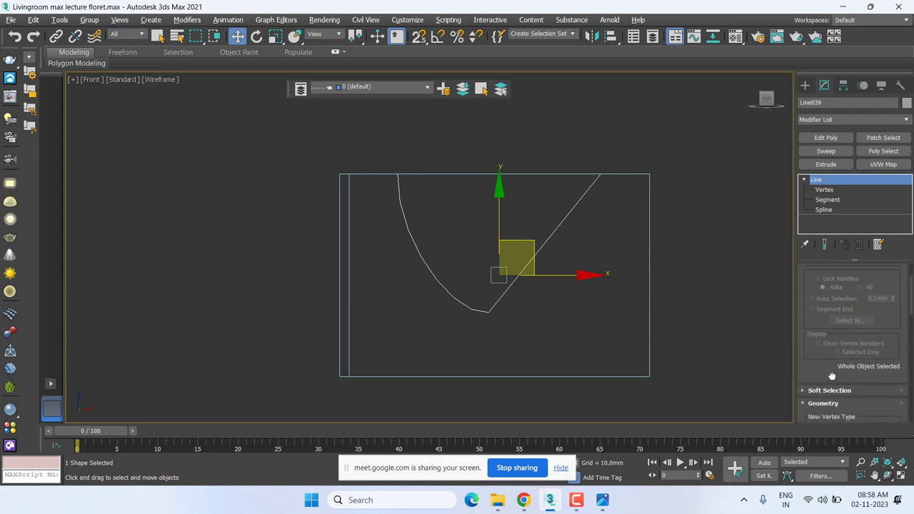
scroll(829, 354, up, 3)
scroll(855, 376, down, 4)
scroll(855, 377, down, 3)
scroll(854, 376, down, 3)
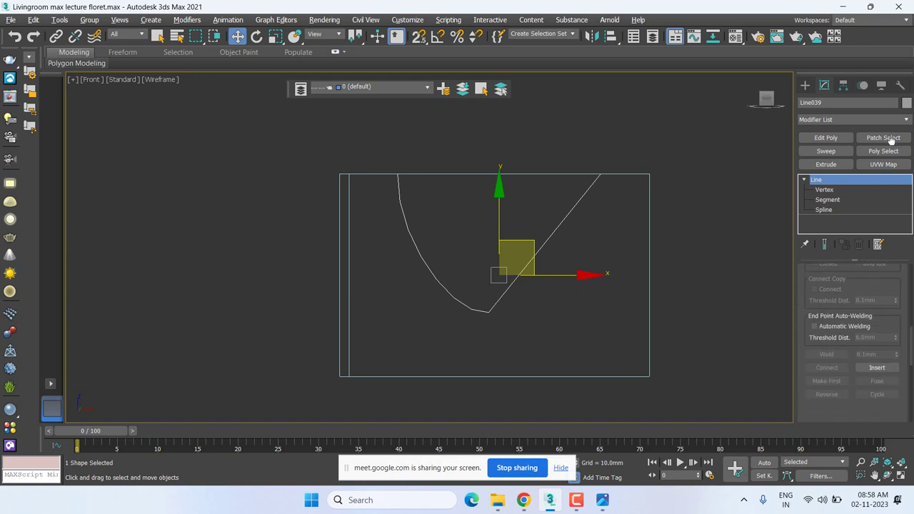
scroll(854, 377, down, 3)
scroll(854, 376, down, 3)
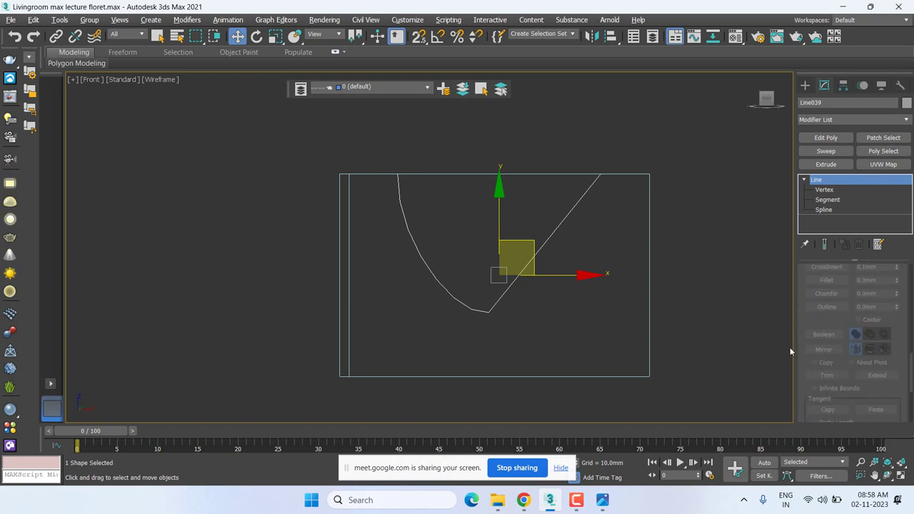
scroll(802, 381, down, 3)
scroll(802, 381, down, 2)
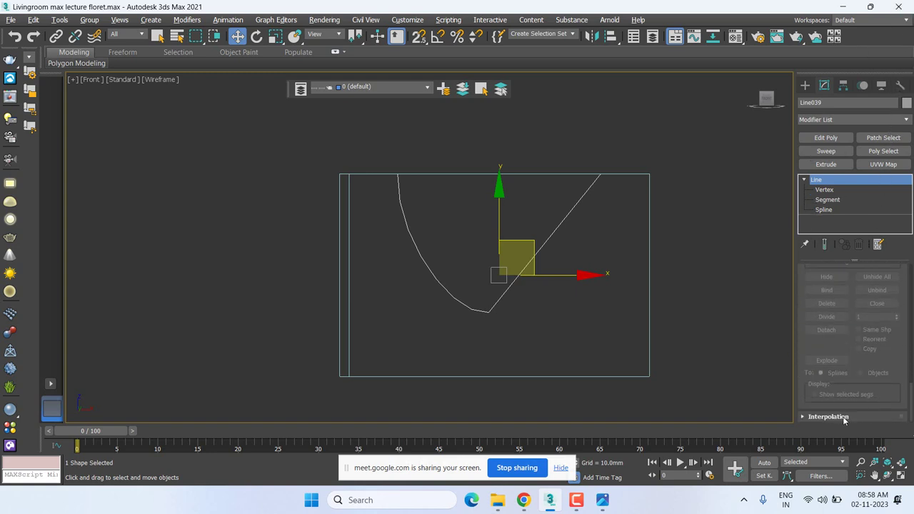
scroll(843, 421, down, 3)
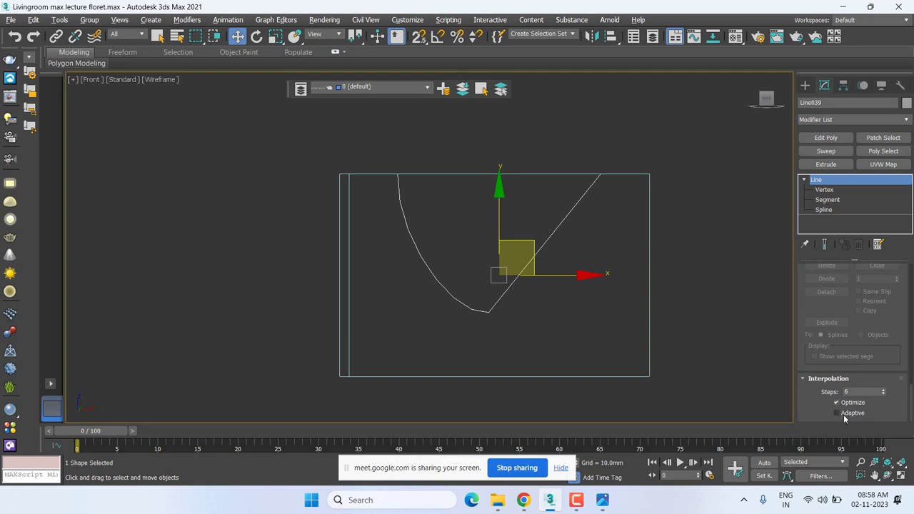
click(845, 413)
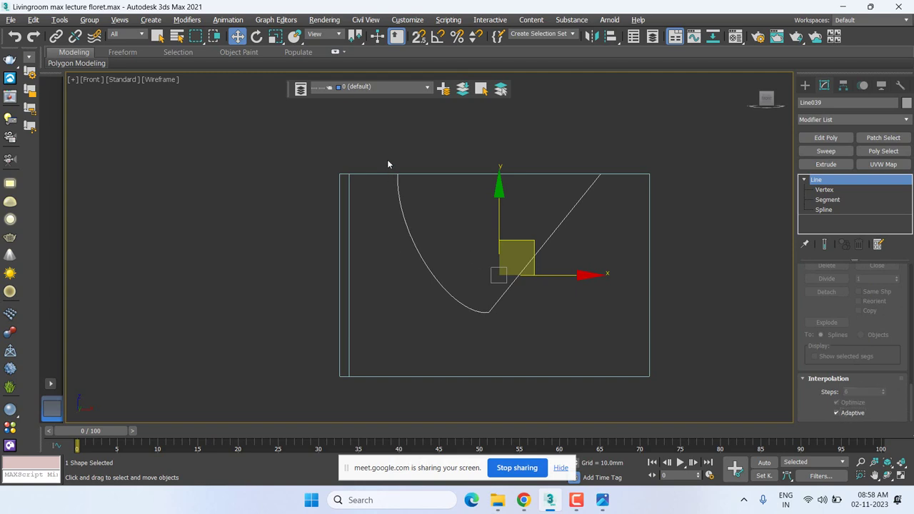
click(825, 190)
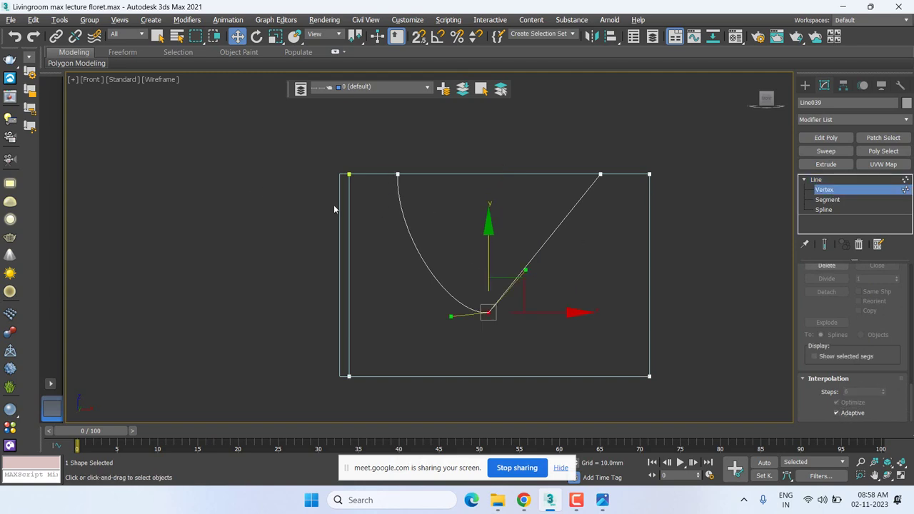
Adjust the bottom vertex's tangent, then shift the top vertex and its handle to refine the curve.
drag(365, 205, 458, 150)
ctrl+drag(427, 330, 541, 295)
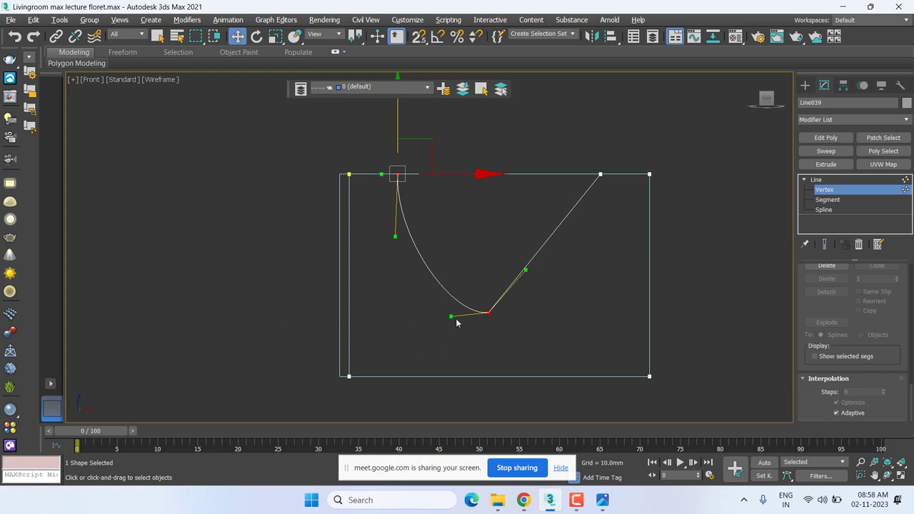
drag(451, 317, 451, 313)
drag(451, 313, 451, 308)
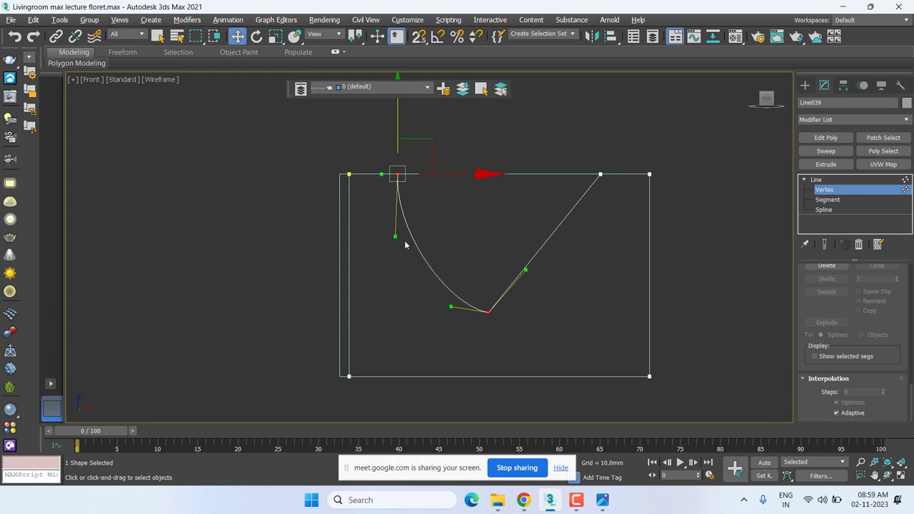
drag(374, 214, 419, 165)
drag(473, 174, 466, 174)
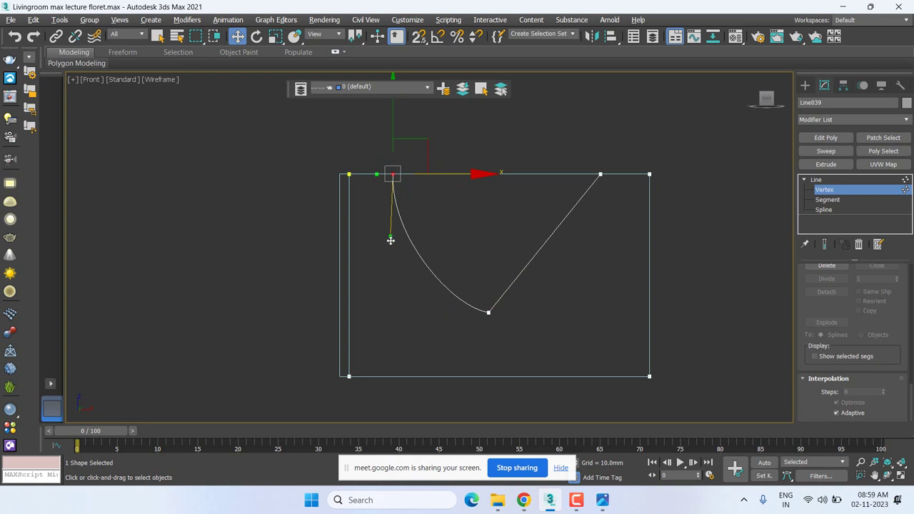
drag(389, 234, 396, 247)
Lower the bottom vertex and pull the top-right vertex's tangent down to curve the right side.
click(489, 312)
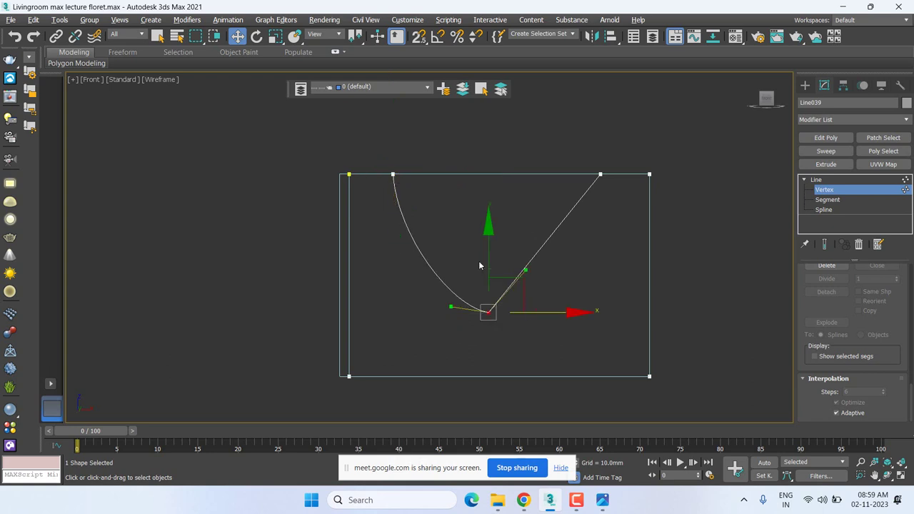
mouse_move(487, 271)
mouse_down()
mouse_move(469, 310)
mouse_move(451, 302)
mouse_up()
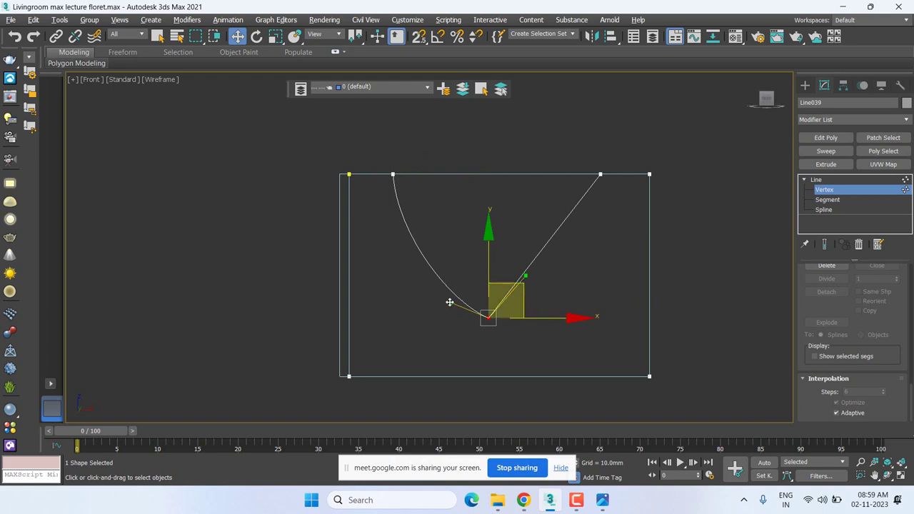
drag(450, 302, 444, 316)
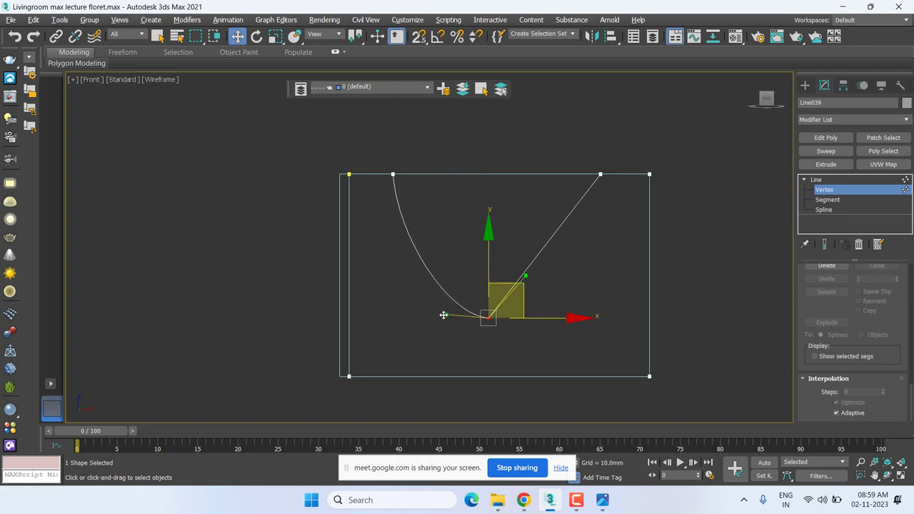
click(604, 170)
drag(563, 216, 582, 291)
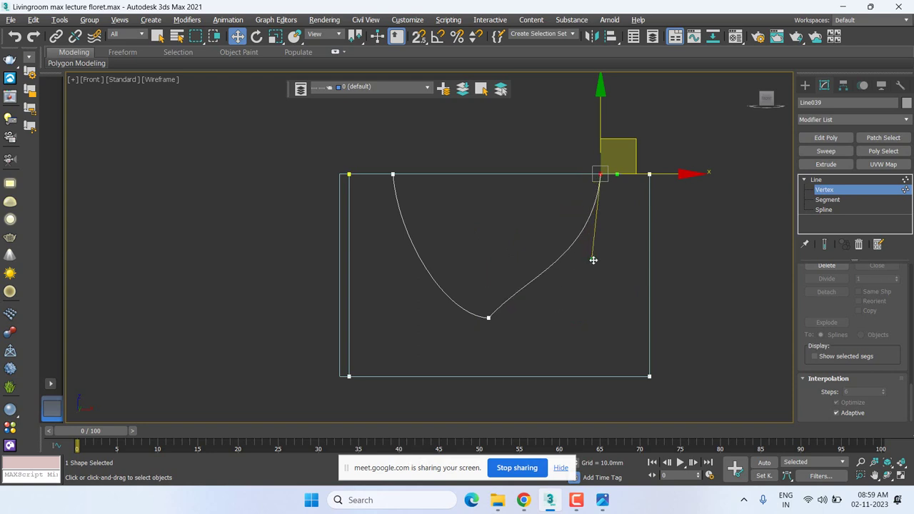
click(488, 317)
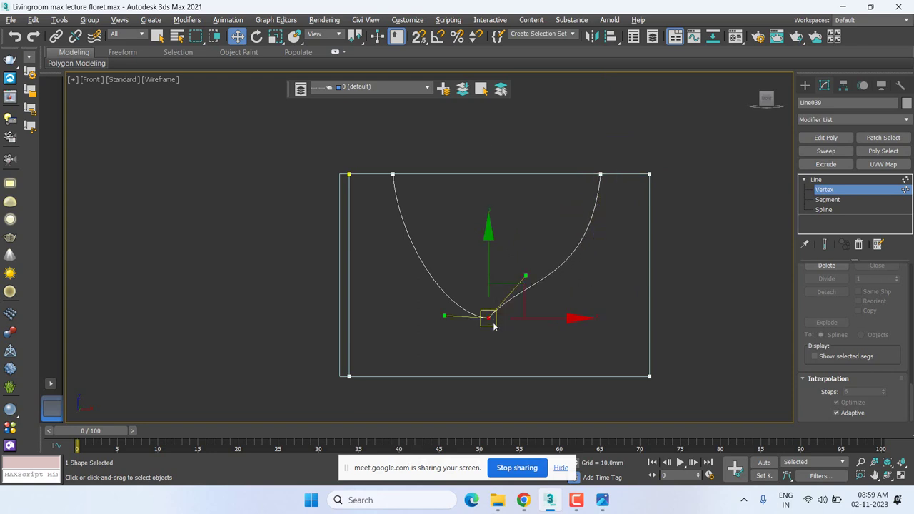
Make the bottom vertex Smooth and fine-tune the top-right tangent to shape the right side.
right_click(494, 327)
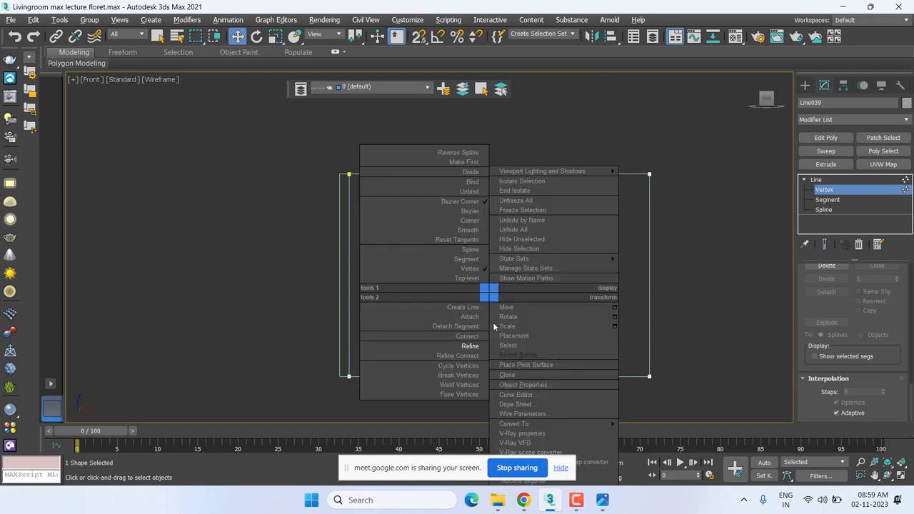
click(480, 230)
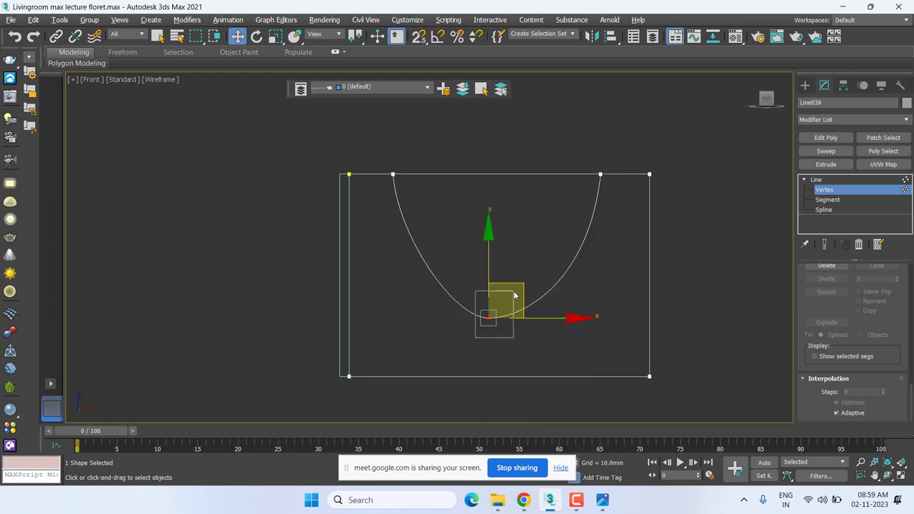
click(600, 174)
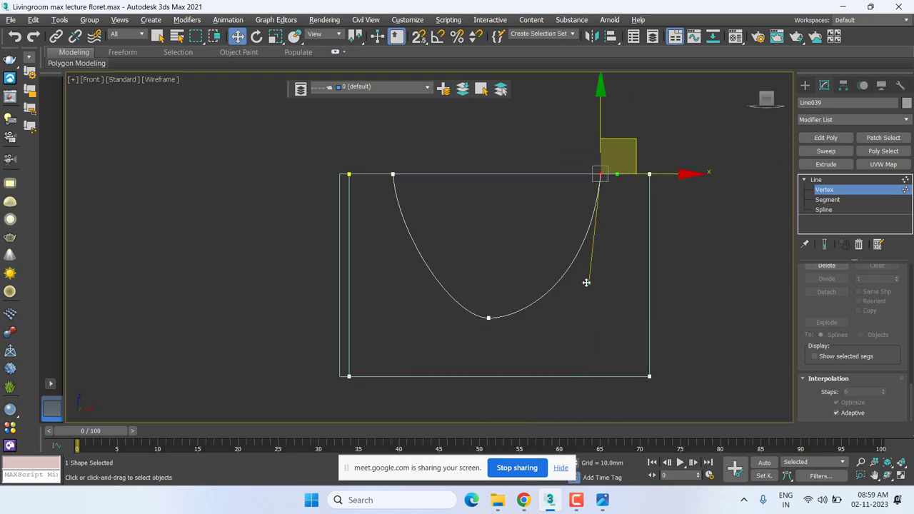
drag(586, 283, 574, 271)
drag(459, 345, 549, 315)
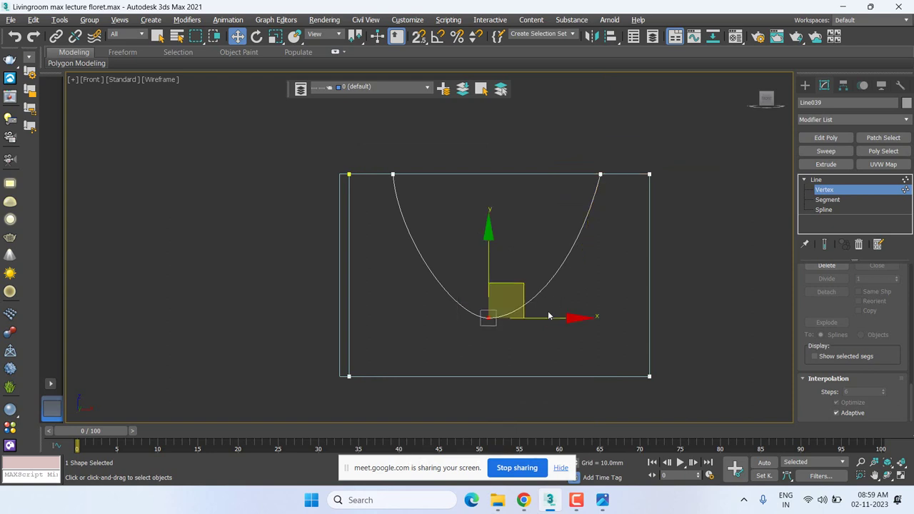
right_click(491, 323)
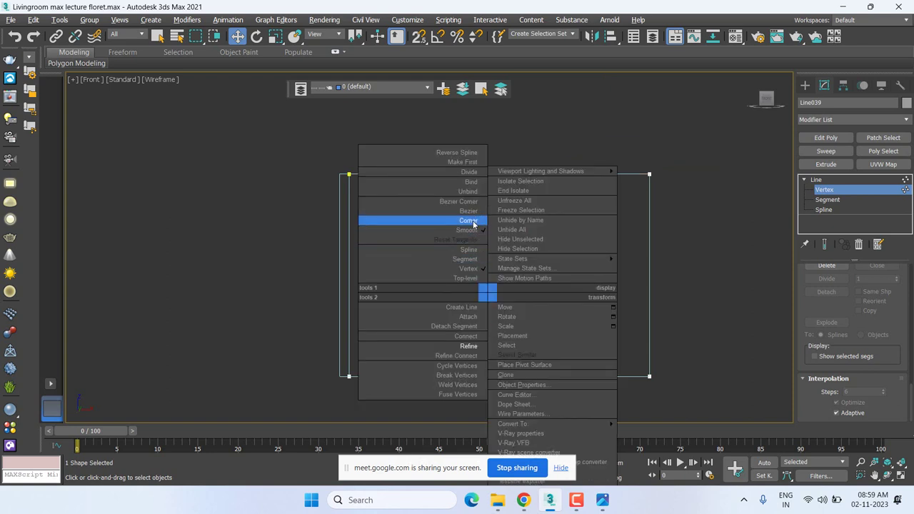
click(465, 230)
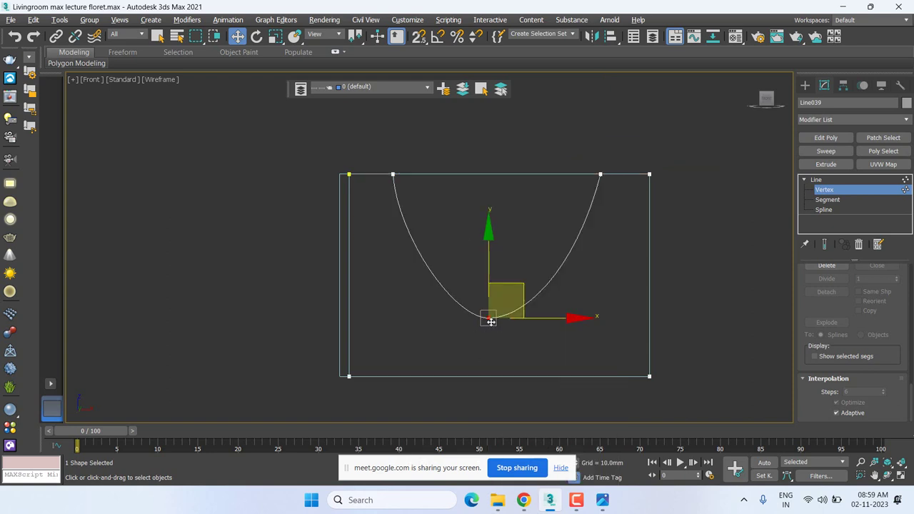
drag(490, 322, 500, 326)
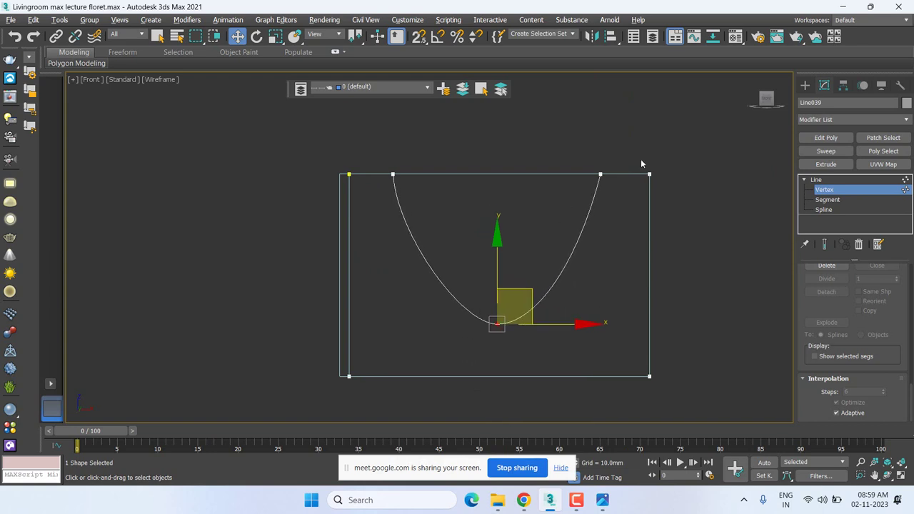
drag(650, 204, 561, 138)
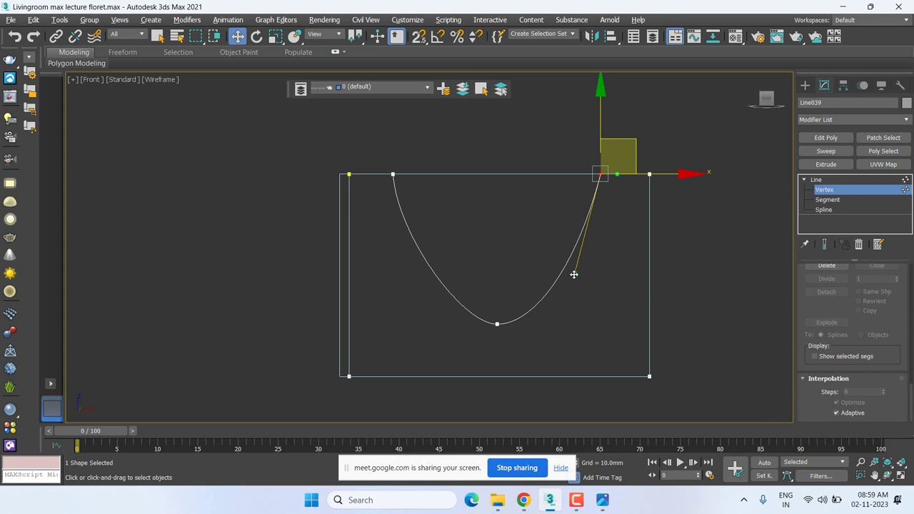
drag(575, 273, 580, 264)
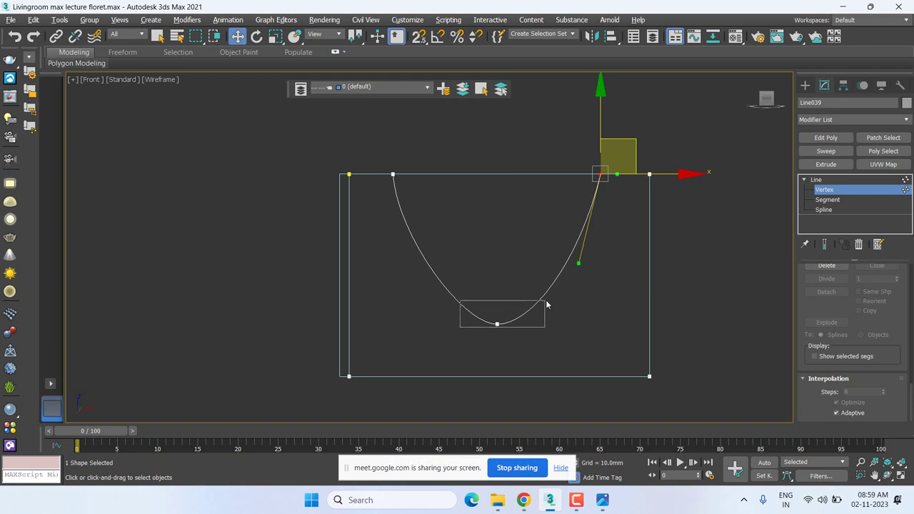
Make the bottom vertex Bezier, even its handles into a symmetric U, and bring up the reference photo.
drag(462, 330, 549, 303)
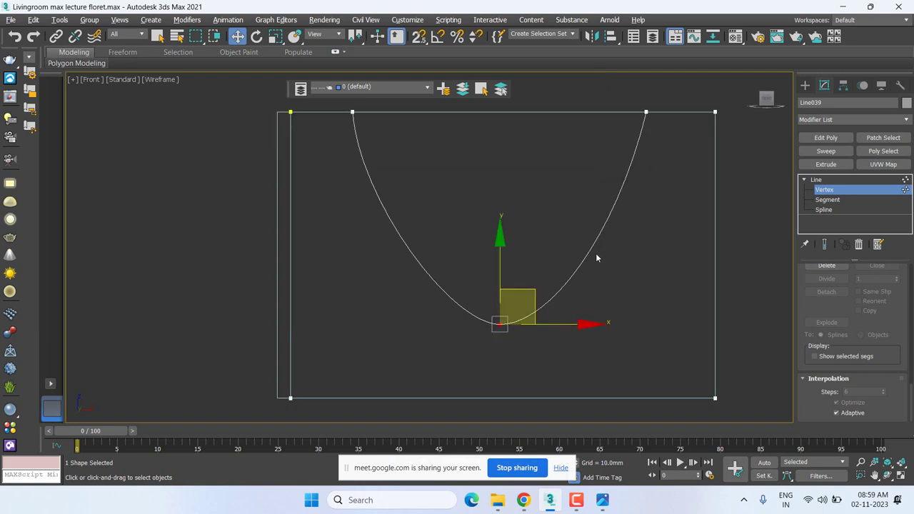
scroll(498, 331, up, 3)
right_click(498, 332)
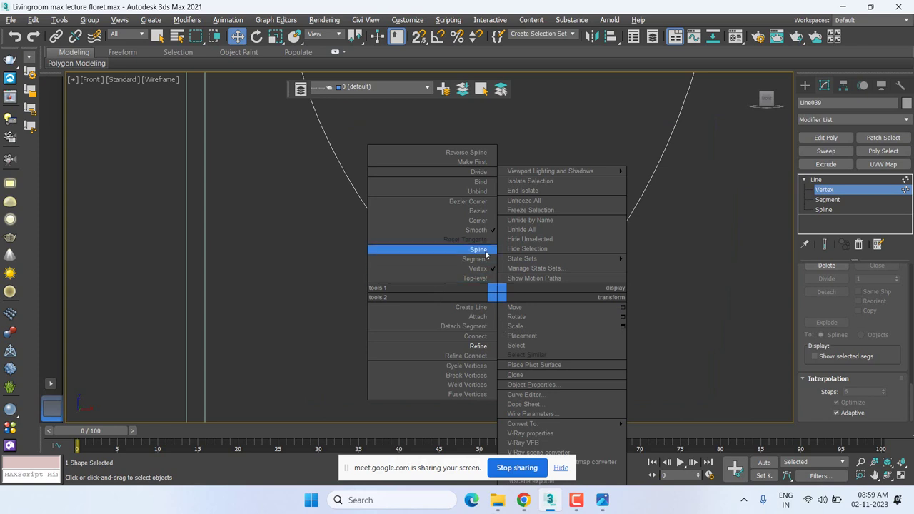
click(481, 211)
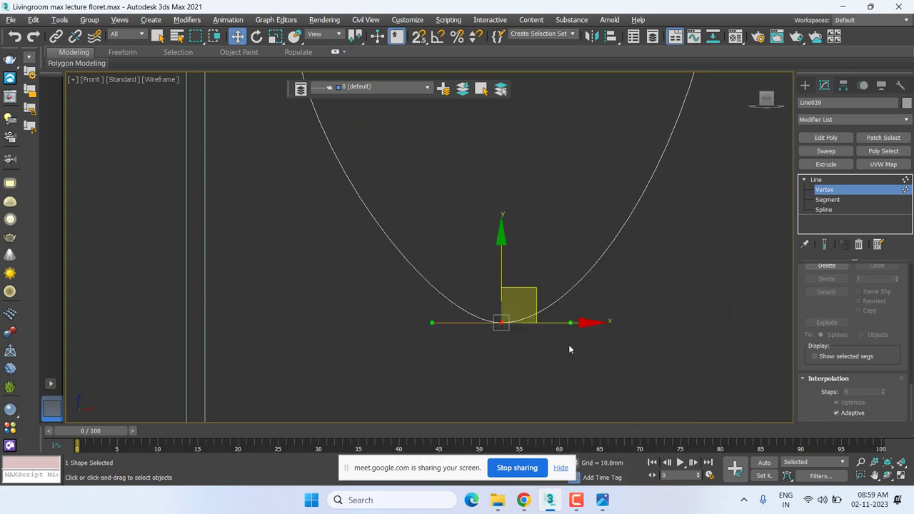
scroll(569, 345, up, 4)
drag(572, 295, 580, 289)
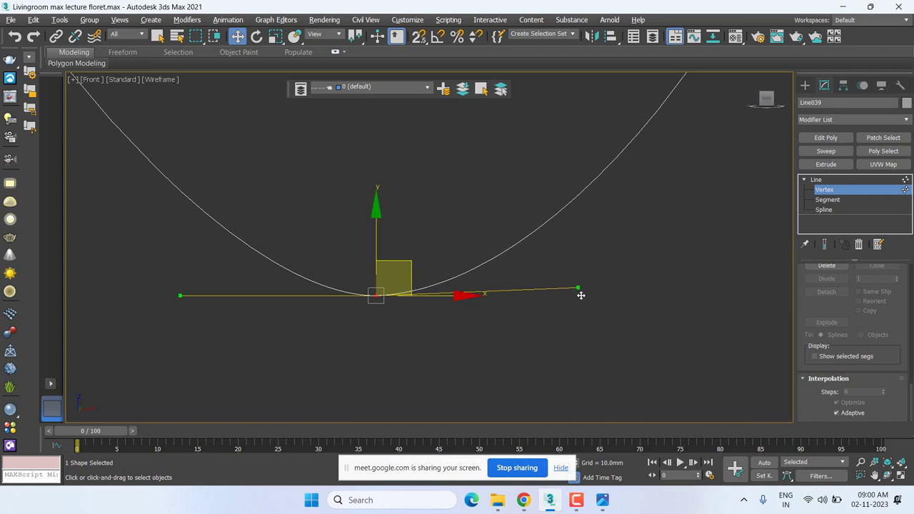
scroll(580, 306, down, 6)
scroll(580, 305, up, 1)
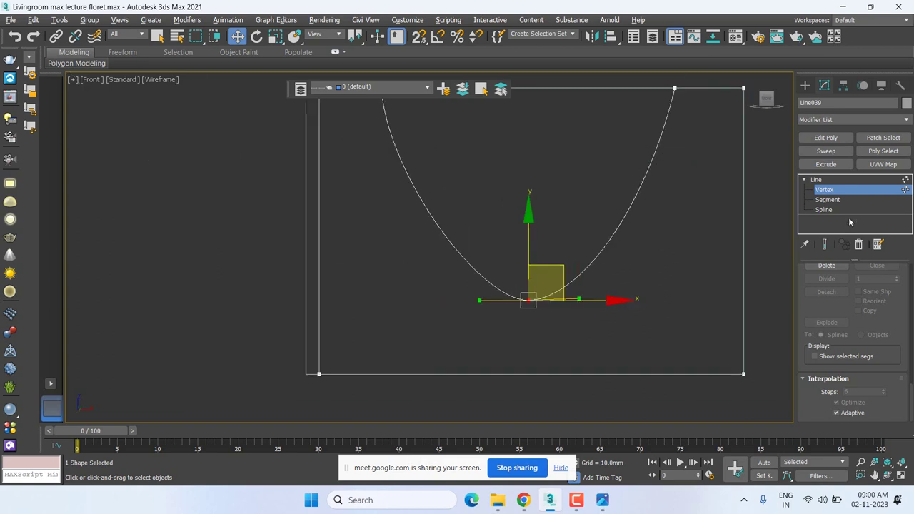
click(818, 180)
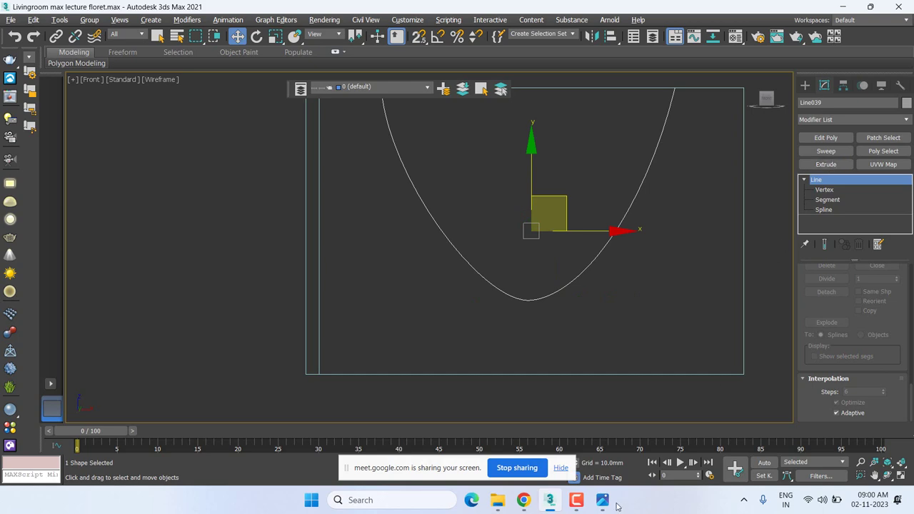
mouse_move(602, 501)
click(612, 454)
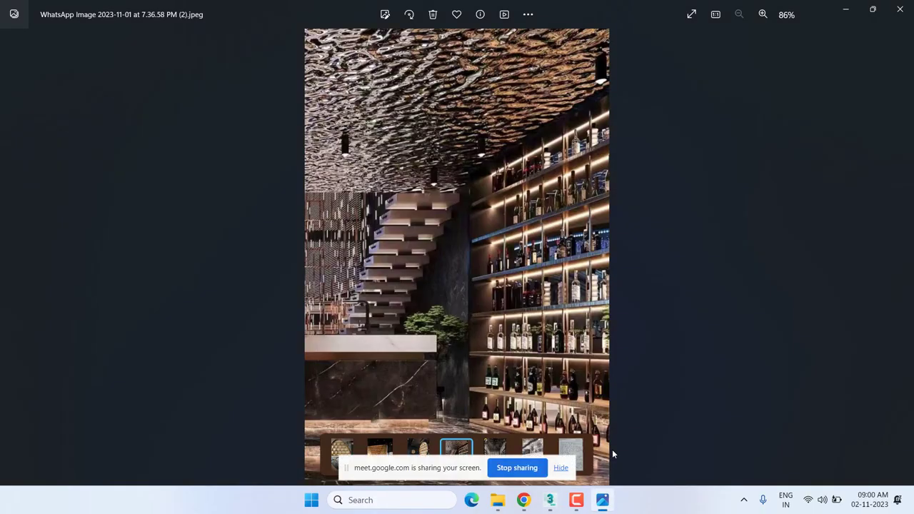
Flip through the WhatsApp reference images, ending on the arched bottle shelf photo (2).
key(Right)
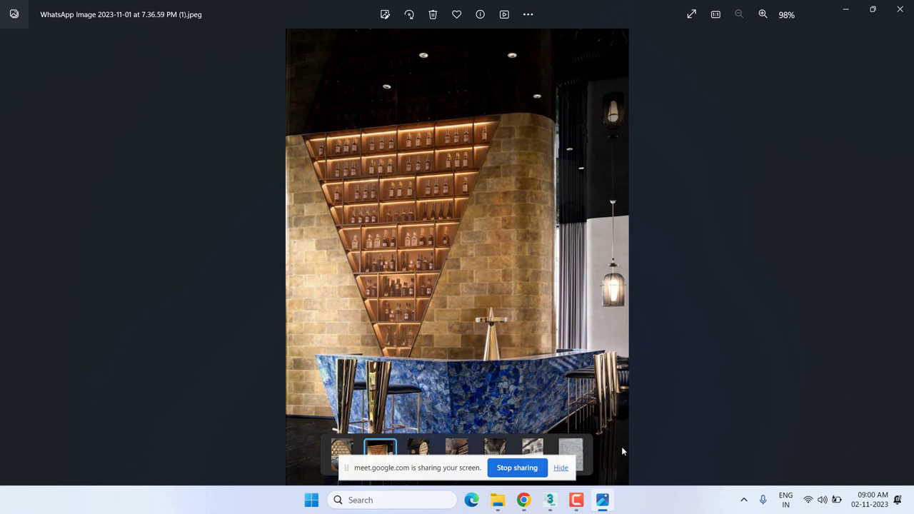
key(Left)
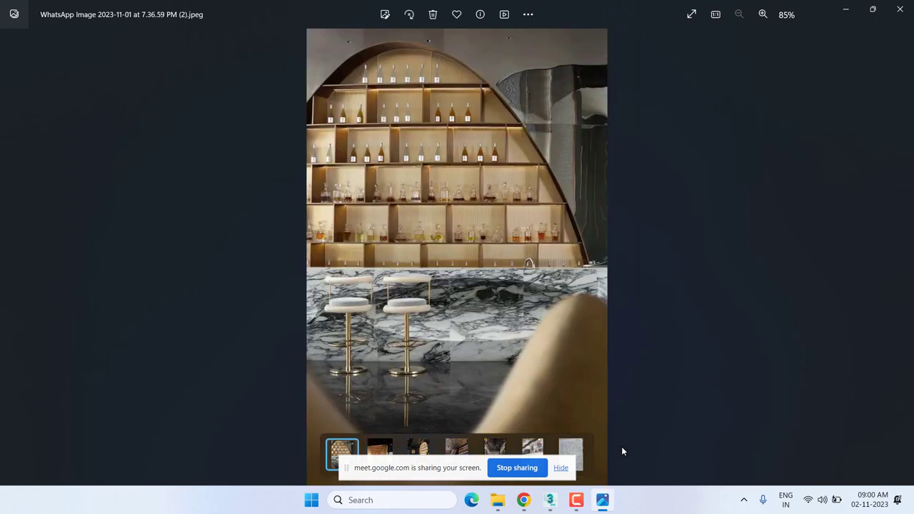
key(Right)
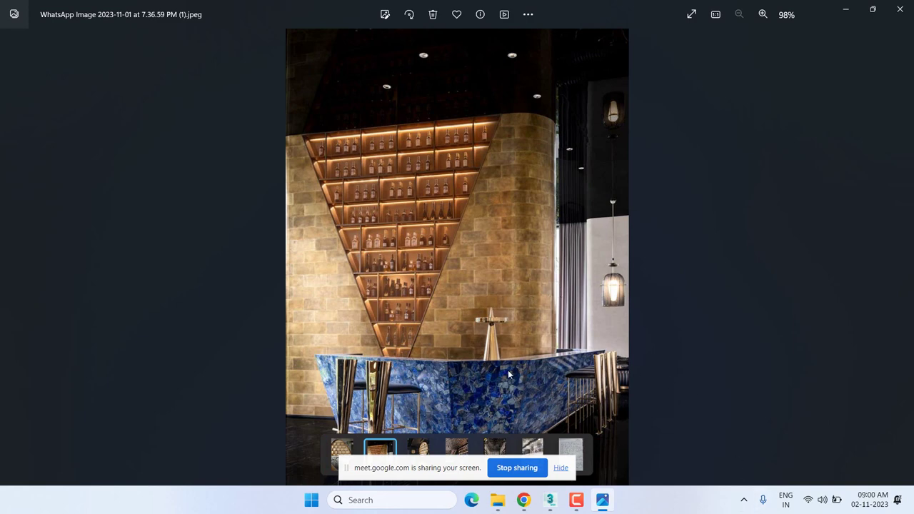
key(Left)
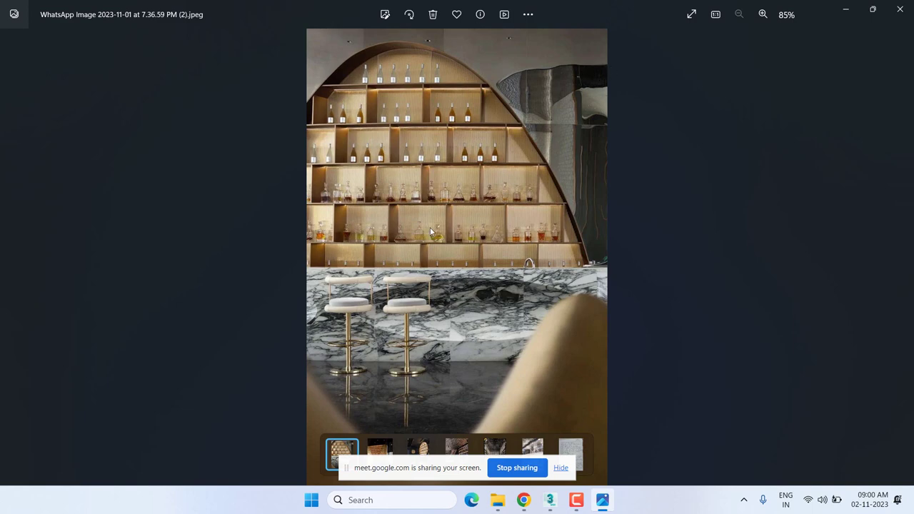
Back in 3ds Max, switch to Top view and apply an Extrude modifier to Line039.
click(846, 9)
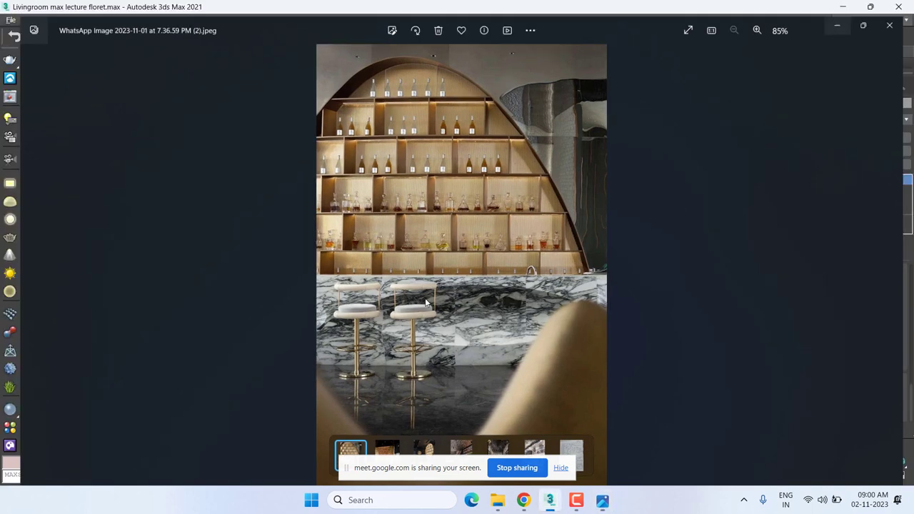
scroll(491, 309, down, 3)
scroll(511, 272, up, 2)
middle_drag(512, 266, 492, 245)
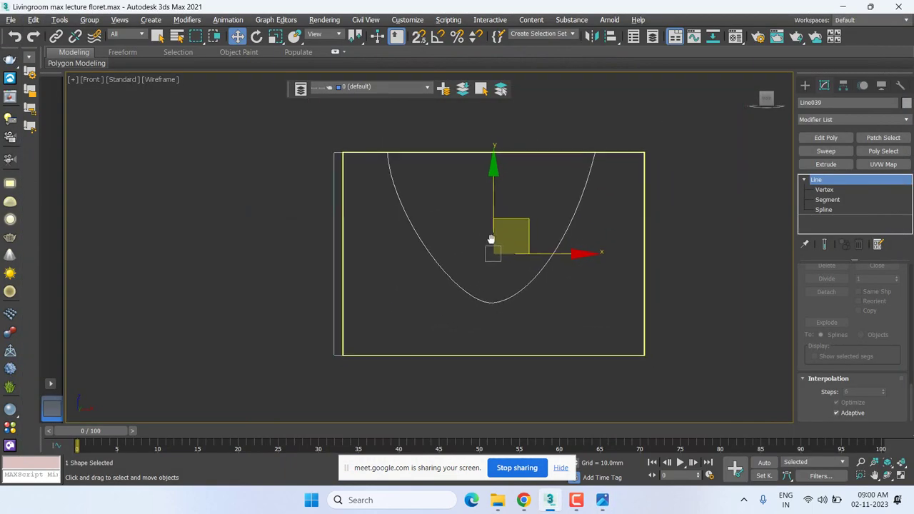
key(t)
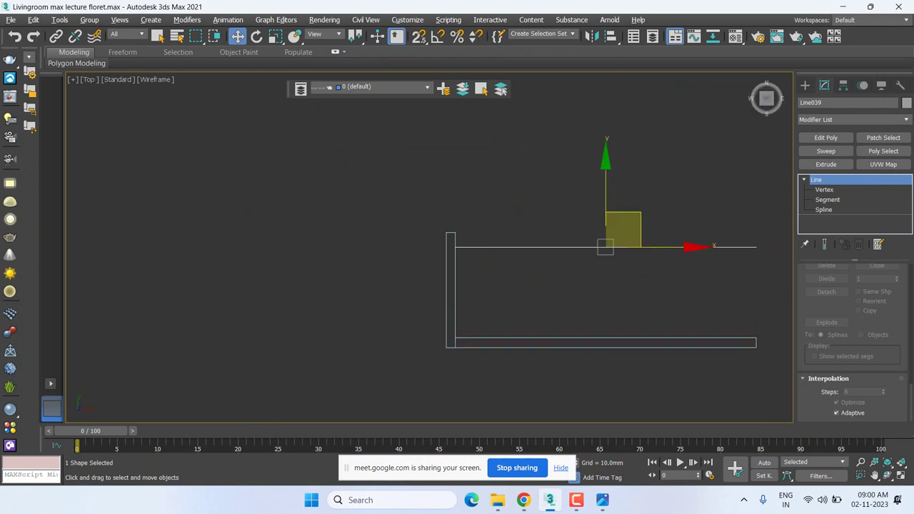
click(843, 165)
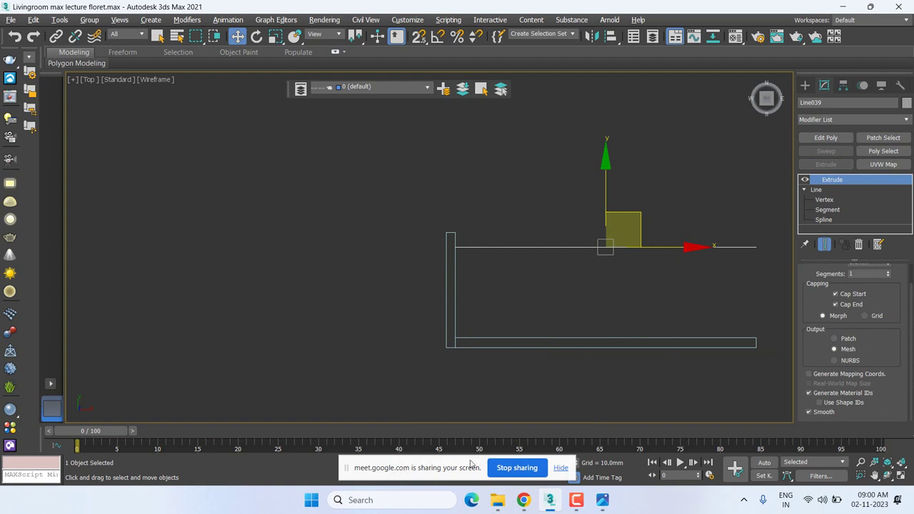
click(563, 469)
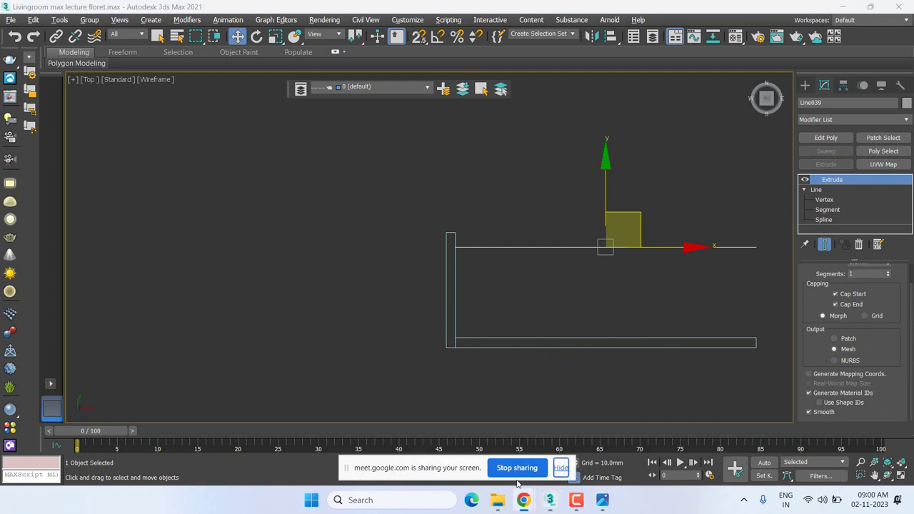
click(564, 471)
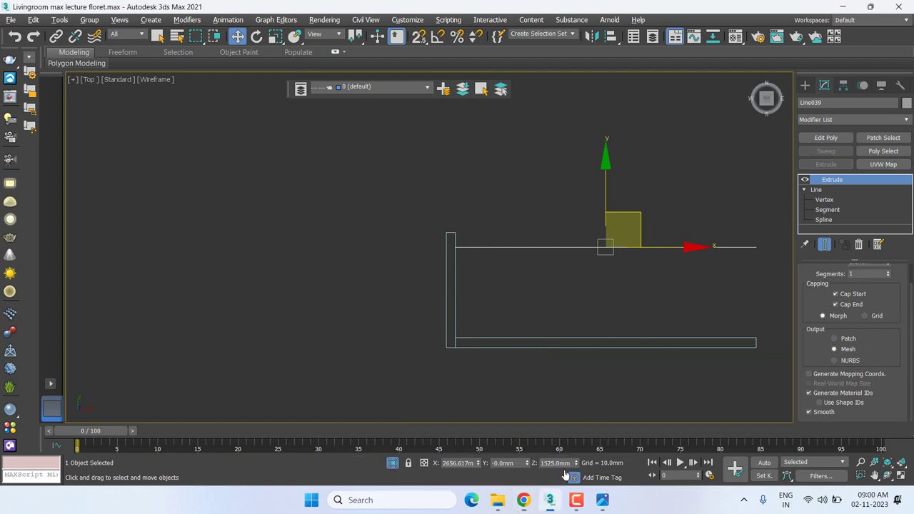
Exit Isolate Selection, lock the selection, and move Line039 toward the counter edge with snapping on.
click(393, 464)
middle_drag(569, 288, 492, 226)
drag(492, 226, 663, 182)
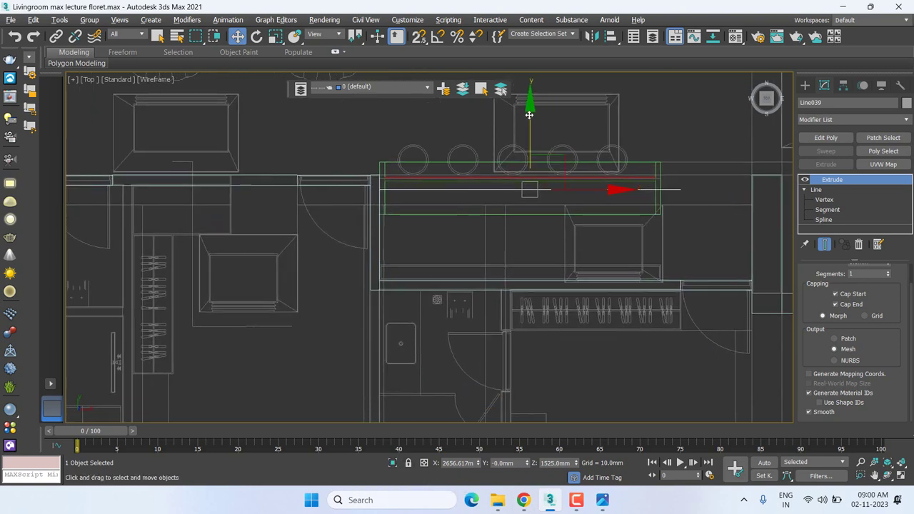
right_click(663, 183)
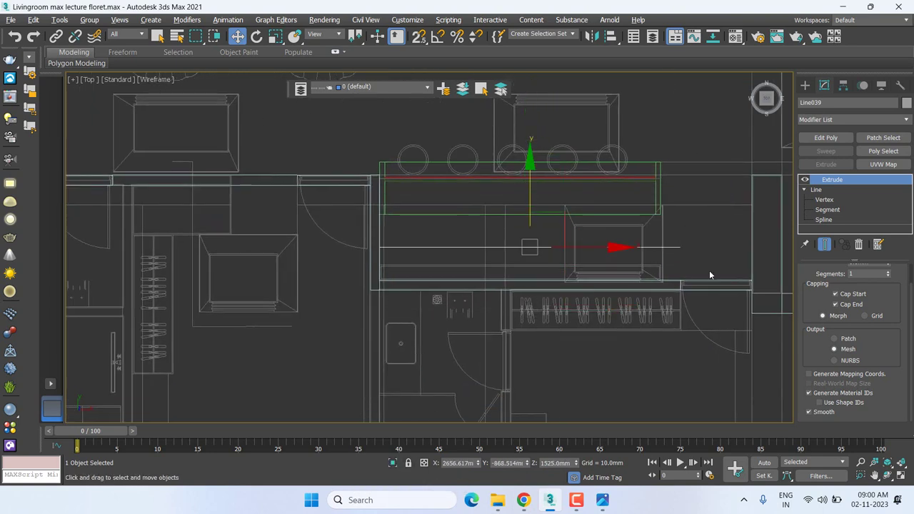
right_click(709, 275)
click(730, 290)
mouse_move(690, 247)
mouse_down()
mouse_move(682, 271)
mouse_move(684, 258)
mouse_up()
scroll(681, 275, up, 5)
key(s)
scroll(683, 274, up, 5)
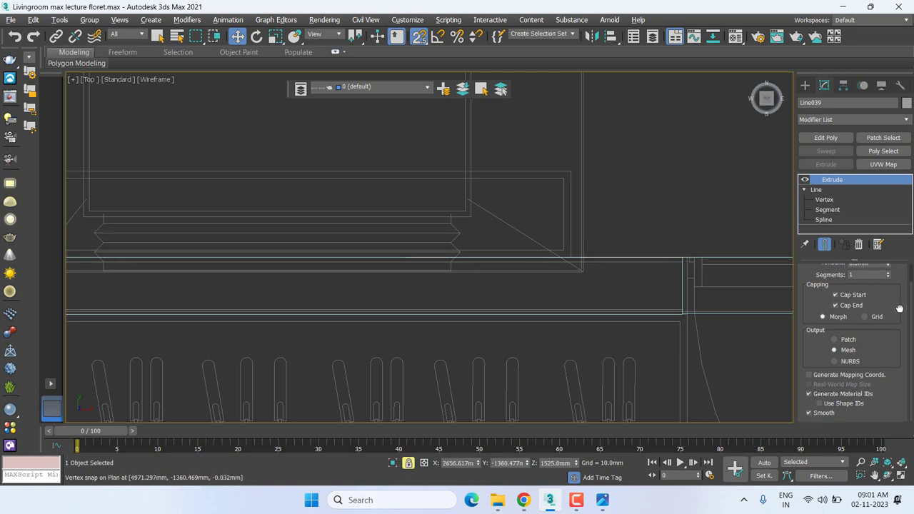
scroll(883, 293, up, 2)
Set the Extrude Amount to 228.5mm and realign the extruded band with the counter edge.
drag(888, 286, 545, 228)
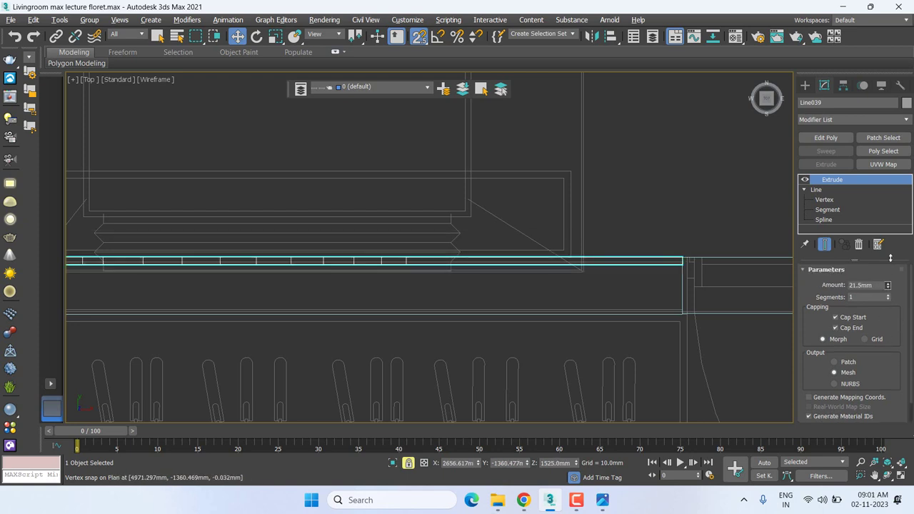
scroll(545, 249, down, 2)
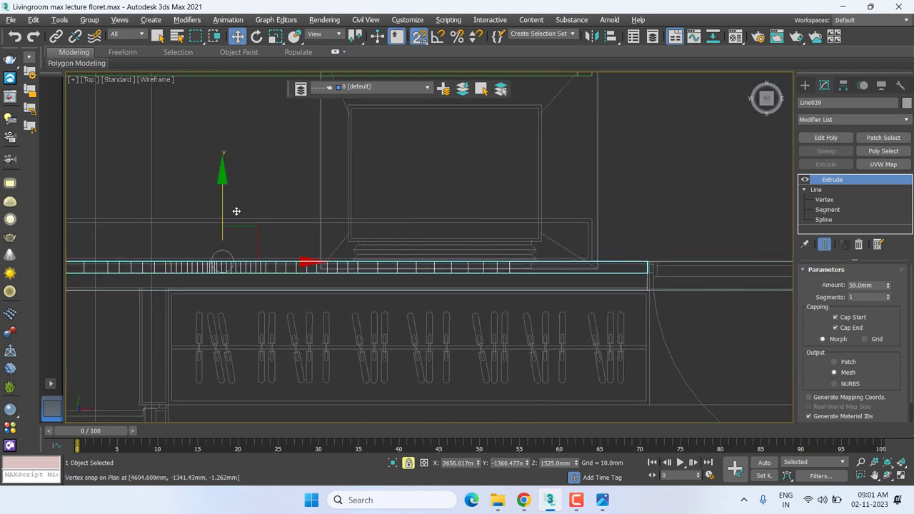
drag(226, 203, 228, 115)
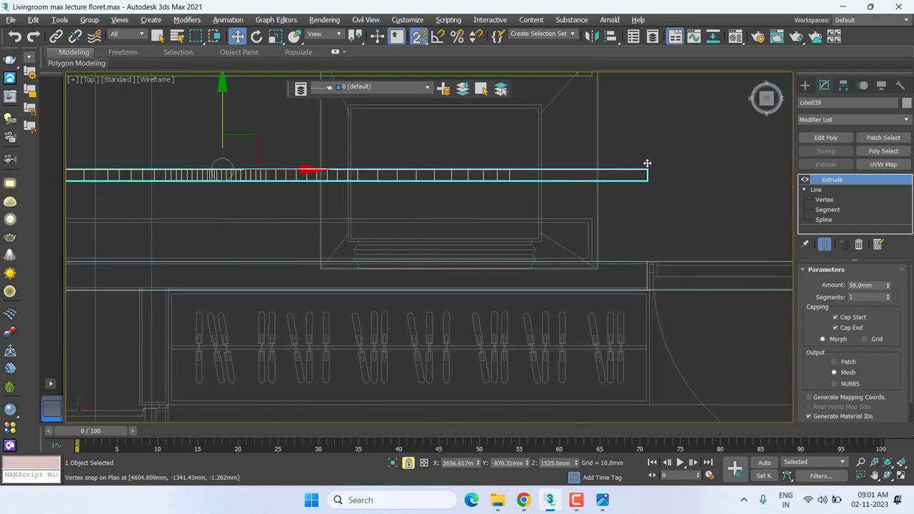
drag(648, 169, 605, 228)
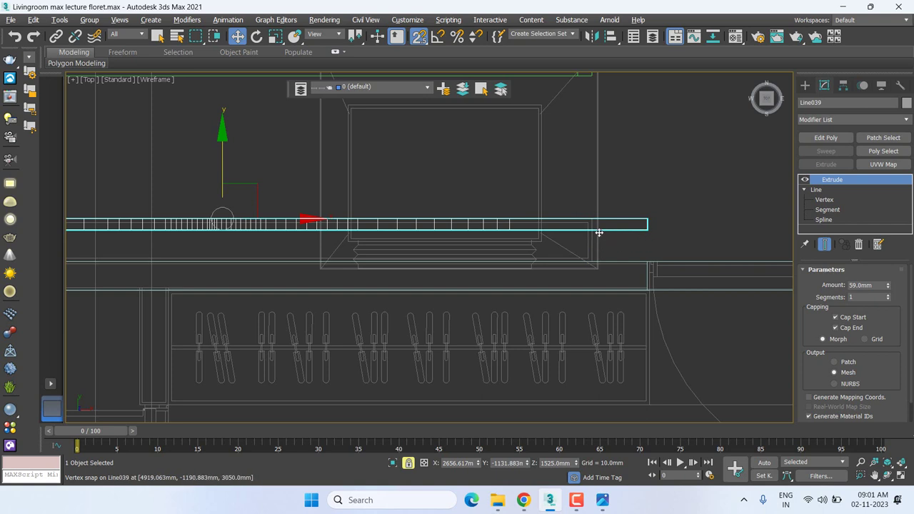
scroll(606, 247, down, 2)
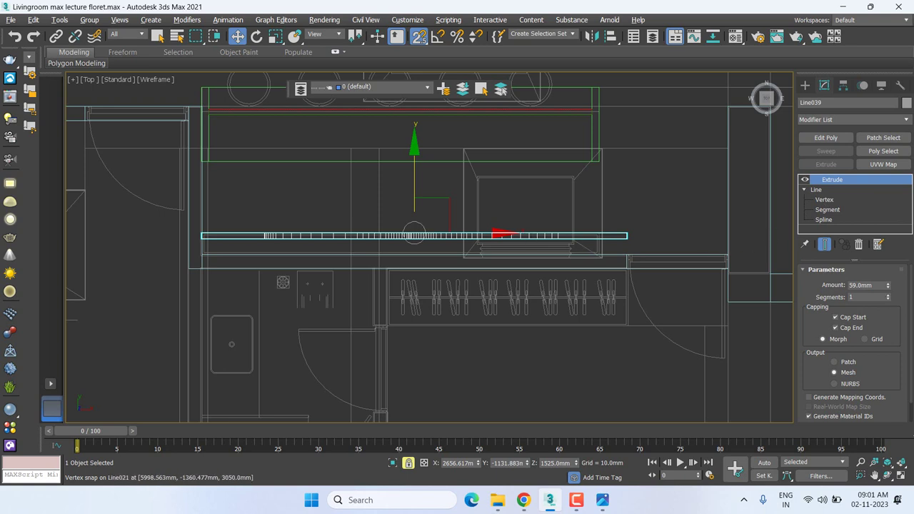
drag(888, 287, 889, 236)
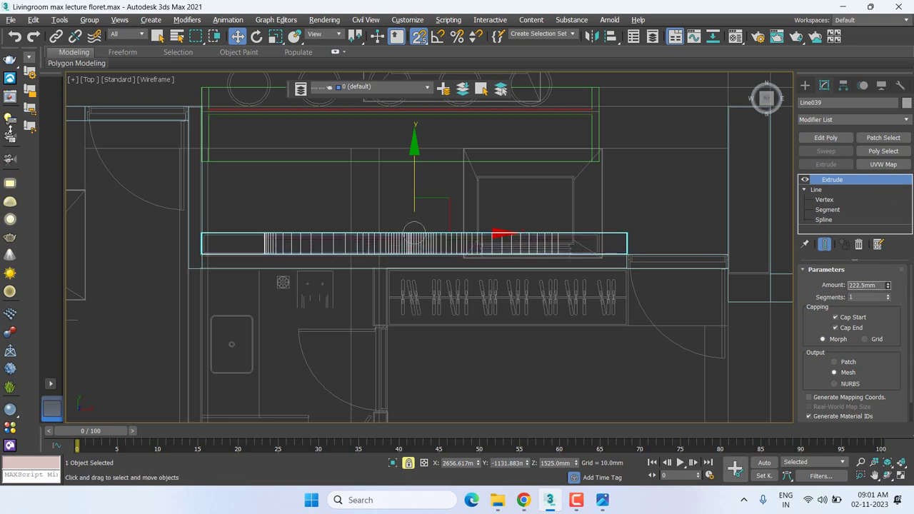
scroll(602, 272, up, 8)
middle_drag(680, 220, 651, 259)
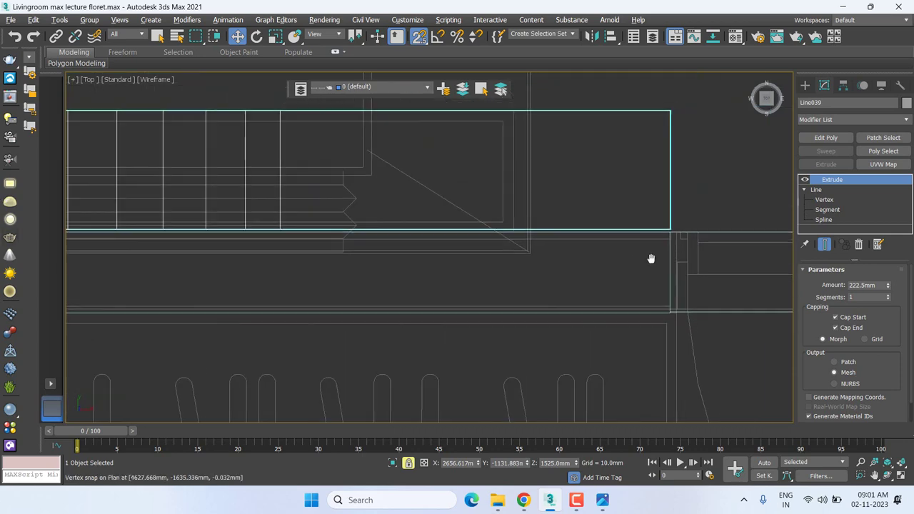
drag(888, 285, 888, 276)
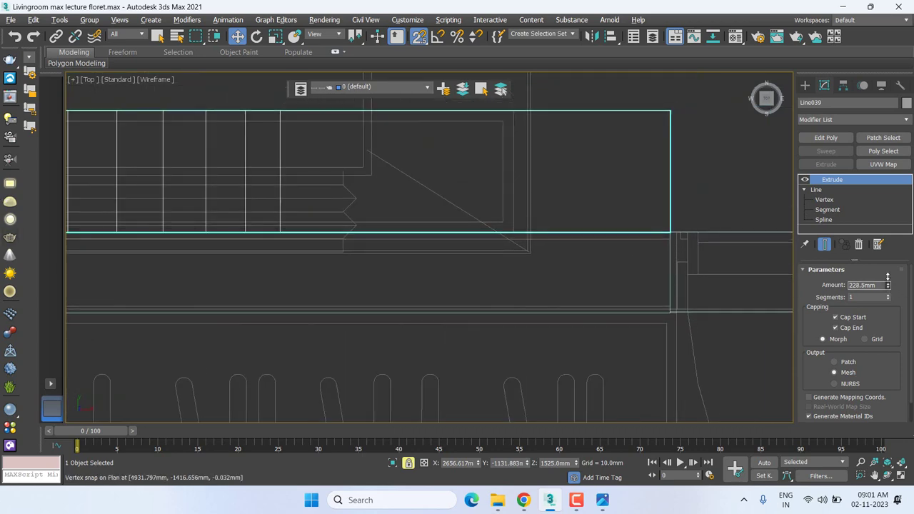
scroll(550, 236, down, 1)
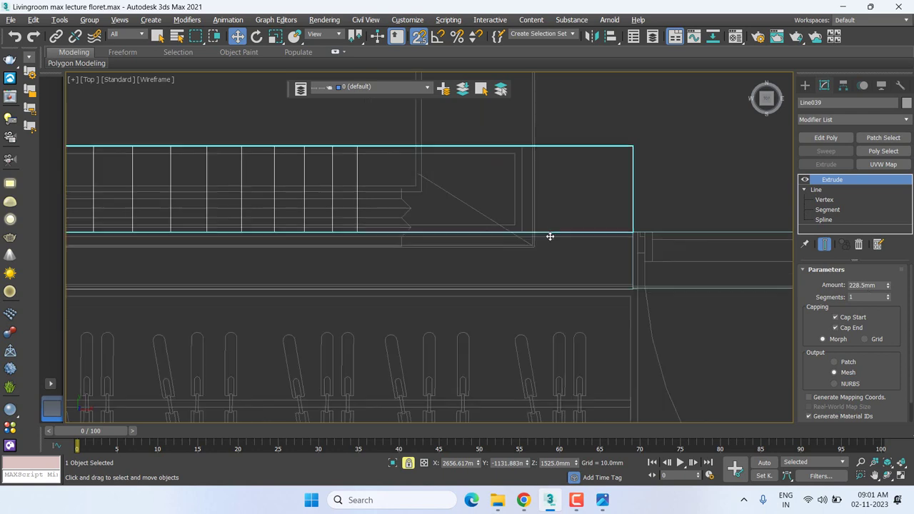
scroll(614, 235, down, 1)
scroll(614, 234, up, 3)
scroll(628, 225, down, 1)
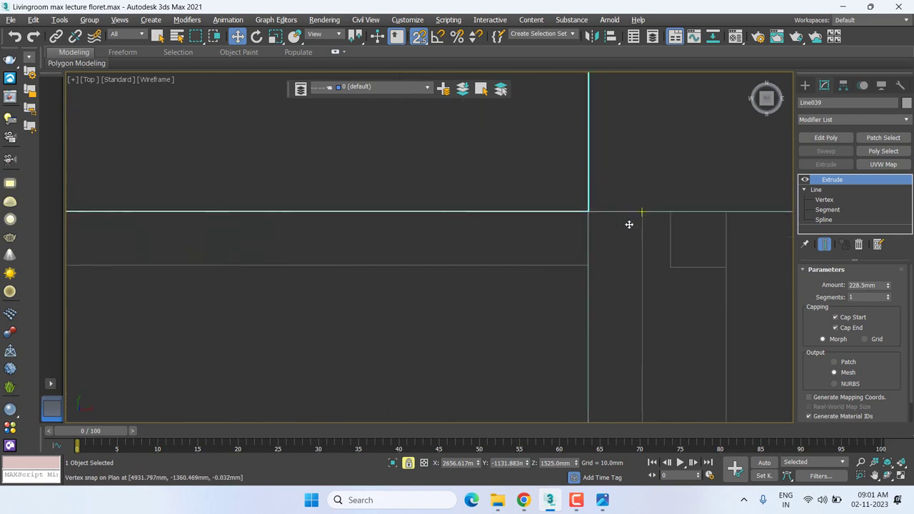
scroll(629, 225, down, 1)
scroll(643, 232, down, 2)
scroll(668, 245, down, 1)
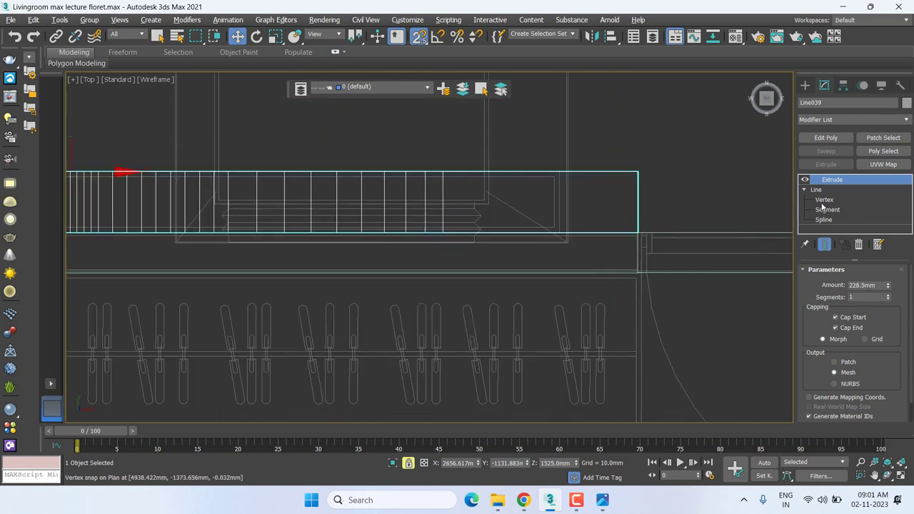
click(824, 201)
drag(638, 172, 656, 155)
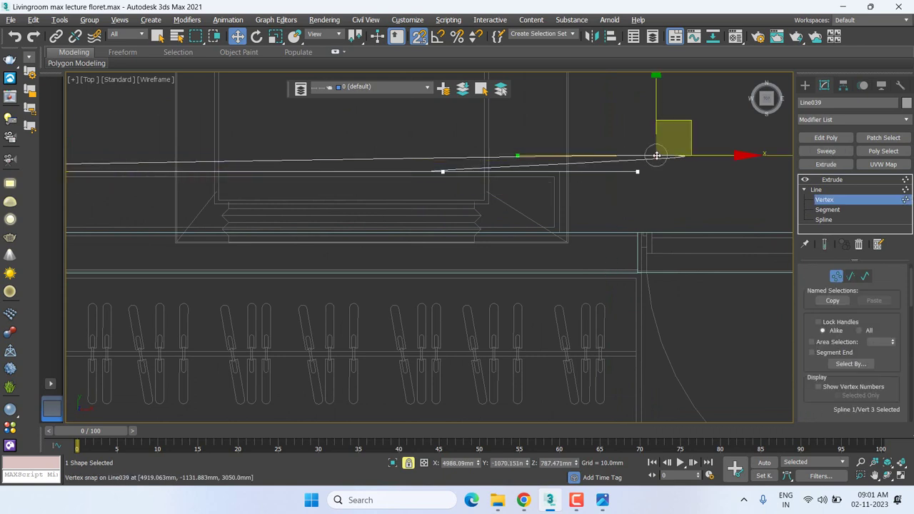
key(ctrl+z)
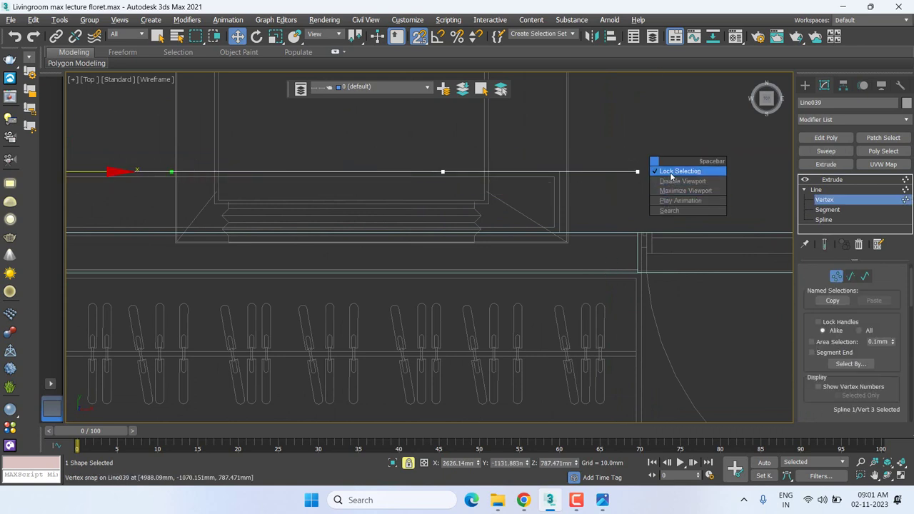
click(679, 171)
drag(638, 193, 572, 240)
scroll(571, 244, down, 1)
scroll(492, 254, down, 1)
scroll(293, 256, down, 2)
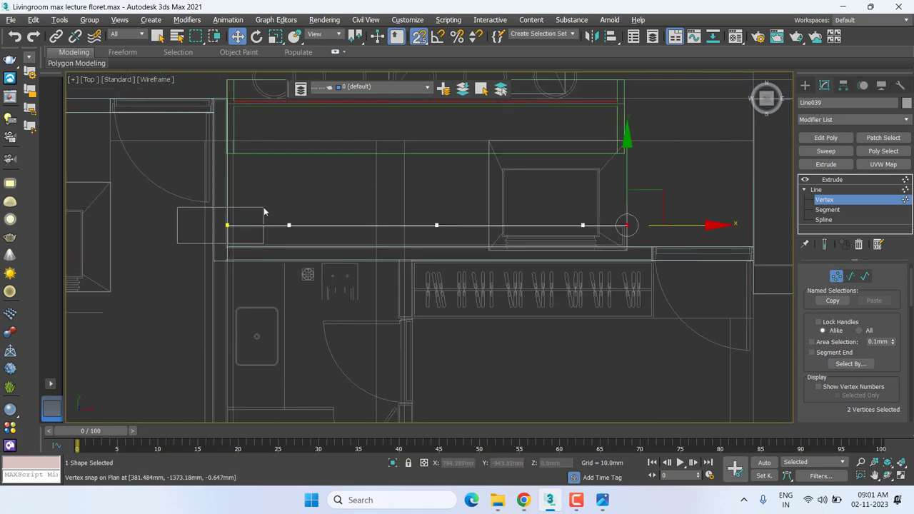
scroll(614, 228, up, 2)
scroll(587, 246, up, 2)
scroll(591, 236, up, 1)
scroll(595, 226, up, 1)
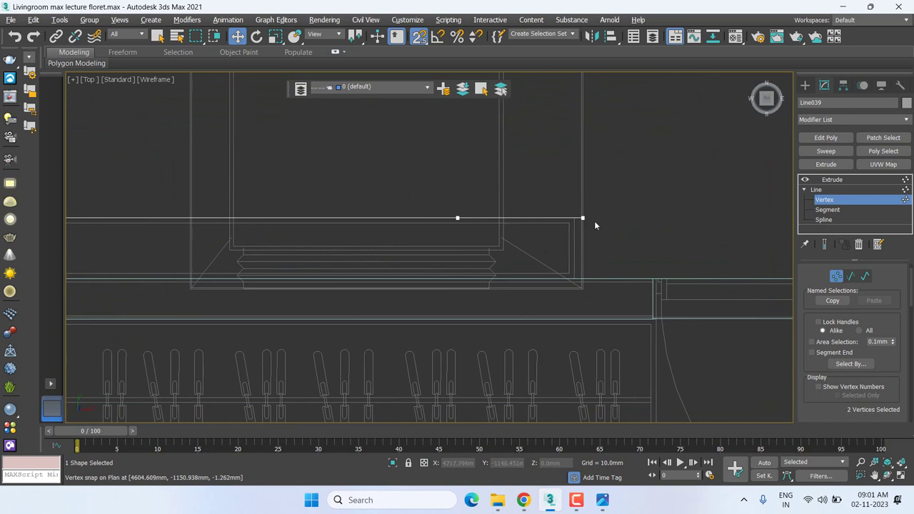
right_click(590, 222)
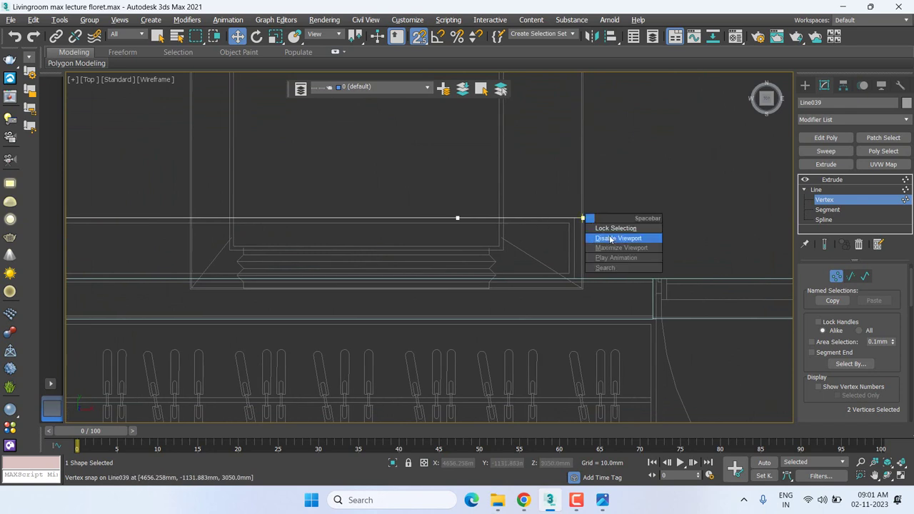
click(609, 230)
drag(586, 222, 649, 277)
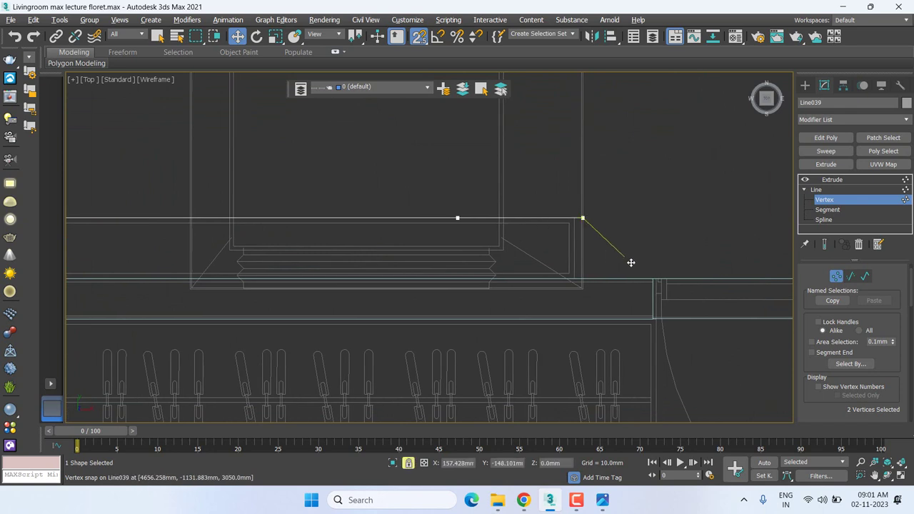
key(z)
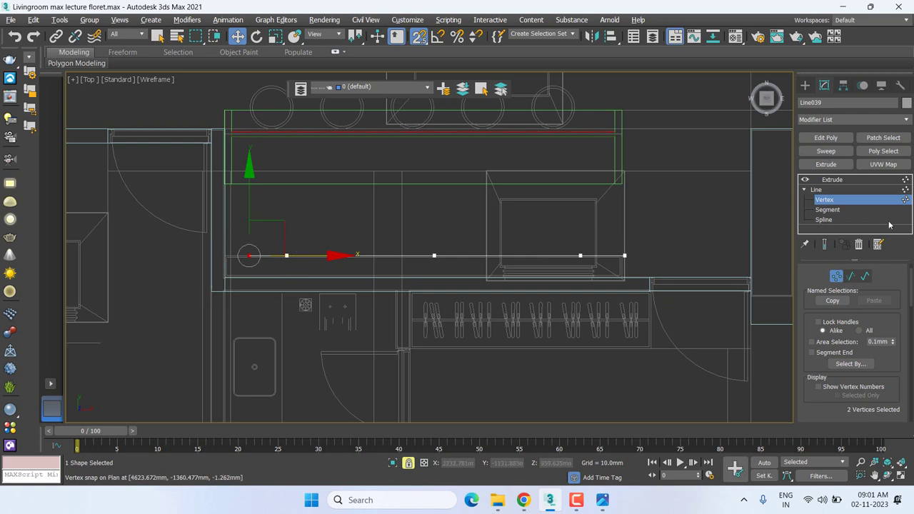
click(852, 180)
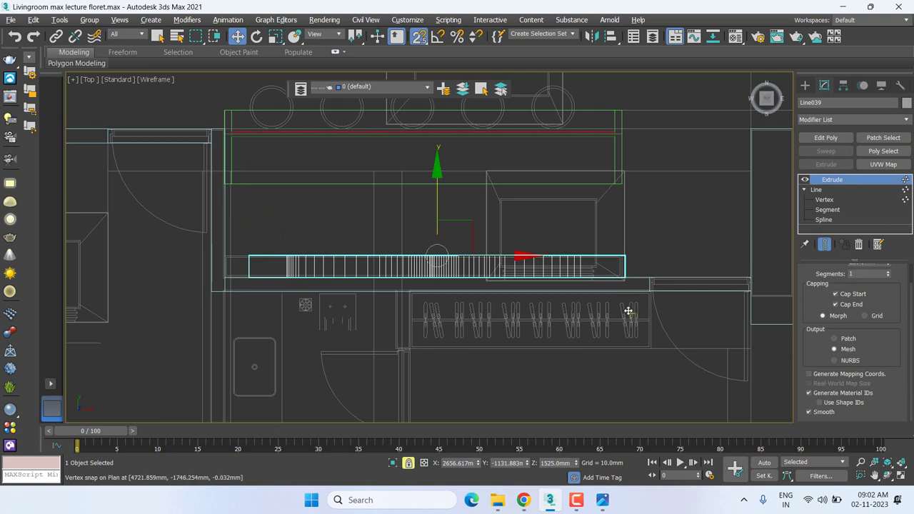
Start a Line attempt, undo it, and reselect the ripple strip Line039.
click(805, 85)
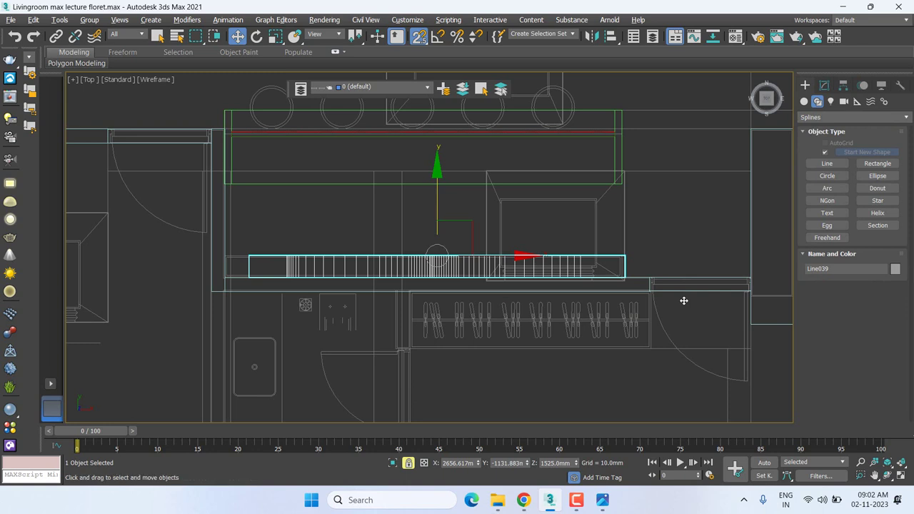
click(828, 165)
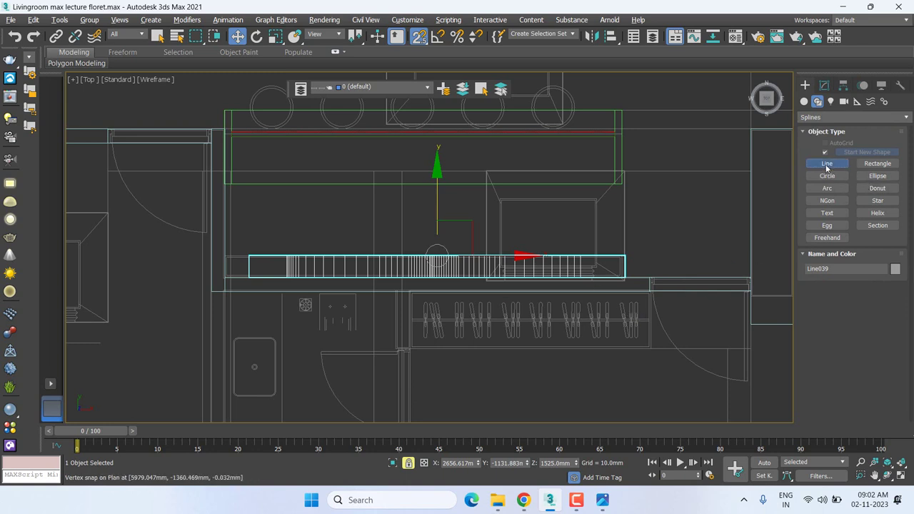
scroll(633, 268, up, 3)
click(619, 241)
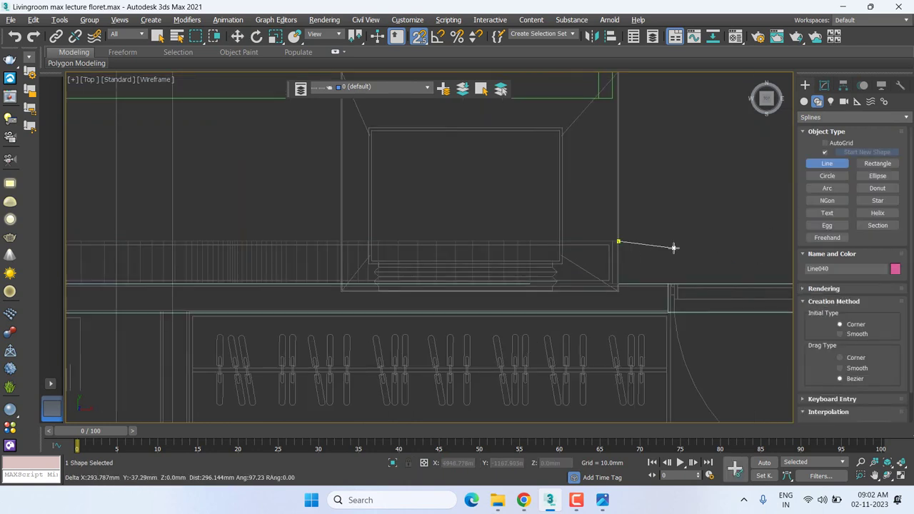
click(668, 242)
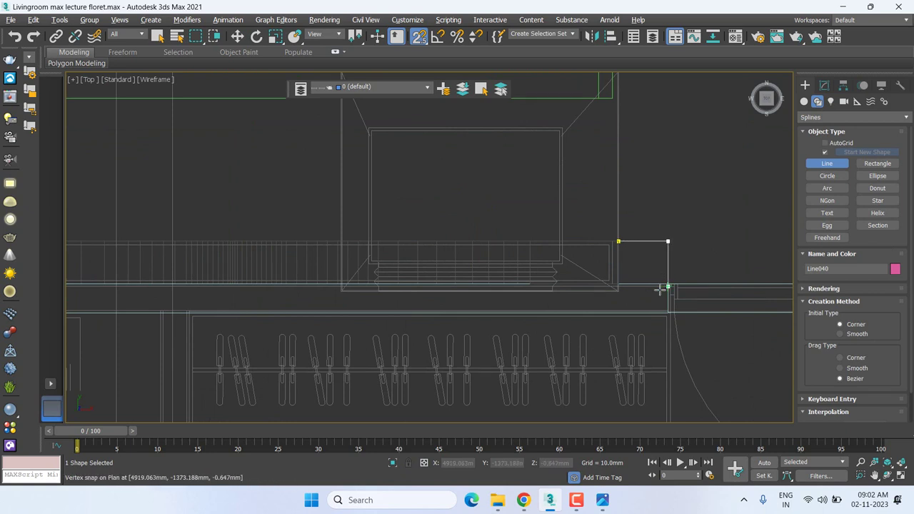
click(668, 292)
key(BackSpace)
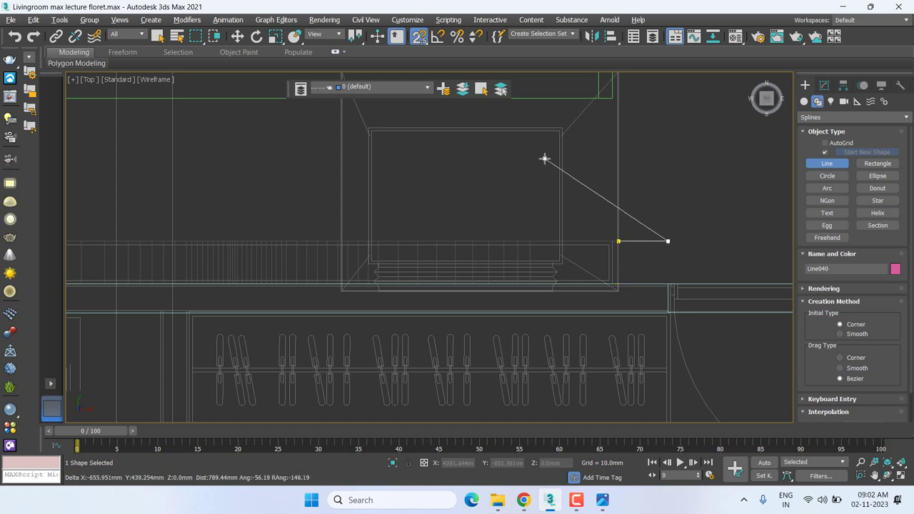
key(BackSpace)
key(BackSpace)
scroll(543, 193, down, 2)
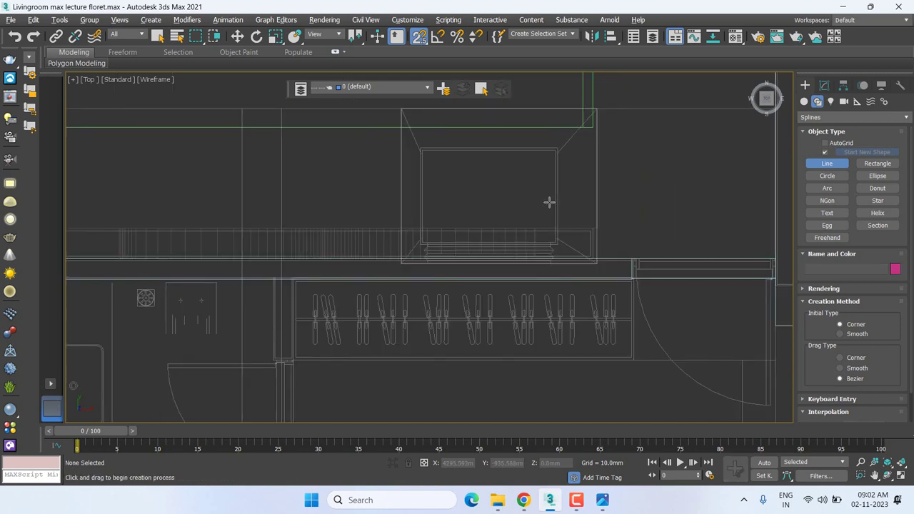
key(ctrl+z)
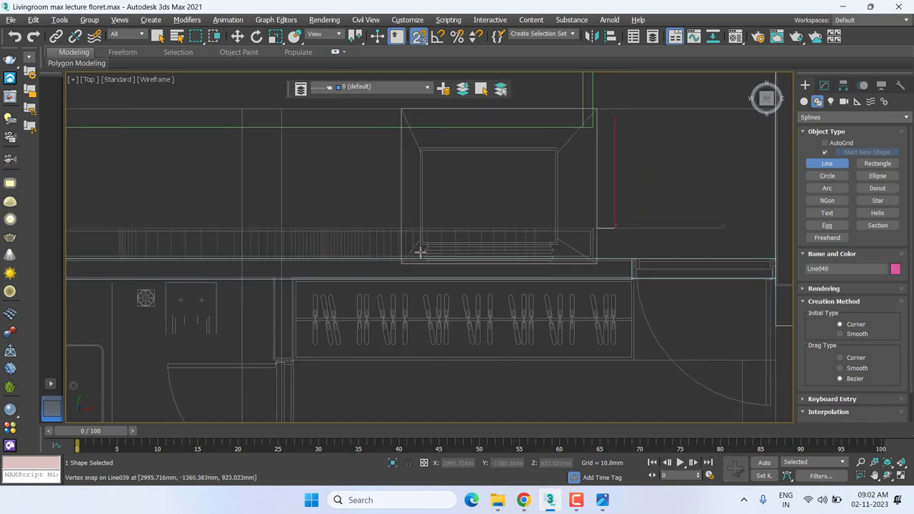
key(ctrl+z)
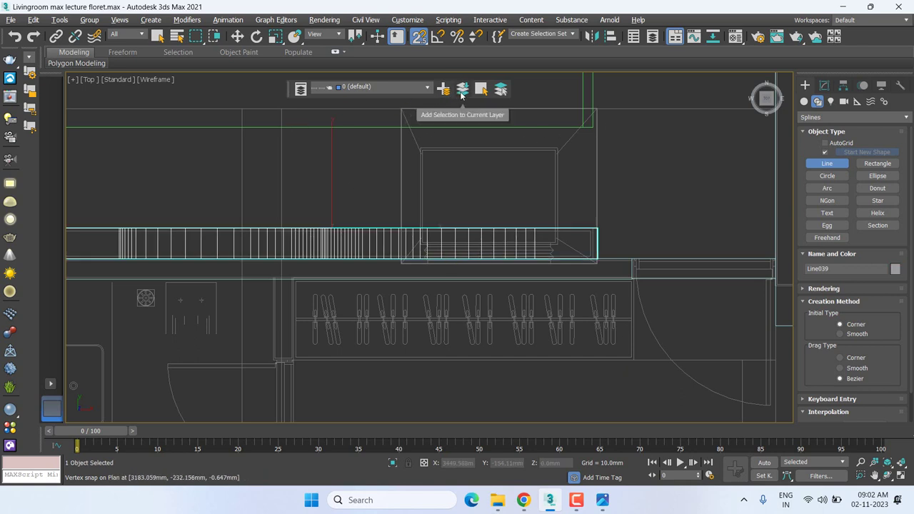
key(w)
click(539, 251)
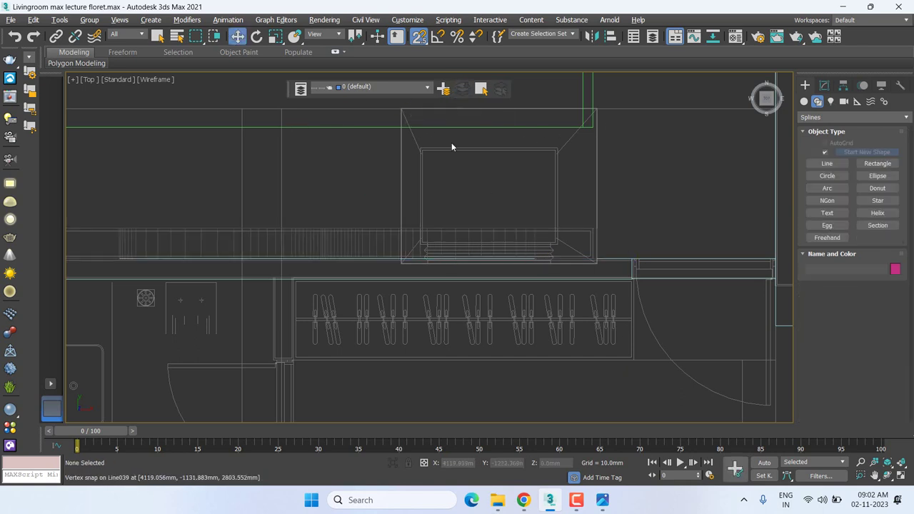
click(527, 235)
Snap-draw the closed rectangular post outline Line040 from the strip corner down to the wall.
click(827, 163)
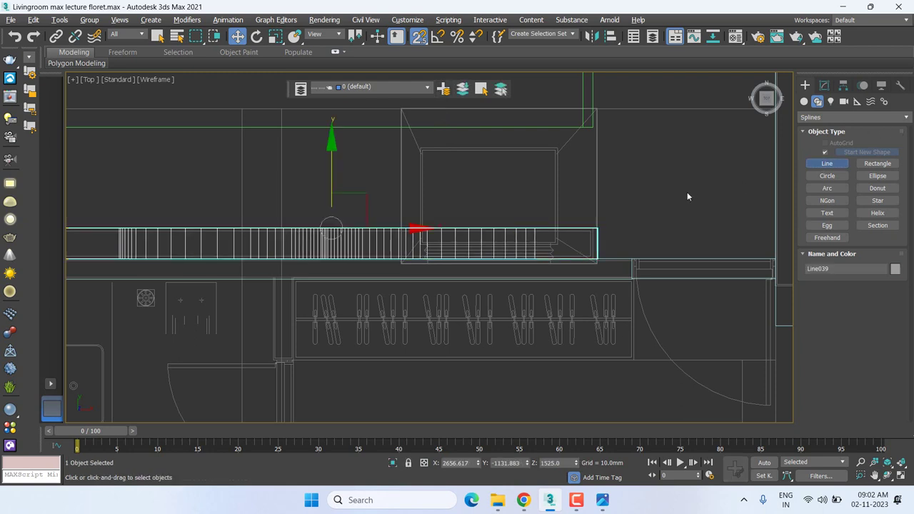
scroll(603, 226, up, 3)
click(601, 227)
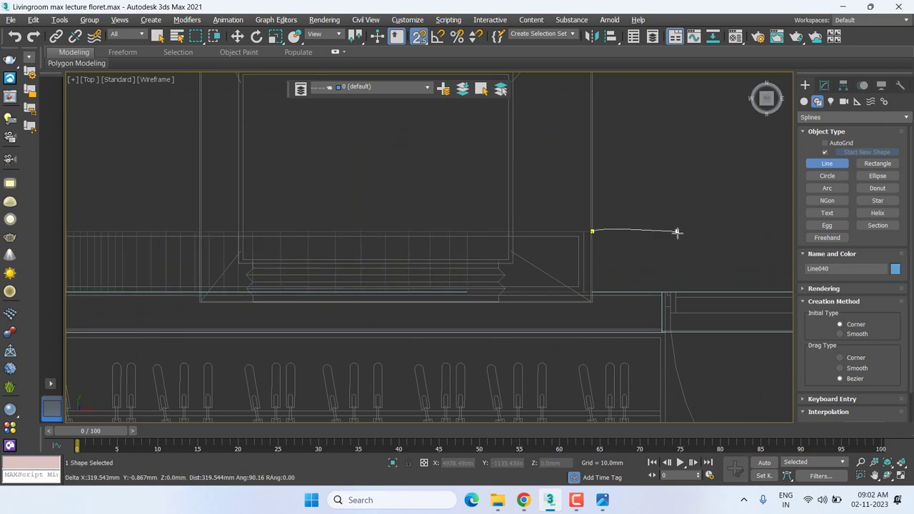
right_click(699, 217)
click(593, 232)
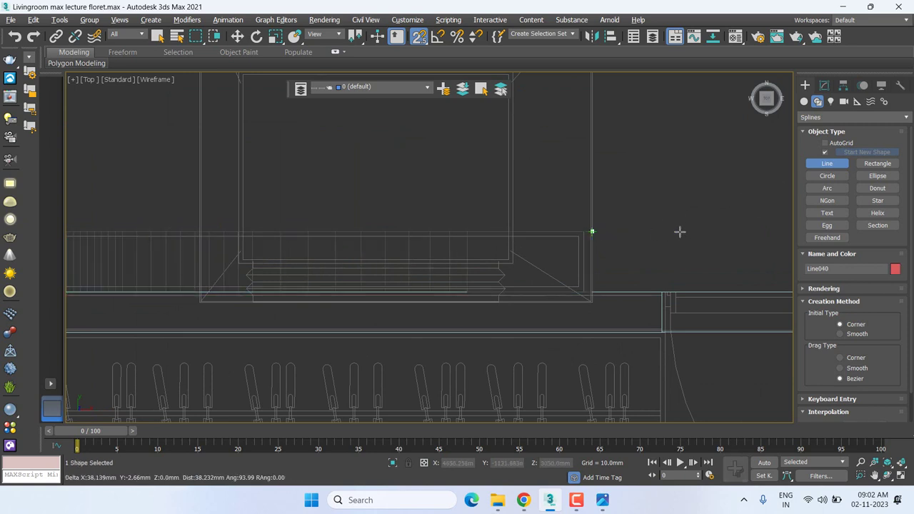
click(661, 231)
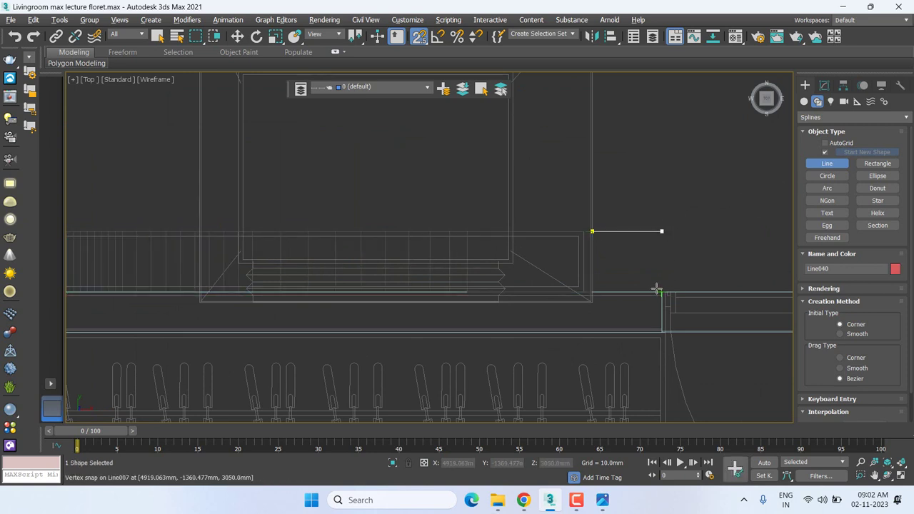
click(662, 304)
key(BackSpace)
click(662, 293)
click(593, 231)
click(441, 255)
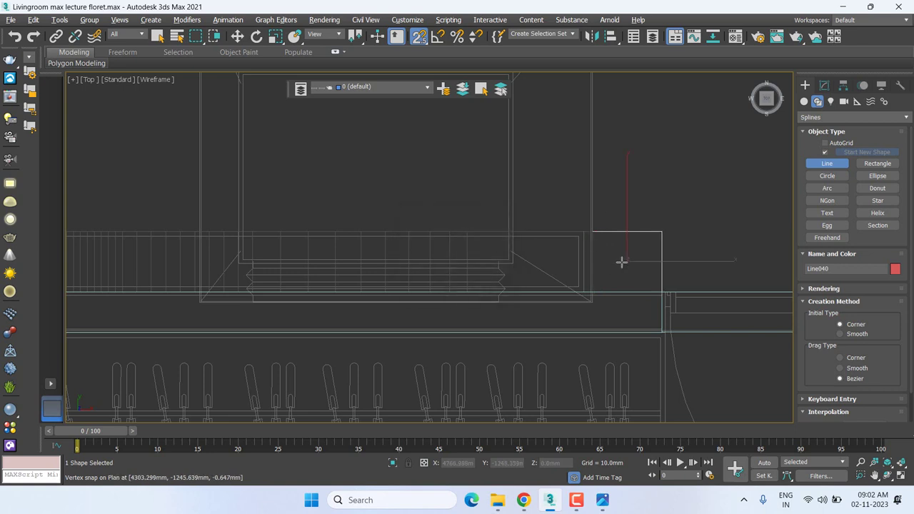
right_click(621, 262)
Put Line040 into Vertex sub-object mode in the Modify panel.
click(825, 86)
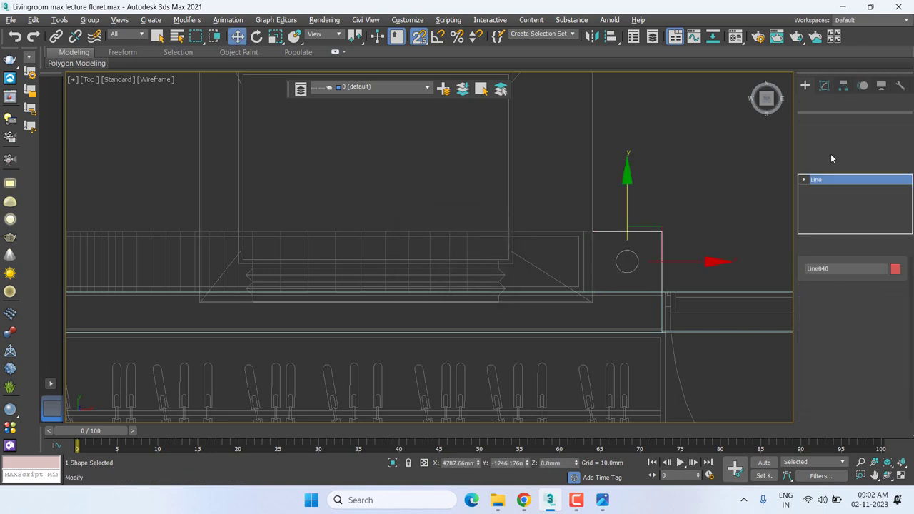
click(805, 180)
click(826, 191)
Fillet Line040's outer top corner vertex into a large arc, then add Line039 to the selection.
click(662, 232)
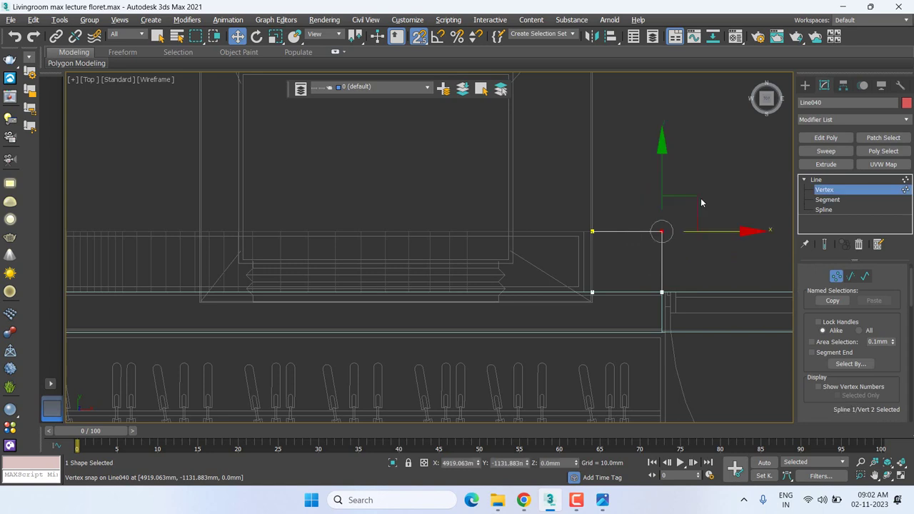
drag(813, 423, 824, 87)
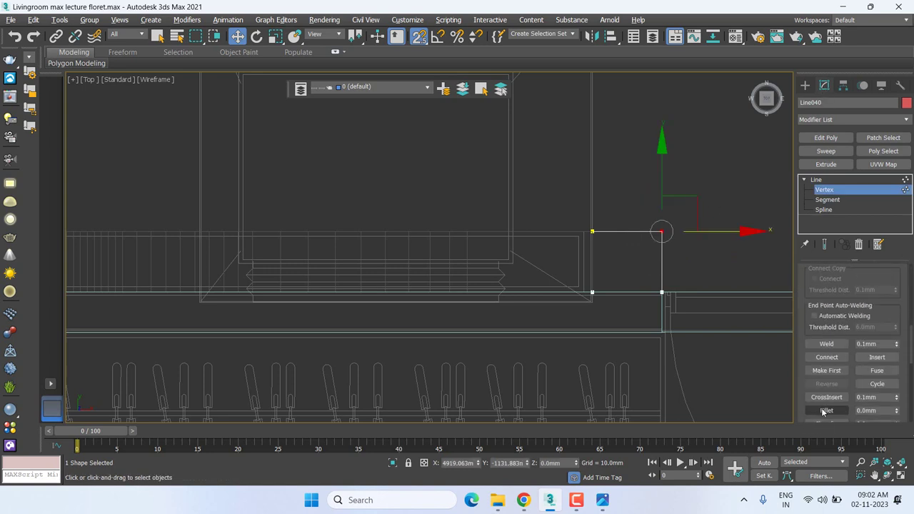
click(826, 412)
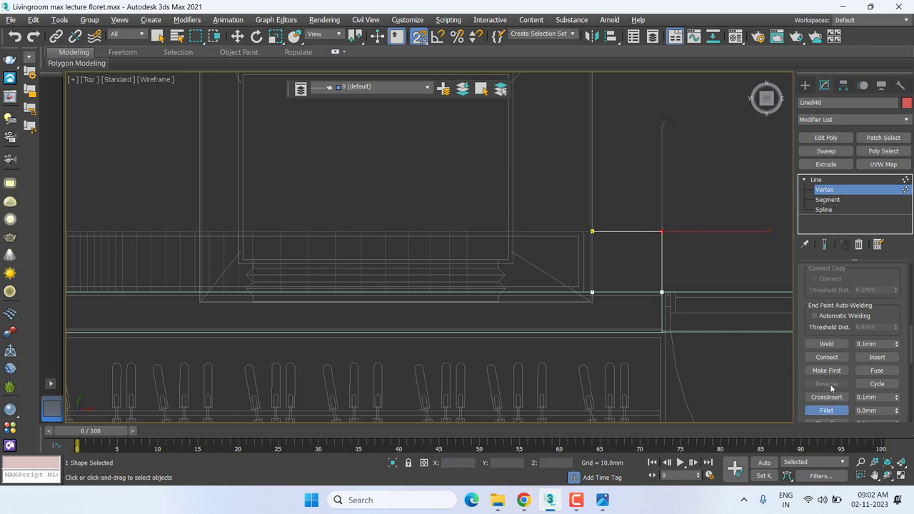
drag(663, 232, 671, 141)
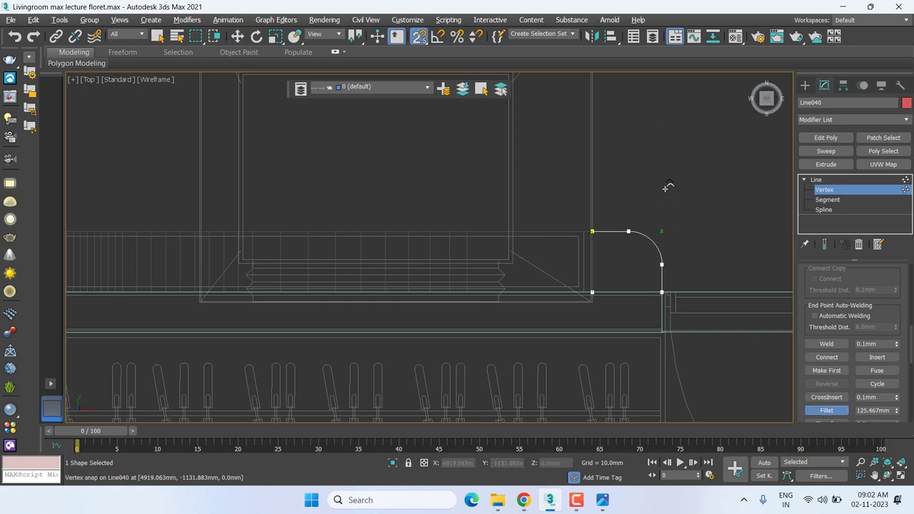
middle_drag(651, 248, 651, 261)
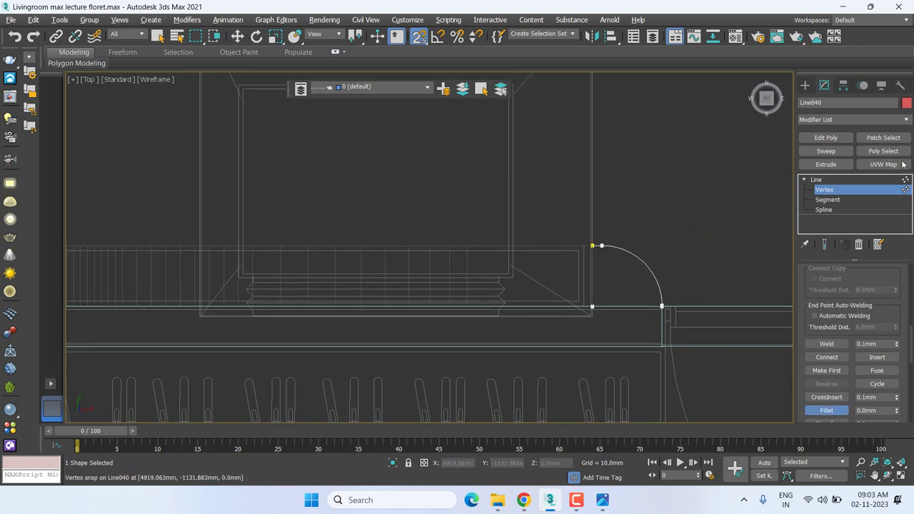
click(829, 182)
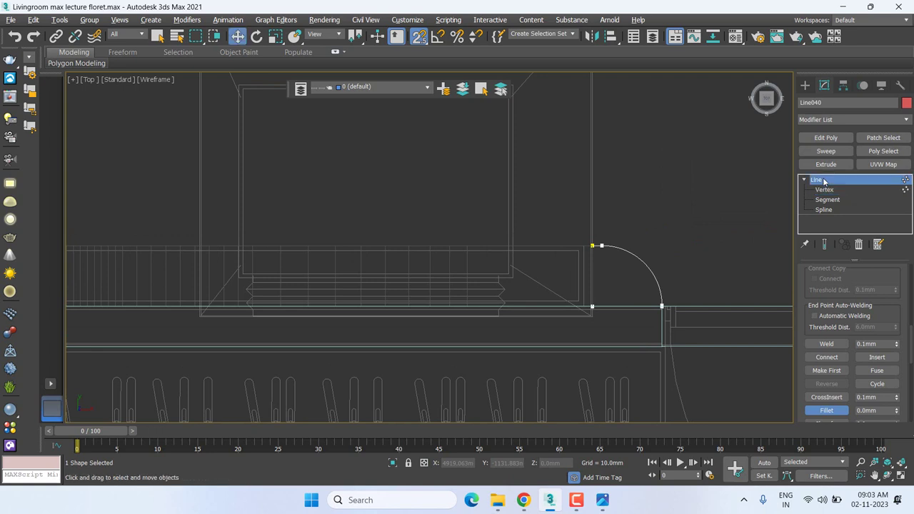
ctrl+click(449, 248)
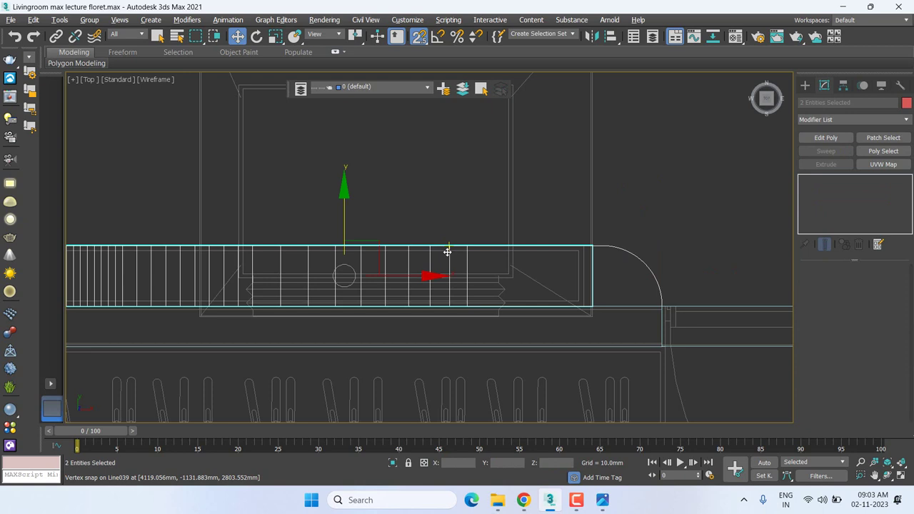
Isolate both shapes, switch to Front view, and add an Extrude to Line040.
key(alt+q)
key(f)
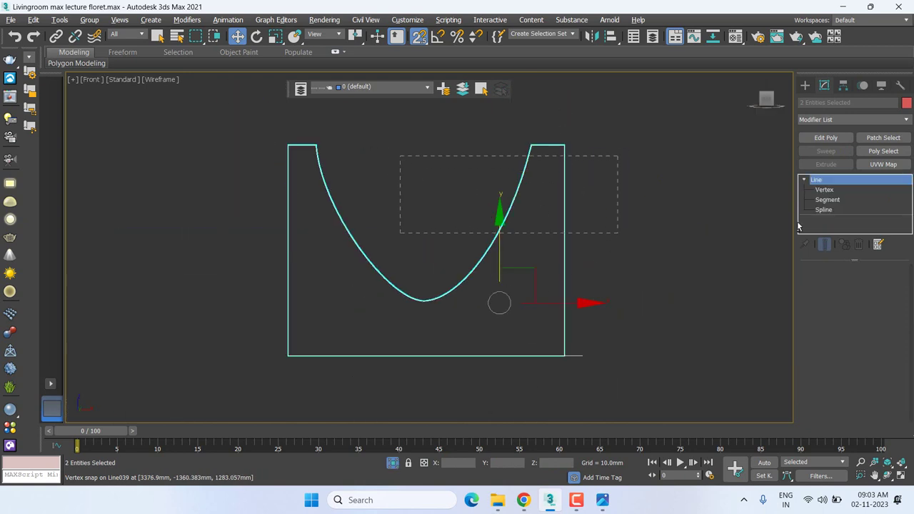
click(827, 165)
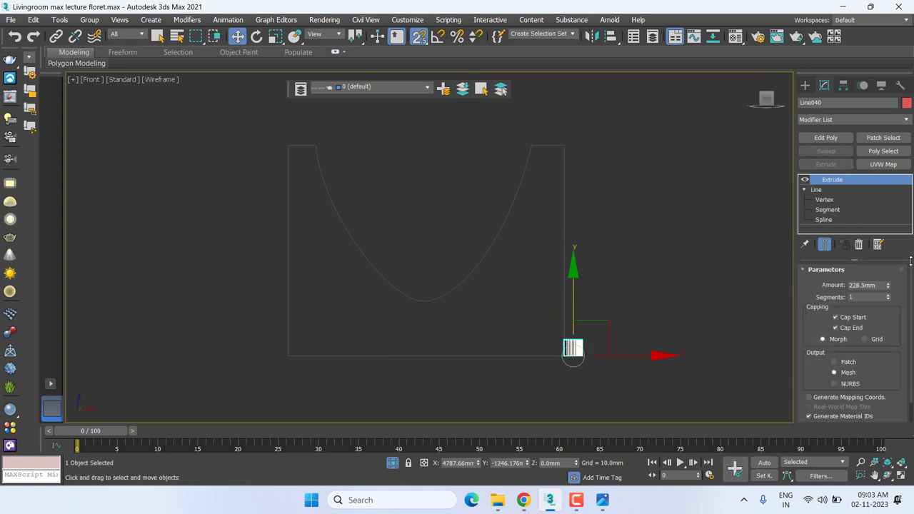
drag(889, 286, 886, 445)
drag(628, 225, 628, 224)
drag(889, 288, 889, 299)
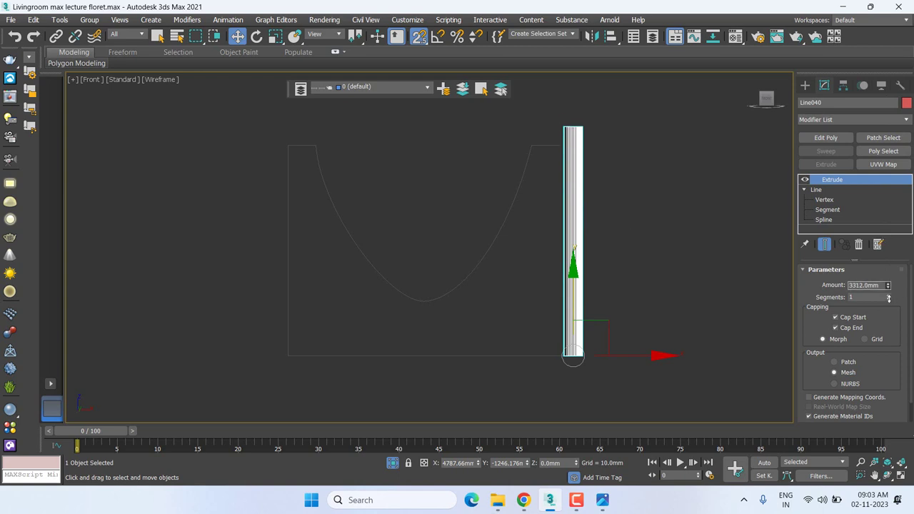
drag(899, 374, 900, 442)
Adjust the post's extrude amount to 3049 mm and return to Top view.
drag(901, 479, 901, 86)
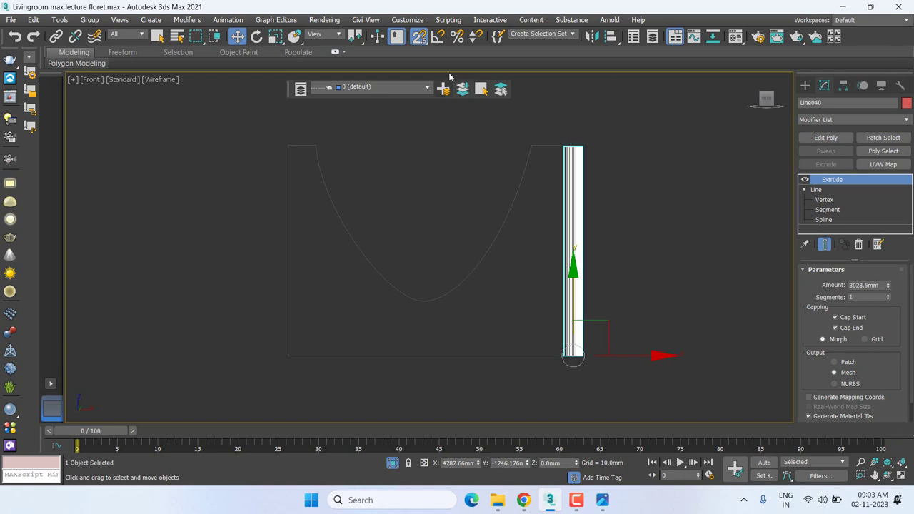
scroll(618, 201, up, 5)
scroll(565, 147, down, 3)
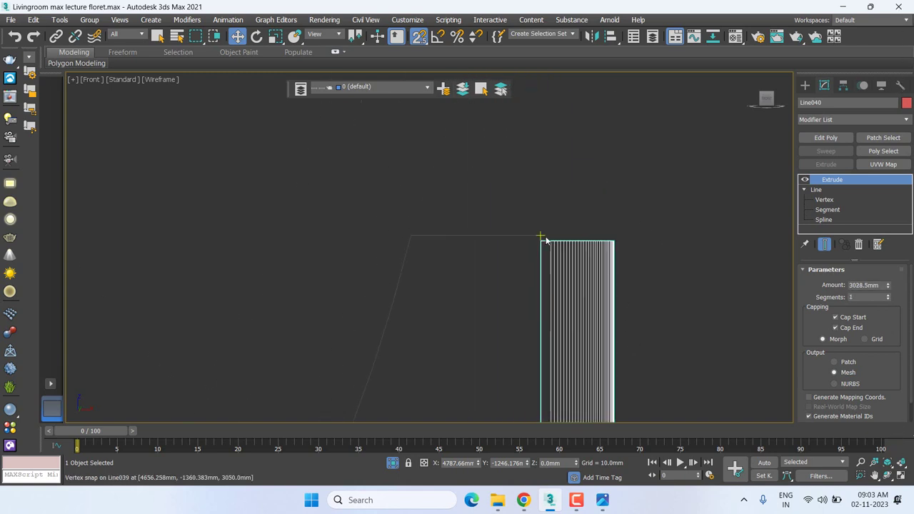
scroll(542, 241, up, 2)
drag(888, 289, 892, 265)
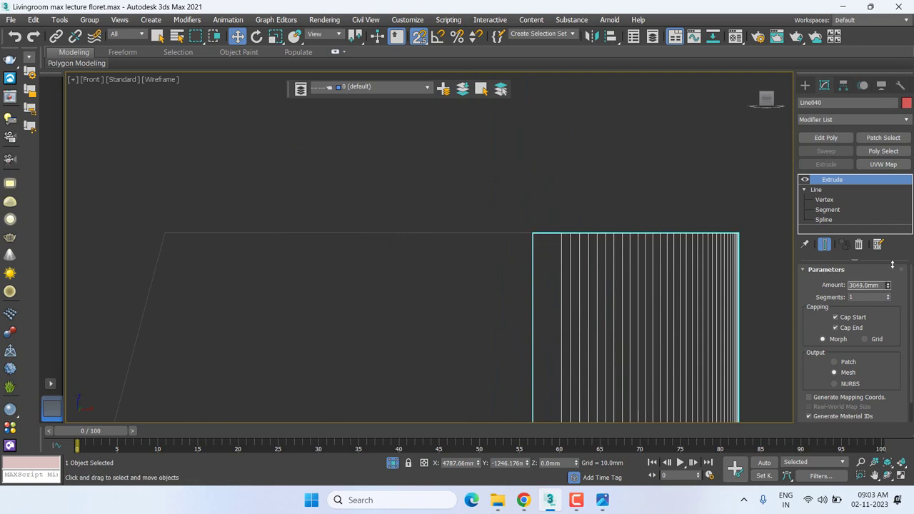
key(t)
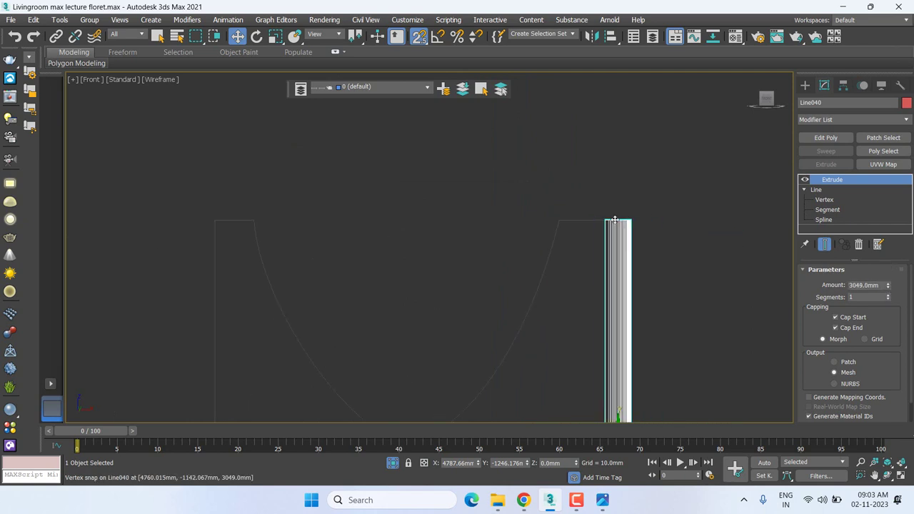
scroll(583, 248, down, 5)
scroll(588, 259, down, 5)
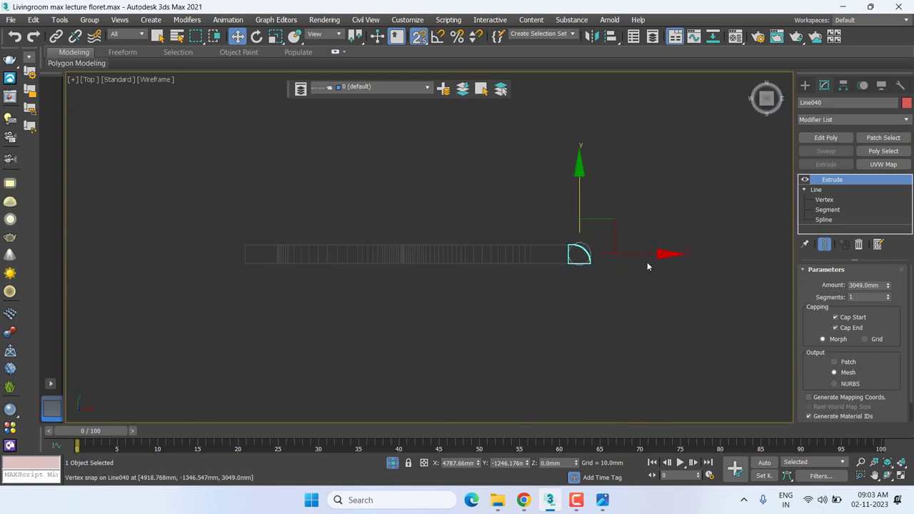
Clone the rounded post as an Instance and mirror it on X with No Clone.
shift+drag(659, 258, 546, 258)
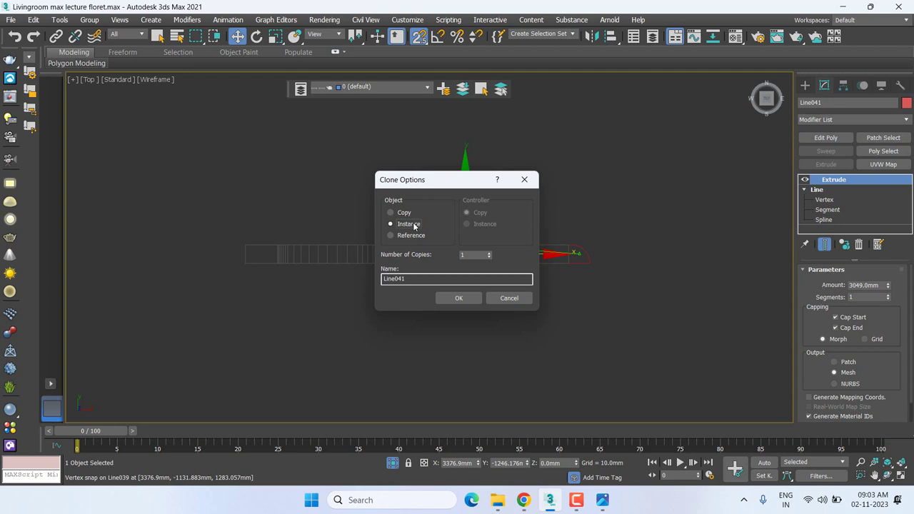
click(459, 298)
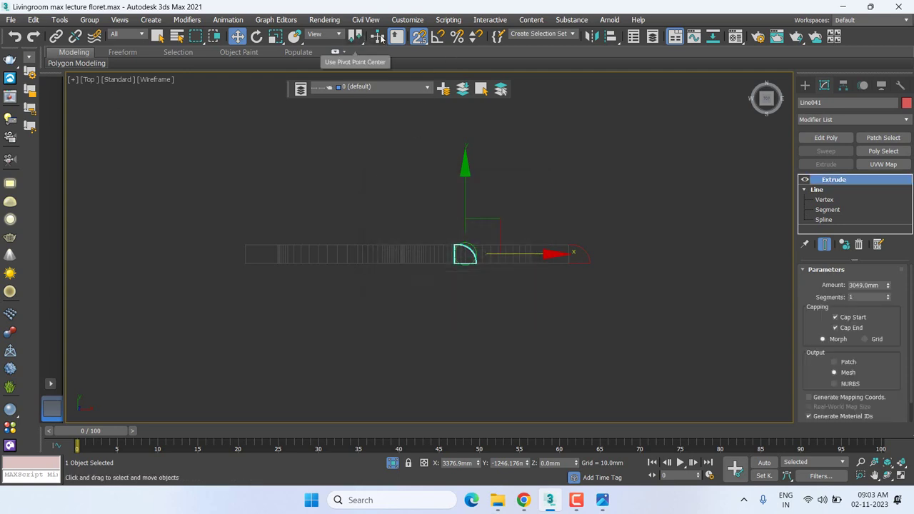
drag(359, 39, 351, 79)
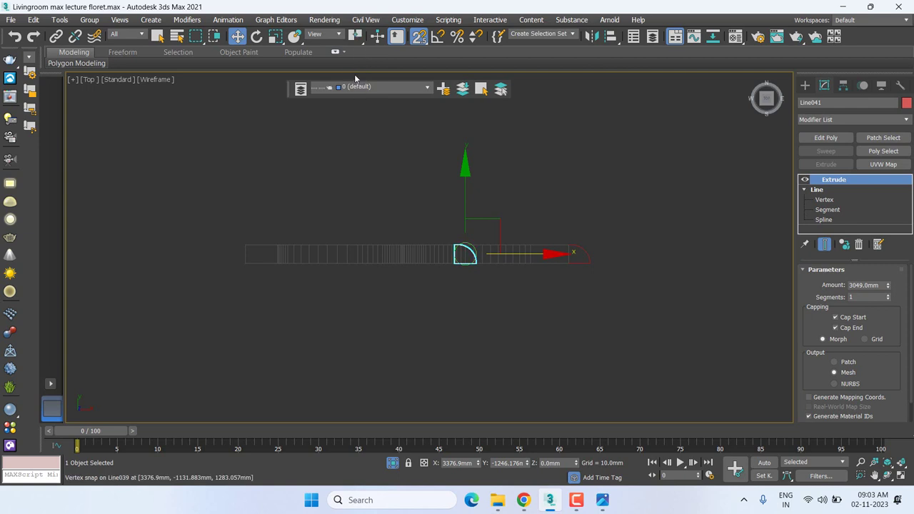
click(591, 39)
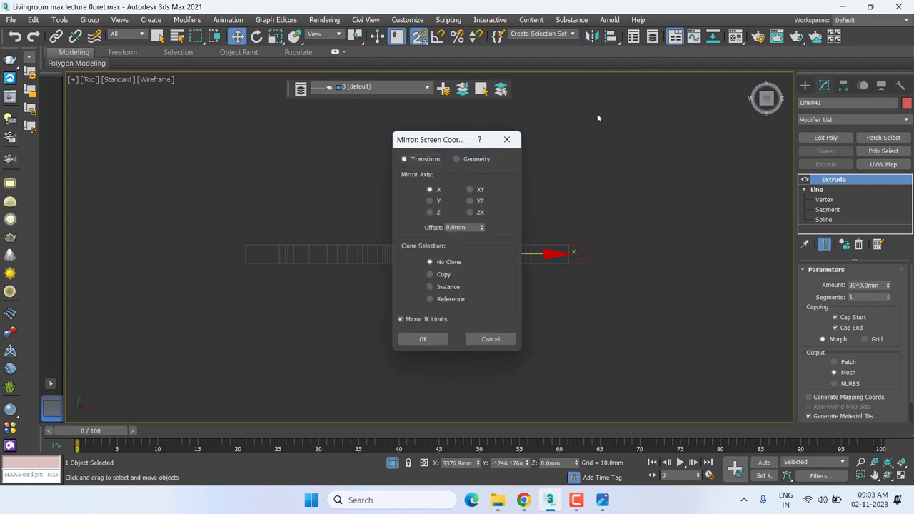
drag(440, 146, 385, 49)
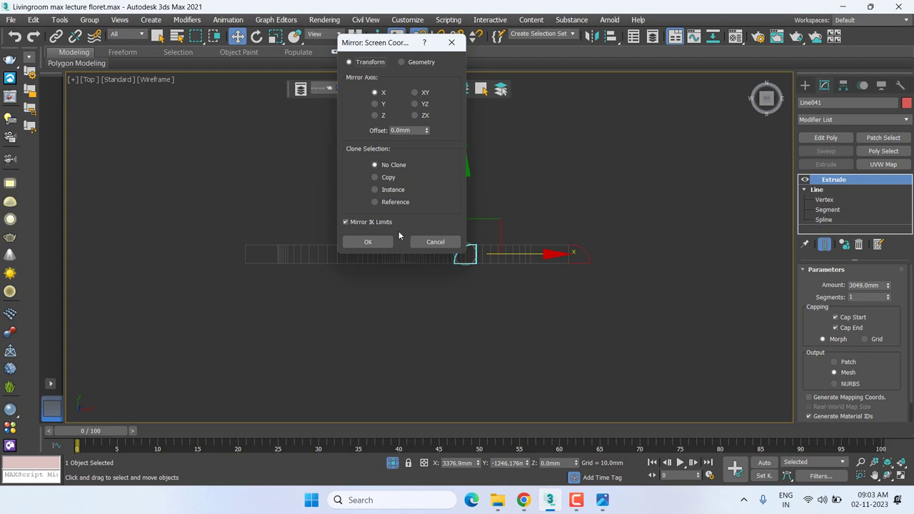
click(373, 243)
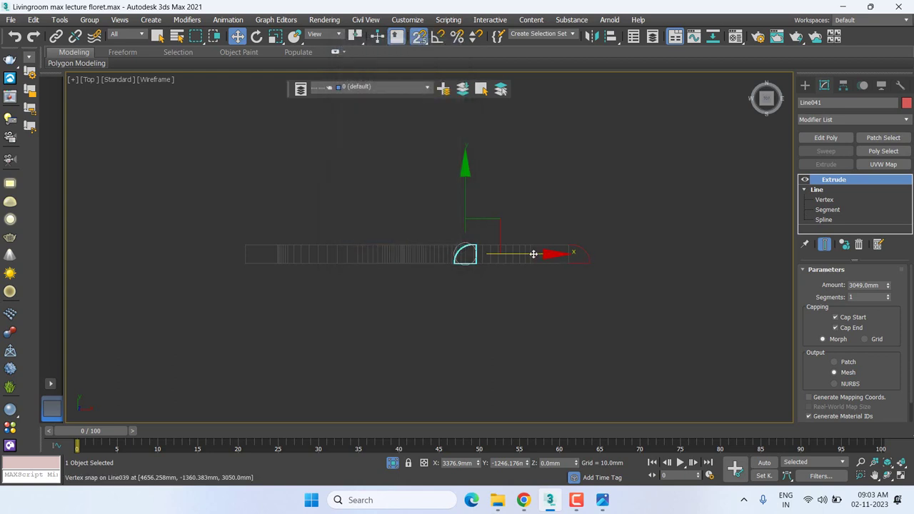
Snap the mirrored post Line041 onto the panel's left end, then switch to Perspective view.
drag(533, 254, 318, 253)
scroll(300, 270, up, 2)
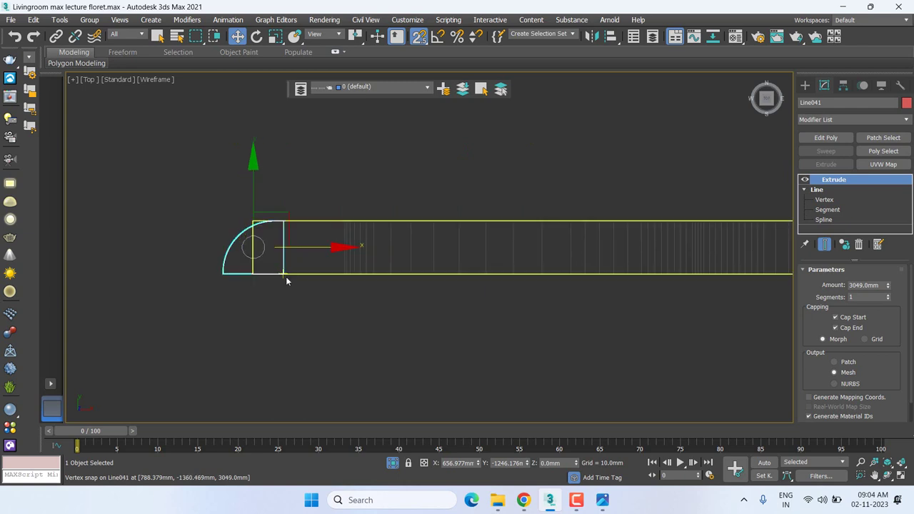
right_click(304, 272)
click(315, 278)
drag(294, 280, 264, 279)
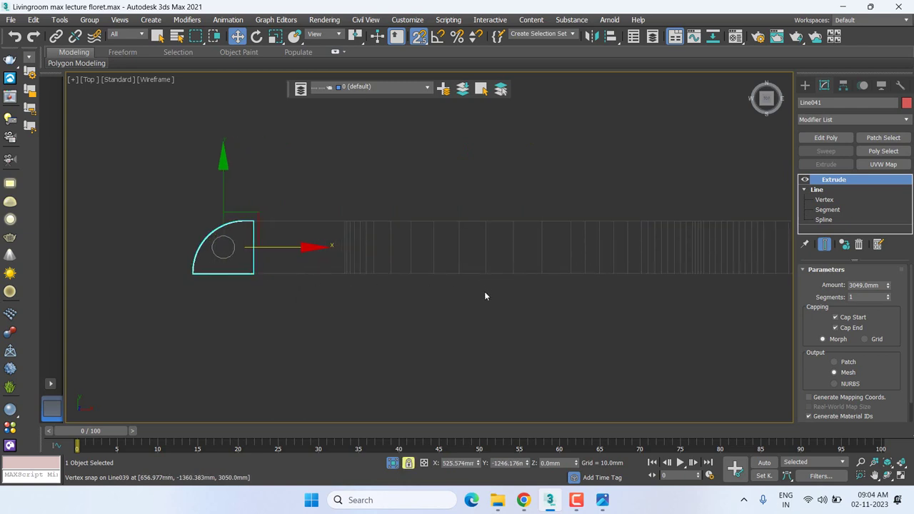
mouse_move(485, 295)
middle_down()
mouse_move(441, 252)
mouse_move(474, 281)
mouse_move(536, 256)
mouse_move(645, 239)
middle_up()
right_click(441, 251)
click(463, 266)
key(p)
Deselect all, set Default Shading, and frame the panel and both posts in Front view.
click(486, 218)
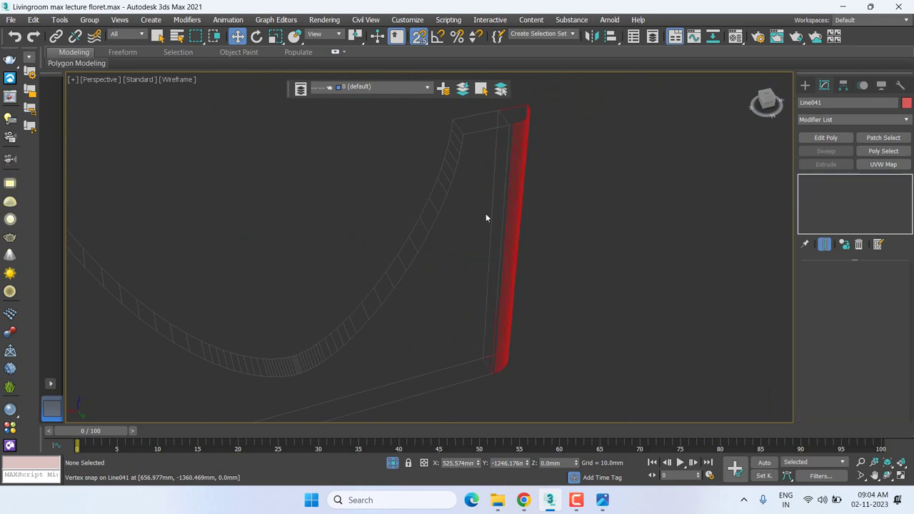
click(177, 79)
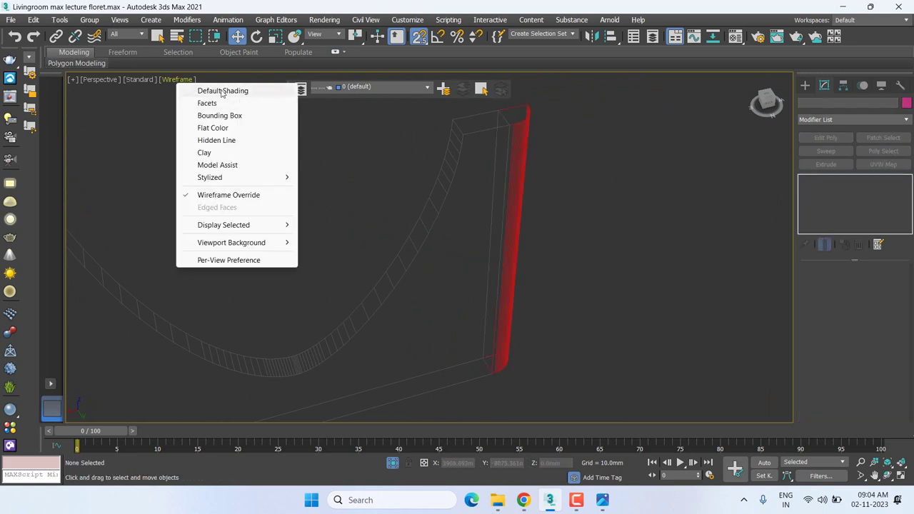
click(222, 93)
scroll(557, 219, down, 3)
mouse_move(609, 236)
alt+middle_down()
mouse_move(558, 218)
mouse_move(581, 250)
alt+middle_up()
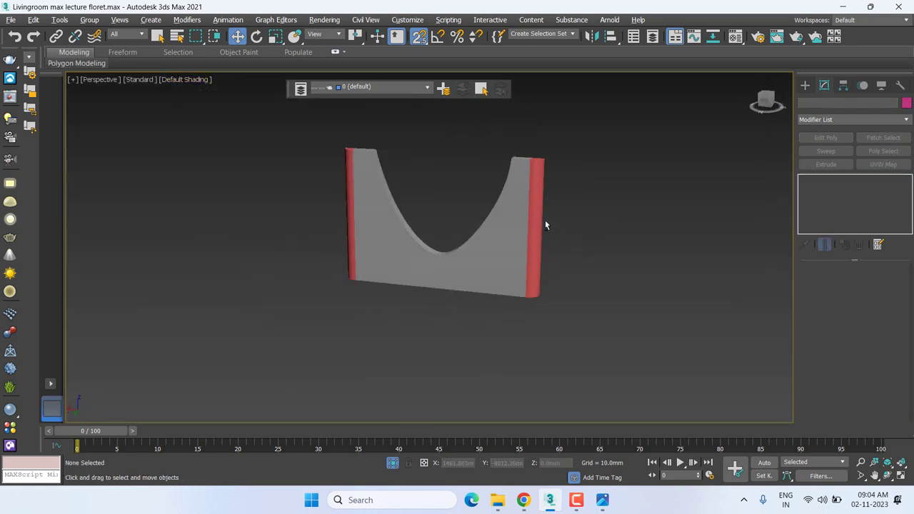
mouse_move(545, 226)
alt+middle_down()
mouse_move(577, 221)
mouse_move(572, 231)
alt+middle_up()
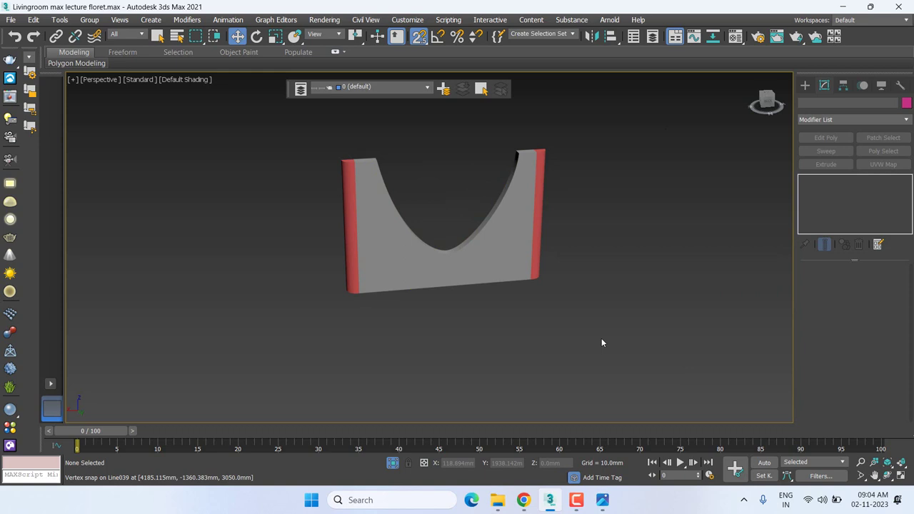
key(f)
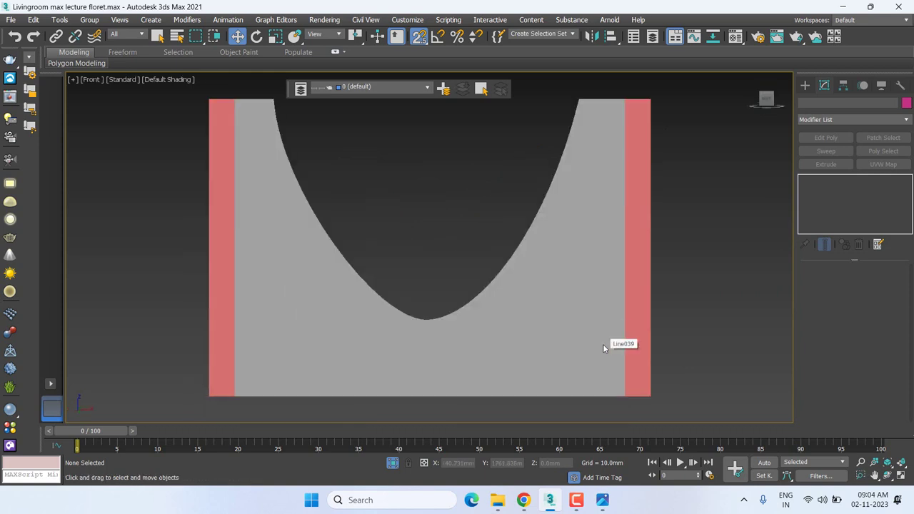
scroll(603, 348, down, 5)
scroll(549, 278, up, 4)
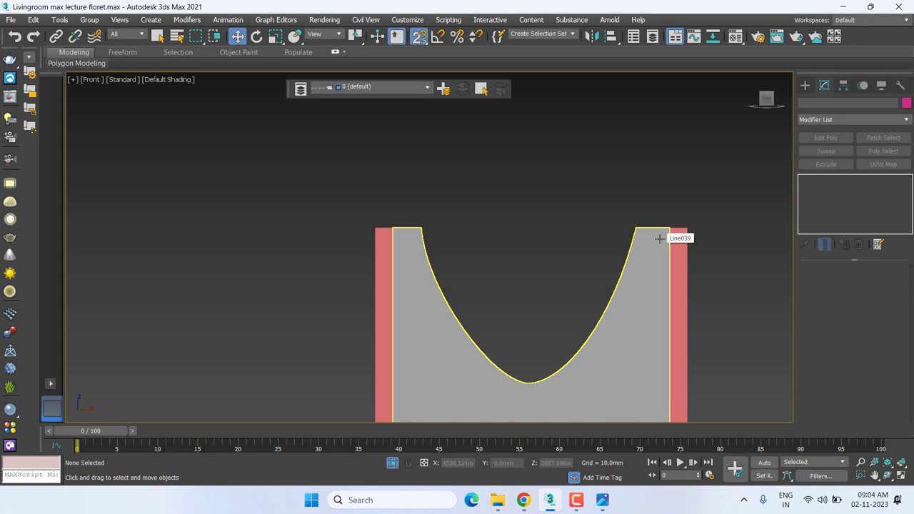
middle_drag(542, 293, 512, 266)
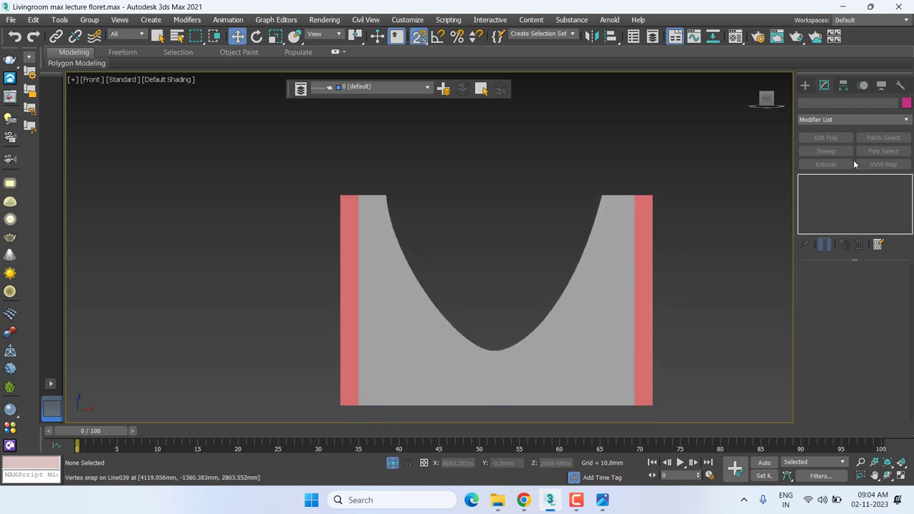
Clone Line039 as an independent Copy named Line042.
click(561, 341)
right_click(559, 298)
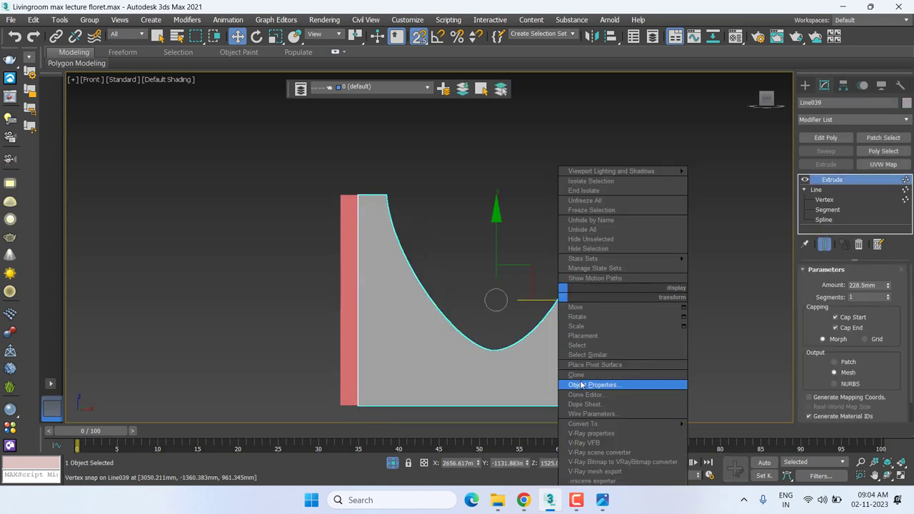
click(584, 377)
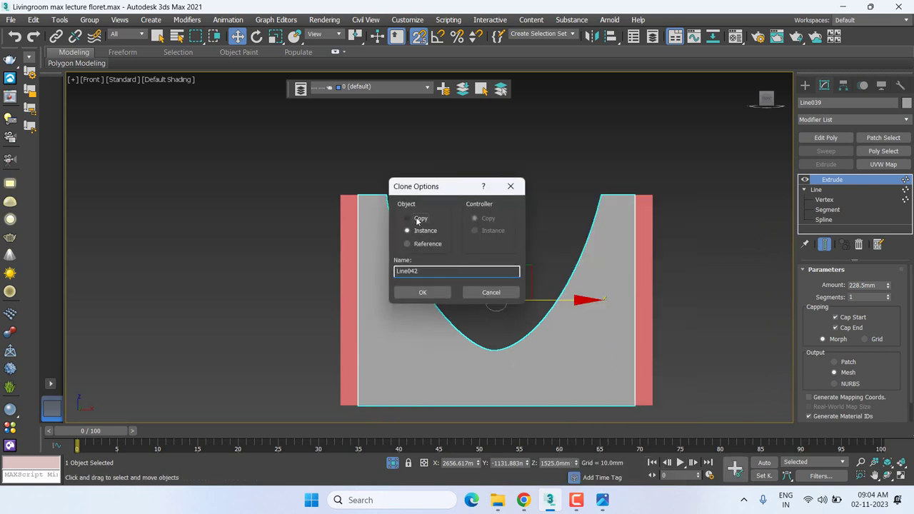
click(418, 218)
click(422, 292)
middle_drag(452, 251, 447, 223)
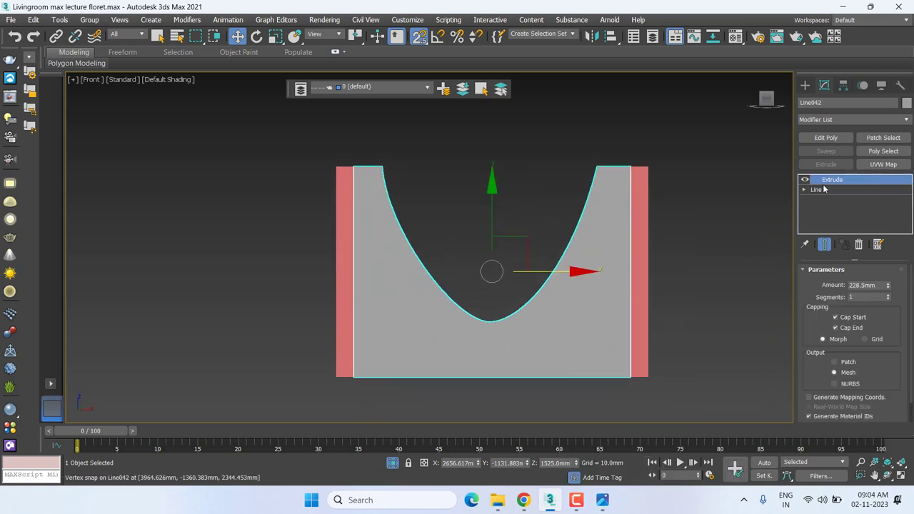
Delete Line042's Extrude modifier and open its sub-object levels.
click(861, 245)
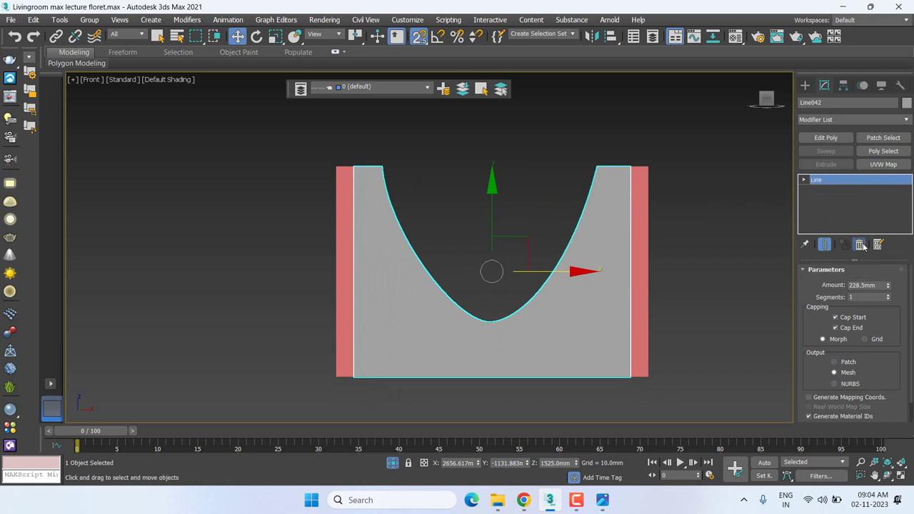
click(805, 179)
click(825, 189)
Enter Segment level on Line042 and switch the viewport to Wireframe.
click(826, 200)
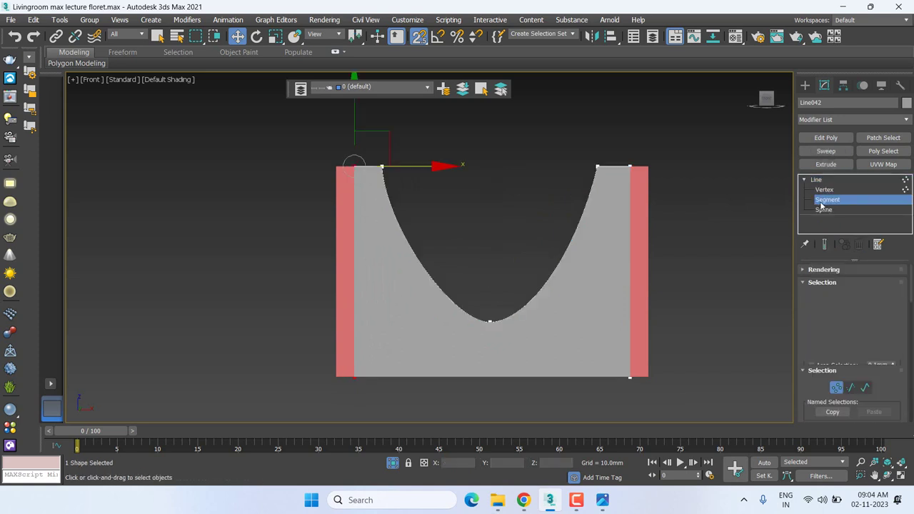
click(167, 80)
click(207, 193)
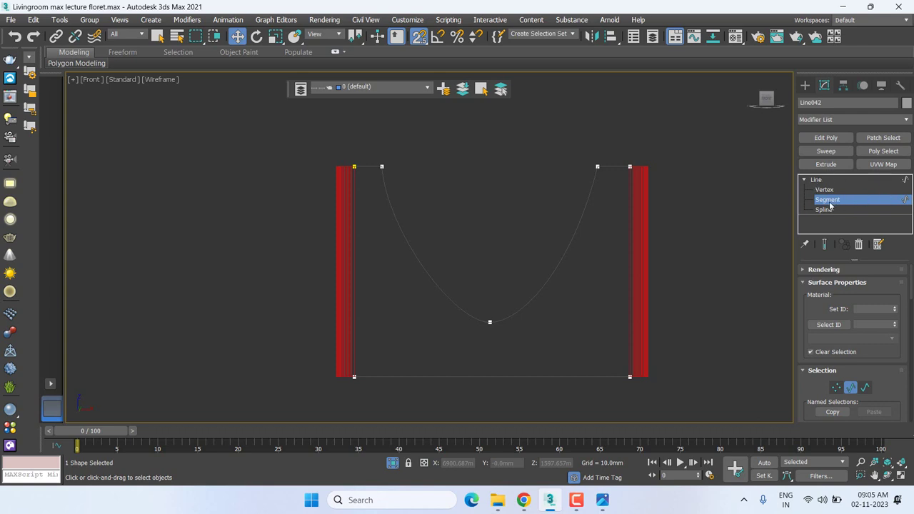
Delete the side, bottom and short top segments to leave the U curve, then apply Sweep.
drag(659, 264, 610, 287)
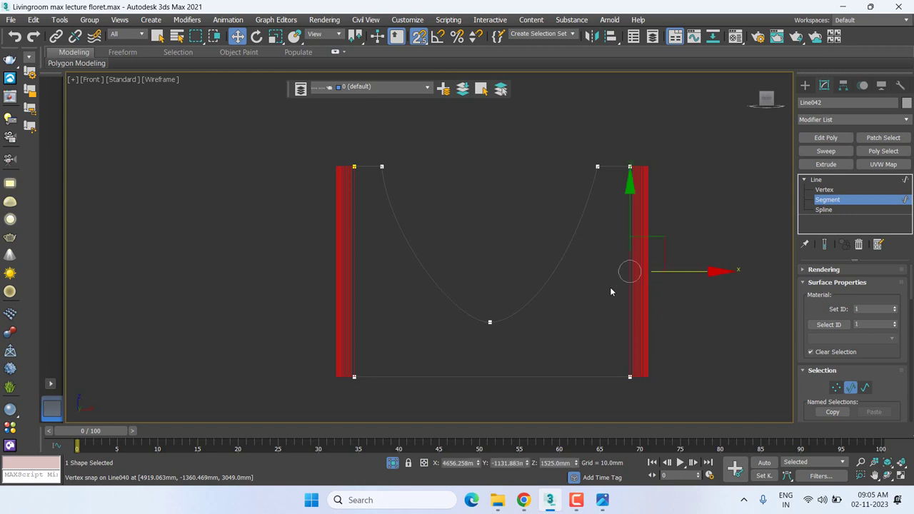
drag(631, 378, 587, 361)
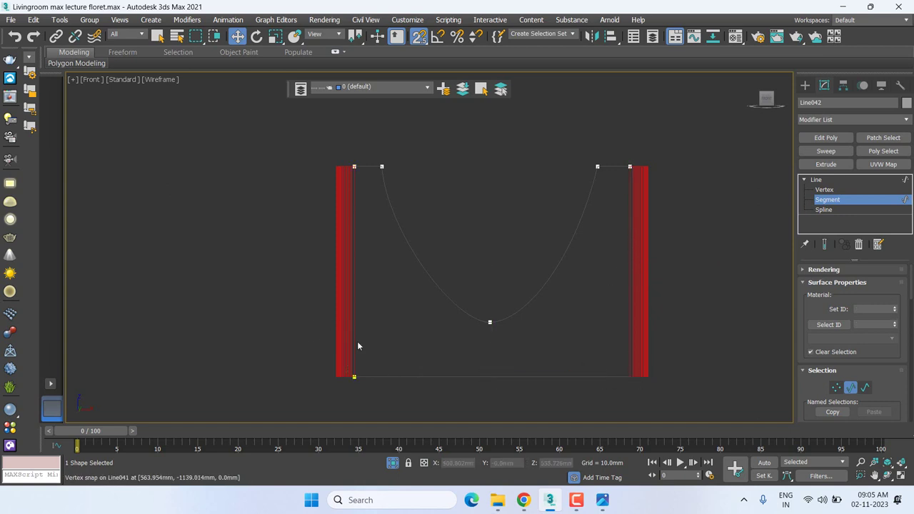
drag(356, 345, 301, 285)
drag(341, 109, 341, 108)
key(Delete)
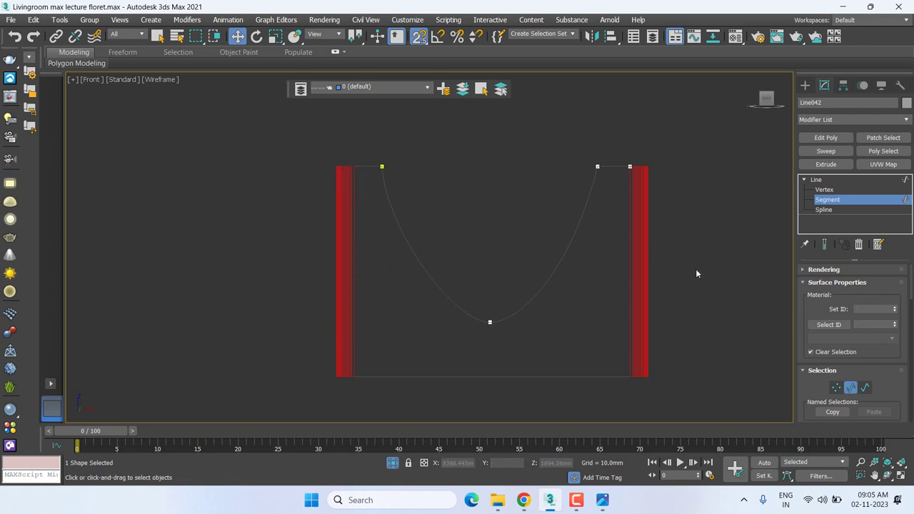
drag(662, 227, 619, 144)
key(Delete)
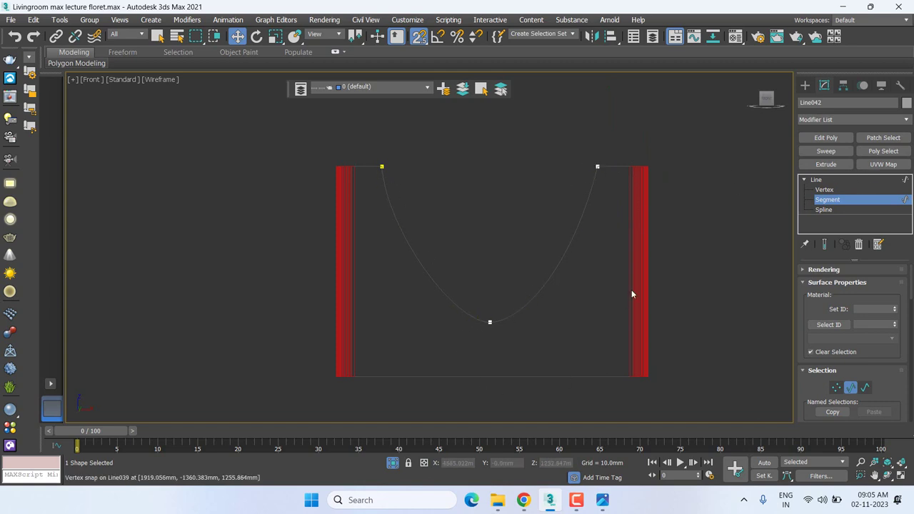
click(816, 180)
click(827, 151)
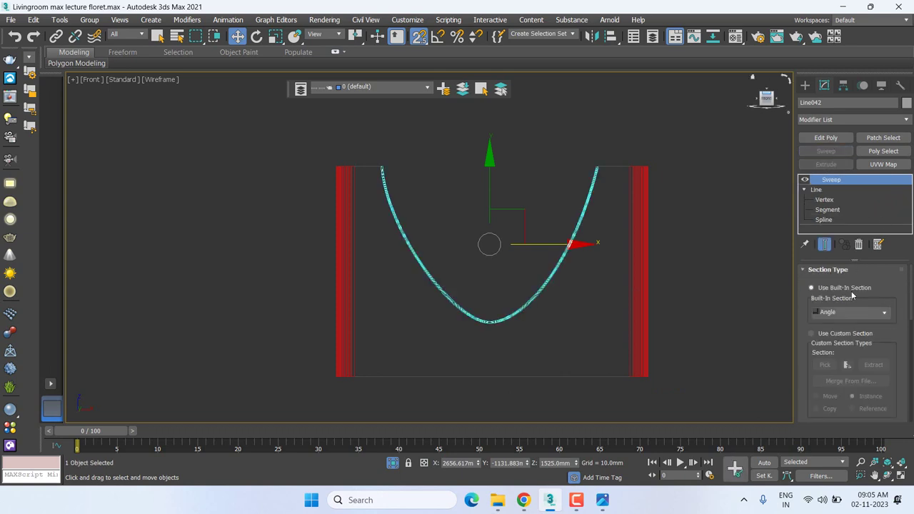
Set the Sweep's built-in section to Bar and switch the modifier off.
click(841, 313)
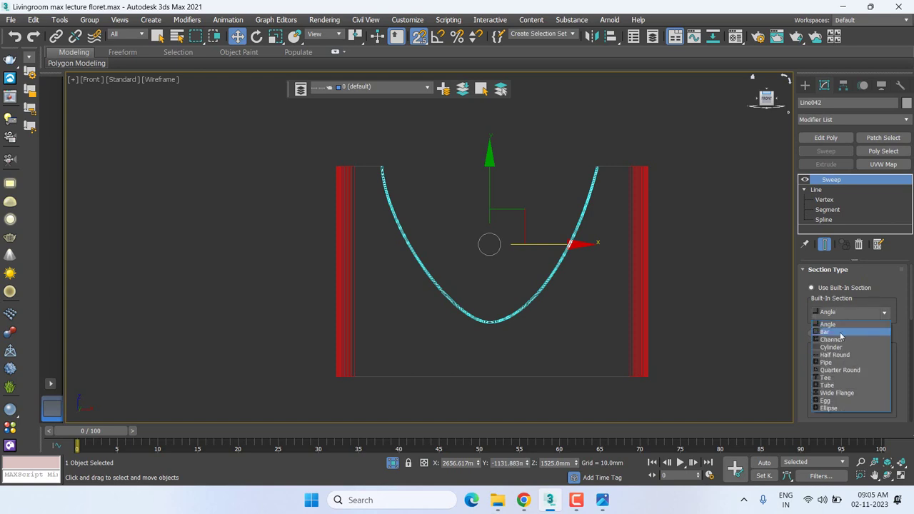
click(841, 334)
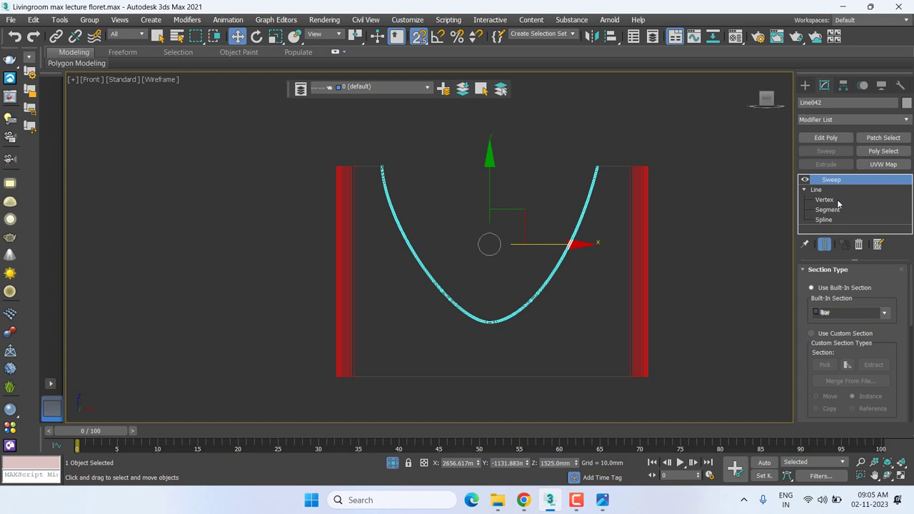
click(805, 180)
Try an Outline offset on Line042's spline, cancel it, and return to the Sweep modifier.
click(825, 219)
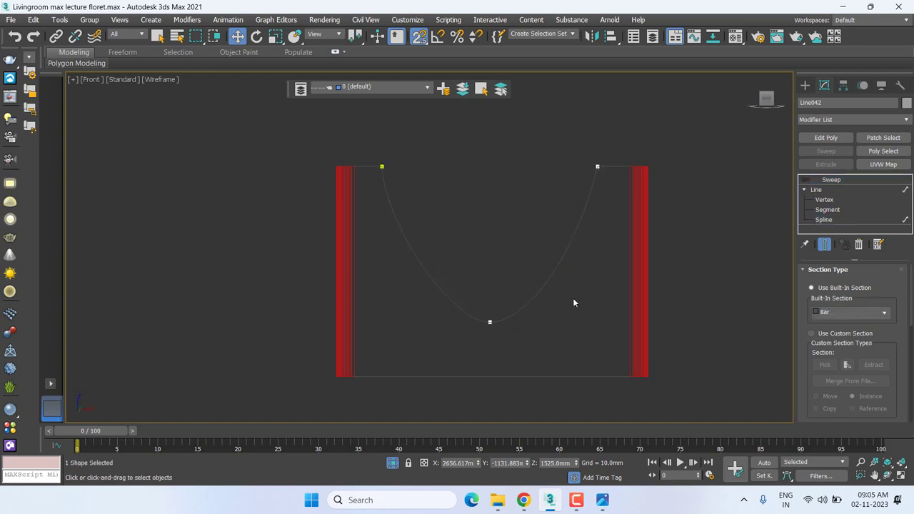
drag(562, 337, 466, 284)
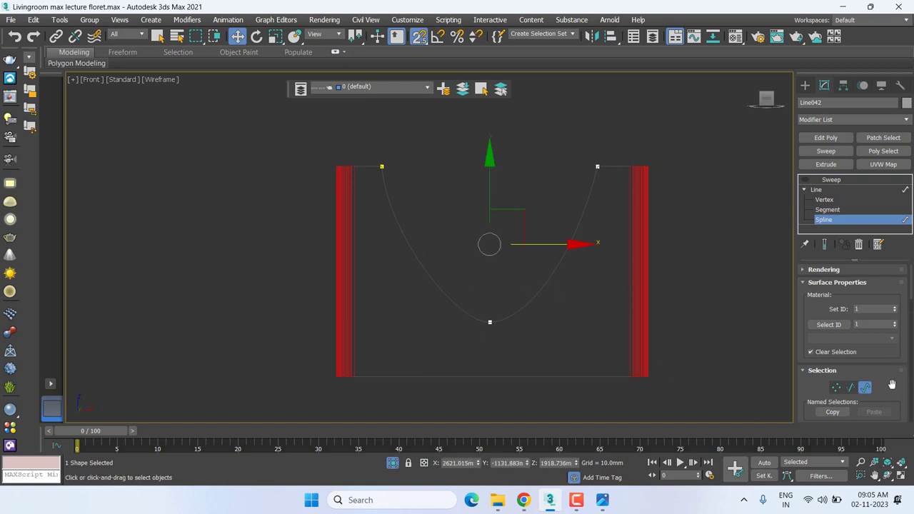
drag(896, 400, 897, 70)
scroll(881, 333, down, 2)
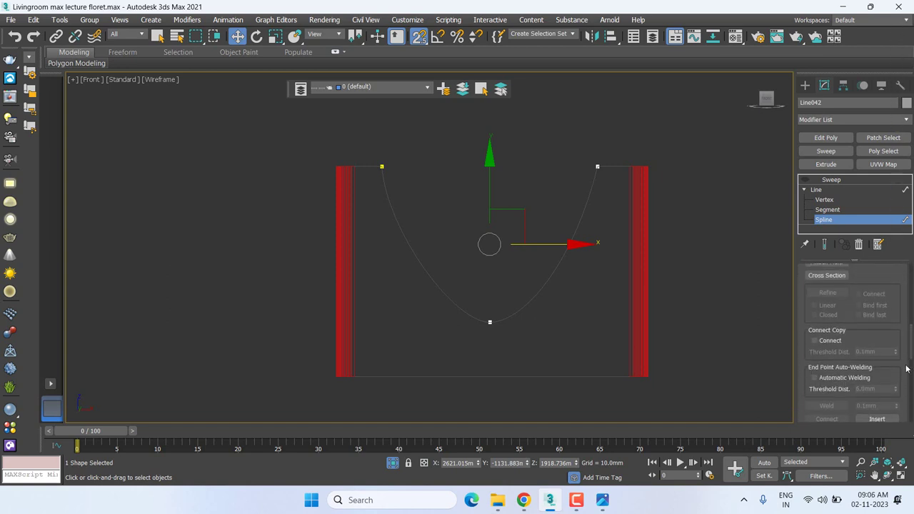
scroll(913, 351, down, 5)
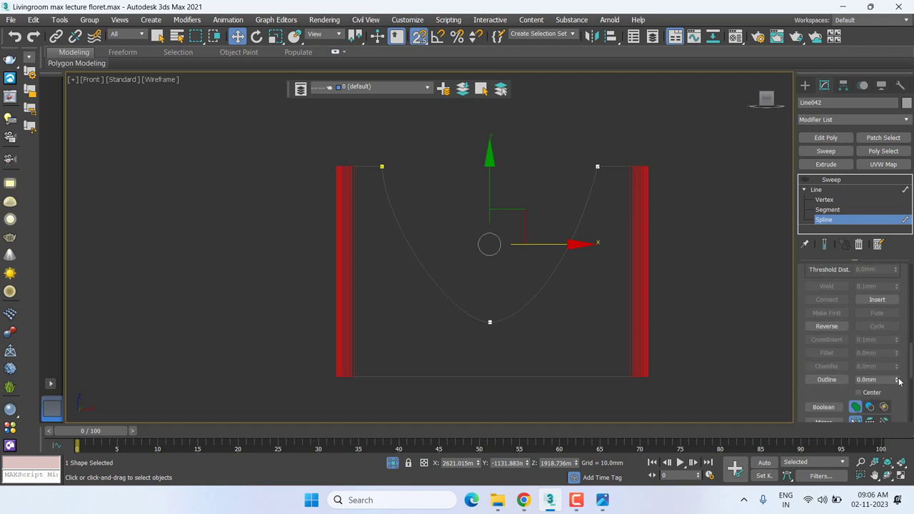
drag(898, 381, 896, 242)
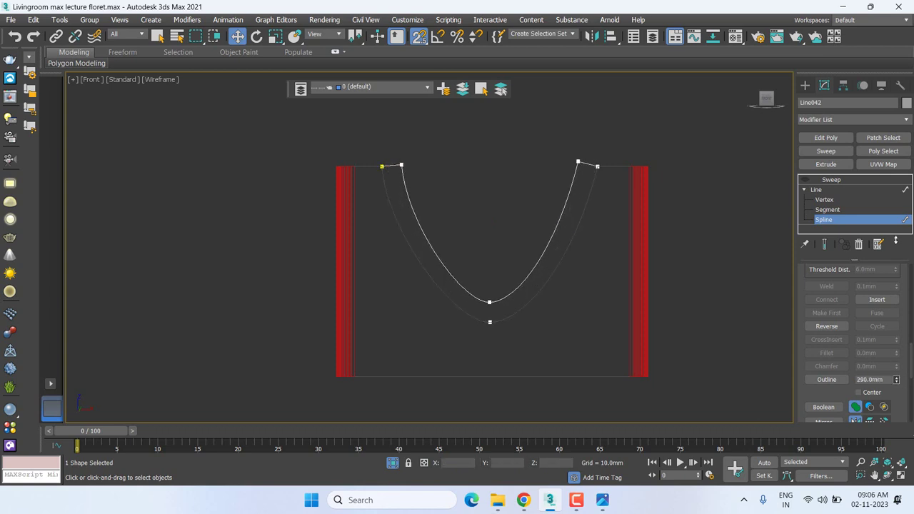
right_click(896, 241)
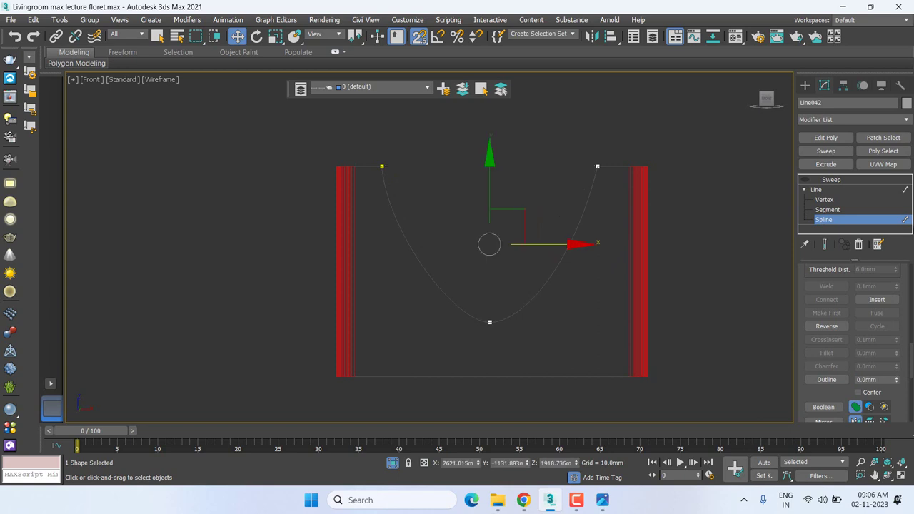
click(862, 179)
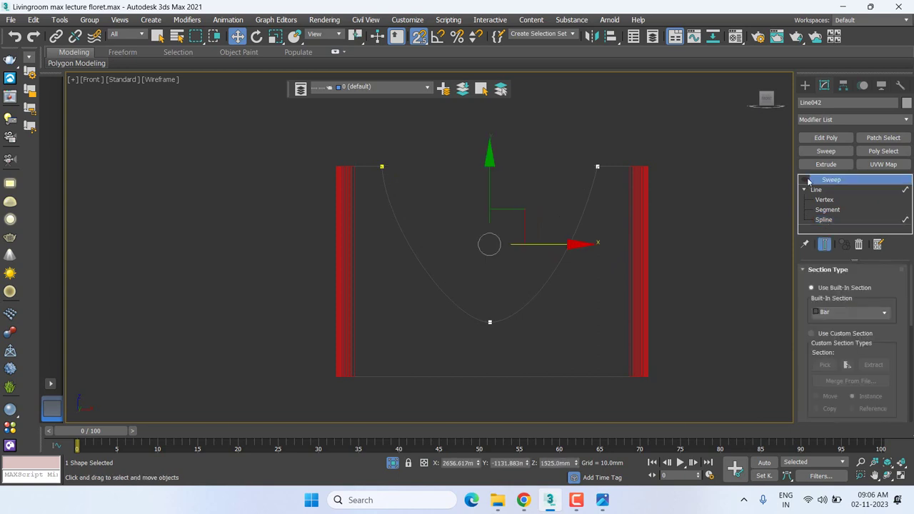
Re-enable the Sweep, raise the Bar length to 63.36 mm in Top view, then return to Front view.
click(805, 180)
scroll(522, 311, up, 5)
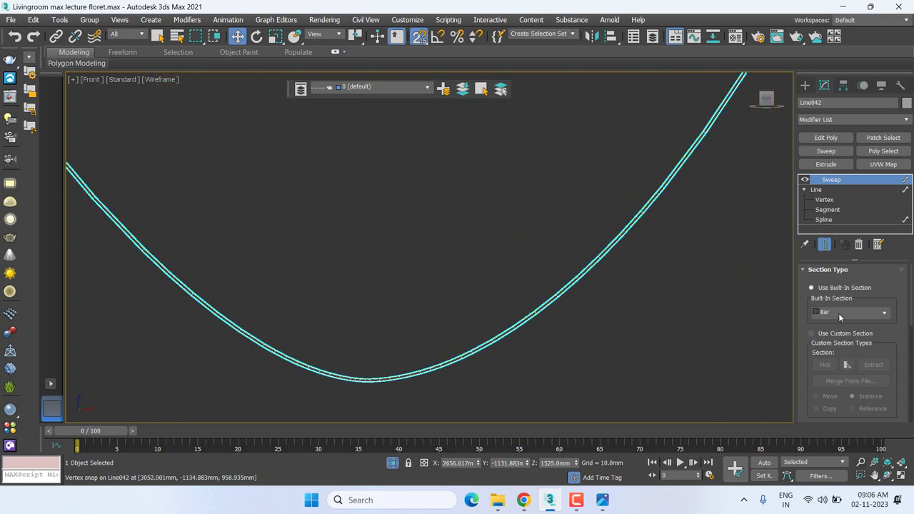
key(t)
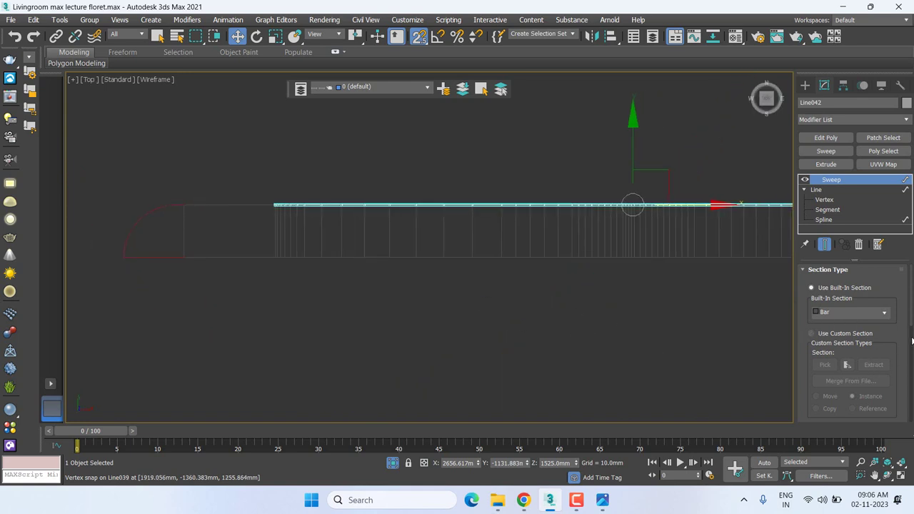
scroll(900, 321, down, 3)
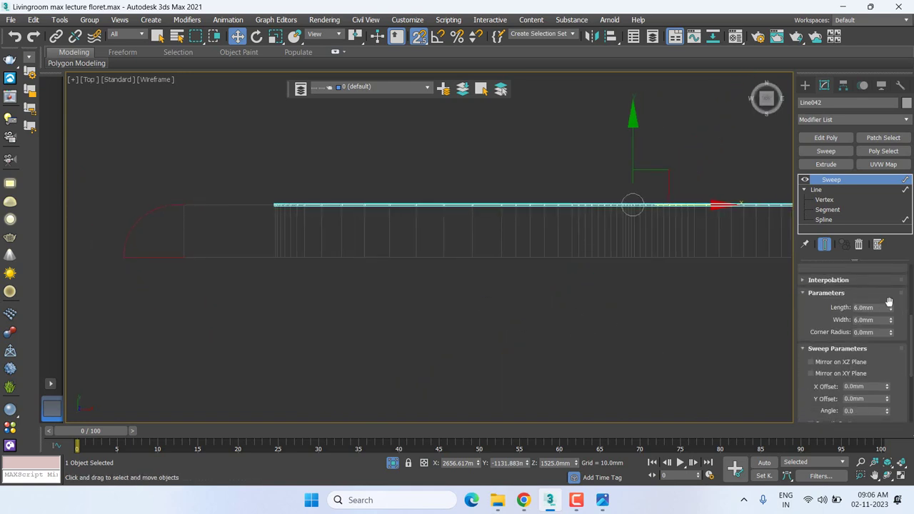
drag(891, 307, 907, 286)
drag(800, 313, 808, 245)
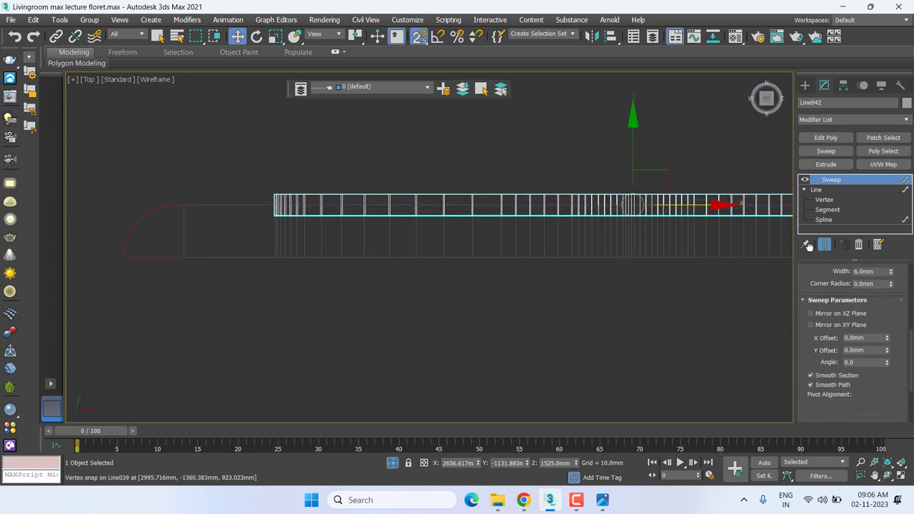
scroll(808, 246, down, 2)
middle_drag(494, 253, 421, 268)
key(f)
scroll(224, 330, up, 3)
scroll(291, 211, up, 3)
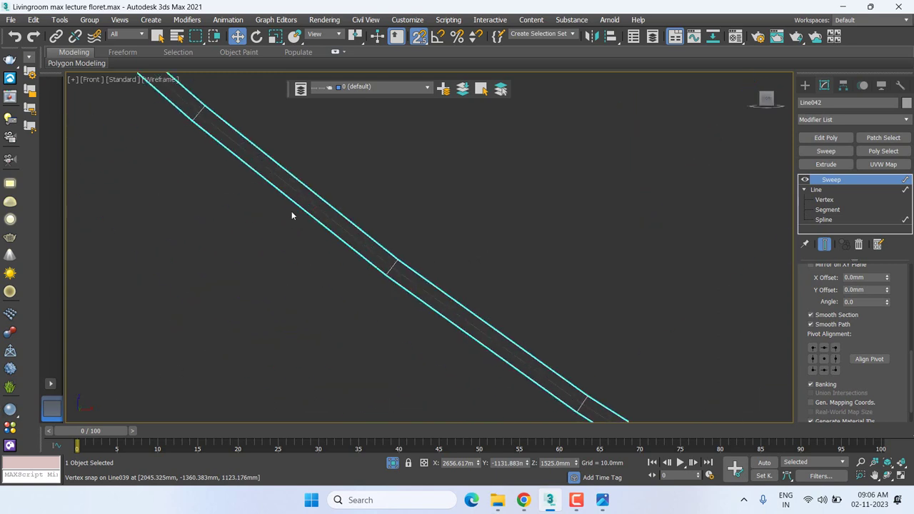
scroll(291, 210, up, 1)
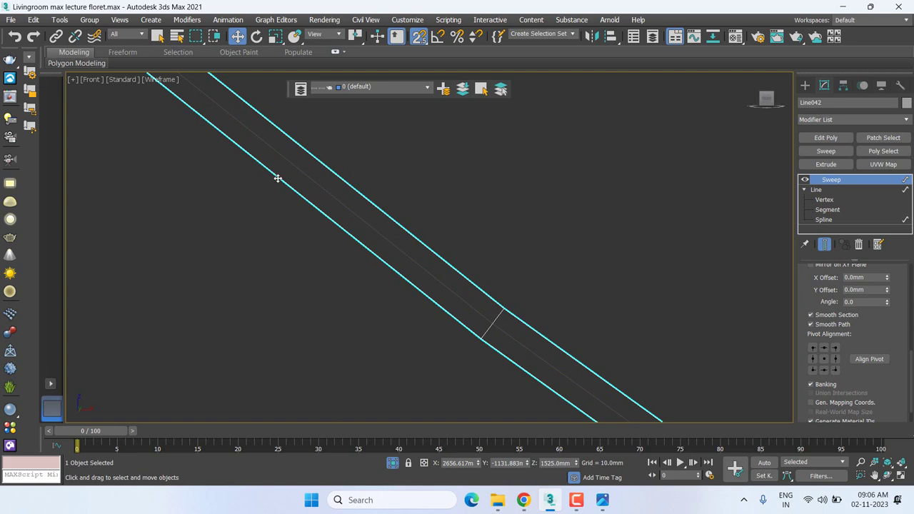
Set the sweep's Pivot Alignment to top-right, toggling the Sweep on and off to compare against the bare curve.
click(837, 349)
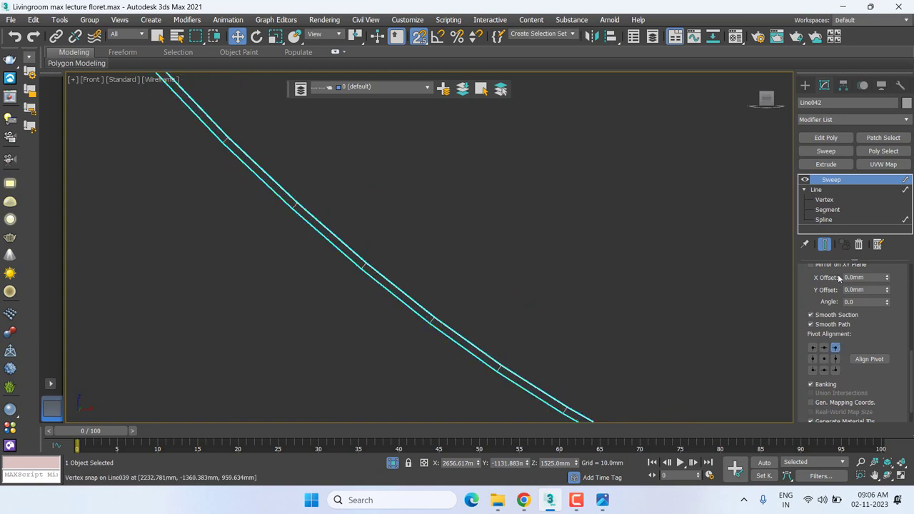
click(805, 182)
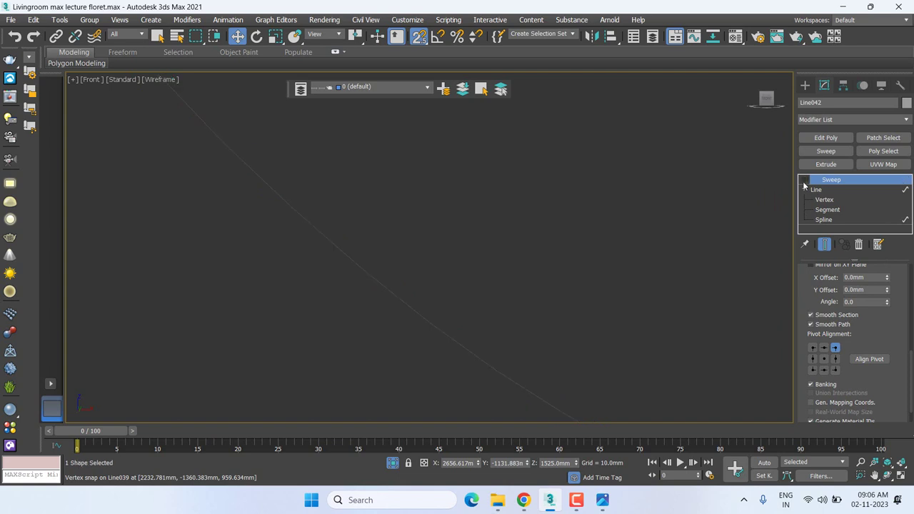
click(805, 181)
click(805, 181)
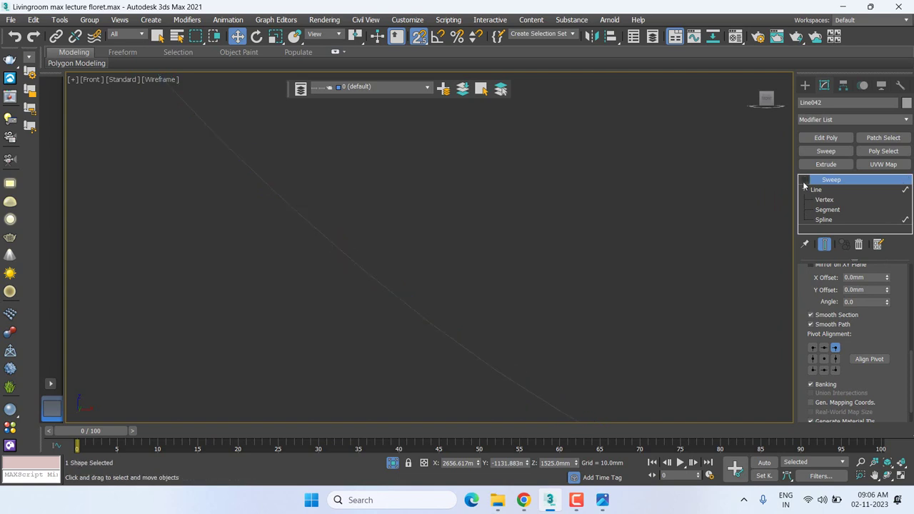
click(805, 180)
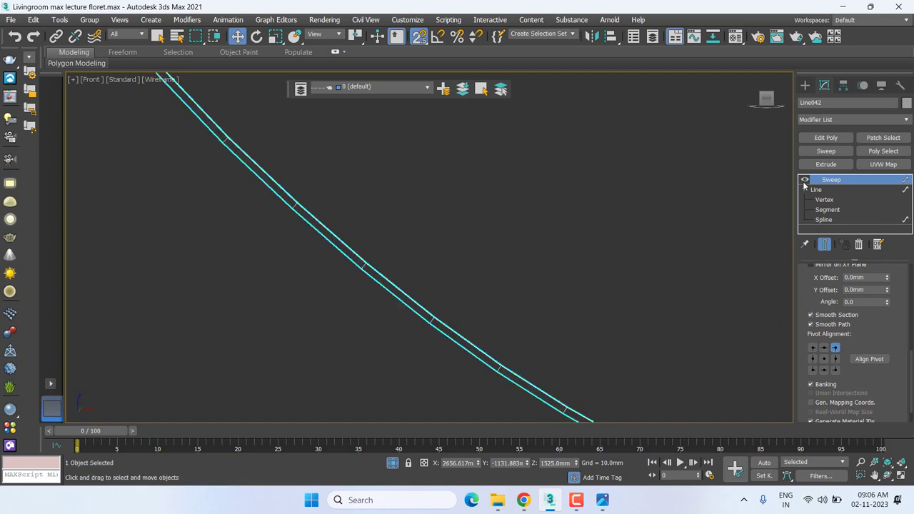
scroll(501, 200, down, 2)
scroll(518, 230, down, 3)
middle_drag(519, 230, 510, 377)
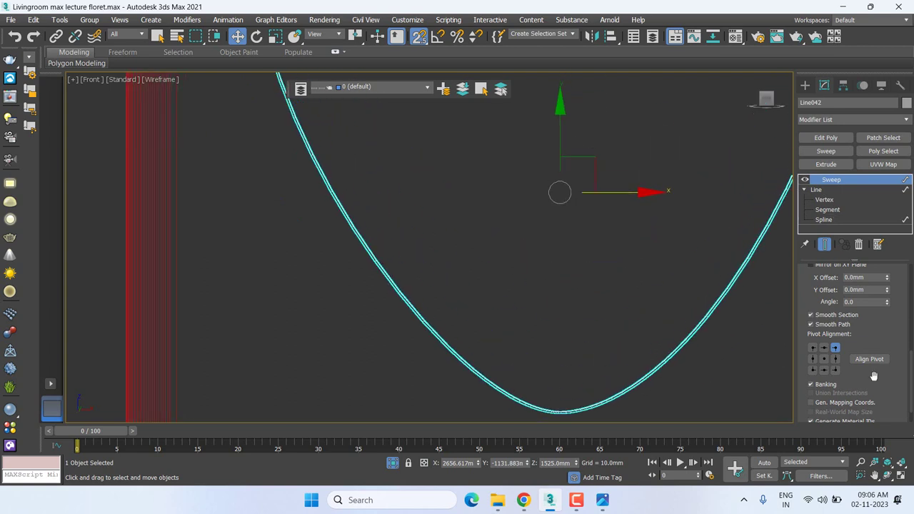
click(834, 348)
In top view, lengthen the bar section to about 231mm and undo an extra move of the bar.
key(t)
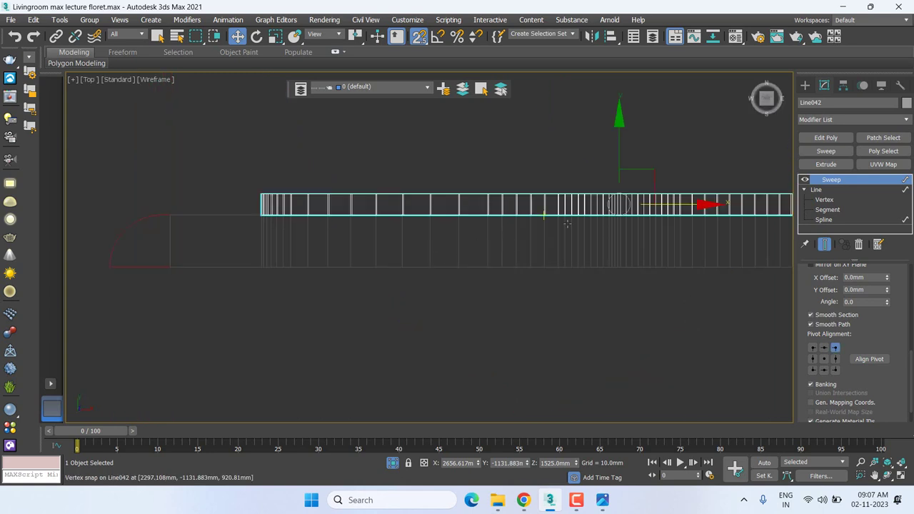
drag(621, 137, 620, 202)
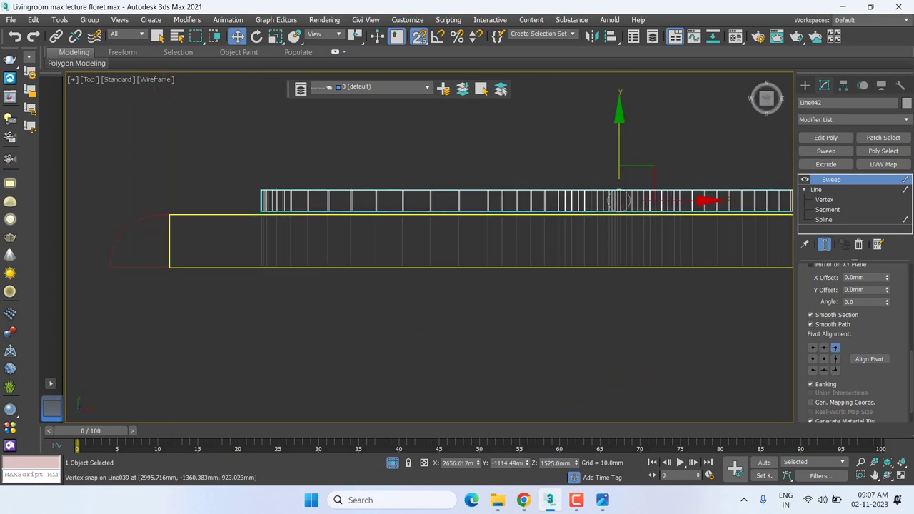
scroll(903, 314, up, 5)
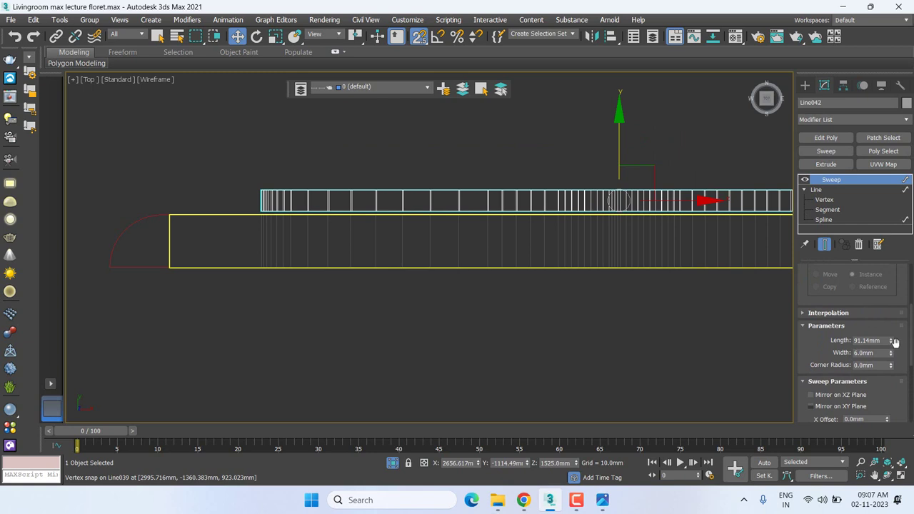
mouse_move(895, 343)
mouse_down()
mouse_move(886, 276)
mouse_move(573, 120)
mouse_up()
drag(627, 122, 345, 197)
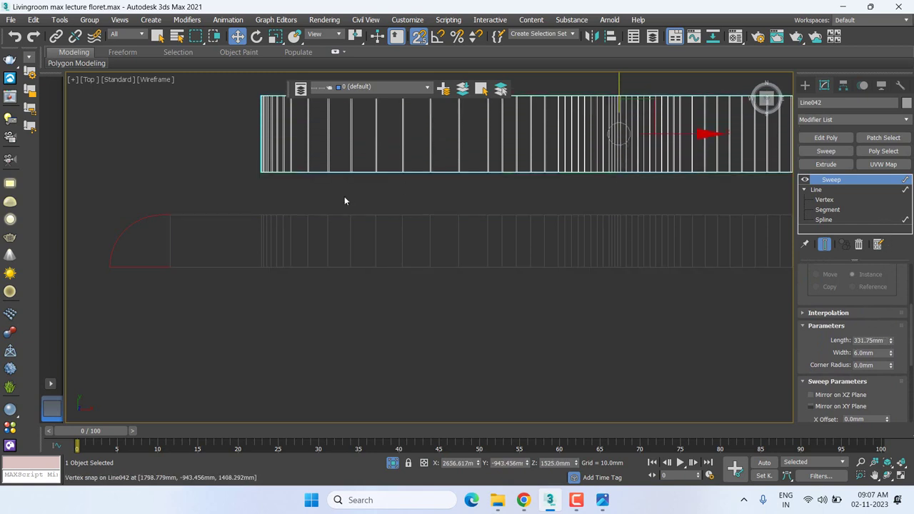
key(ctrl+z)
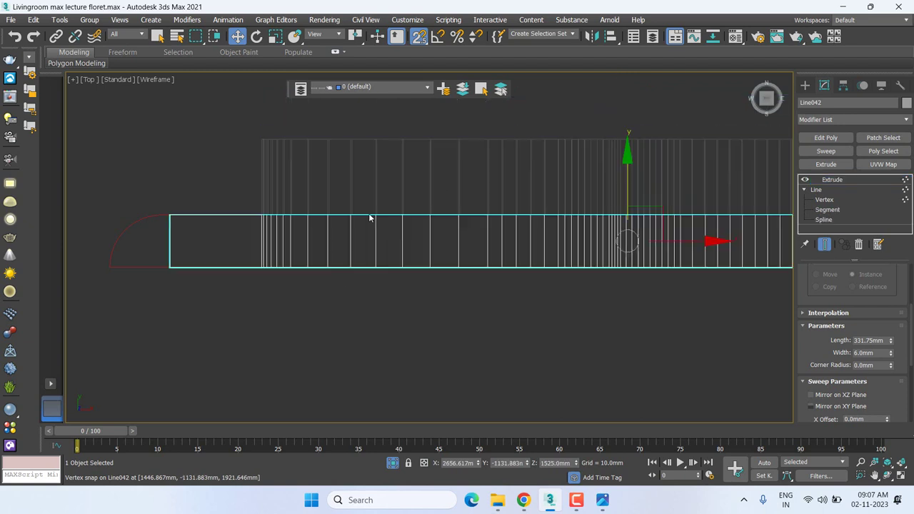
Snap the swept bar onto the lower panel's edge, then release the locked selection.
click(369, 214)
click(473, 215)
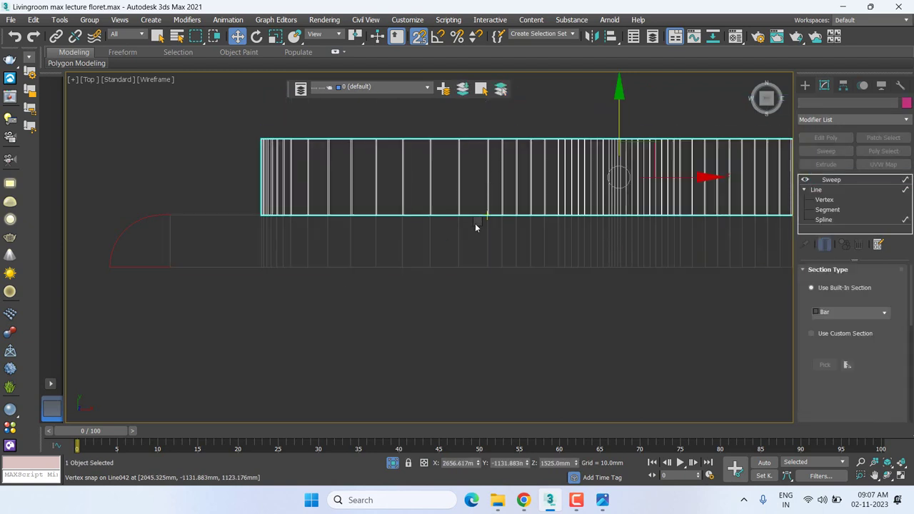
drag(450, 218, 458, 268)
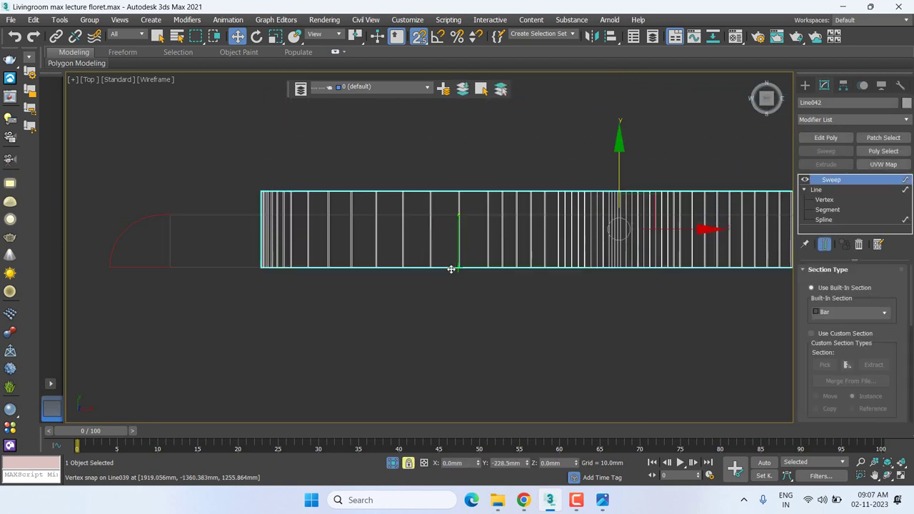
right_click(514, 284)
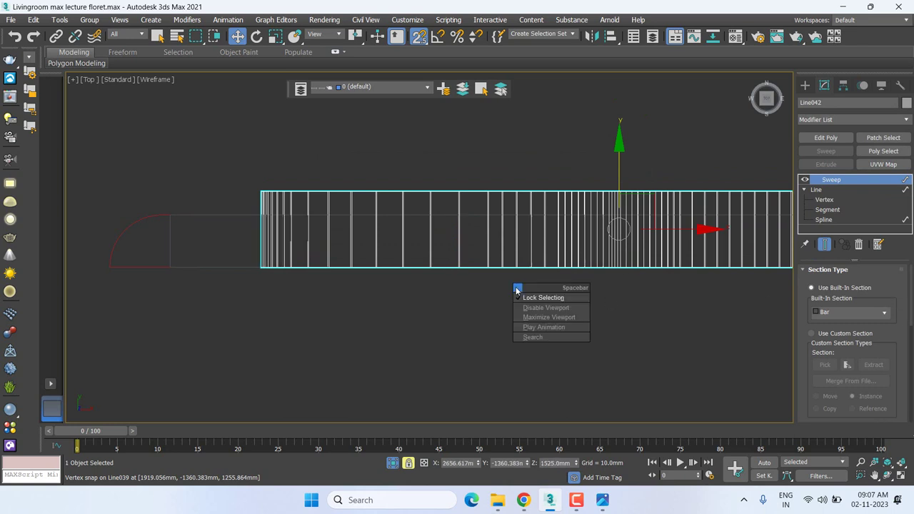
click(536, 307)
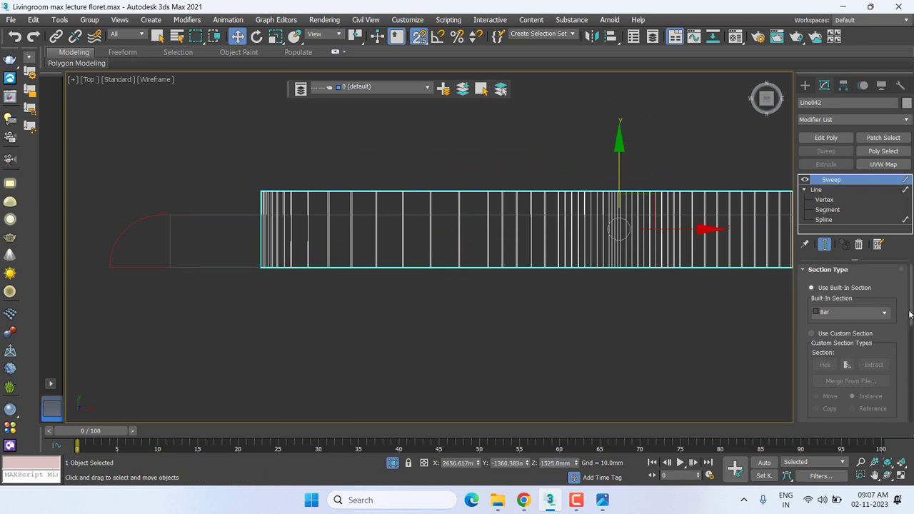
Fine-tune the Sweep length to 227.846mm, then start editing the bar width in front view.
mouse_move(911, 296)
mouse_down()
mouse_move(912, 340)
mouse_move(893, 365)
mouse_move(893, 336)
mouse_up()
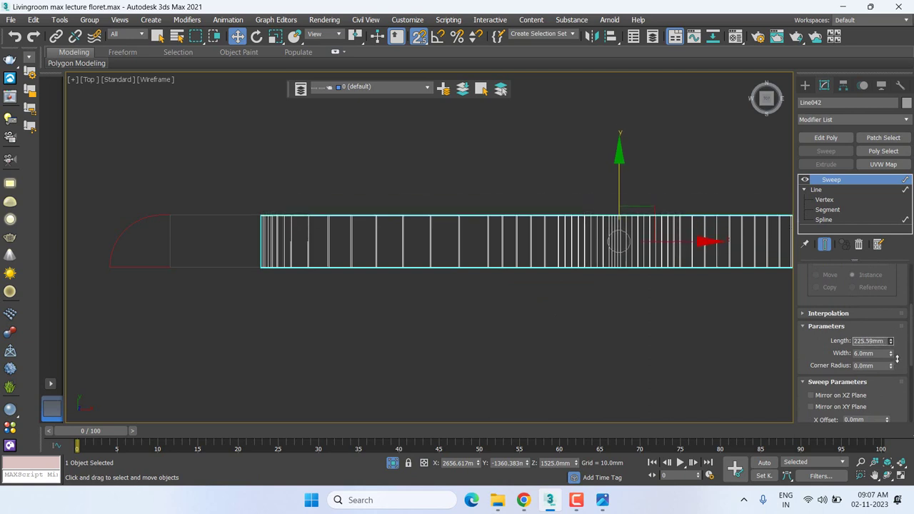
scroll(214, 222, up, 5)
scroll(207, 222, up, 2)
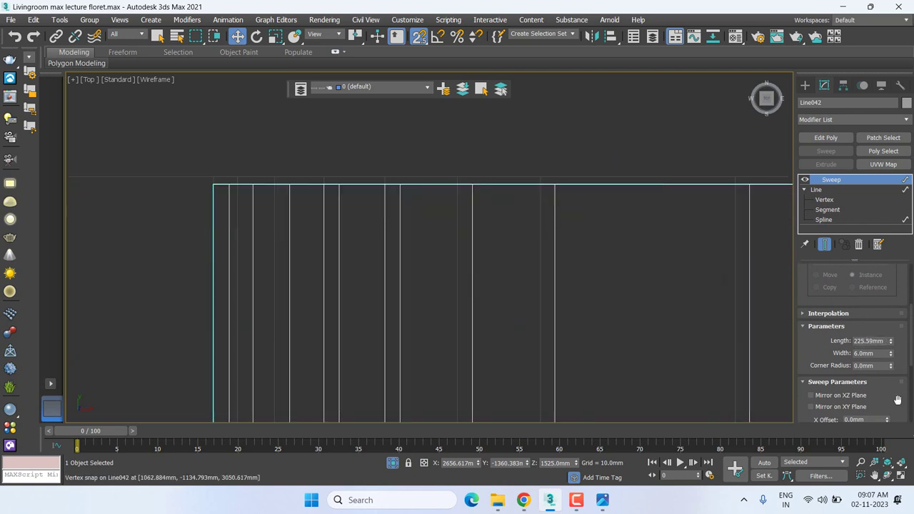
click(891, 341)
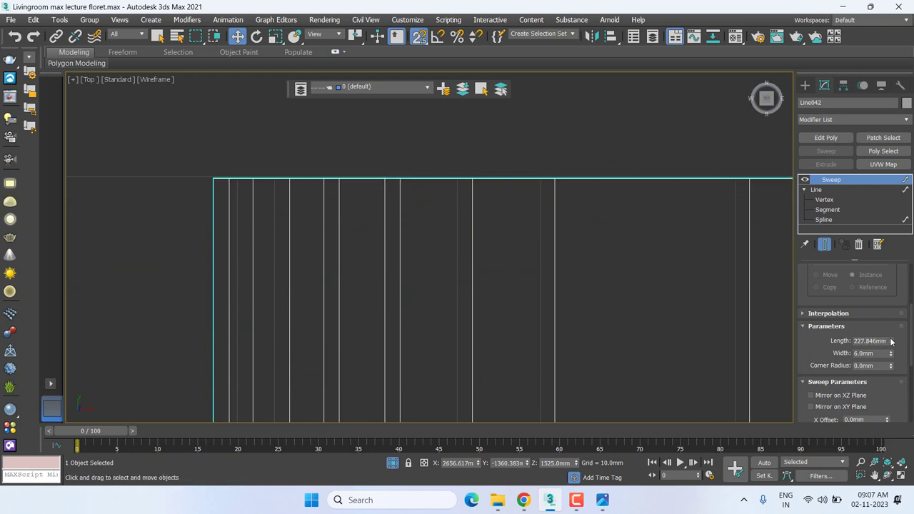
scroll(484, 258, down, 1)
scroll(484, 256, down, 1)
scroll(483, 247, down, 1)
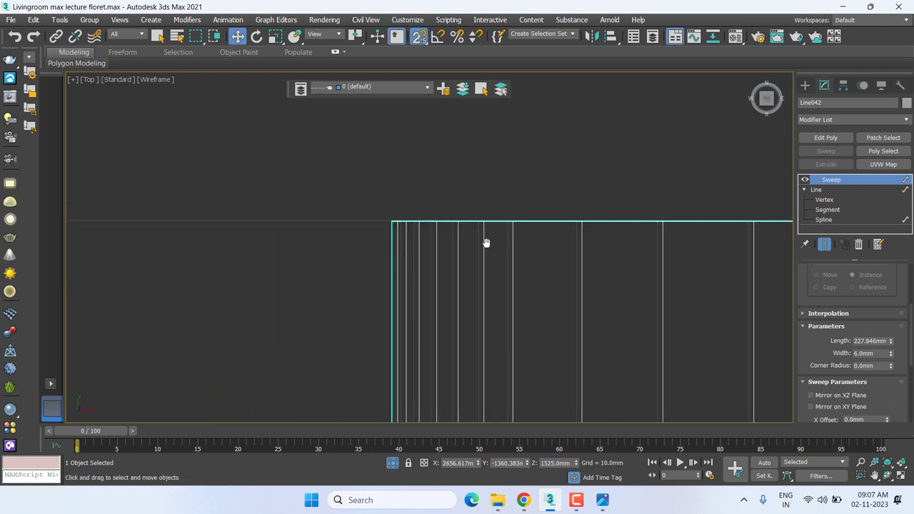
key(f)
scroll(377, 273, up, 3)
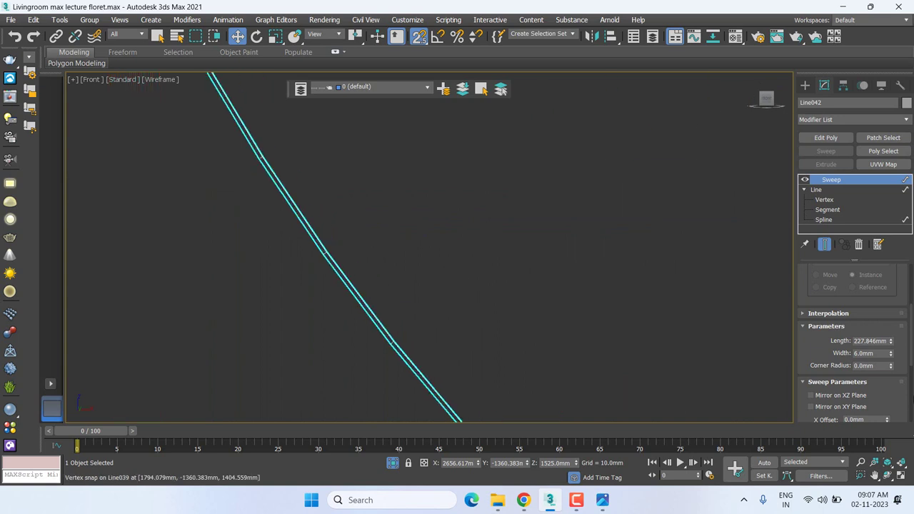
double_click(868, 354)
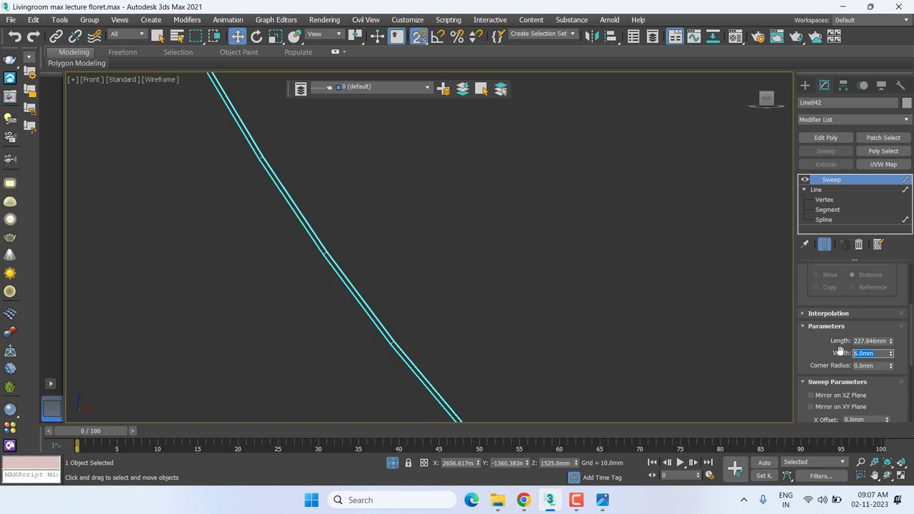
Set the arch frame's Sweep bar width to 12 mm.
text(12)
key(Return)
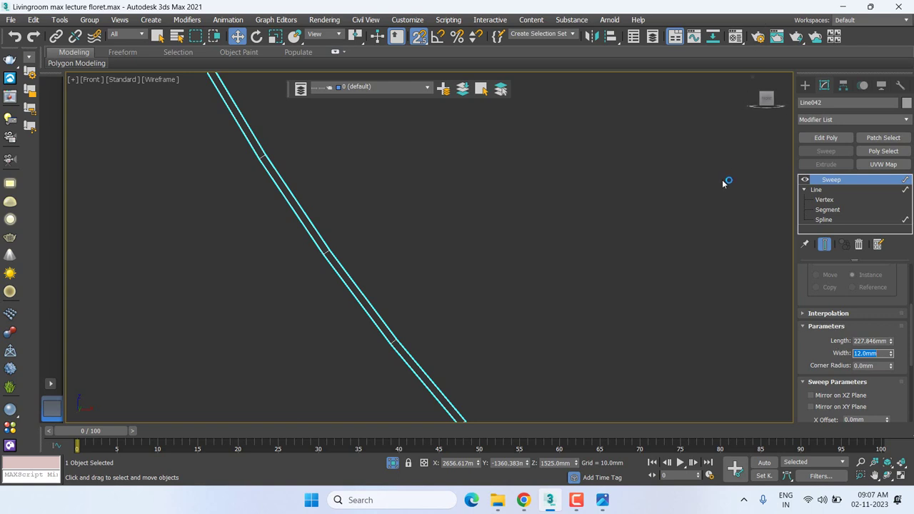
middle_drag(577, 244, 574, 248)
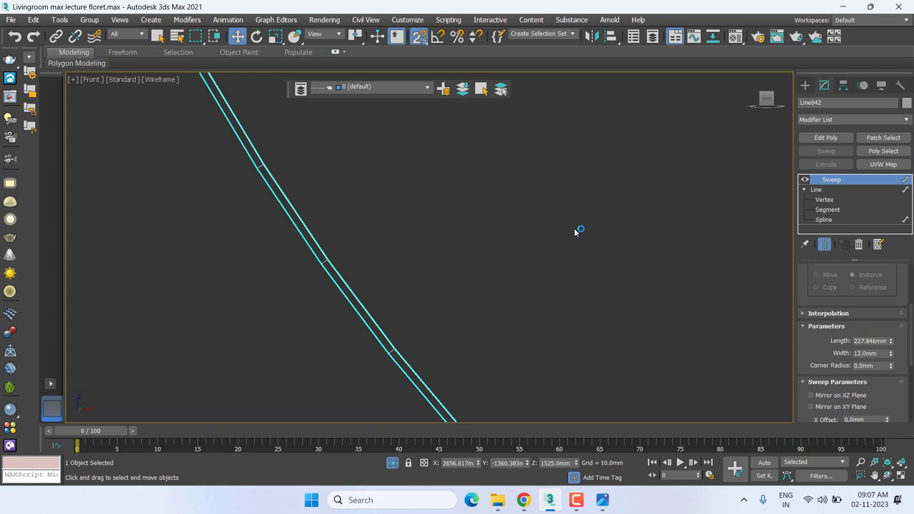
scroll(586, 250, down, 3)
scroll(600, 286, down, 3)
scroll(543, 293, down, 3)
middle_drag(496, 290, 343, 343)
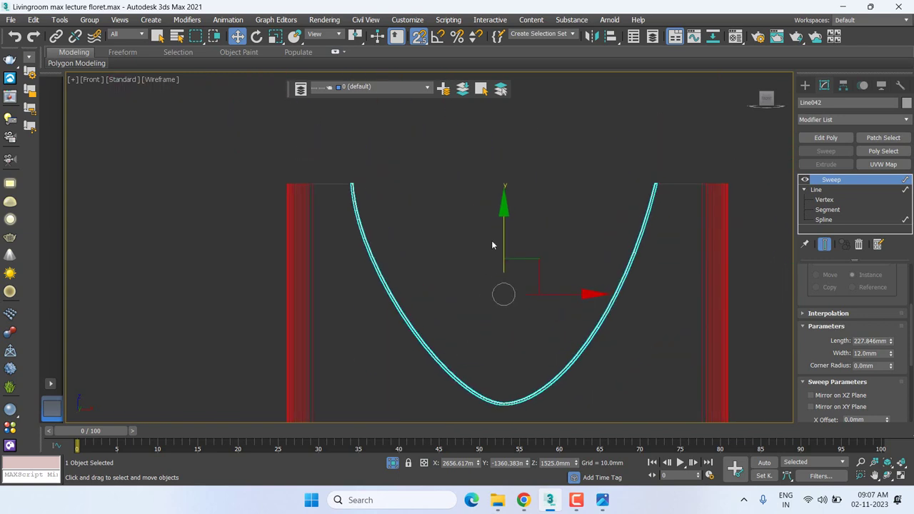
scroll(343, 252, up, 3)
scroll(337, 243, up, 3)
scroll(314, 307, up, 3)
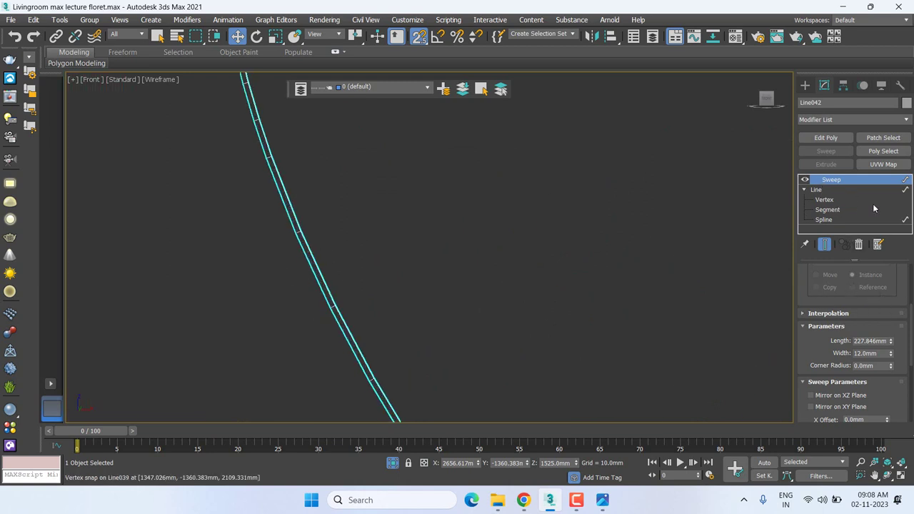
Turn on Adaptive interpolation to smooth the curve, then reselect the arch frame.
click(815, 314)
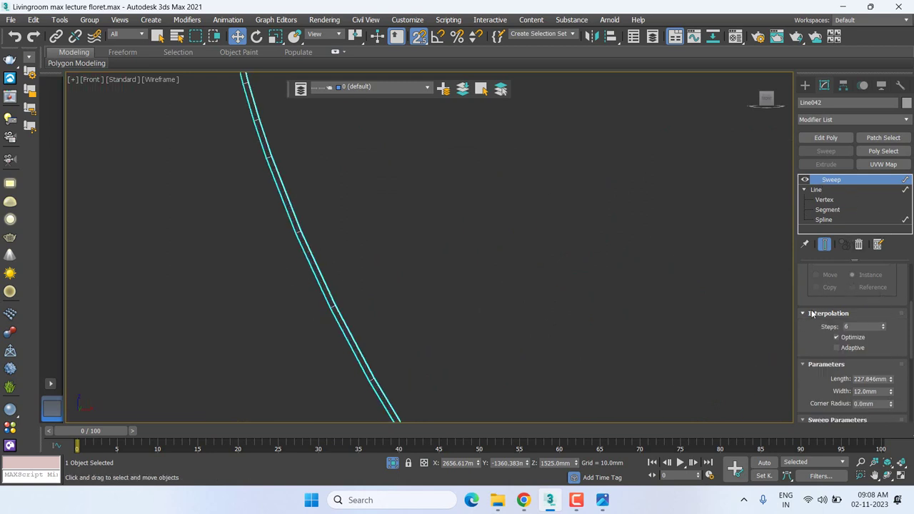
click(854, 348)
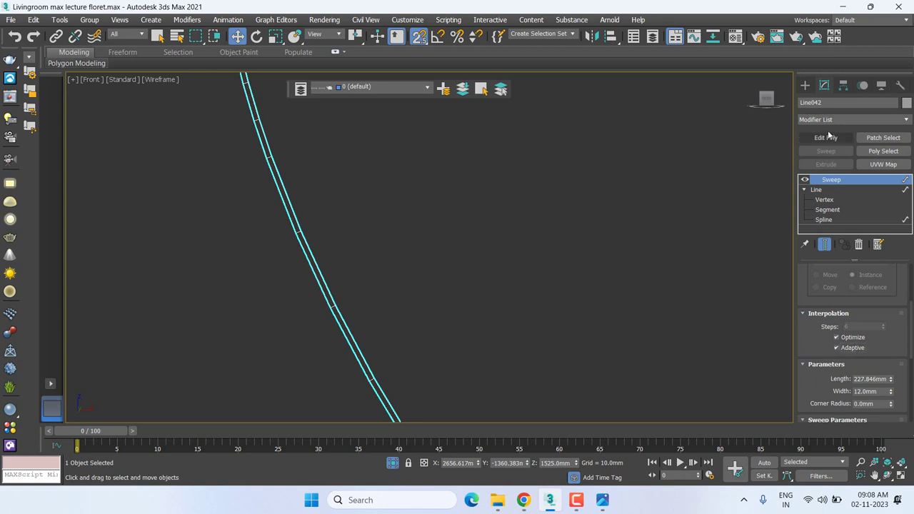
key(z)
middle_drag(621, 274, 546, 266)
scroll(547, 266, up, 3)
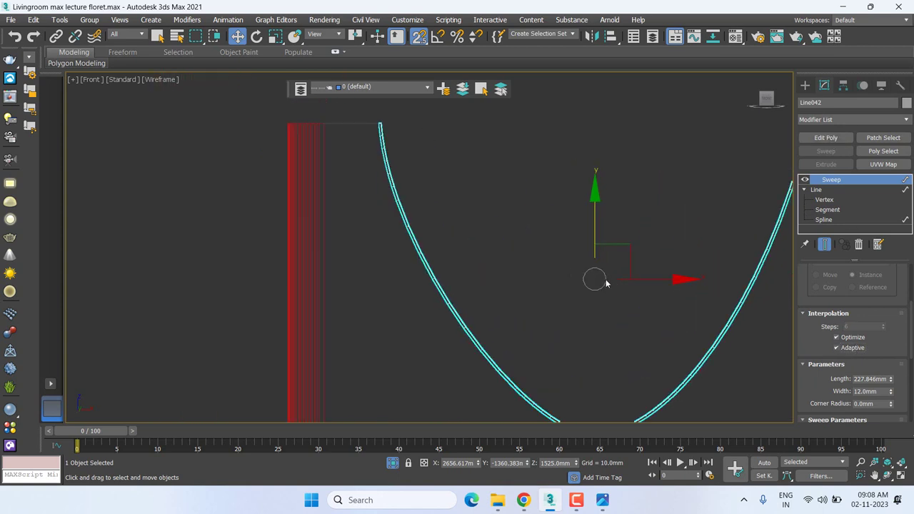
scroll(544, 282, up, 2)
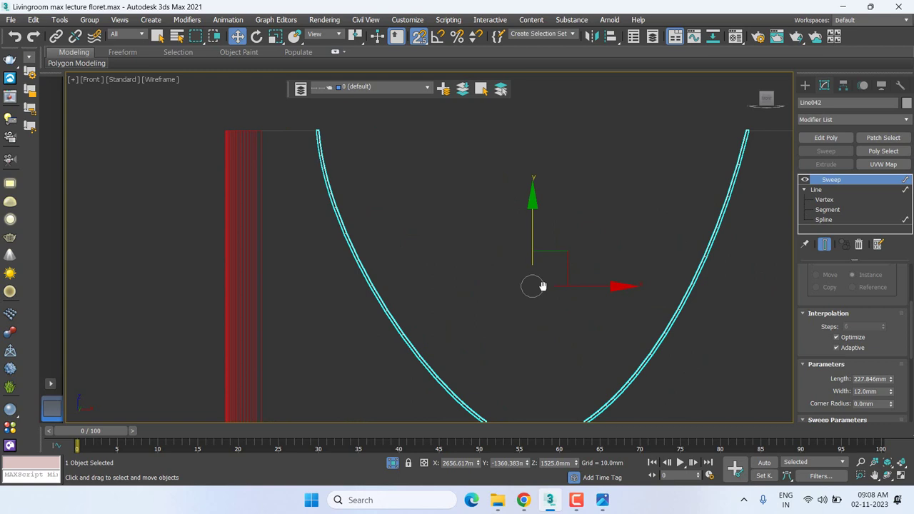
middle_drag(543, 286, 535, 291)
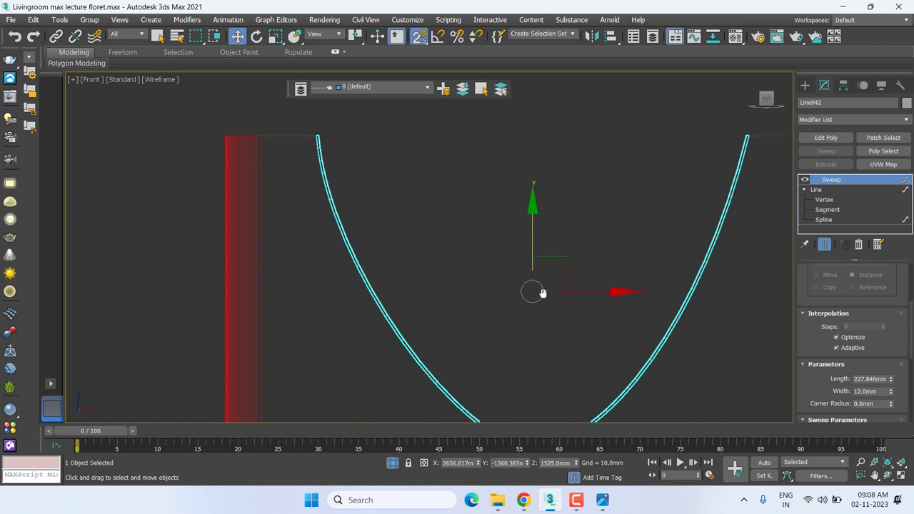
click(345, 177)
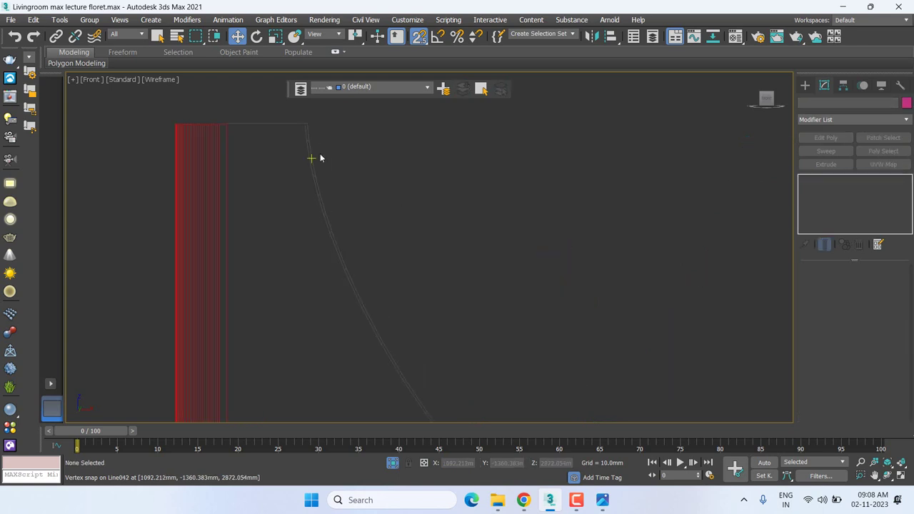
click(315, 157)
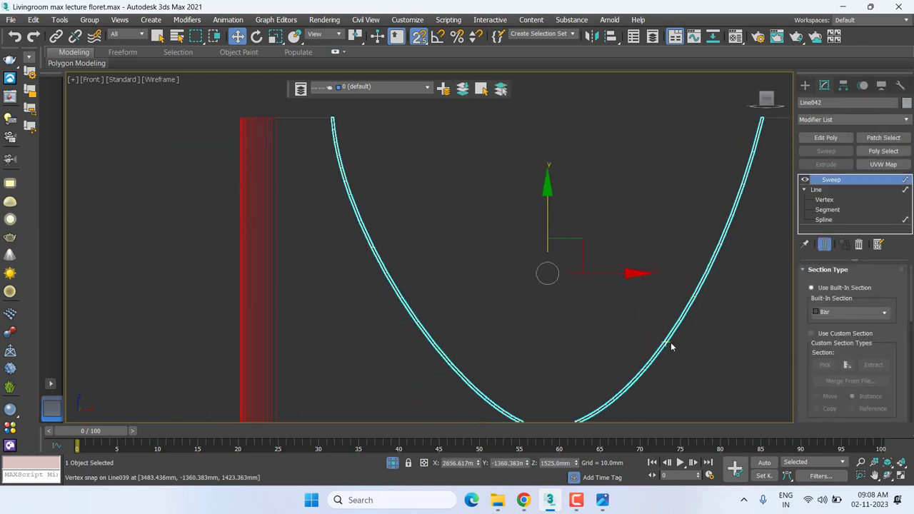
mouse_move(603, 500)
click(605, 445)
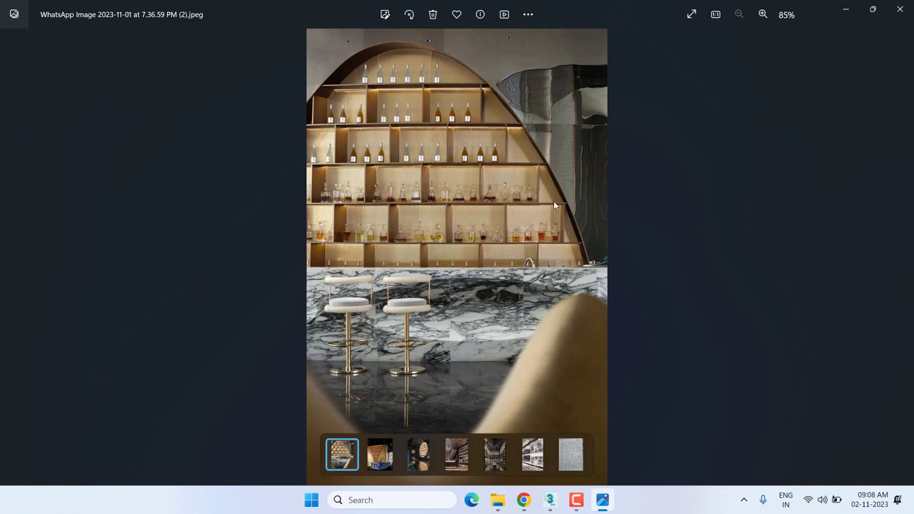
key(Right)
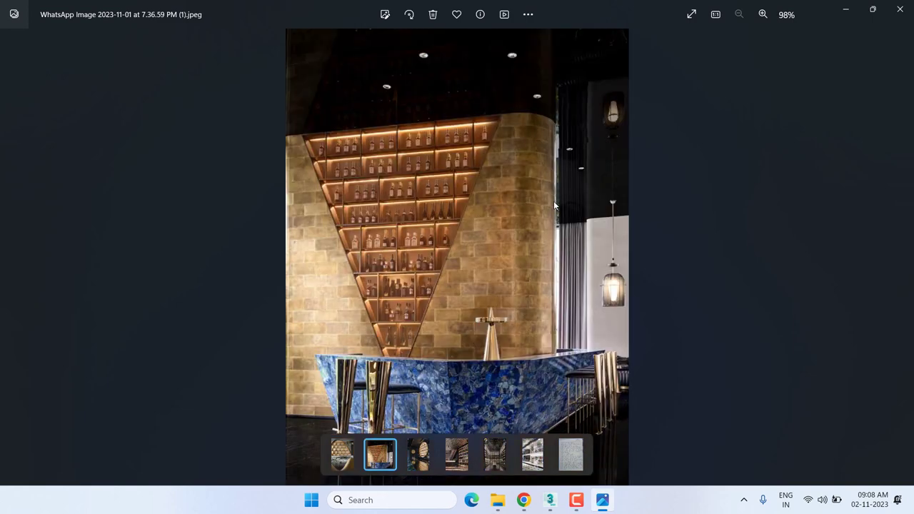
key(Right)
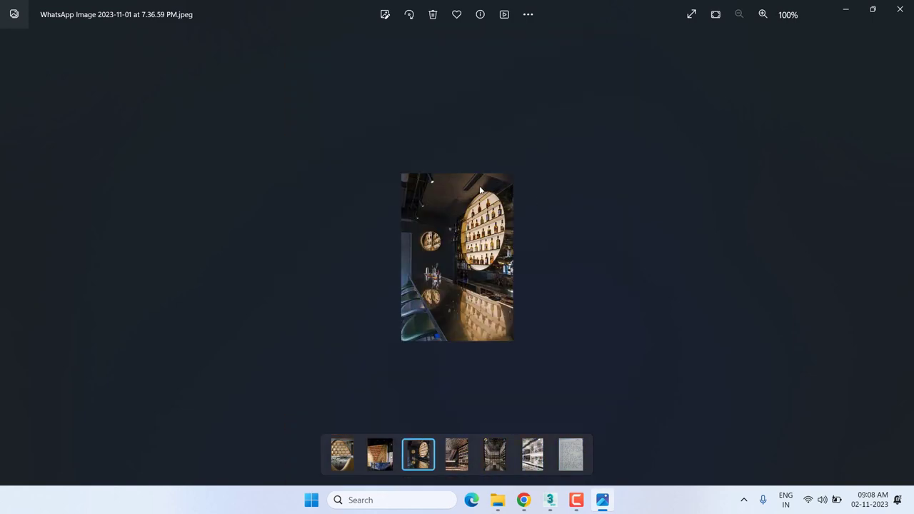
scroll(493, 218, up, 3)
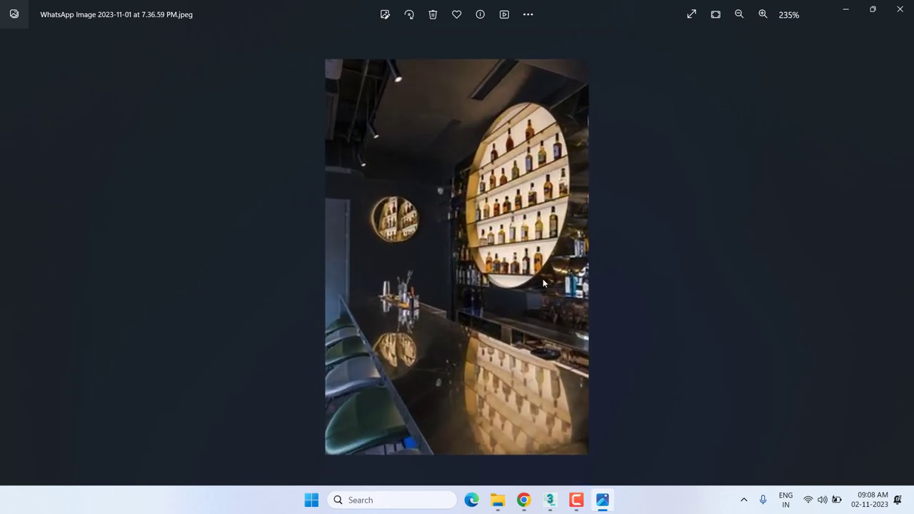
click(846, 9)
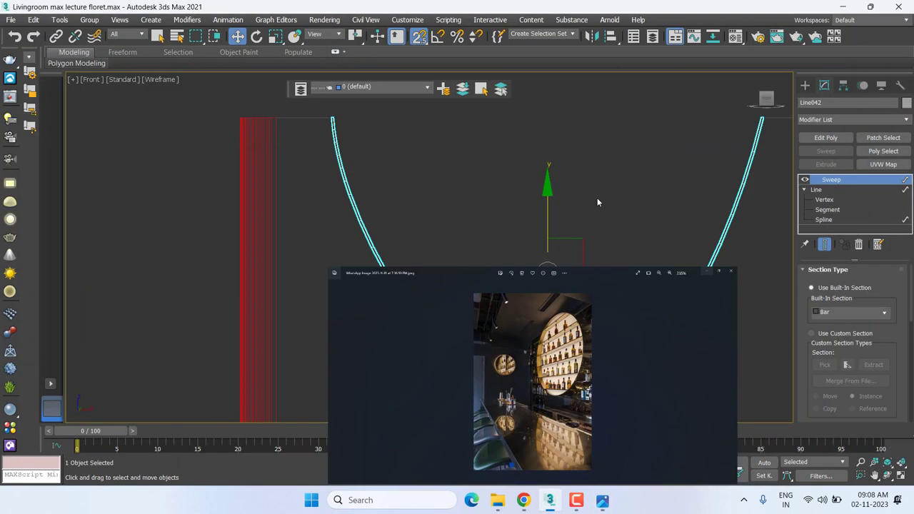
Draw a straight line from the left curve's top to the right curve's top.
click(805, 85)
click(827, 164)
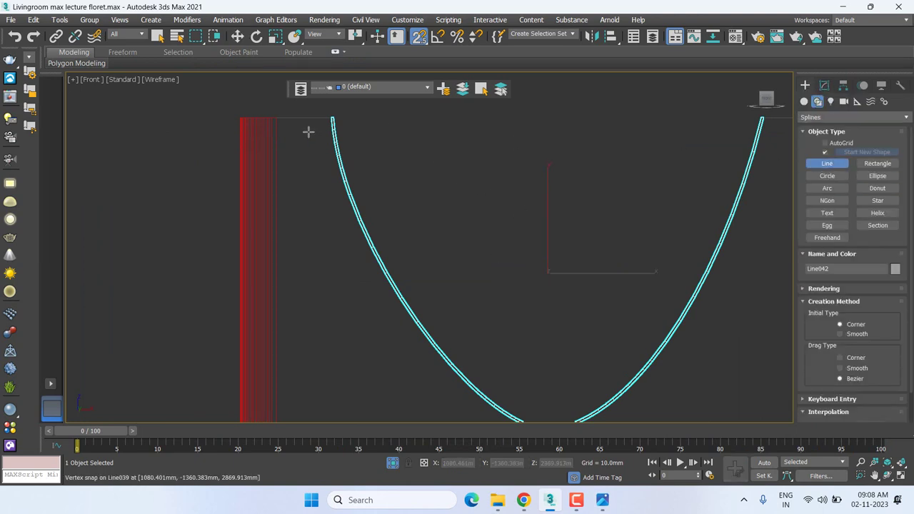
middle_drag(362, 145, 312, 199)
click(285, 170)
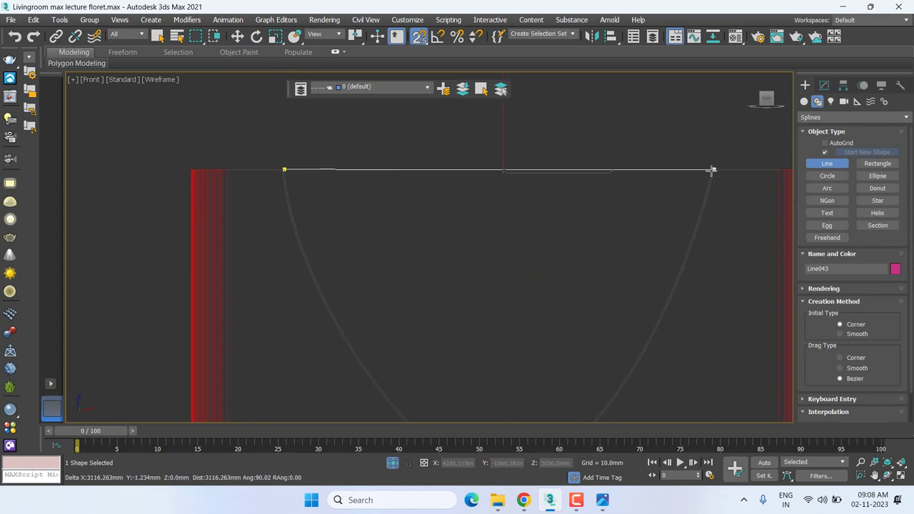
click(713, 169)
right_click(498, 139)
middle_drag(675, 297, 658, 311)
key(e)
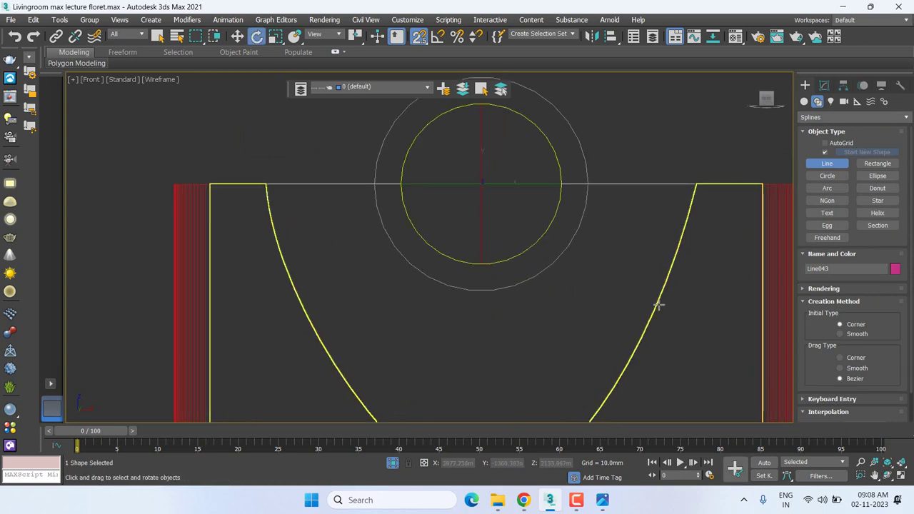
key(w)
Add a Sweep modifier to the new line and set its bar width to 18 mm.
click(824, 85)
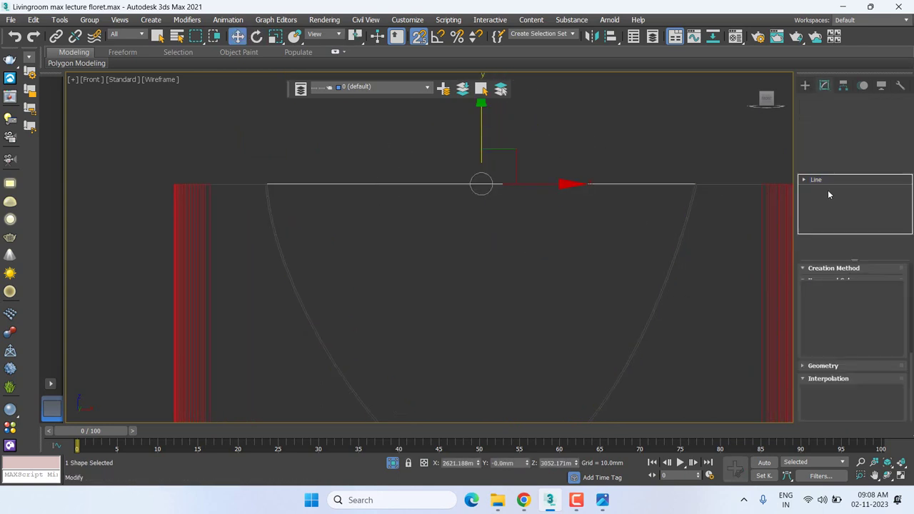
click(826, 150)
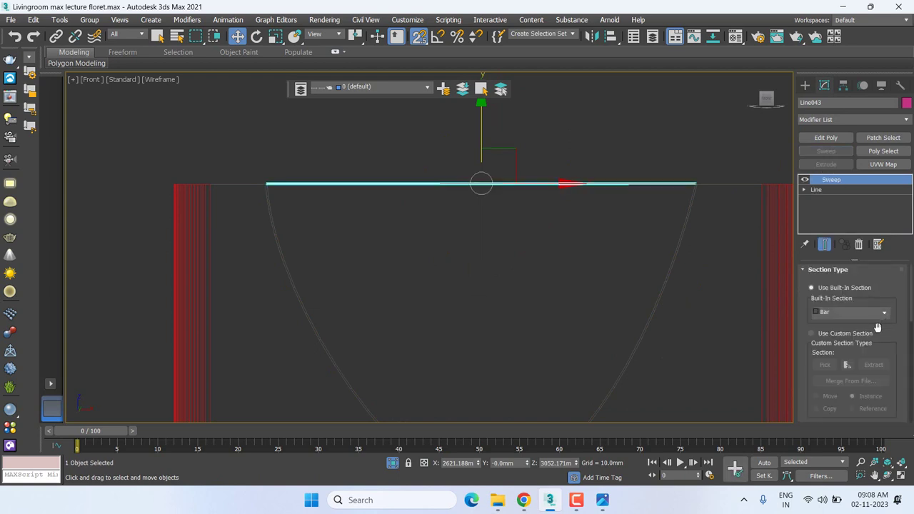
scroll(853, 343, down, 3)
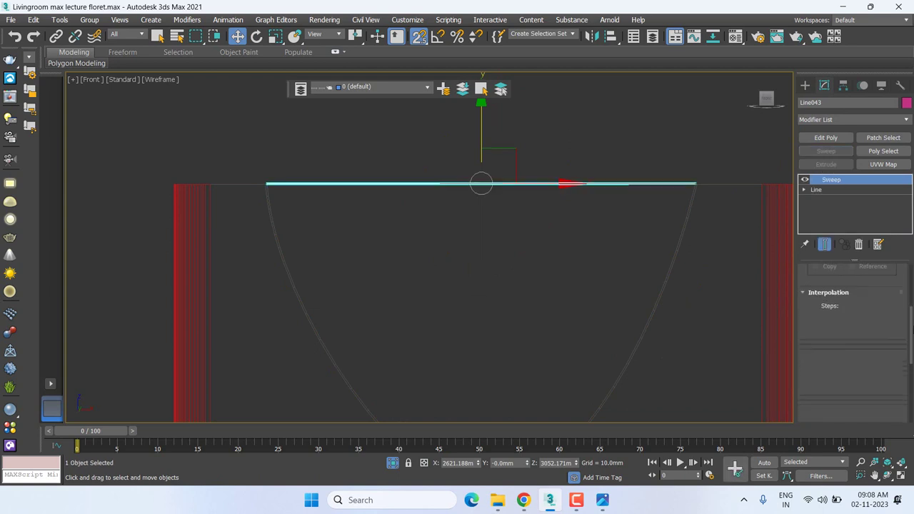
scroll(854, 343, down, 2)
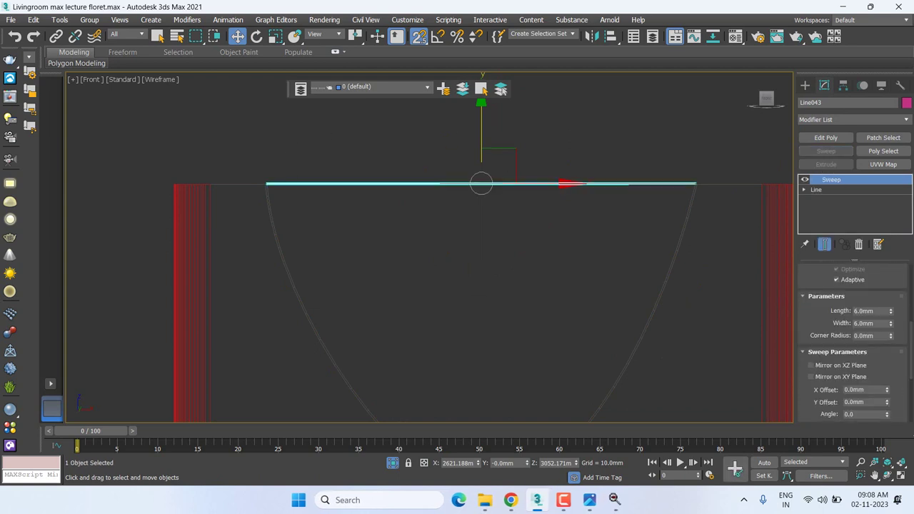
double_click(883, 323)
text(12)
text(8)
key(Return)
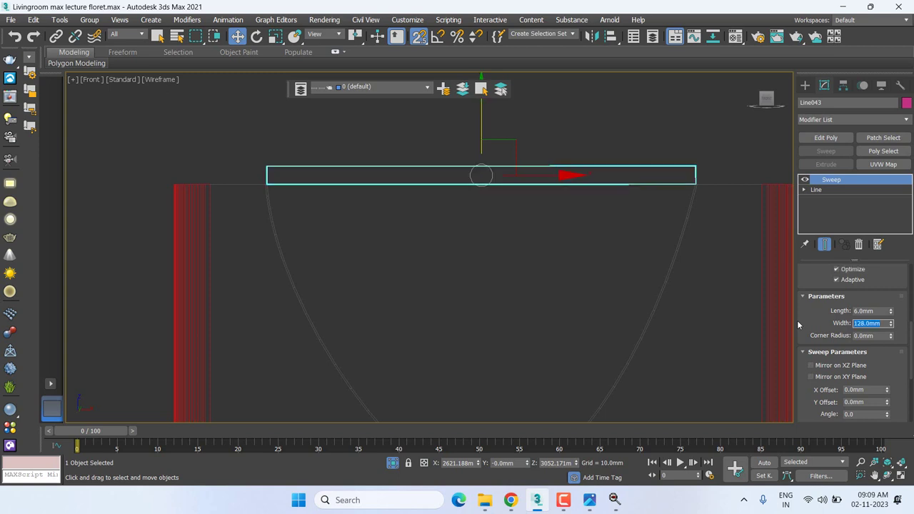
text(18)
key(Return)
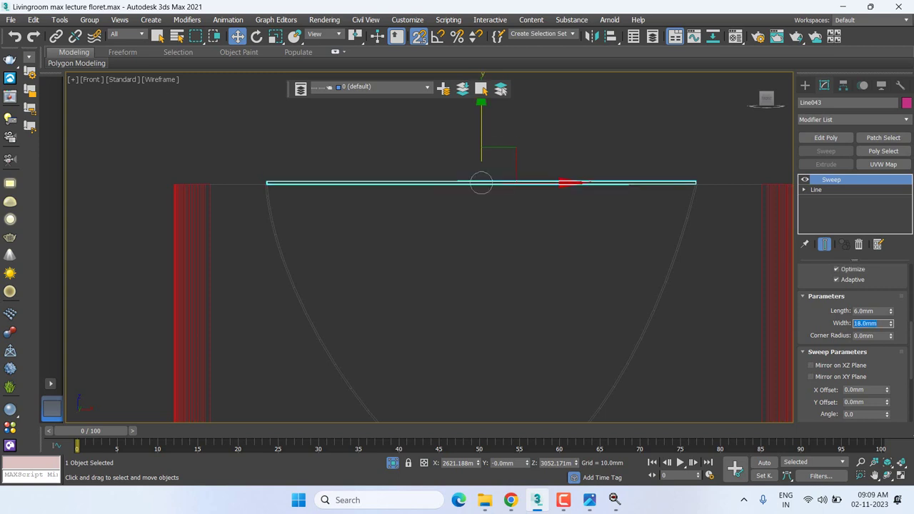
middle_drag(732, 231, 715, 236)
Copy the arch ribbon's 227.846mm Sweep length value in Top view.
key(r)
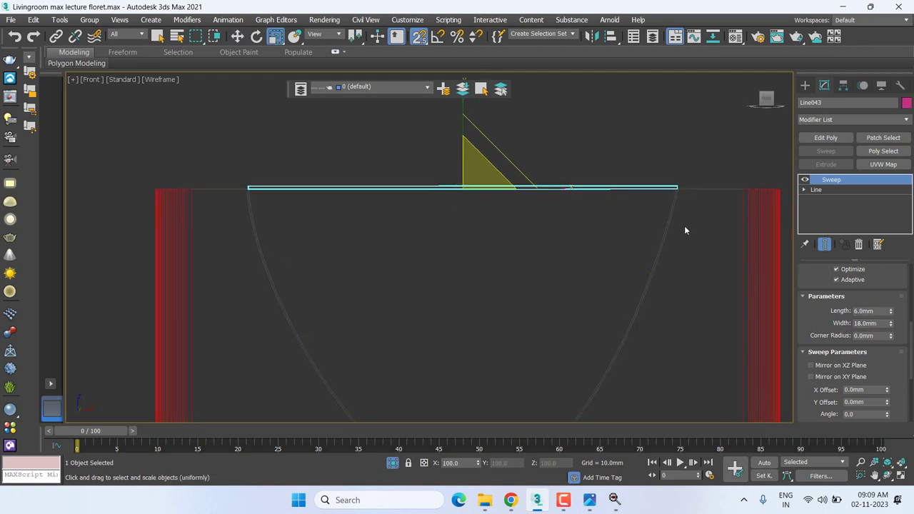
key(w)
key(t)
scroll(590, 248, down, 2)
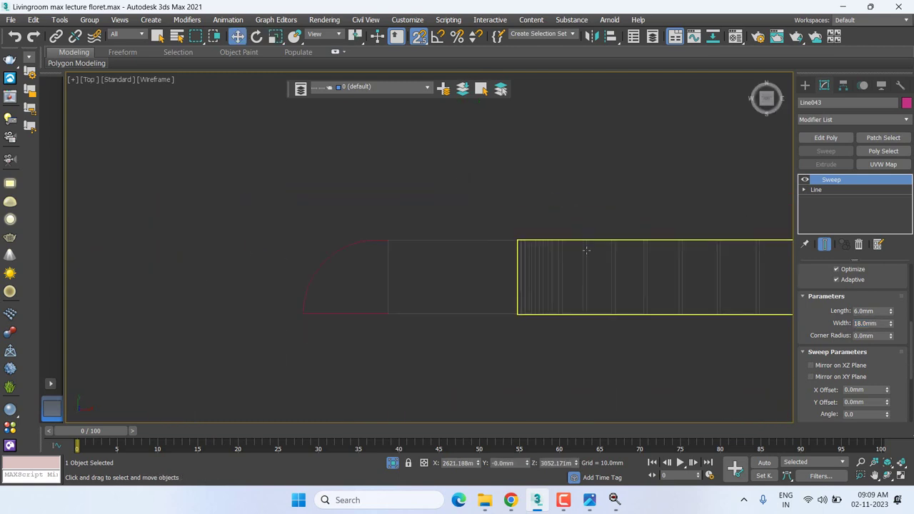
scroll(587, 260, down, 2)
scroll(645, 181, up, 2)
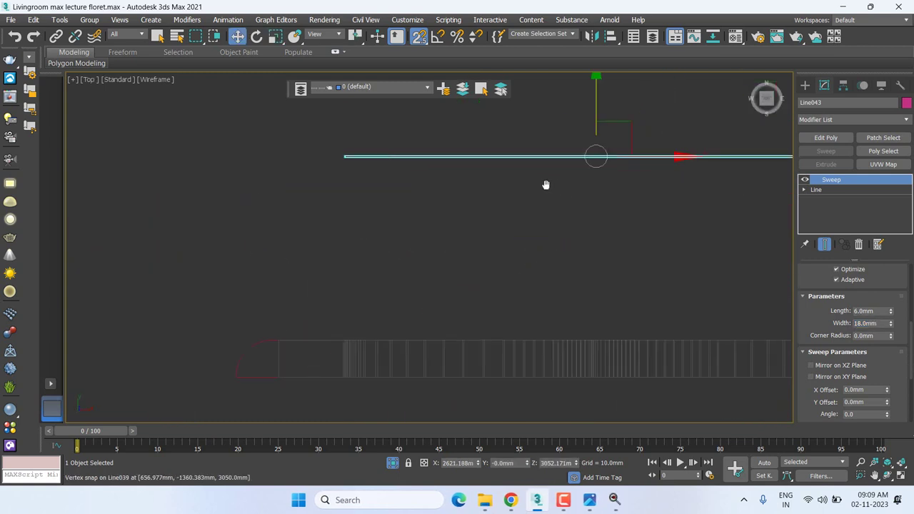
scroll(547, 184, up, 2)
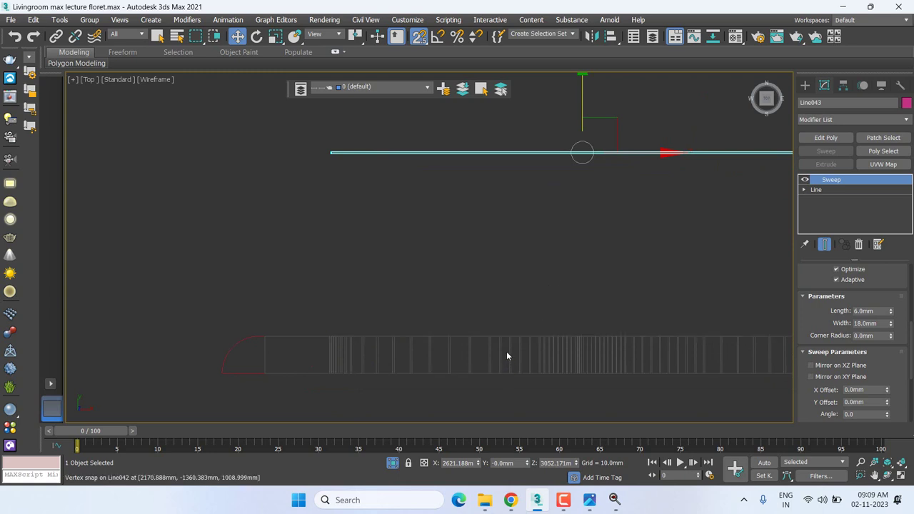
click(506, 353)
click(501, 338)
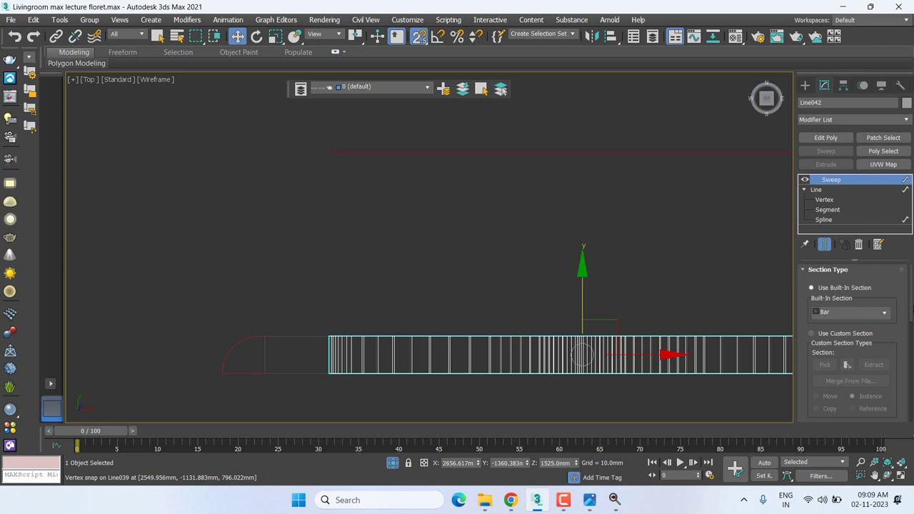
scroll(893, 345, down, 5)
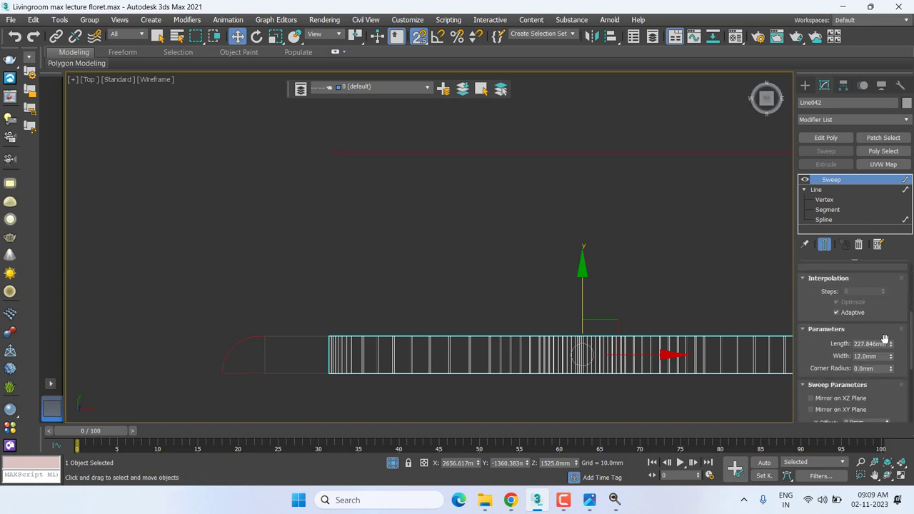
click(870, 344)
right_click(869, 344)
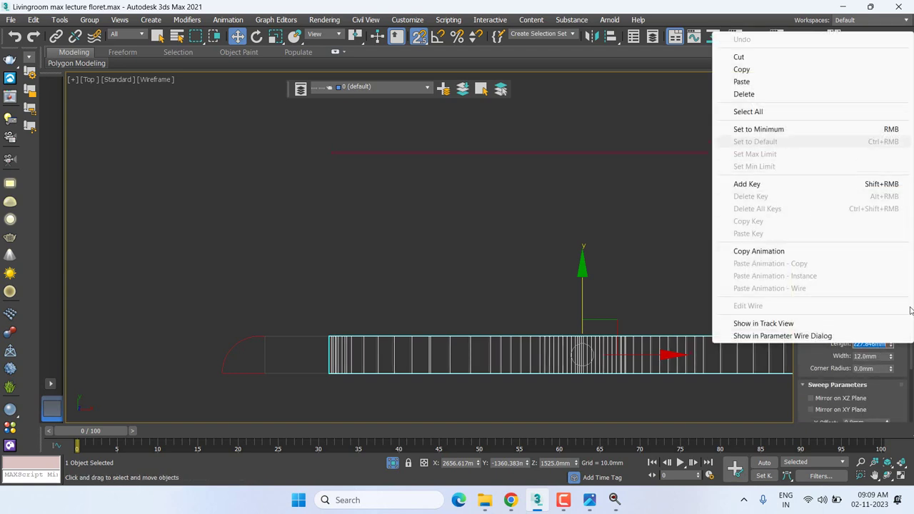
click(874, 348)
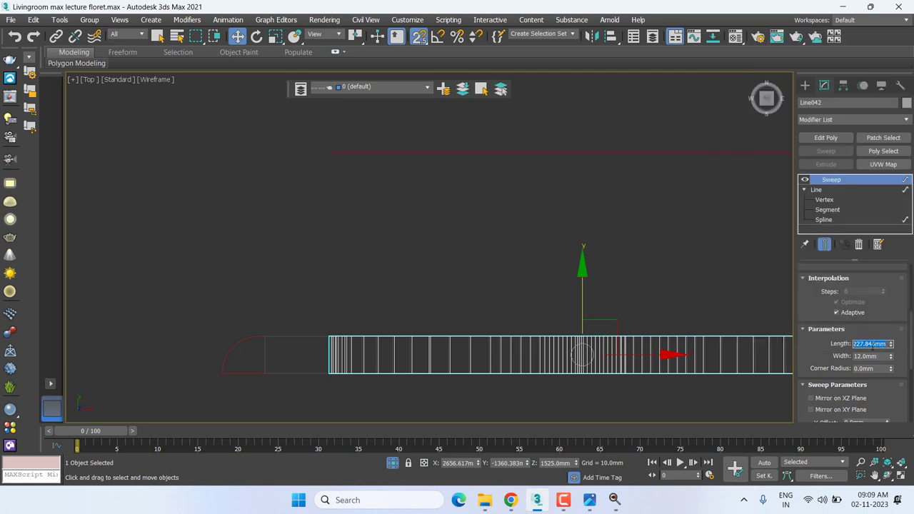
right_click(874, 345)
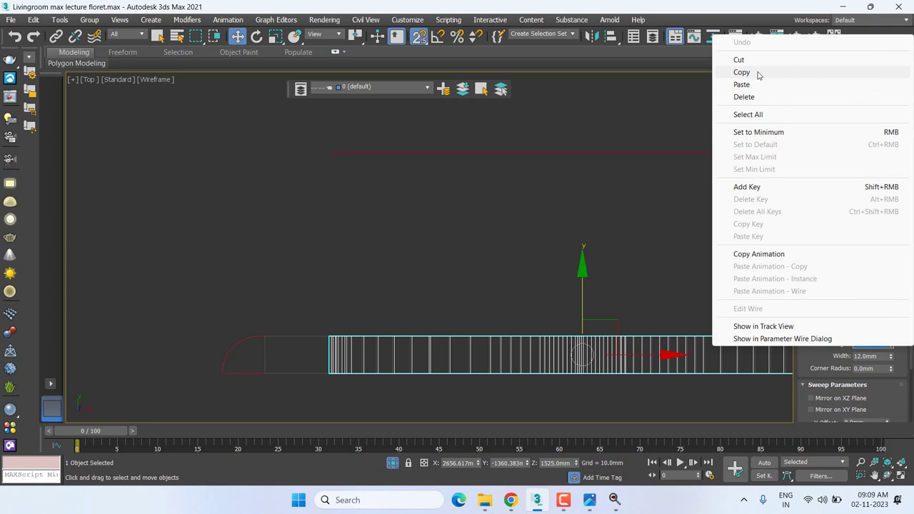
click(759, 74)
Paste 227.846mm as the Sweep length of the top line Line043.
click(638, 154)
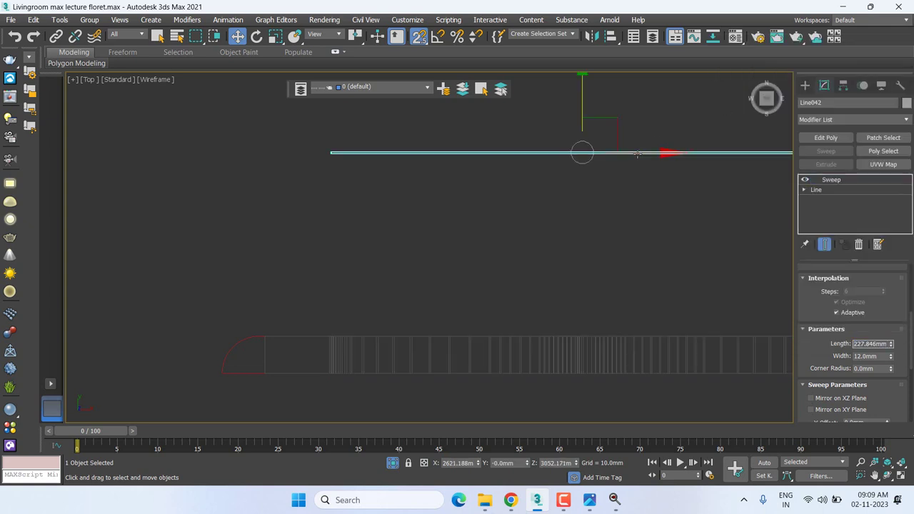
click(832, 179)
drag(892, 346, 892, 314)
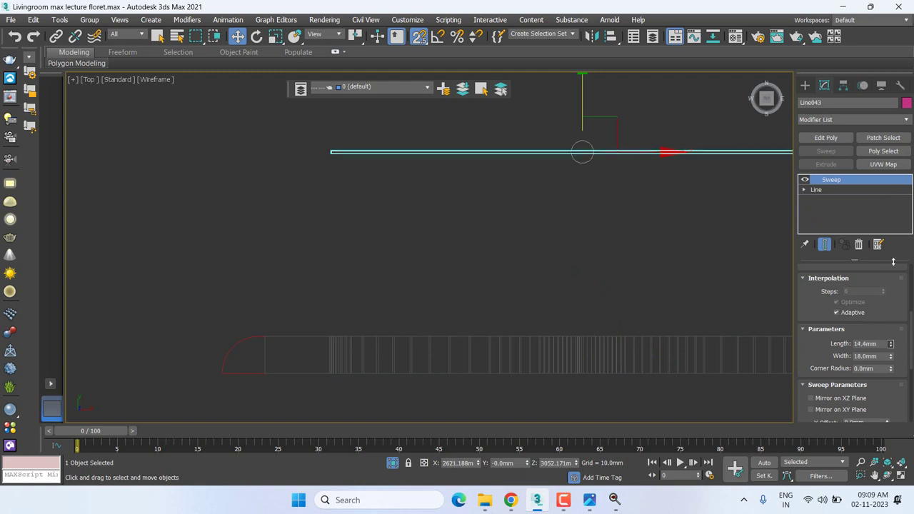
right_click(877, 346)
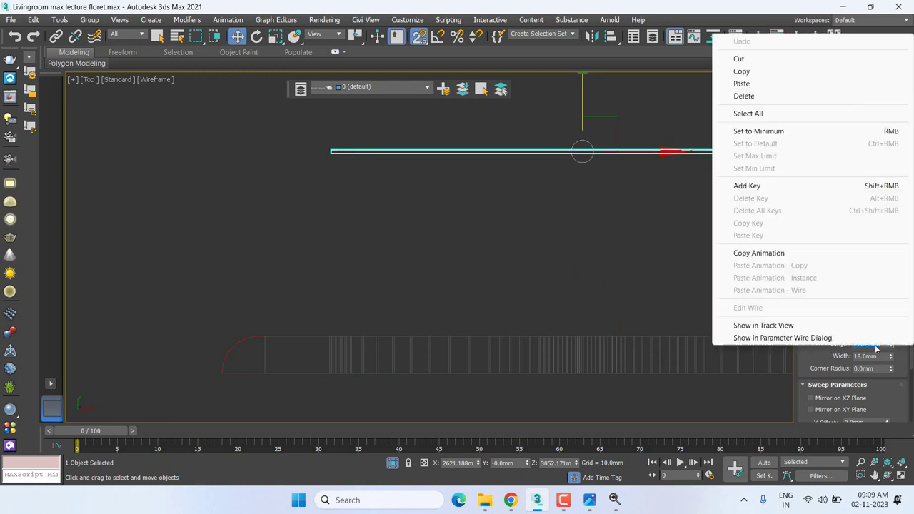
click(766, 84)
scroll(579, 228, down, 2)
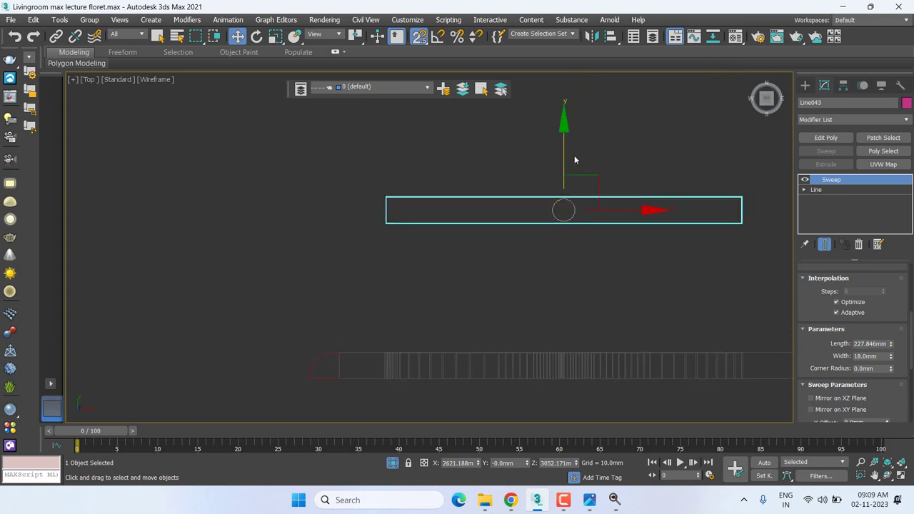
In Top view, snap the swept top bar onto the lower ribbon.
drag(564, 147, 565, 316)
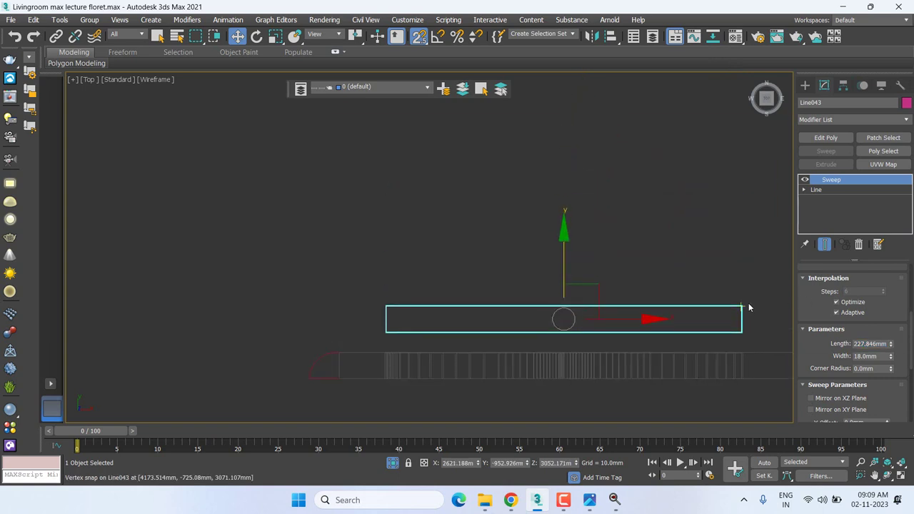
drag(743, 306, 743, 324)
click(741, 353)
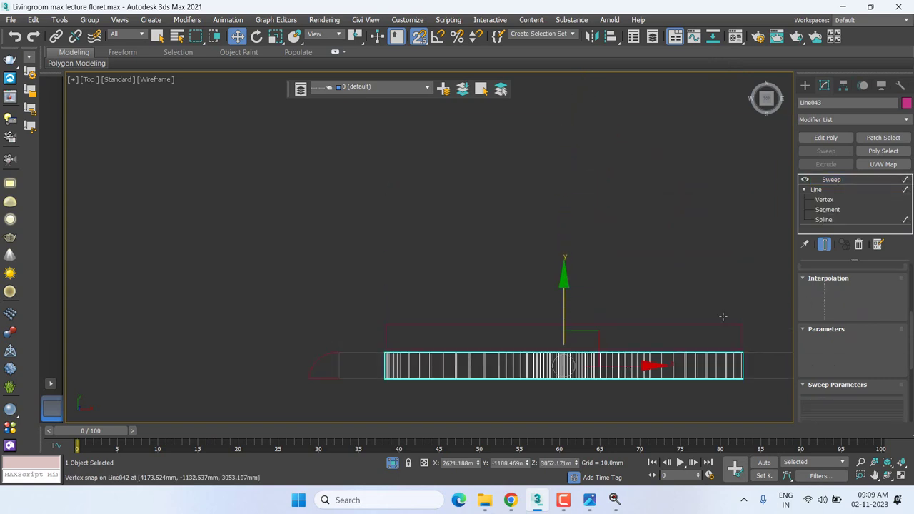
middle_drag(679, 312, 594, 226)
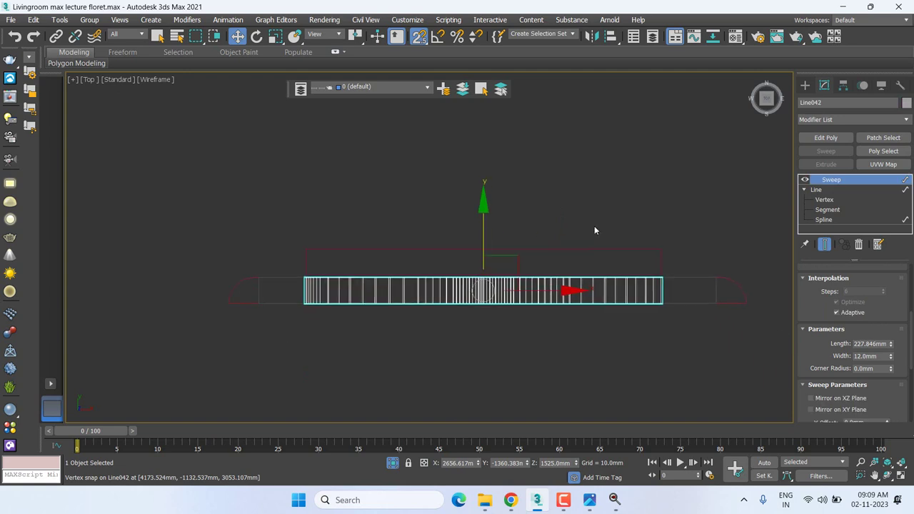
click(636, 254)
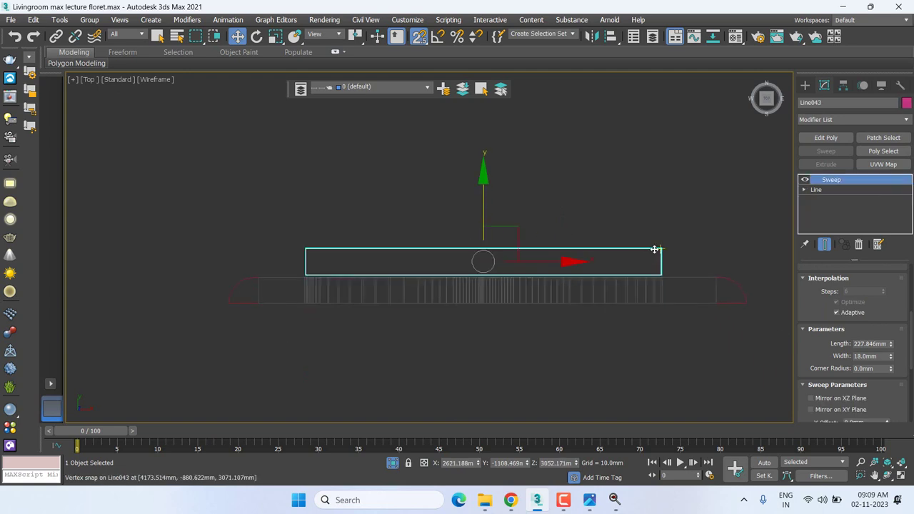
shift+drag(658, 250, 681, 160)
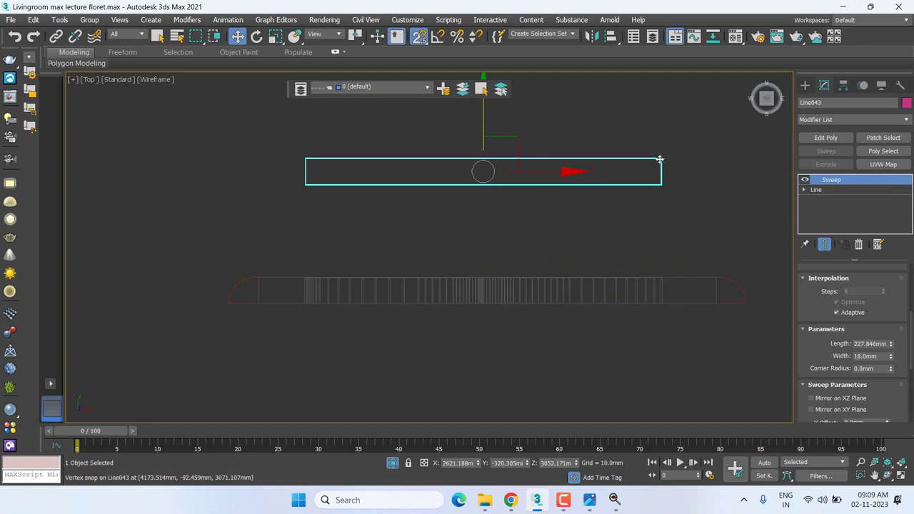
drag(661, 159, 662, 273)
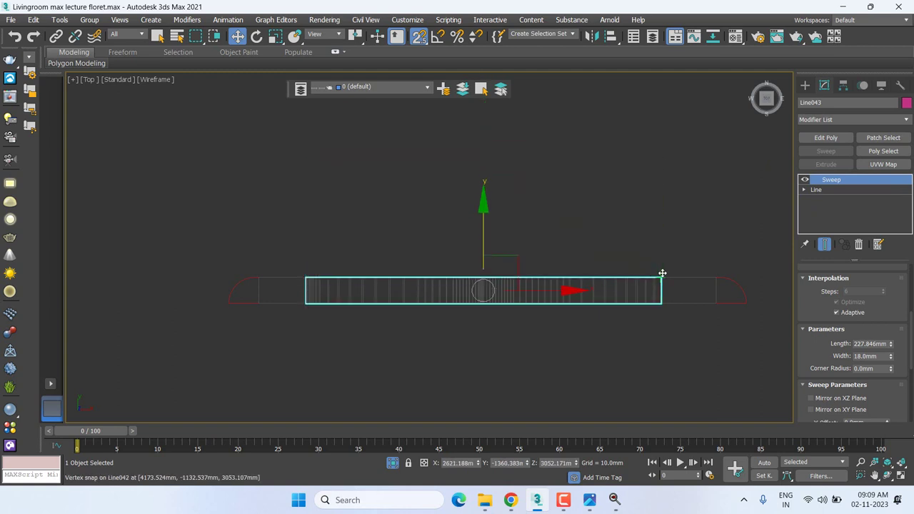
In Front view, drag the bar to the arch's upper ends at Z 2846.307mm.
key(p)
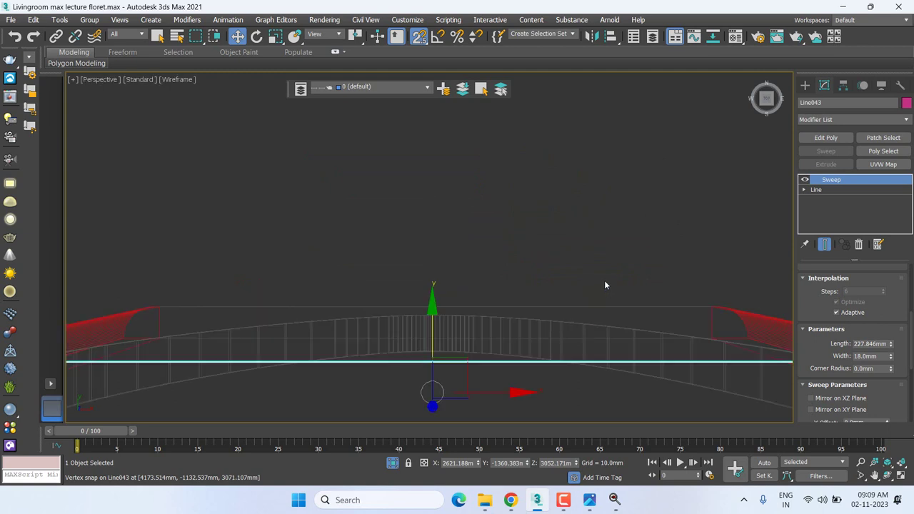
alt+middle_drag(646, 282, 657, 205)
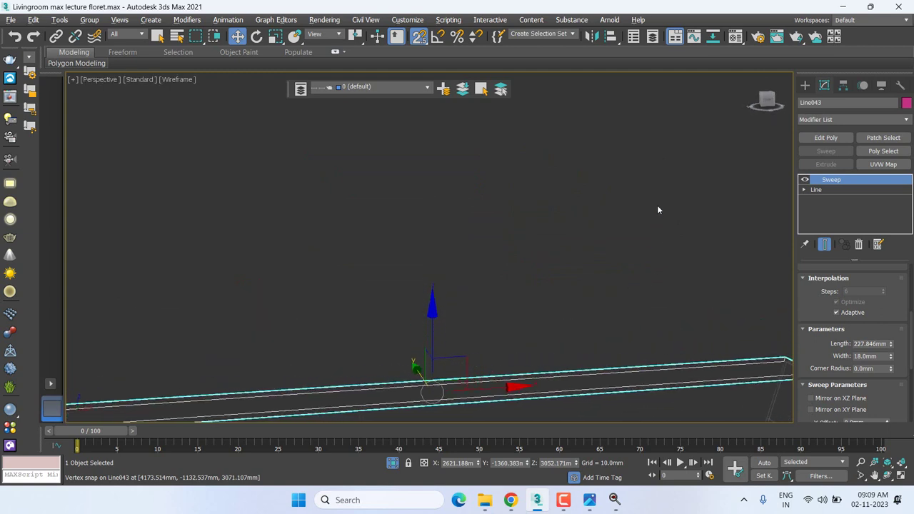
scroll(626, 260, up, 4)
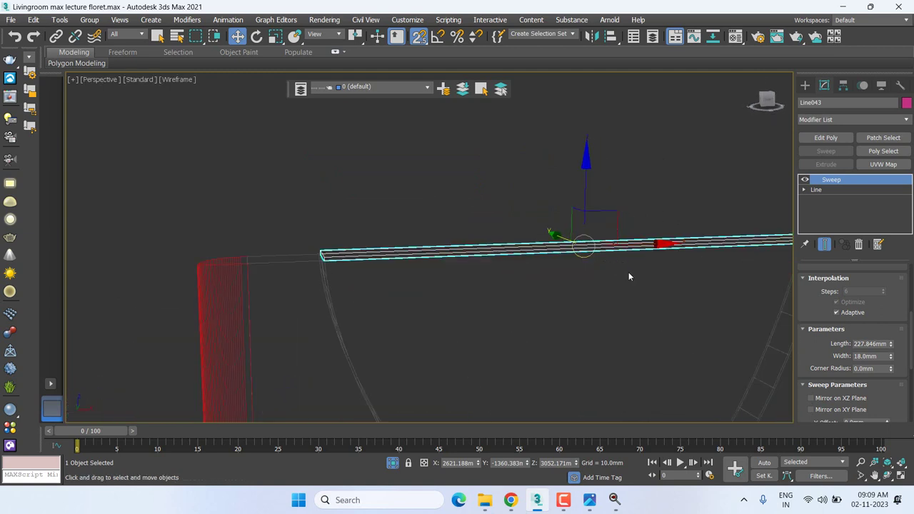
alt+middle_drag(640, 273, 636, 266)
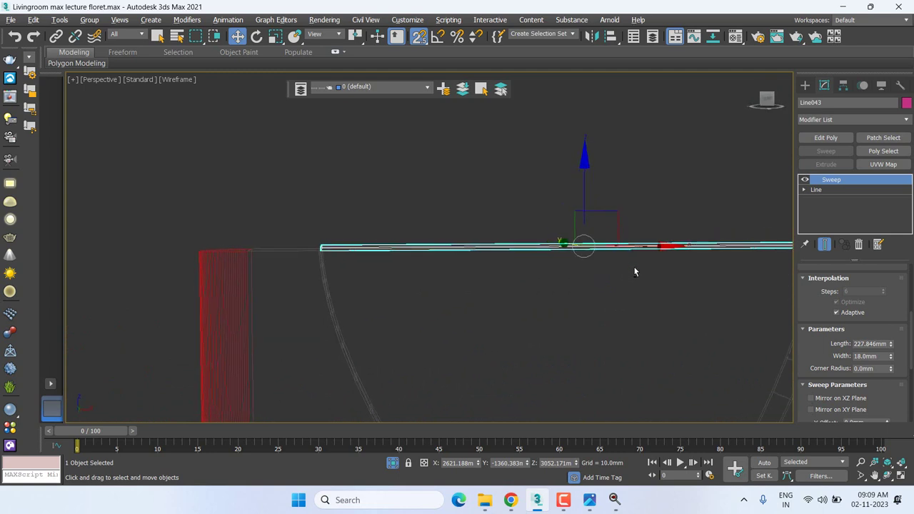
key(f)
drag(490, 161, 490, 164)
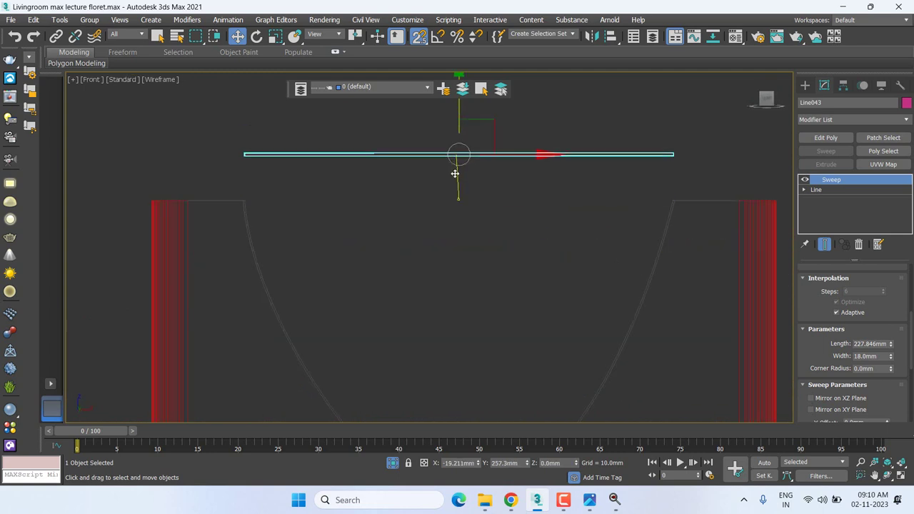
scroll(653, 222, up, 2)
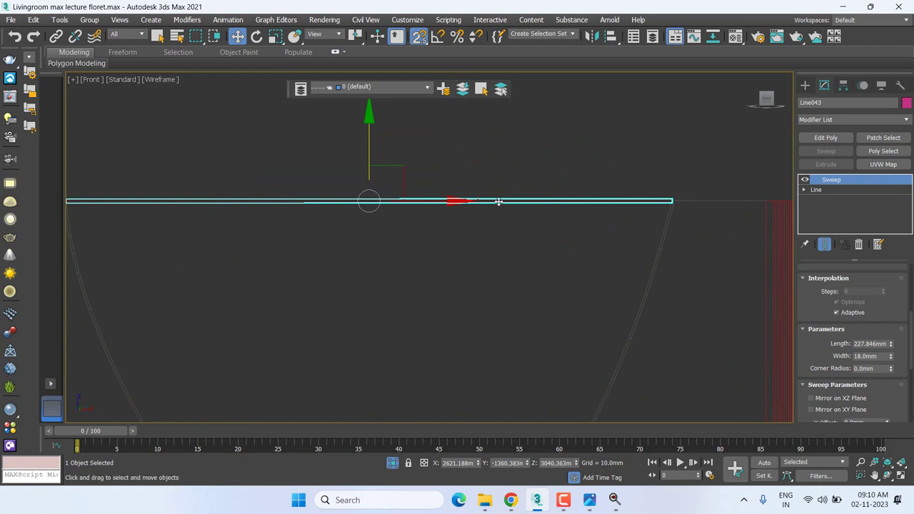
scroll(495, 202, down, 4)
middle_drag(495, 202, 563, 208)
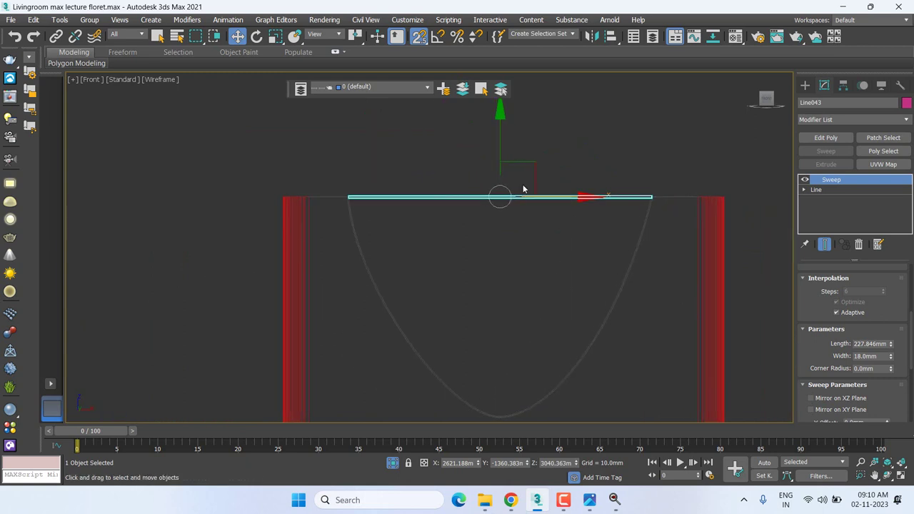
drag(501, 197, 507, 211)
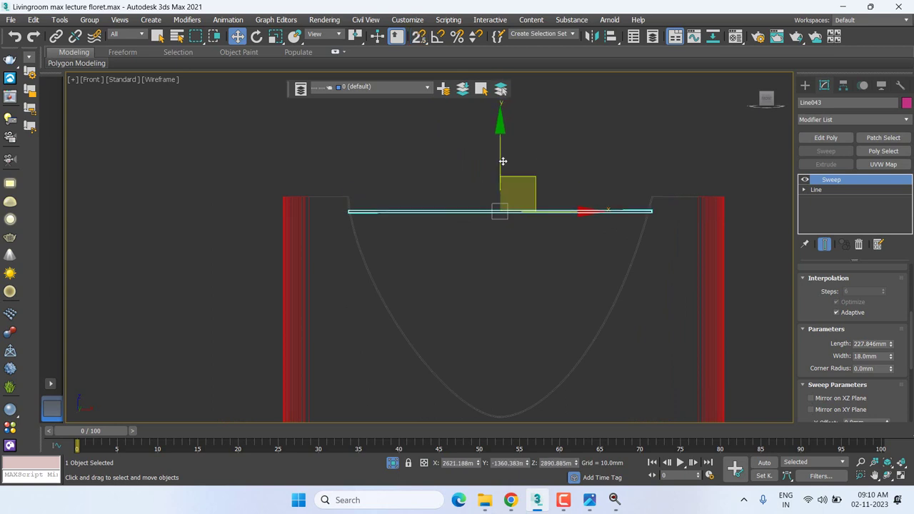
drag(501, 139, 505, 158)
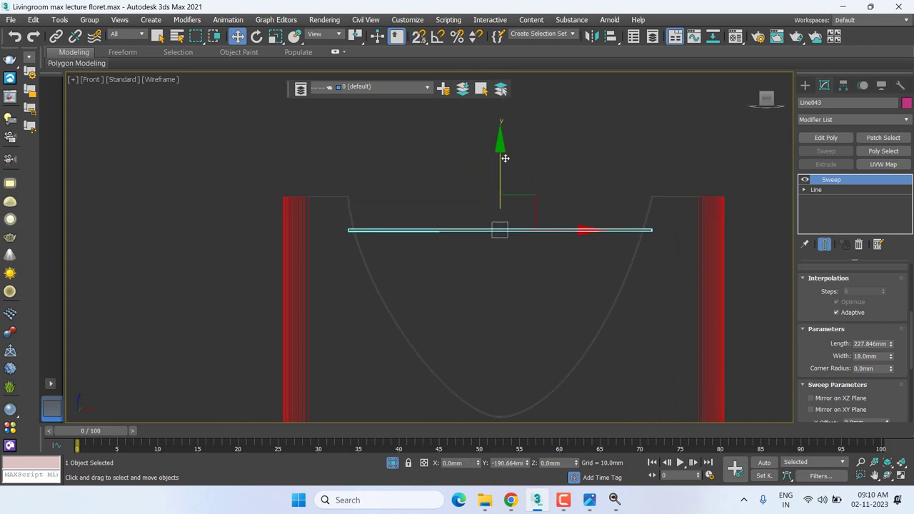
drag(505, 157, 505, 159)
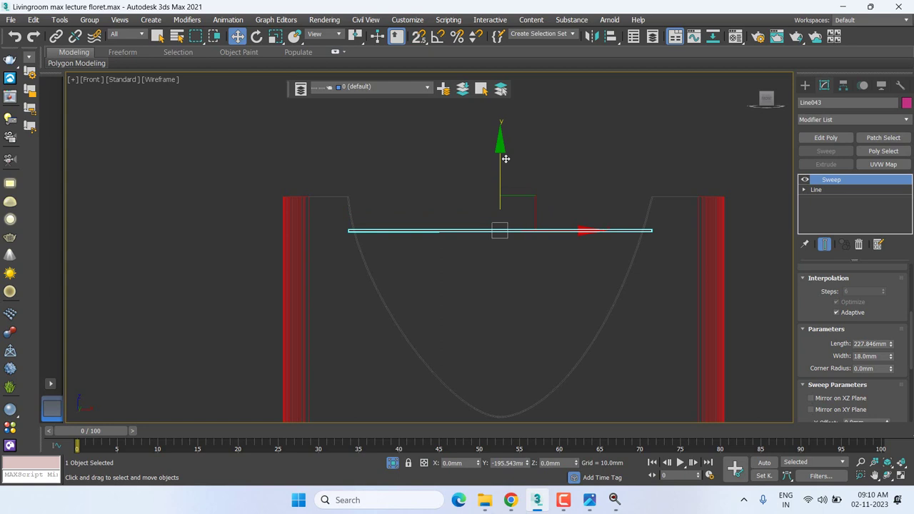
drag(506, 158, 506, 158)
middle_drag(527, 160, 521, 164)
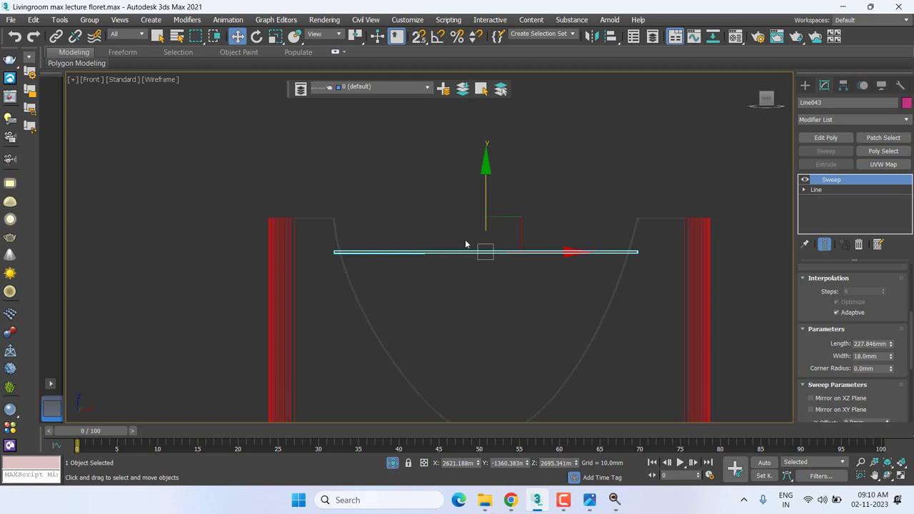
middle_drag(467, 245, 453, 207)
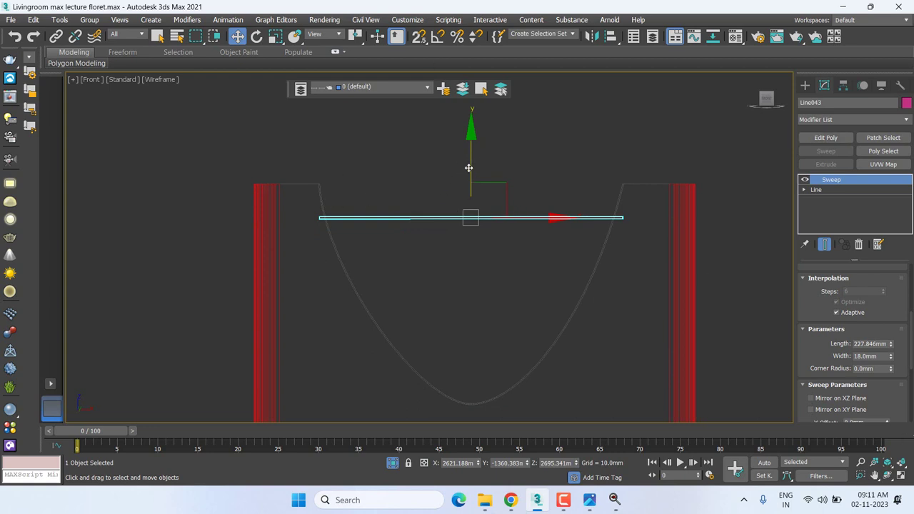
middle_drag(511, 190, 519, 192)
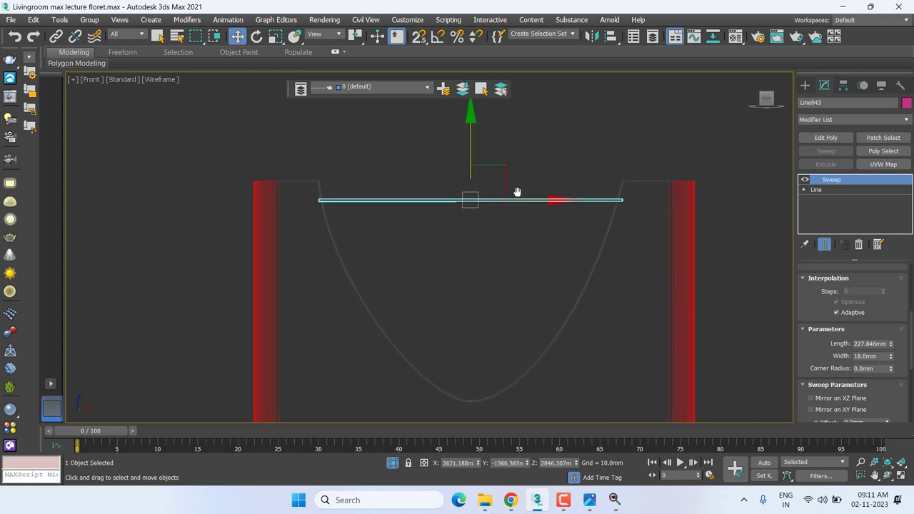
Lock the bar's selection and snap it to the arch's top vertex.
scroll(626, 200, up, 3)
right_click(626, 200)
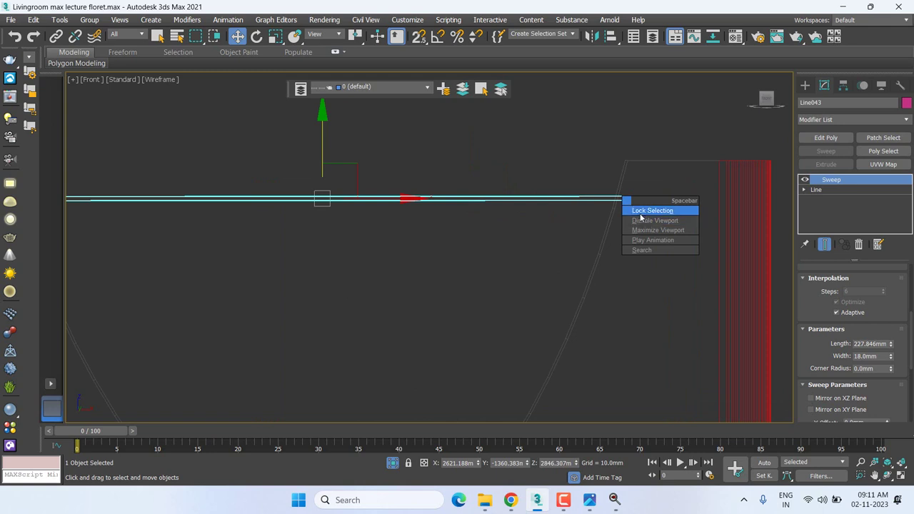
click(641, 211)
key(s)
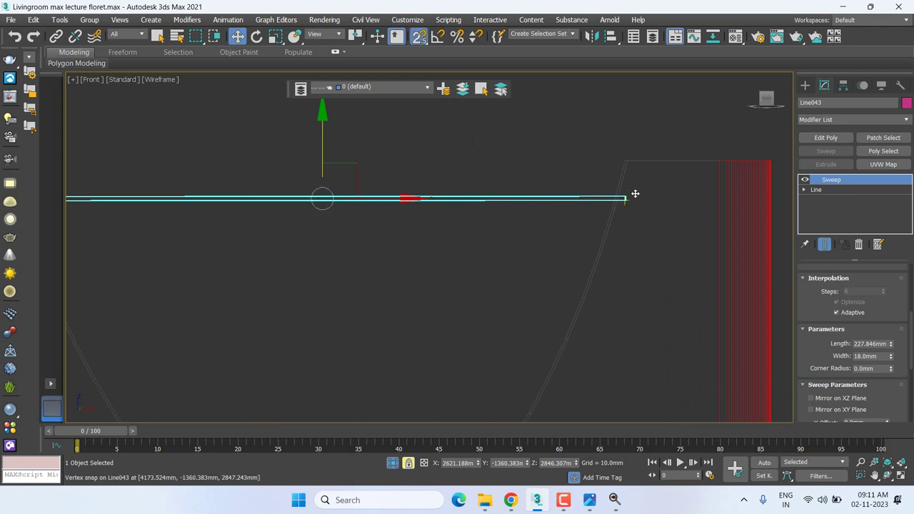
drag(633, 198, 629, 160)
scroll(629, 160, down, 3)
scroll(545, 242, down, 1)
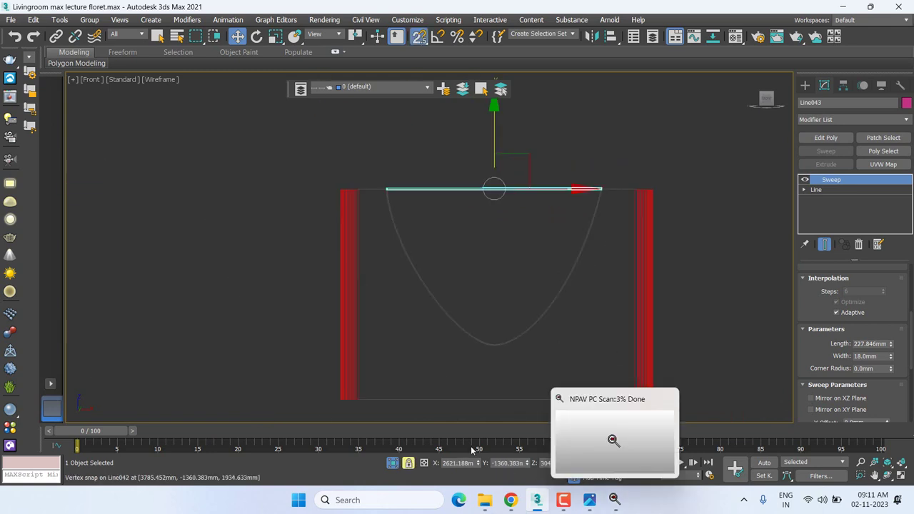
Lower the bar 300 mm by entering a -300 Y offset.
click(424, 463)
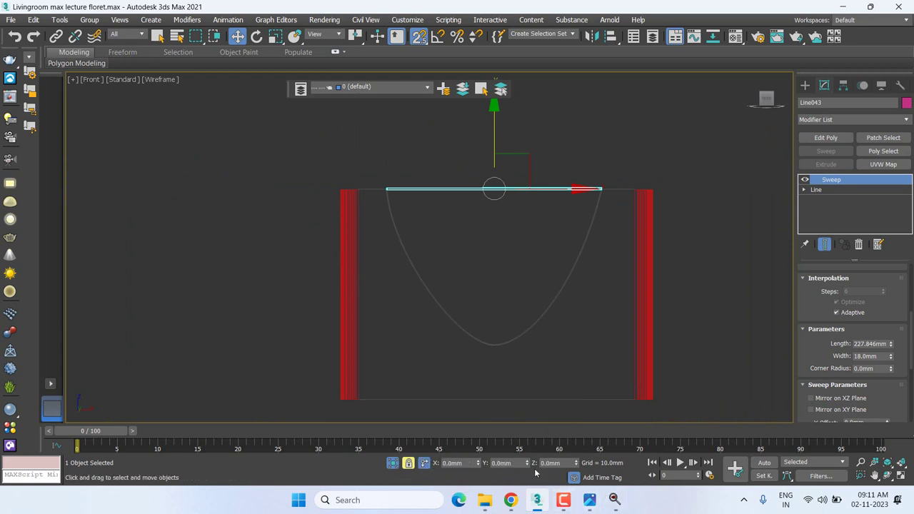
click(504, 463)
key(BackSpace)
text(-300)
key(Return)
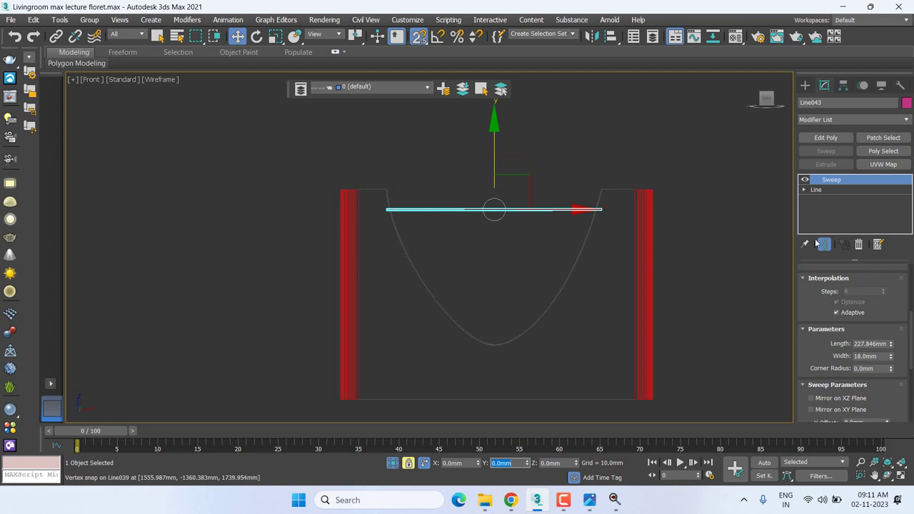
Select the horizontal line at Spline sub-object level with the swept result shown.
click(805, 190)
click(826, 221)
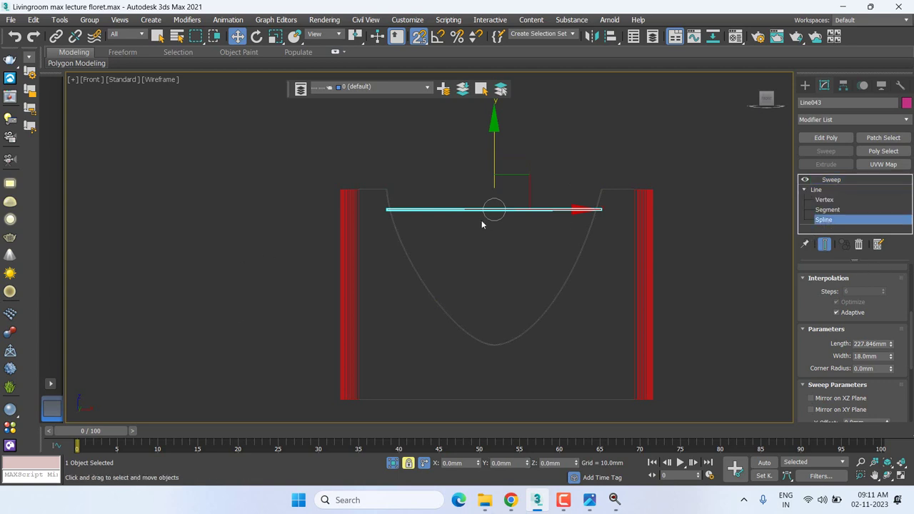
scroll(501, 228, up, 2)
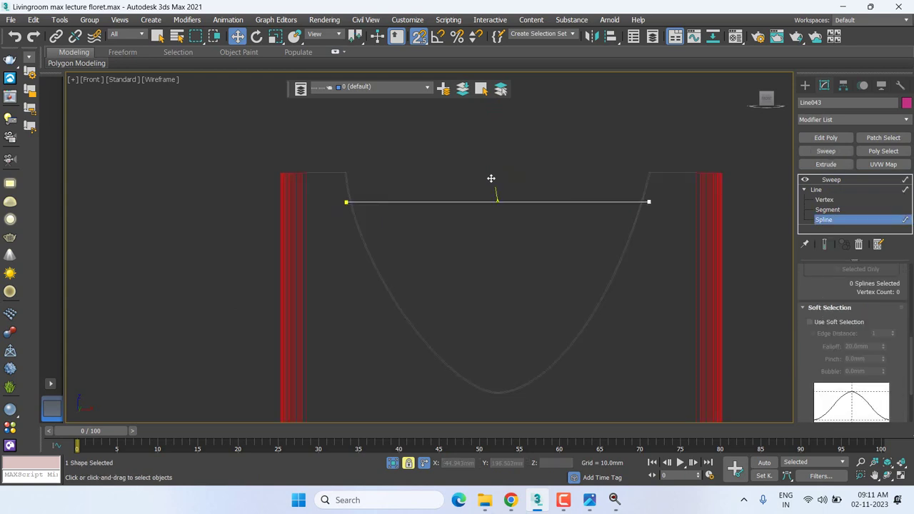
key(d)
right_click(494, 215)
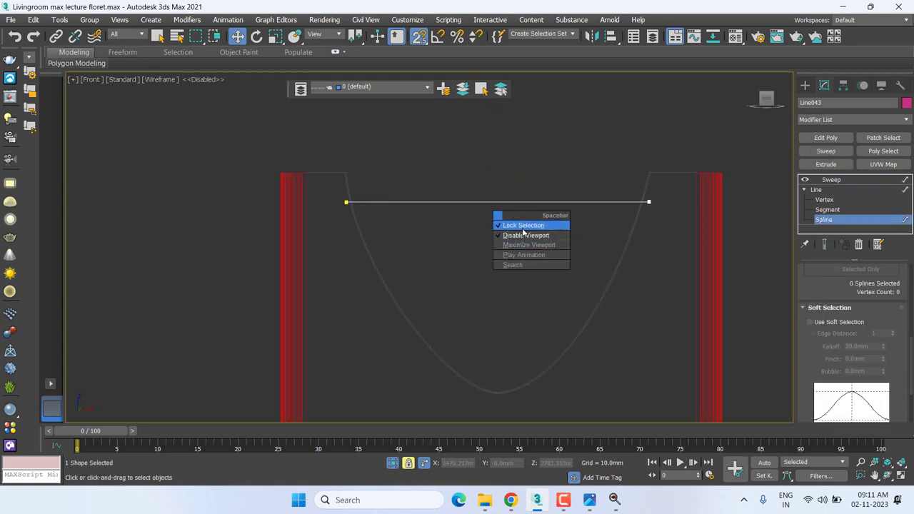
click(528, 236)
right_click(523, 235)
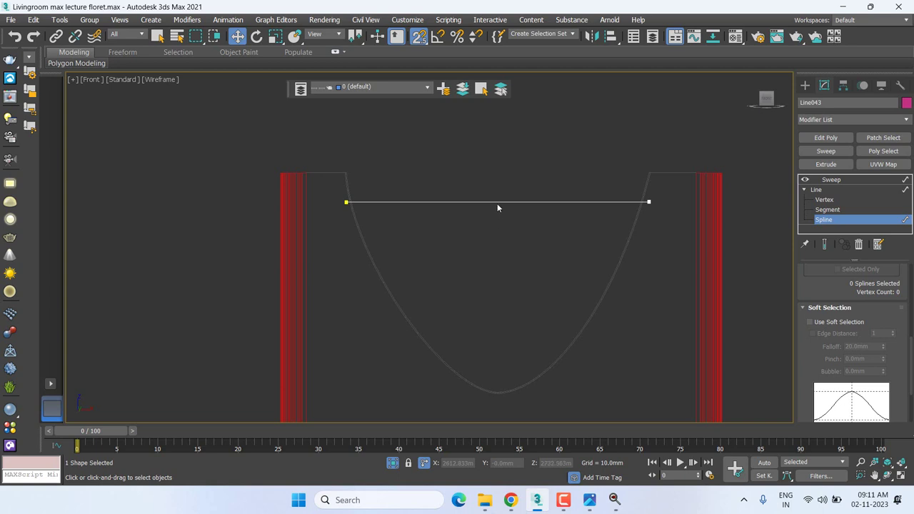
click(498, 205)
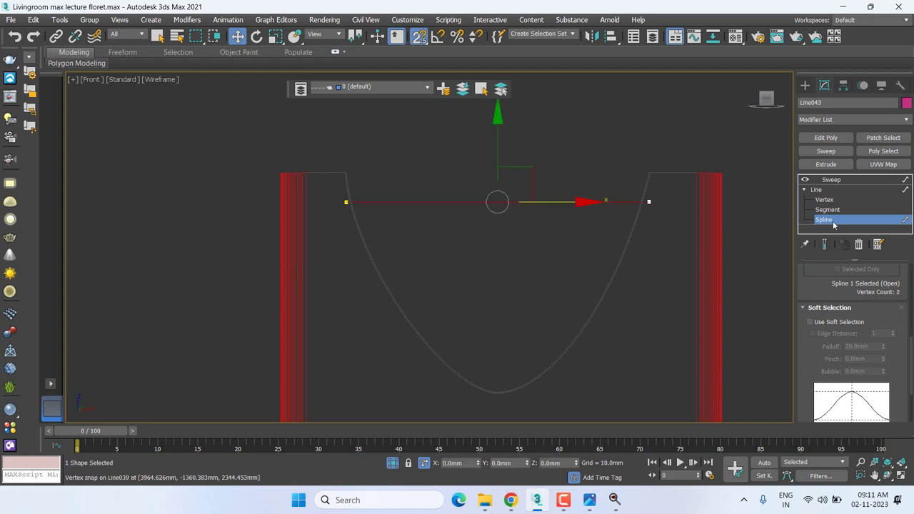
click(825, 244)
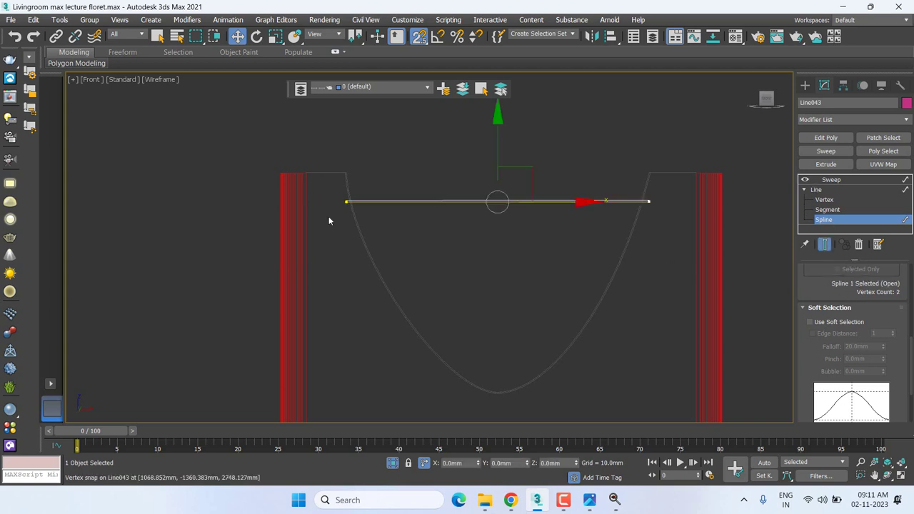
scroll(325, 215, up, 4)
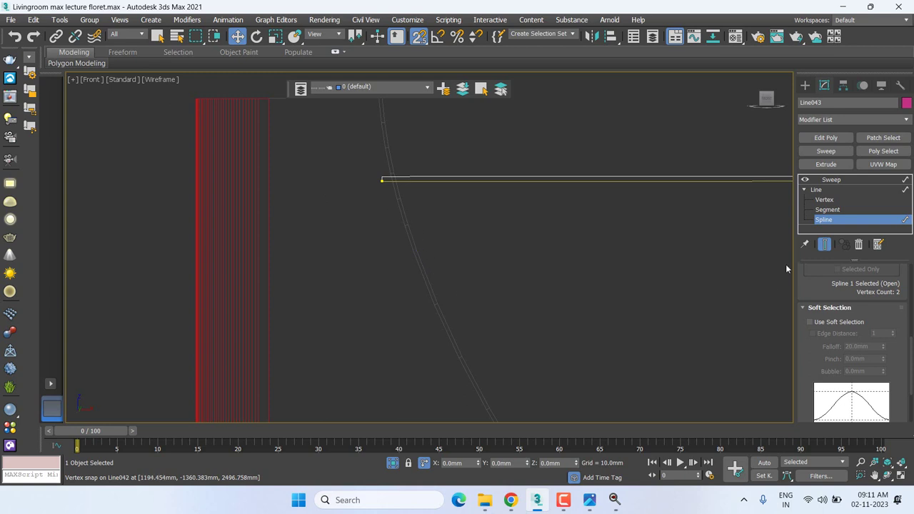
scroll(590, 251, down, 2)
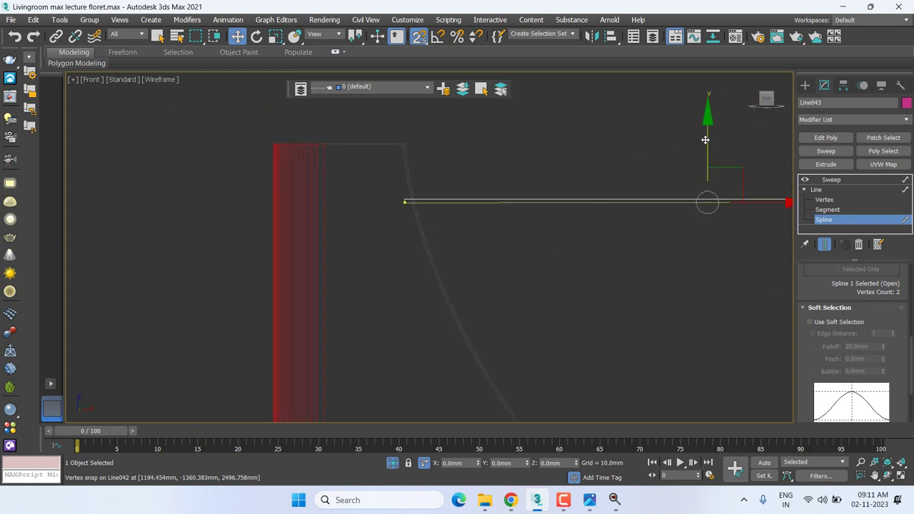
Shift-copy the shelf line and position the copy with a snapped, typed downward offset.
mouse_move(708, 182)
shift+mouse_down()
mouse_move(706, 165)
mouse_move(707, 231)
shift+mouse_up()
scroll(417, 220, up, 2)
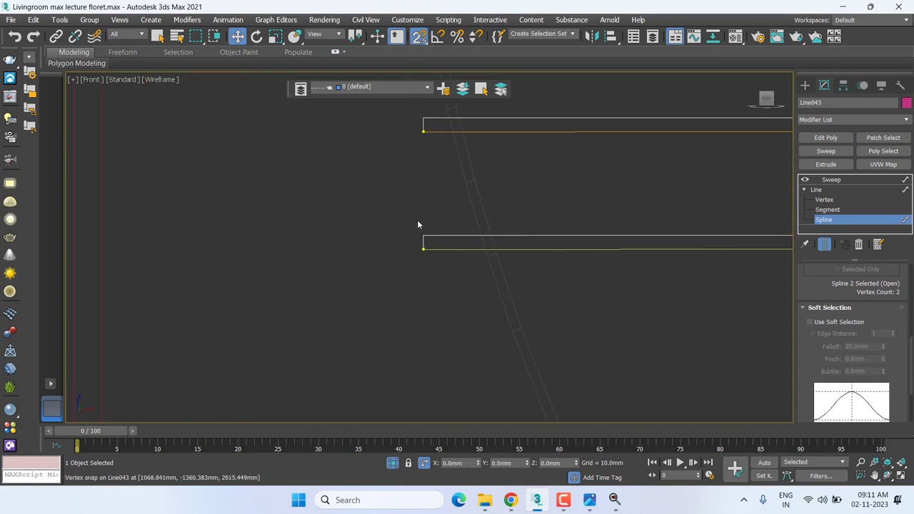
shift+right_click(428, 225)
click(438, 231)
drag(427, 235, 426, 146)
scroll(562, 388, down, 2)
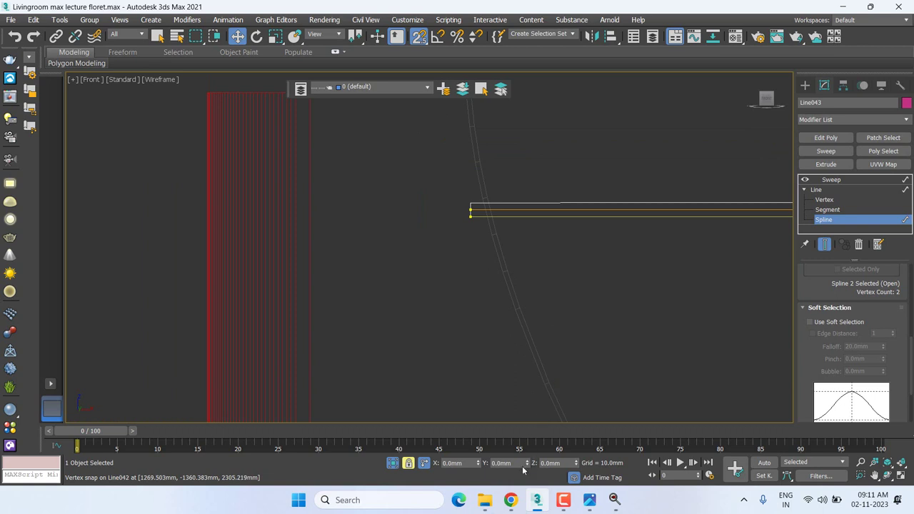
text(-3)
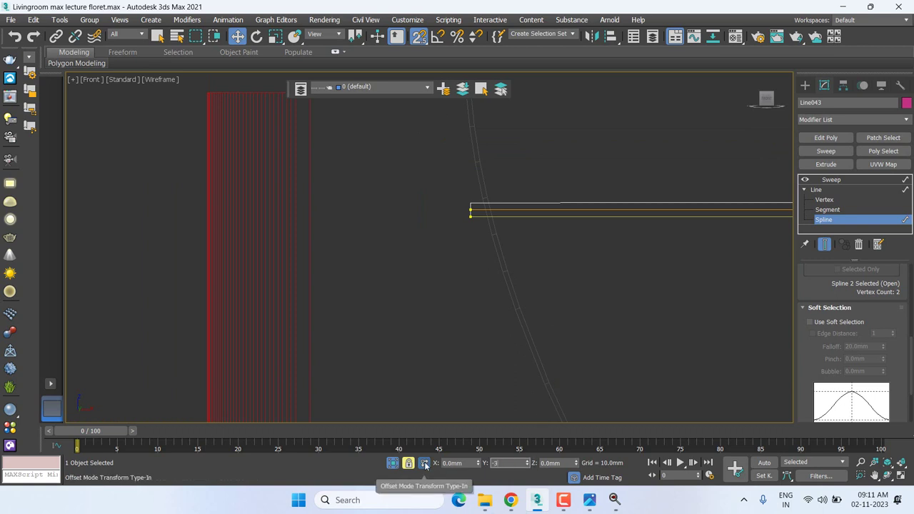
text(00)
key(Return)
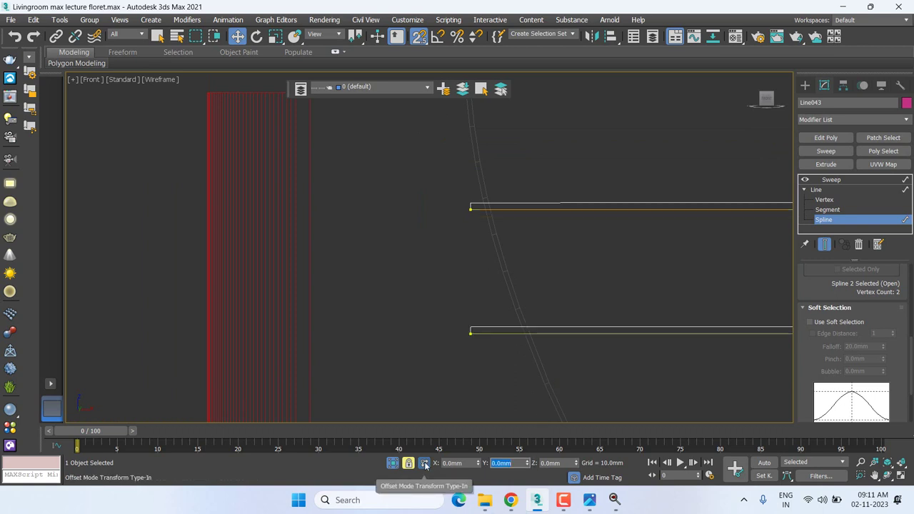
Add more shelf line copies down the arch until six are stacked.
scroll(551, 284, down, 2)
scroll(490, 255, down, 2)
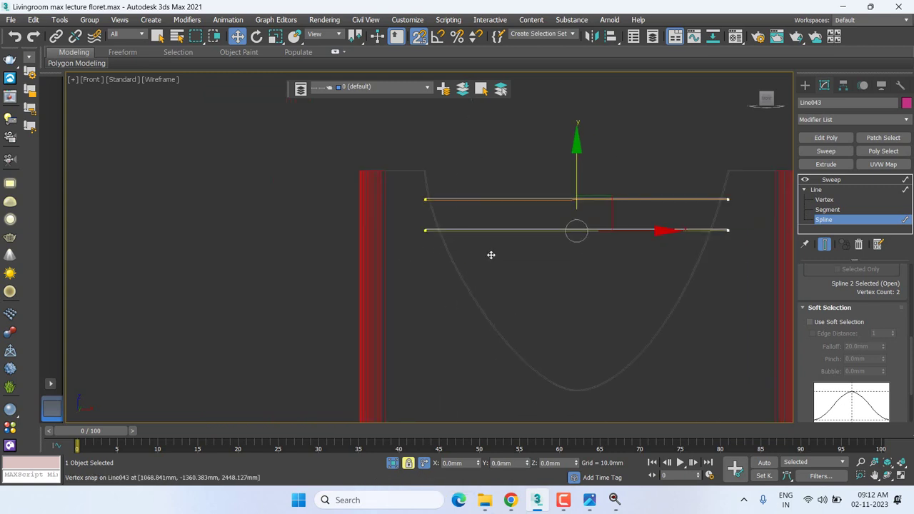
scroll(457, 234, up, 2)
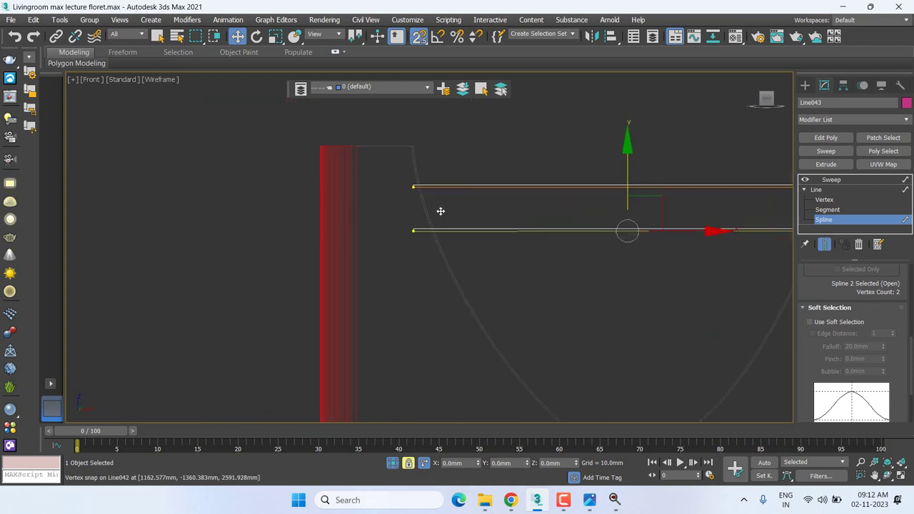
scroll(405, 184, up, 2)
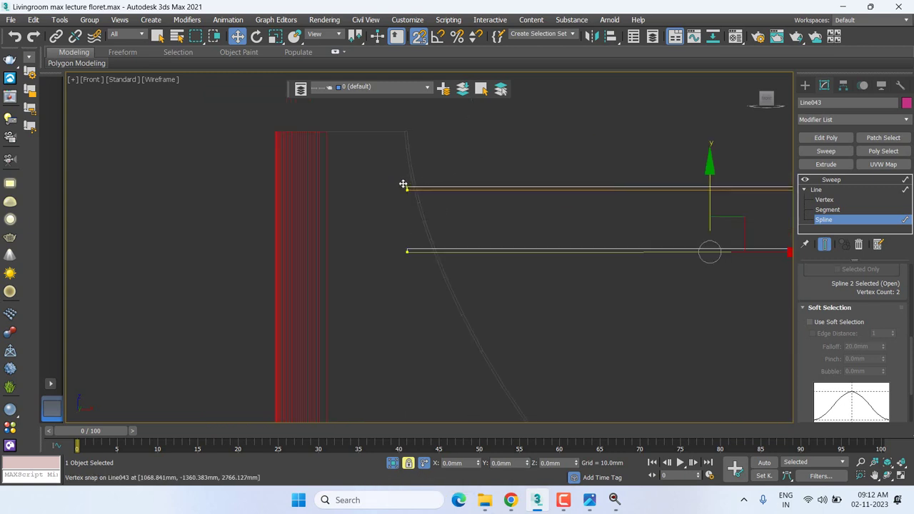
shift+drag(403, 184, 406, 310)
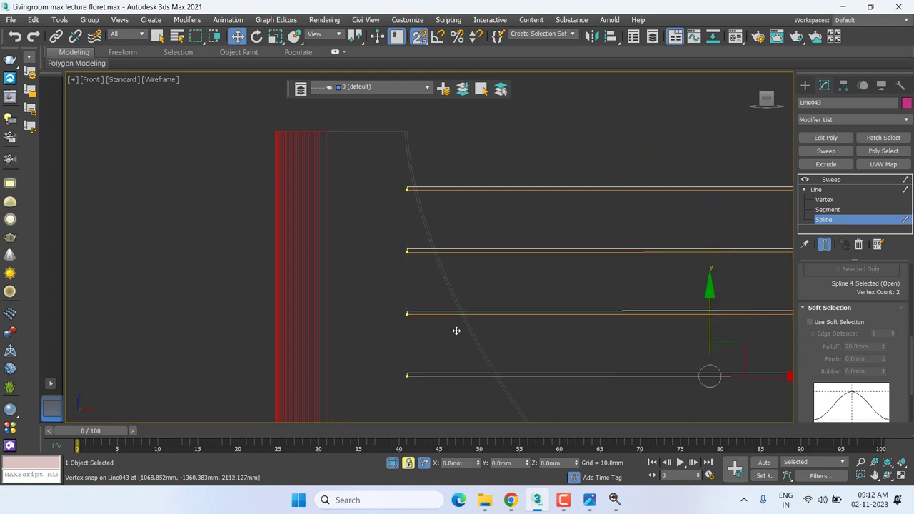
scroll(455, 331, down, 2)
middle_drag(455, 331, 398, 194)
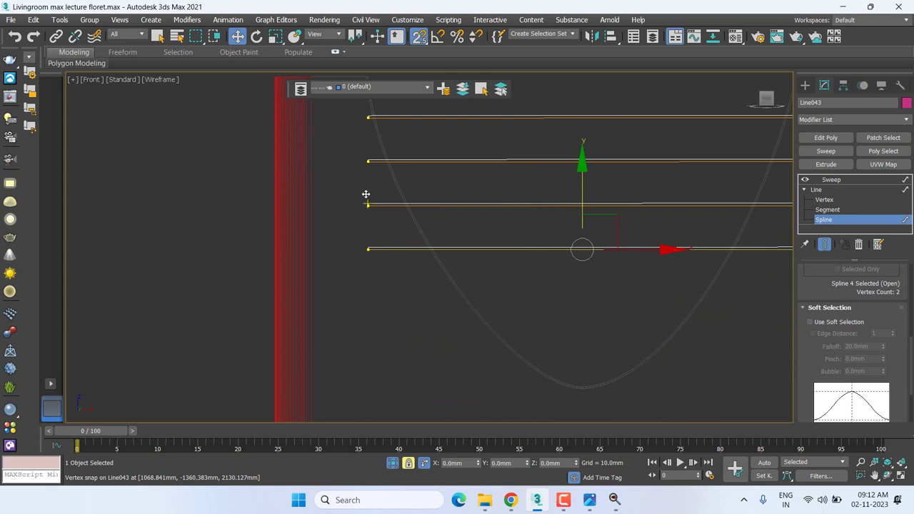
shift+drag(358, 225, 365, 285)
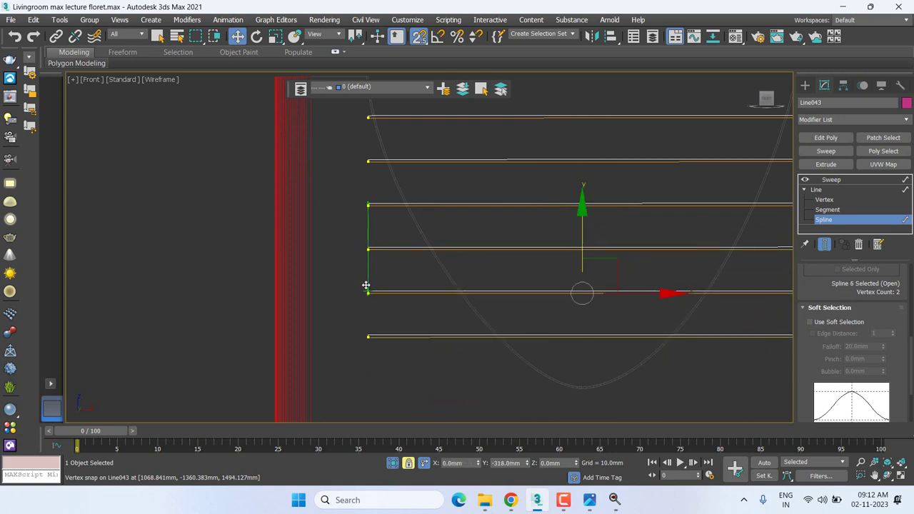
scroll(581, 296, down, 8)
scroll(565, 279, up, 6)
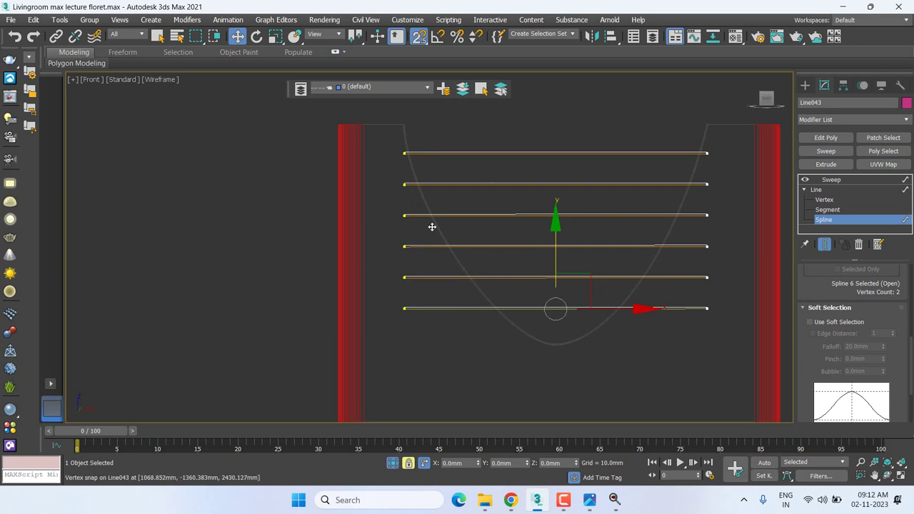
Unlock the selection and window-select the lower four shelf lines.
right_click(470, 246)
click(493, 260)
drag(452, 330, 385, 210)
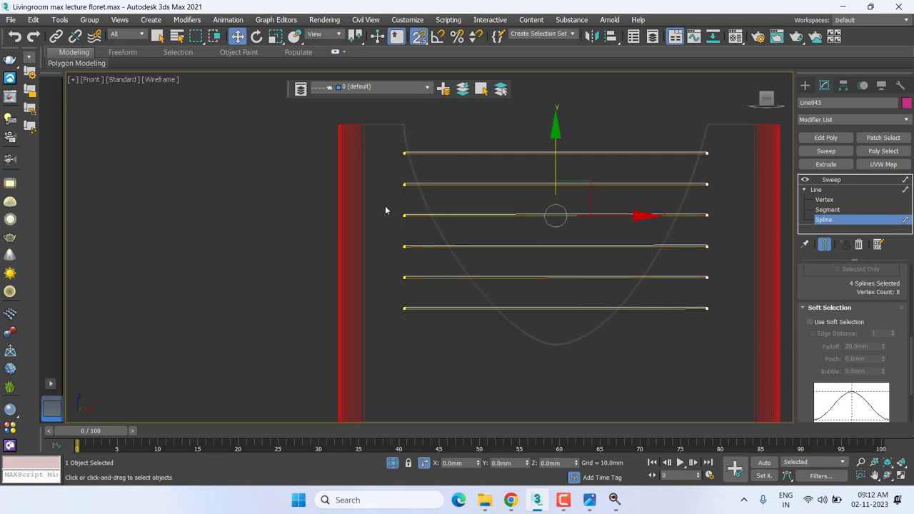
Delete the four selected lower shelf splines, leaving the top two.
key(Delete)
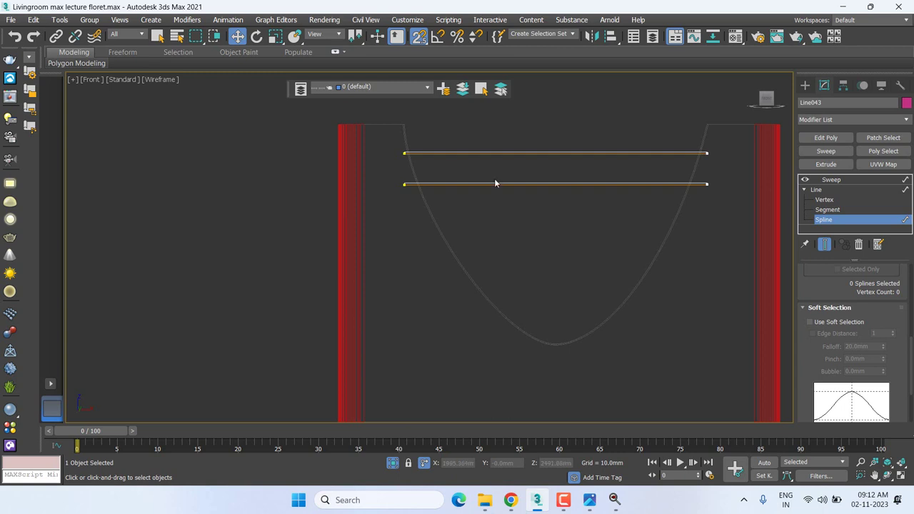
Select the two remaining shelf lines and zoom in on their left ends.
middle_drag(495, 184, 468, 185)
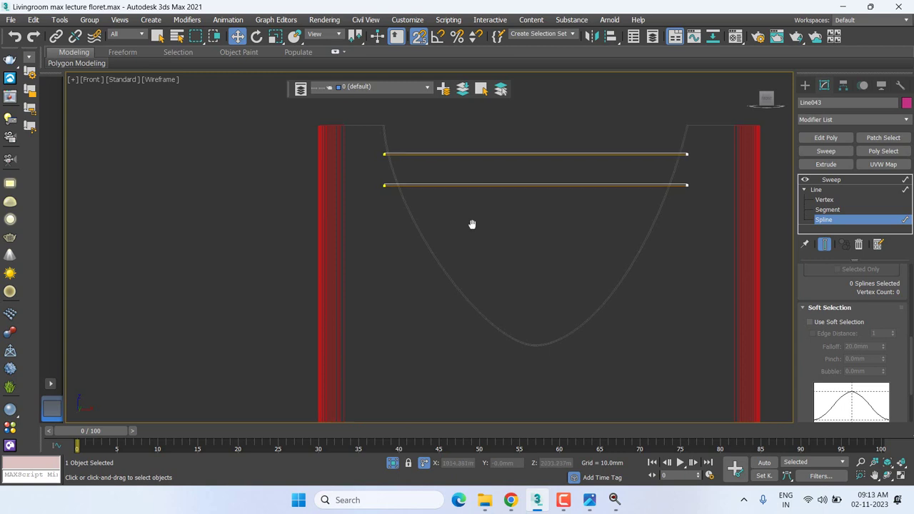
drag(349, 226, 720, 177)
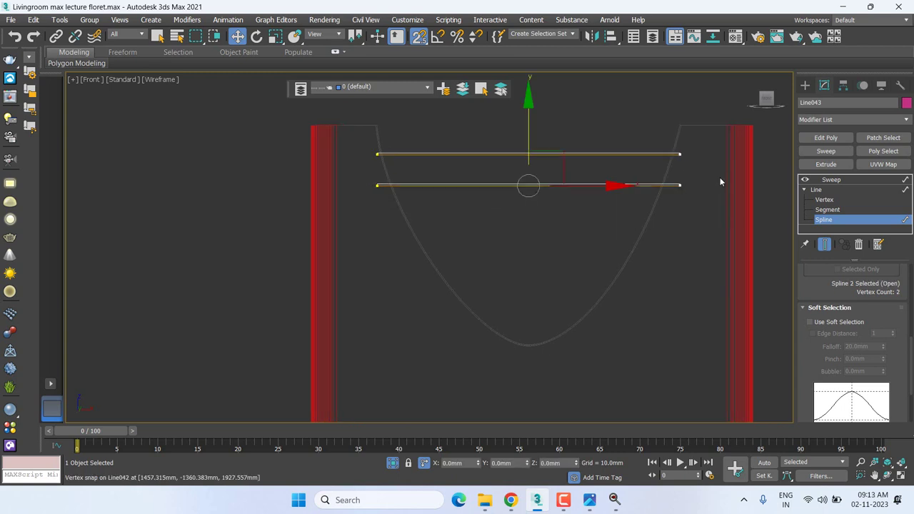
scroll(530, 164, up, 2)
scroll(540, 174, up, 2)
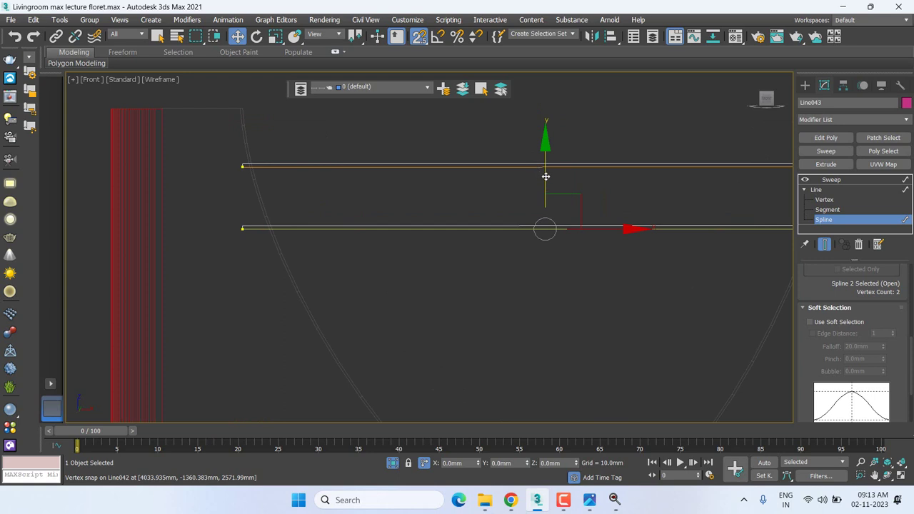
scroll(263, 182, up, 2)
middle_drag(373, 191, 376, 206)
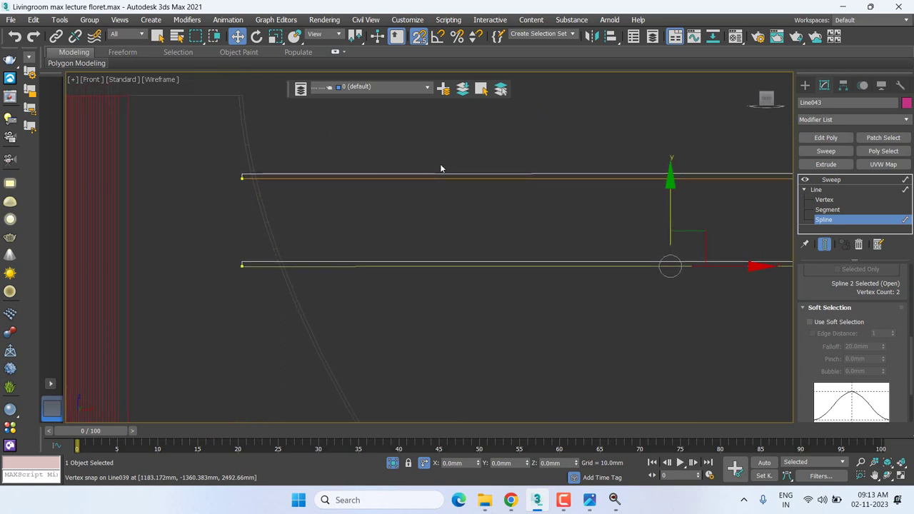
Clone the upper shelf line, snap the copy onto it, then offset it down by -1.
drag(440, 164, 421, 198)
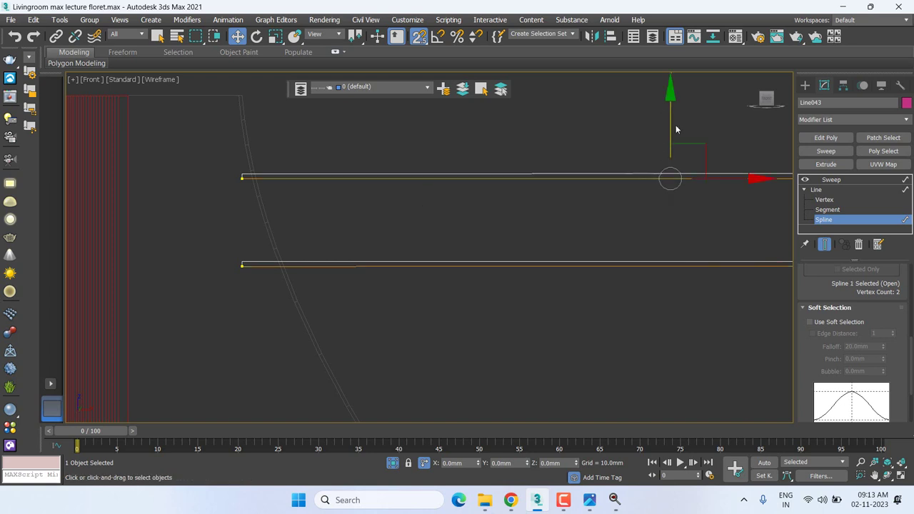
drag(672, 110, 670, 193)
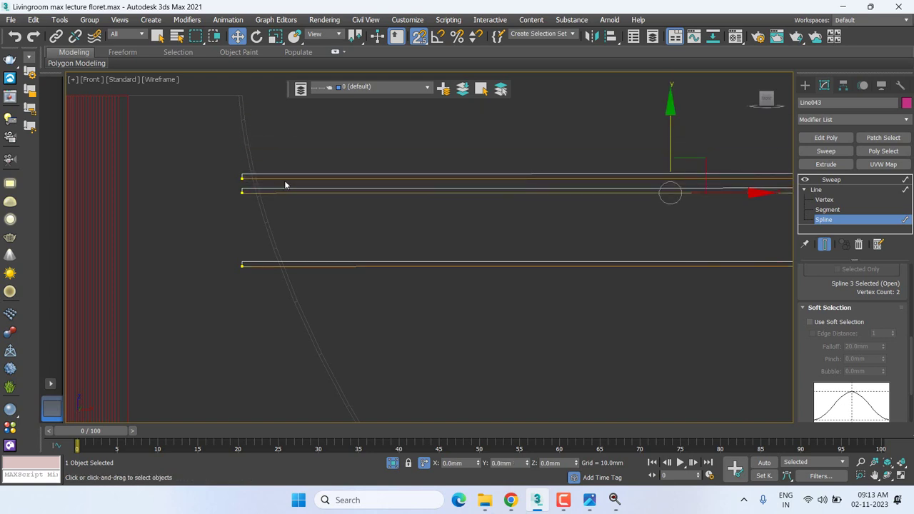
scroll(243, 188, up, 2)
right_click(231, 187)
key(space)
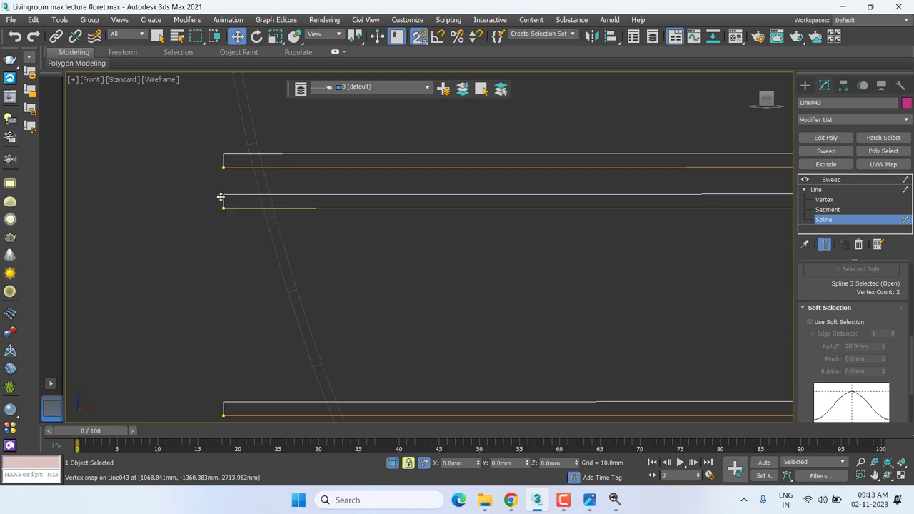
drag(223, 195, 223, 169)
scroll(524, 245, down, 2)
scroll(371, 245, down, 2)
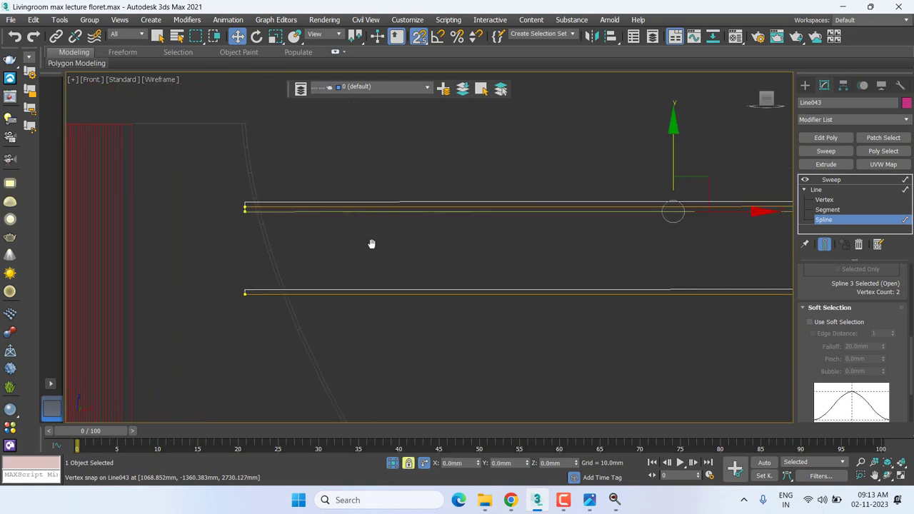
click(502, 463)
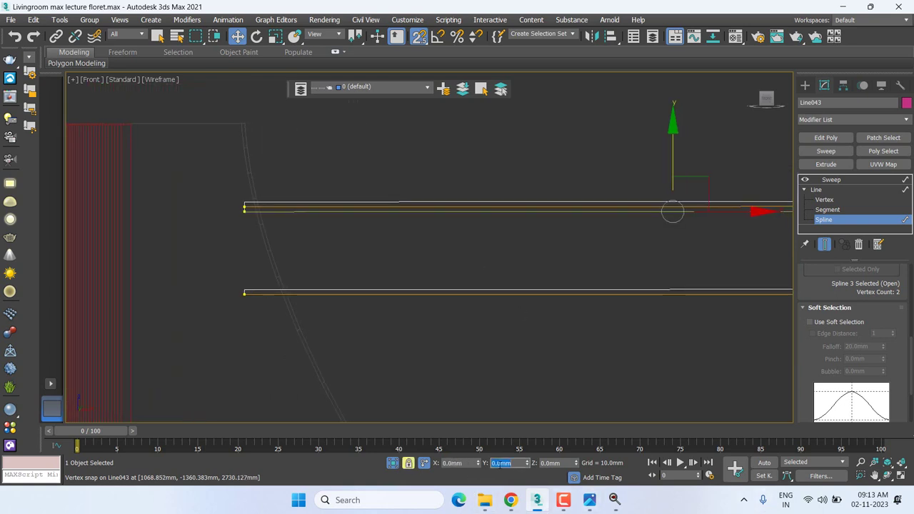
text(-1)
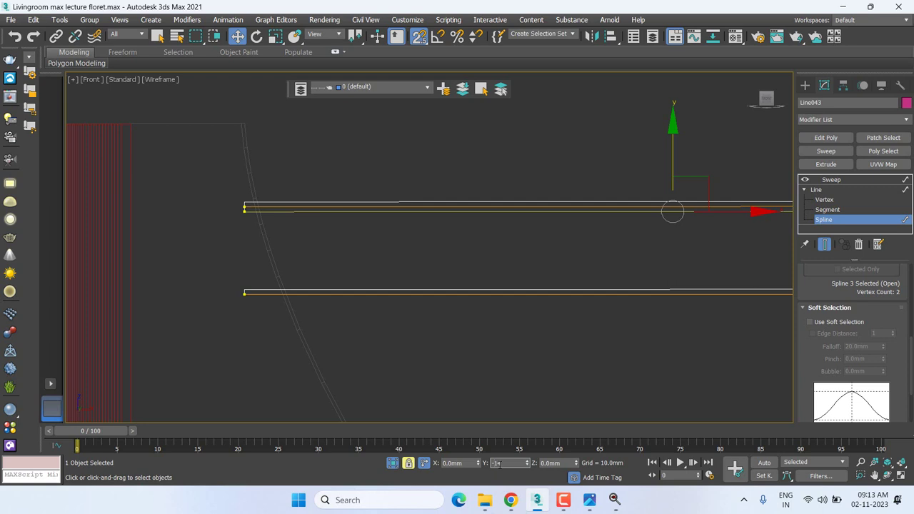
key(Return)
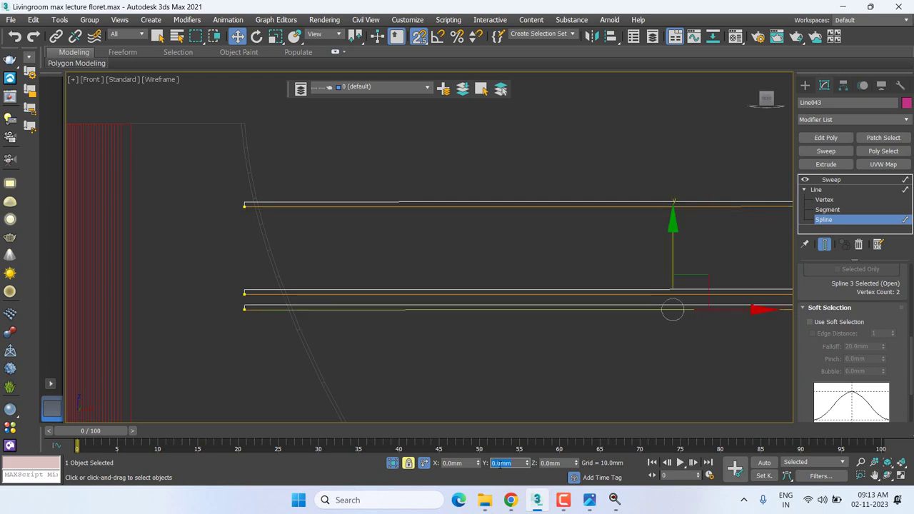
Unlock the selection and delete the extra middle shelf line.
scroll(404, 288, down, 3)
middle_drag(405, 288, 345, 185)
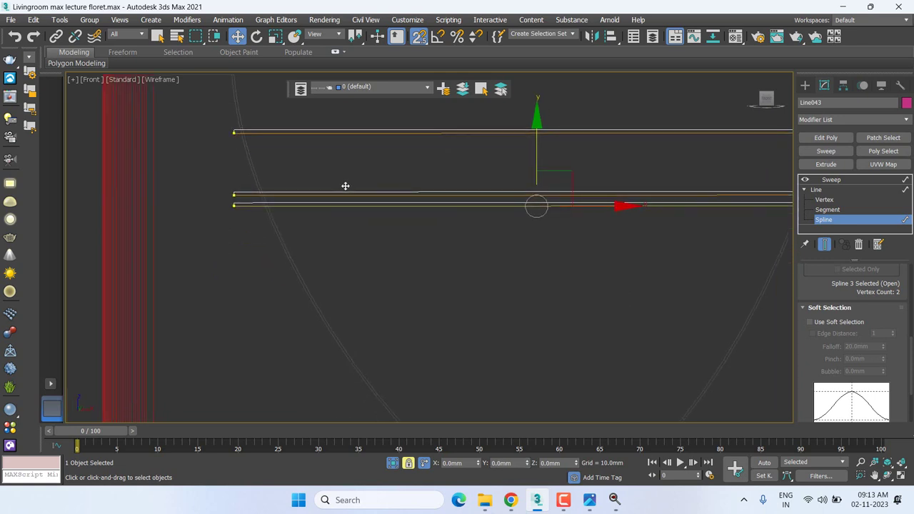
right_click(338, 196)
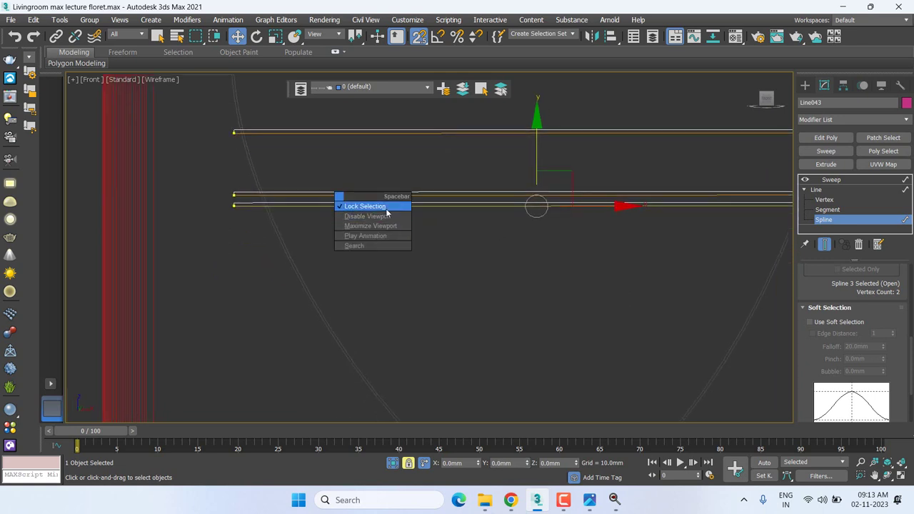
click(354, 205)
click(377, 194)
key(Delete)
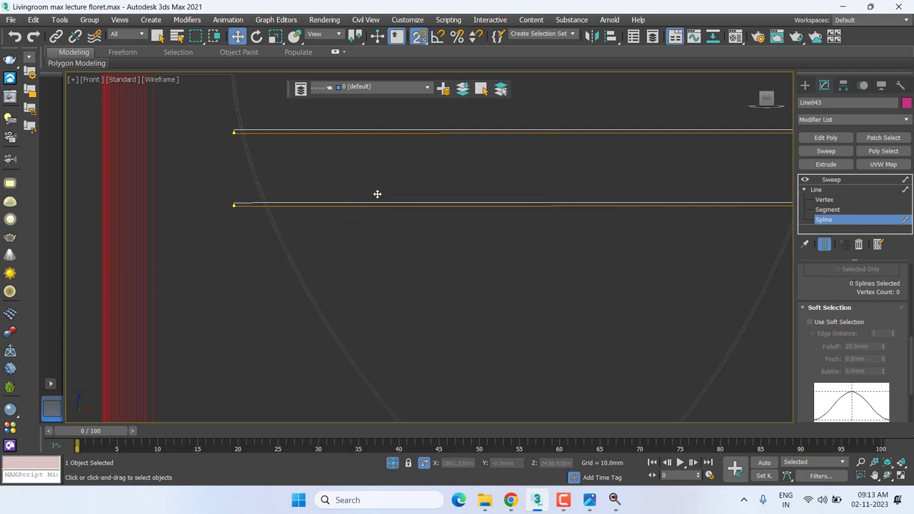
Lock the lower shelf line selection and undo a misplaced downward copy.
click(419, 206)
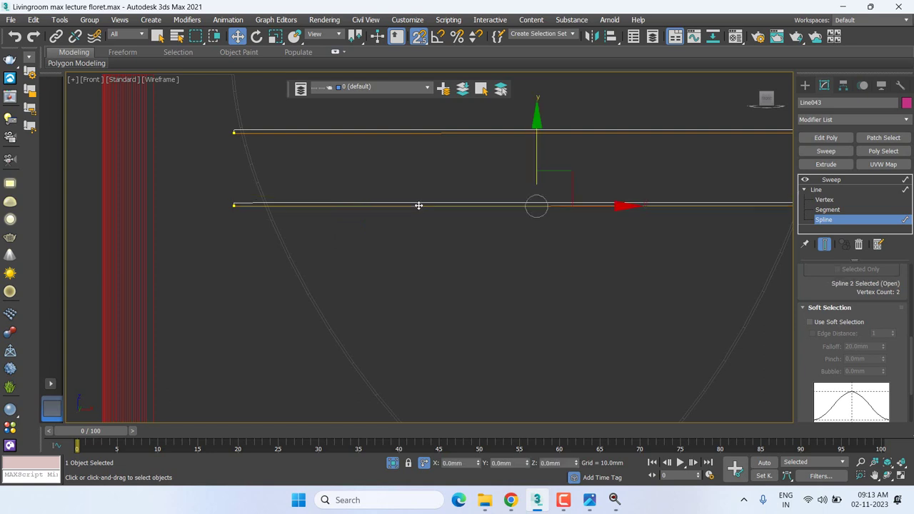
middle_drag(299, 166, 298, 186)
right_click(298, 186)
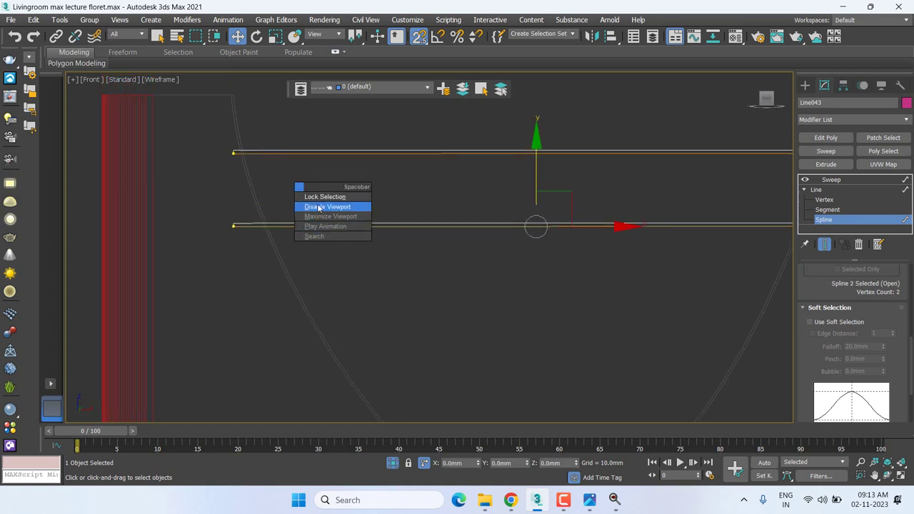
click(314, 196)
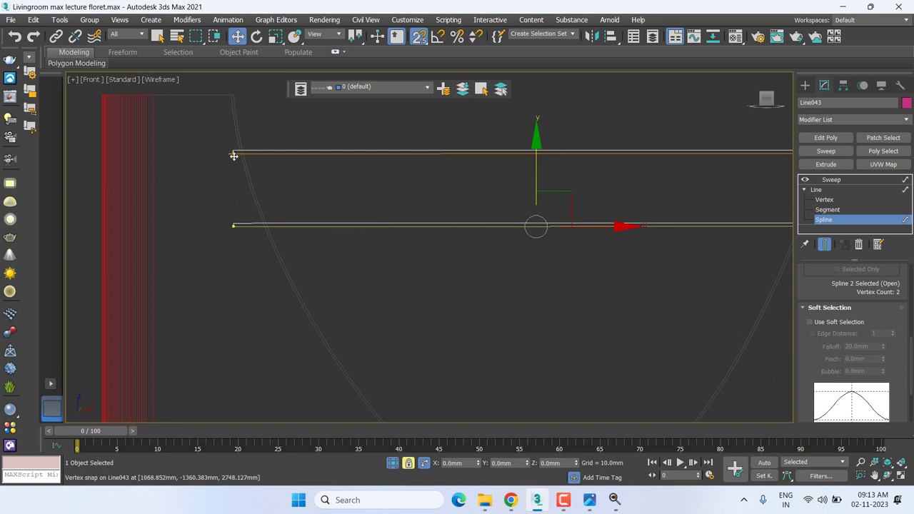
shift+drag(233, 156, 228, 214)
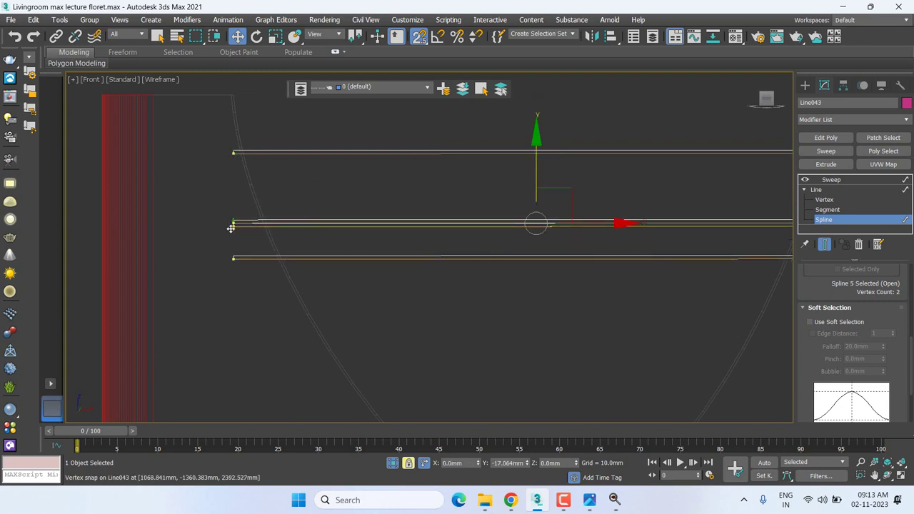
key(ctrl+z)
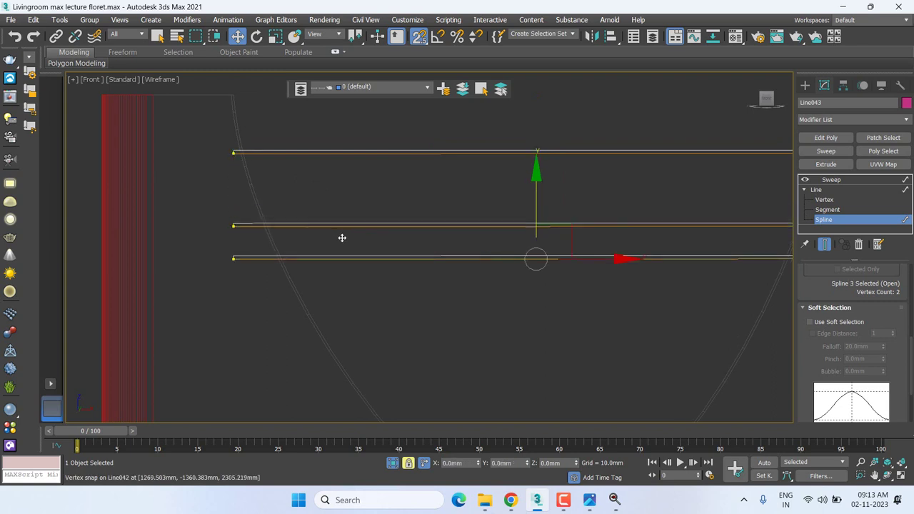
key(ctrl+z)
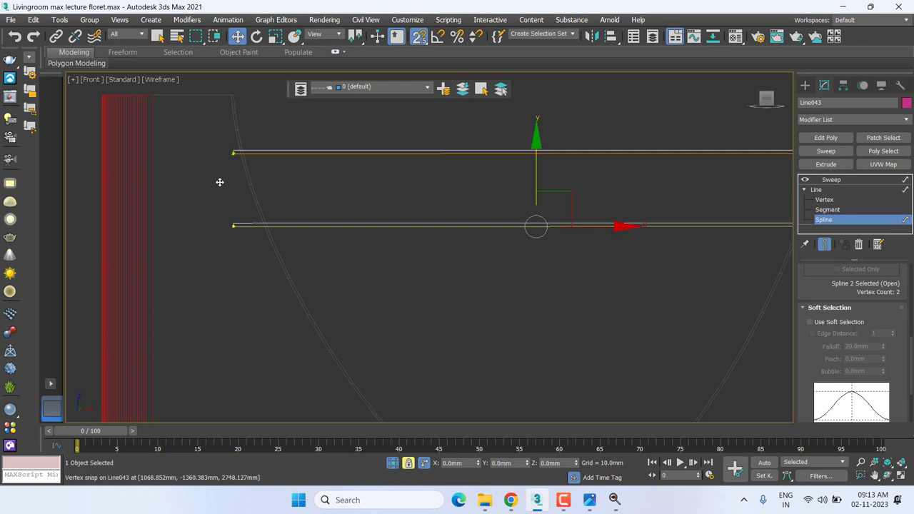
Clone the shelf line downward step by step to complete five evenly spaced shelves.
shift+drag(230, 154, 232, 227)
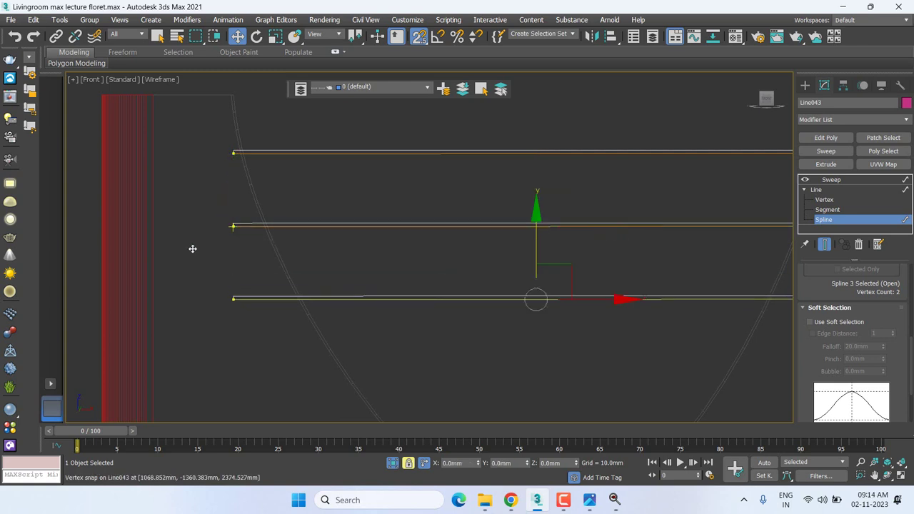
shift+drag(234, 299, 234, 371)
mouse_move(305, 239)
middle_down()
mouse_move(309, 219)
mouse_move(320, 220)
middle_up()
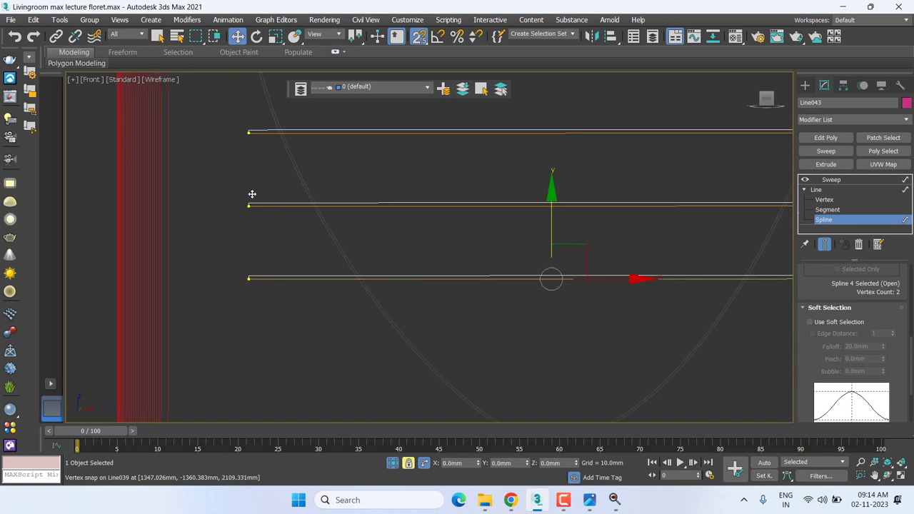
shift+drag(248, 205, 254, 284)
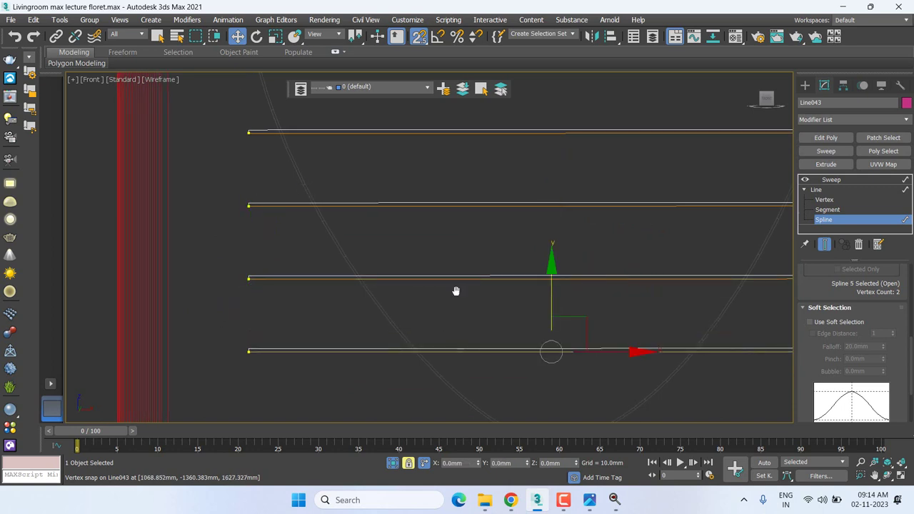
middle_drag(453, 291, 438, 203)
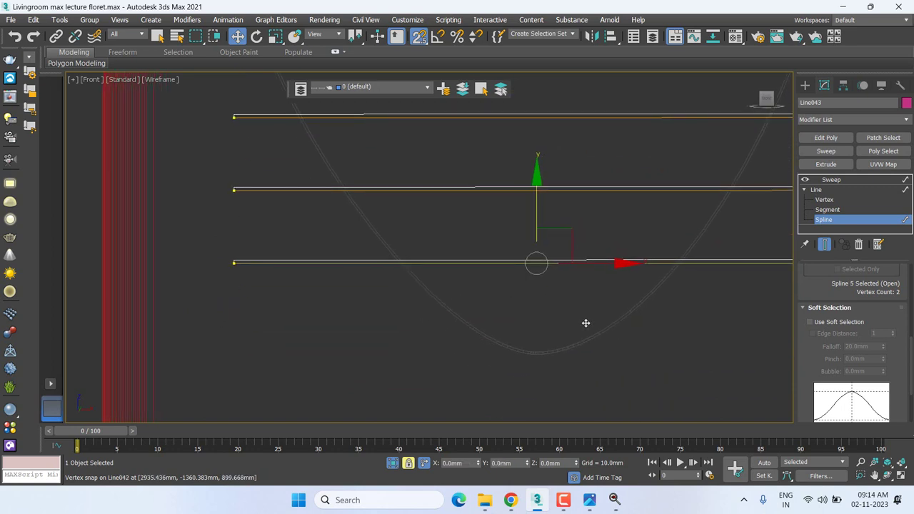
scroll(586, 323, down, 3)
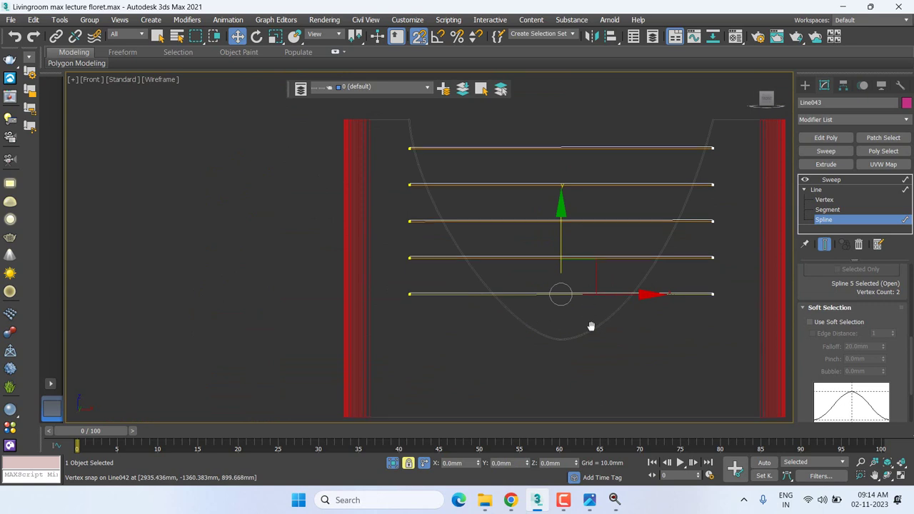
middle_drag(590, 324, 570, 343)
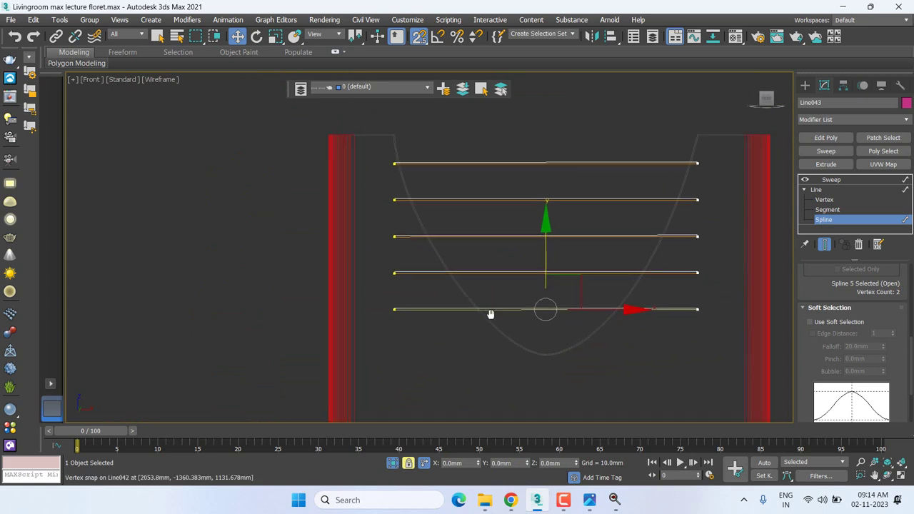
click(837, 201)
Unlock the selection and slide the top shelf's right end onto the arch curve.
scroll(693, 178, up, 3)
middle_drag(694, 175, 690, 214)
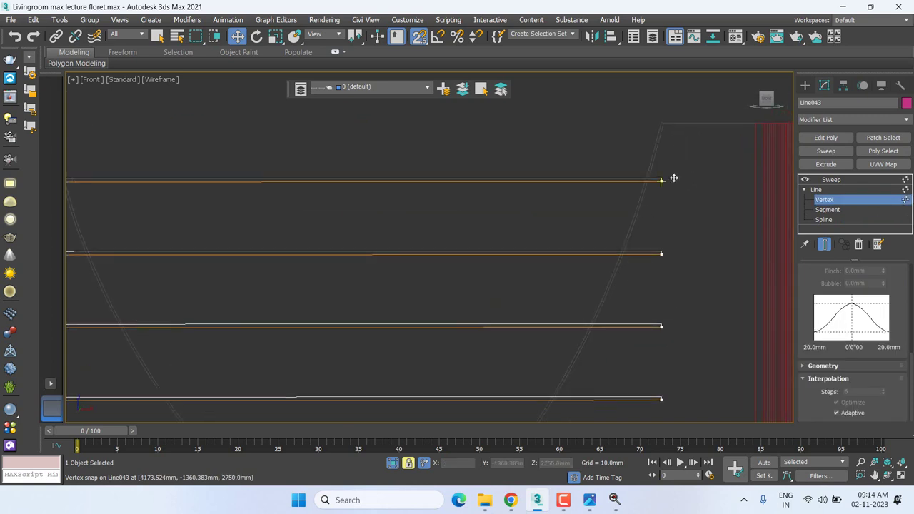
right_click(666, 201)
click(692, 212)
scroll(678, 170, up, 2)
drag(678, 172, 633, 191)
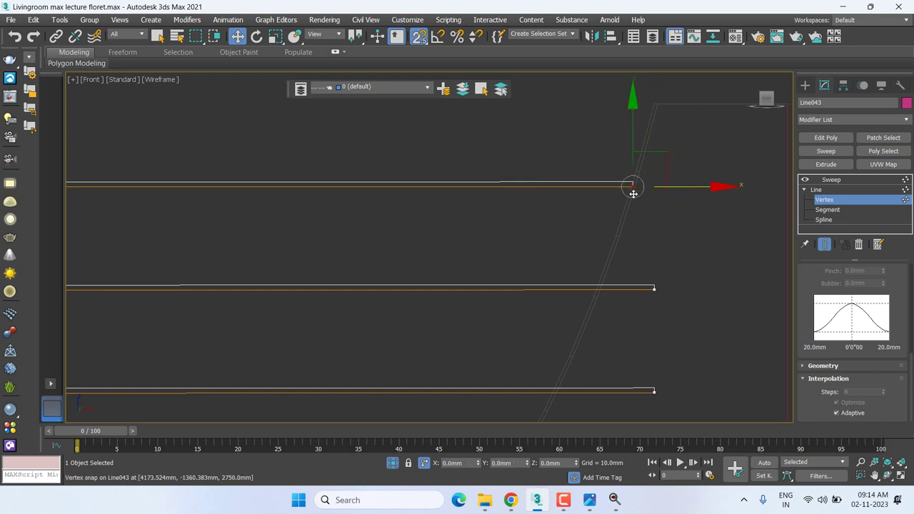
Region-select the end vertex of the next shelf line down.
scroll(633, 193, up, 3)
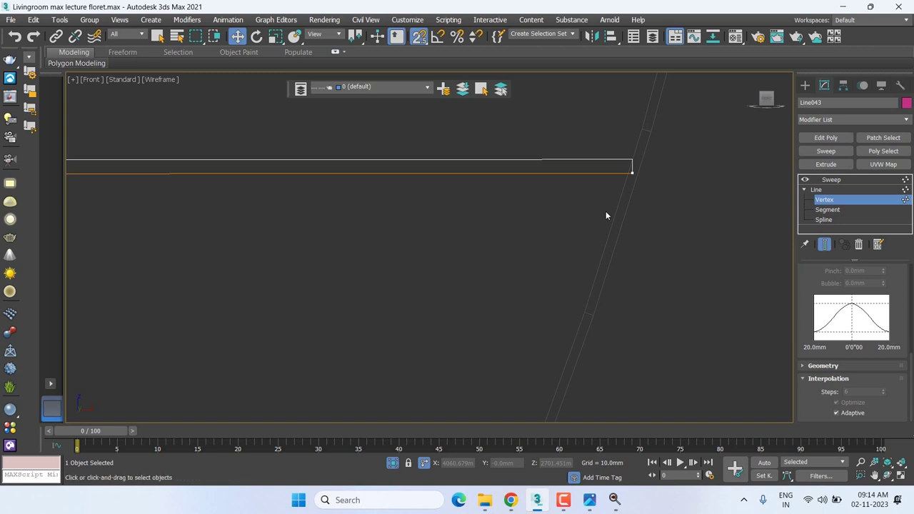
scroll(614, 215, down, 2)
scroll(626, 218, down, 3)
scroll(628, 221, down, 2)
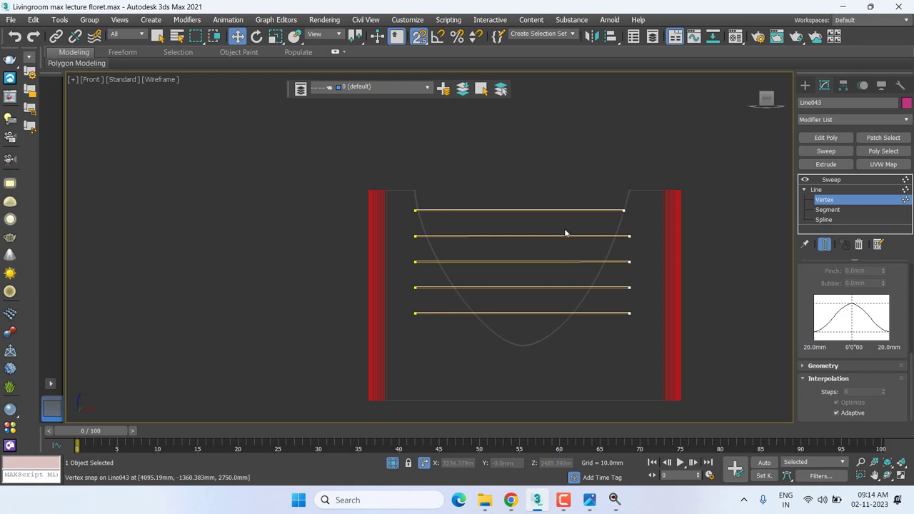
scroll(565, 232, up, 2)
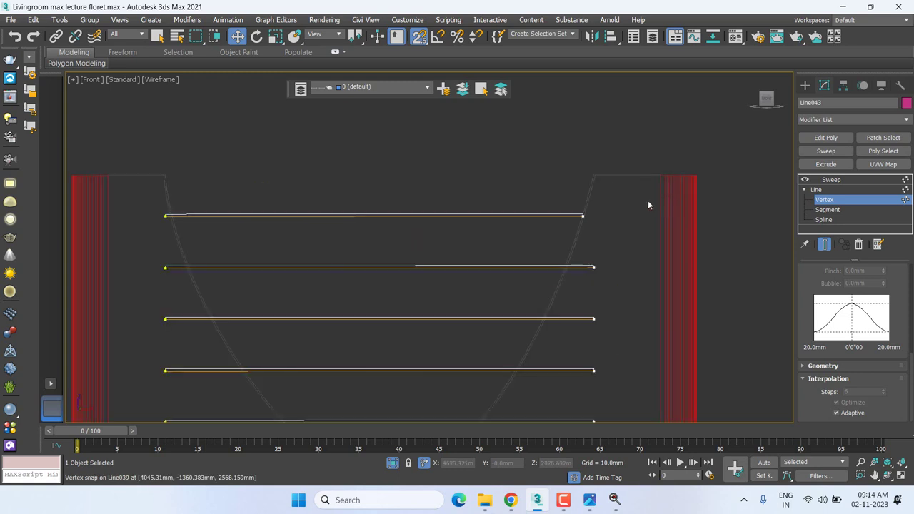
scroll(533, 230, up, 3)
scroll(332, 287, up, 3)
drag(276, 314, 353, 243)
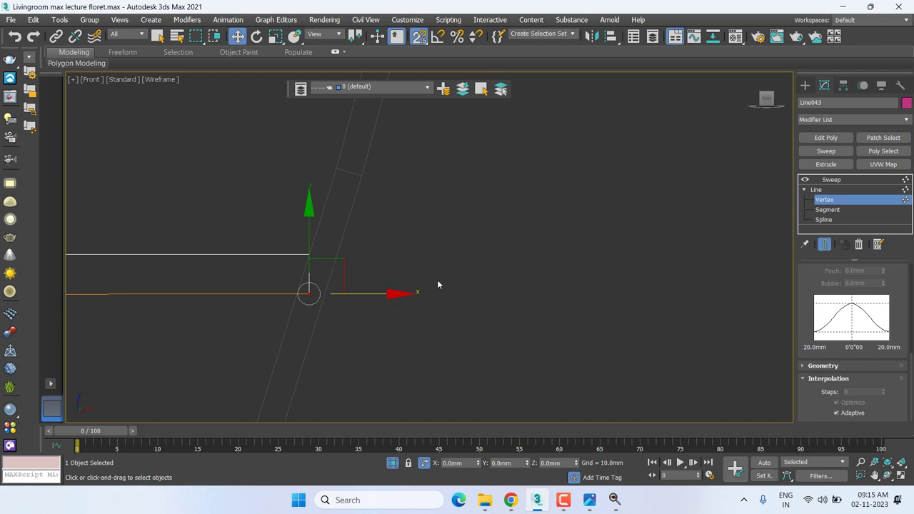
Move the selected end onto the arch, then pull the middle line's right end left to it.
mouse_move(437, 280)
middle_down()
mouse_move(448, 298)
mouse_move(550, 208)
mouse_move(544, 350)
middle_up()
drag(544, 351, 620, 284)
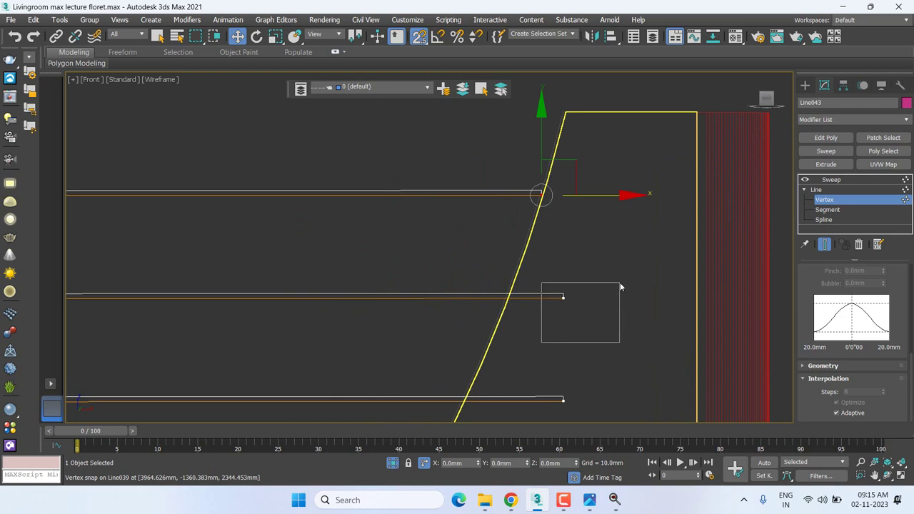
drag(561, 299, 486, 304)
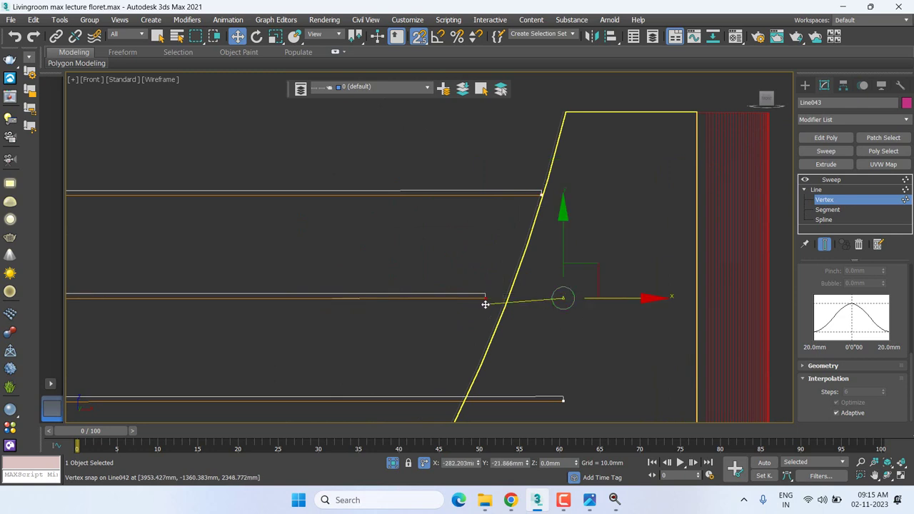
drag(485, 304, 486, 305)
Move the shelf end point left onto the frame's diagonal edge.
scroll(561, 105, up, 3)
scroll(526, 110, up, 3)
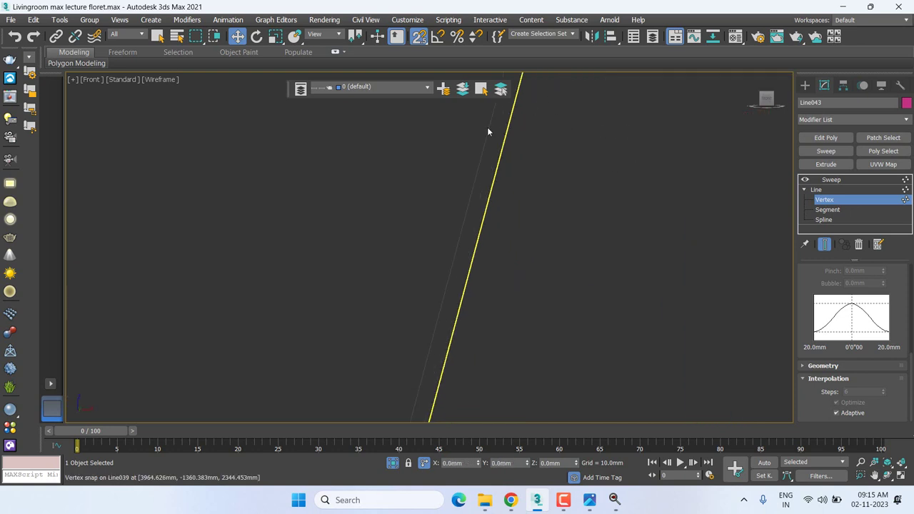
scroll(582, 149, down, 4)
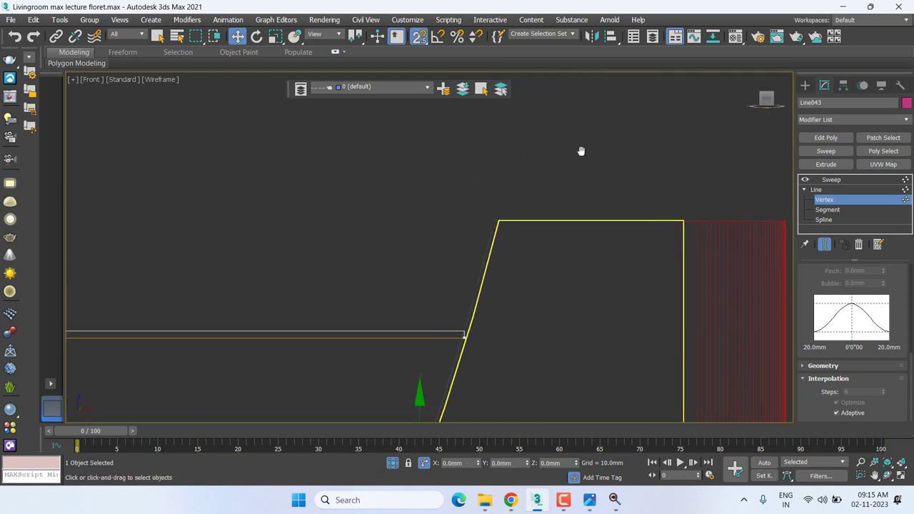
scroll(465, 360, up, 2)
scroll(544, 312, up, 3)
scroll(544, 313, up, 2)
scroll(557, 255, up, 2)
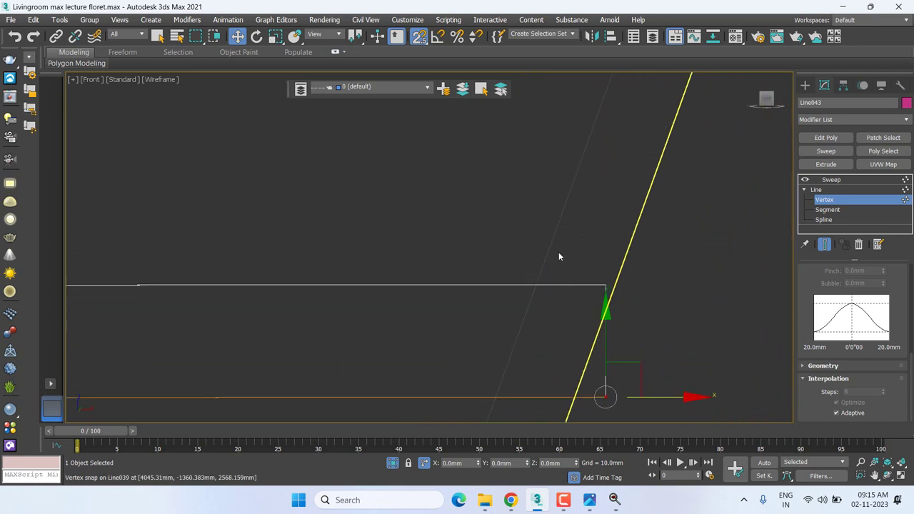
middle_drag(676, 391, 698, 323)
drag(698, 324, 559, 304)
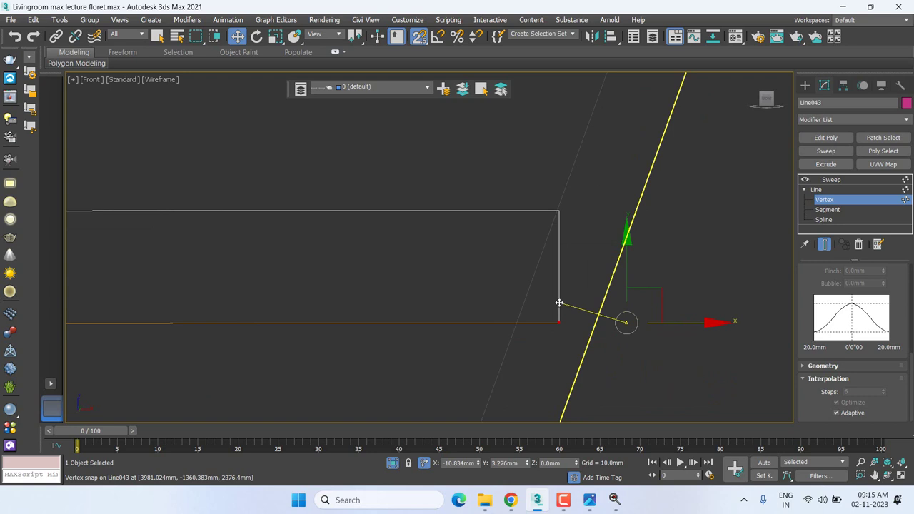
Snap the shelf end point onto the yellow diagonal arch line.
scroll(550, 368, down, 4)
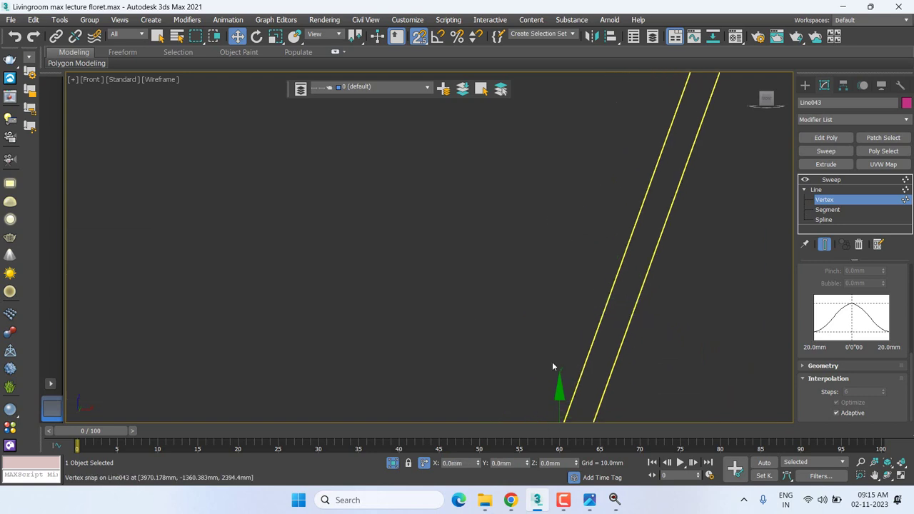
middle_drag(579, 281, 596, 299)
scroll(621, 210, down, 2)
scroll(648, 182, up, 5)
scroll(590, 204, down, 4)
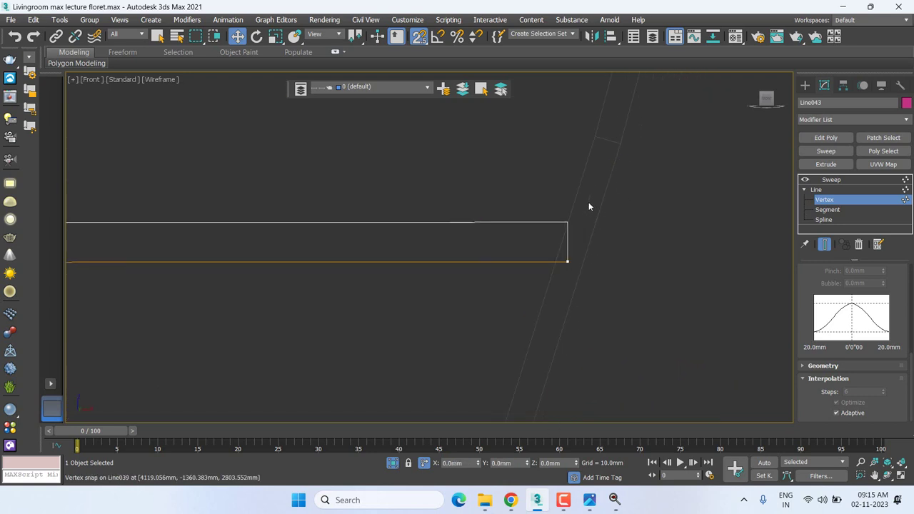
scroll(556, 240, up, 3)
scroll(520, 283, up, 2)
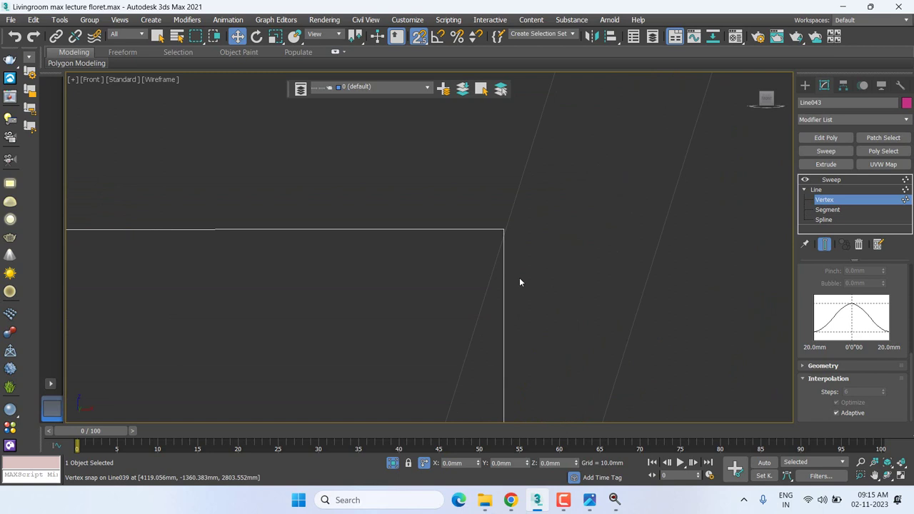
scroll(519, 278, down, 2)
middle_drag(523, 295, 585, 214)
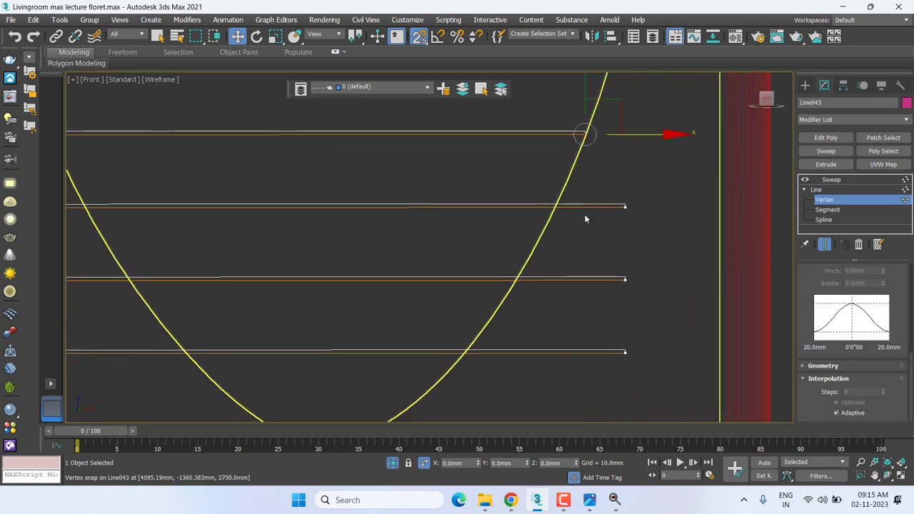
scroll(651, 186, up, 3)
scroll(660, 218, up, 1)
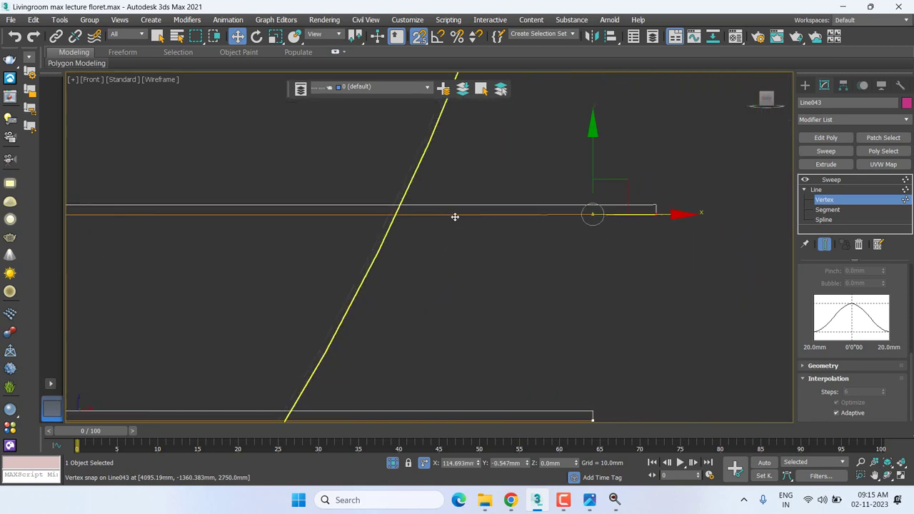
drag(592, 213, 395, 213)
Slide the second shelf's right end along X so it stops at the arch curve.
scroll(395, 213, up, 3)
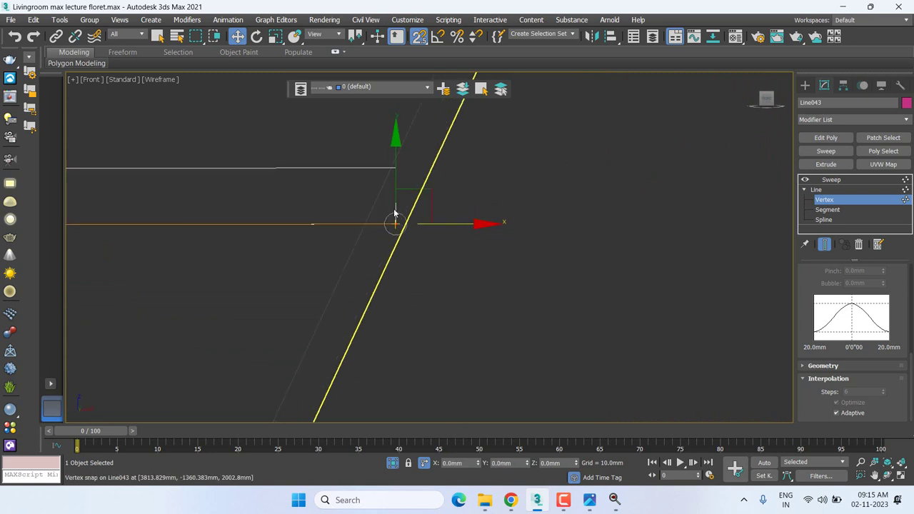
scroll(395, 213, down, 3)
scroll(459, 196, up, 2)
scroll(472, 178, up, 4)
middle_drag(494, 155, 435, 176)
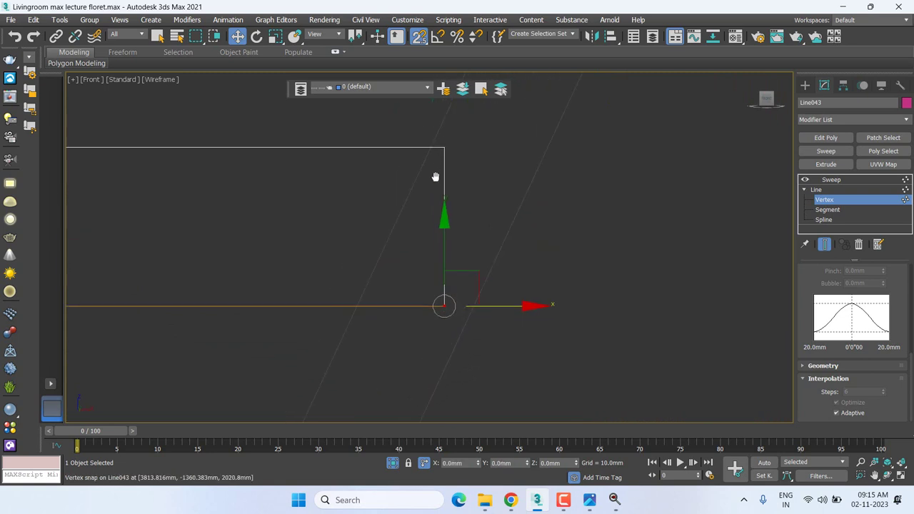
scroll(429, 163, up, 2)
drag(511, 379, 437, 357)
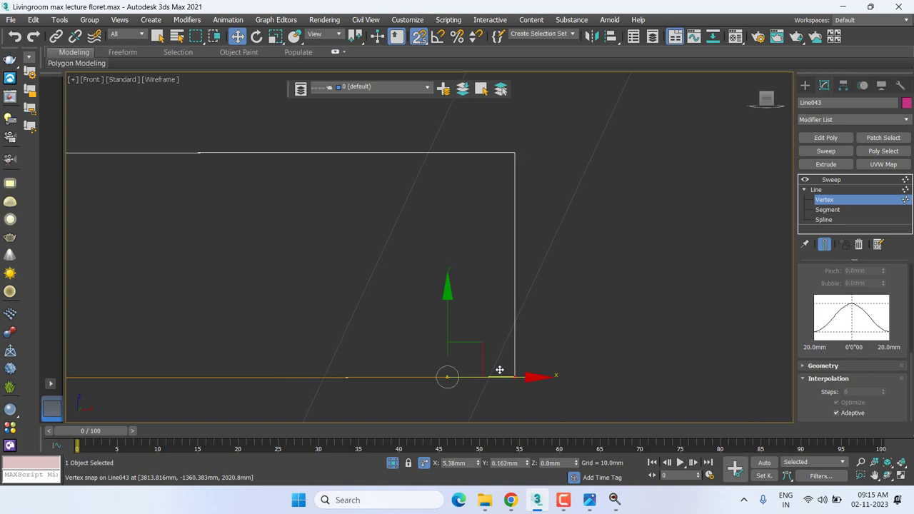
scroll(612, 281, down, 2)
scroll(643, 296, down, 5)
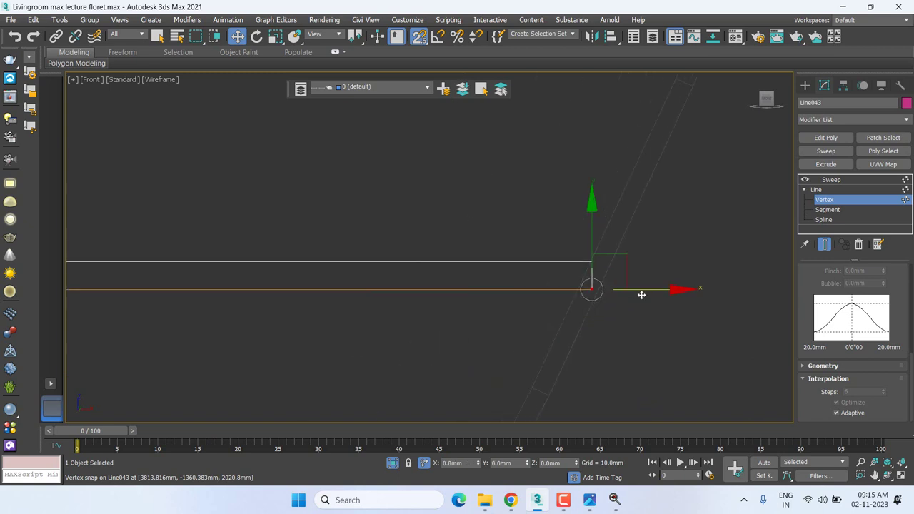
scroll(639, 292, up, 3)
scroll(630, 337, up, 3)
scroll(643, 307, down, 5)
With snaps off, pull the lowest shelf's right end left toward the arch.
scroll(657, 314, up, 1)
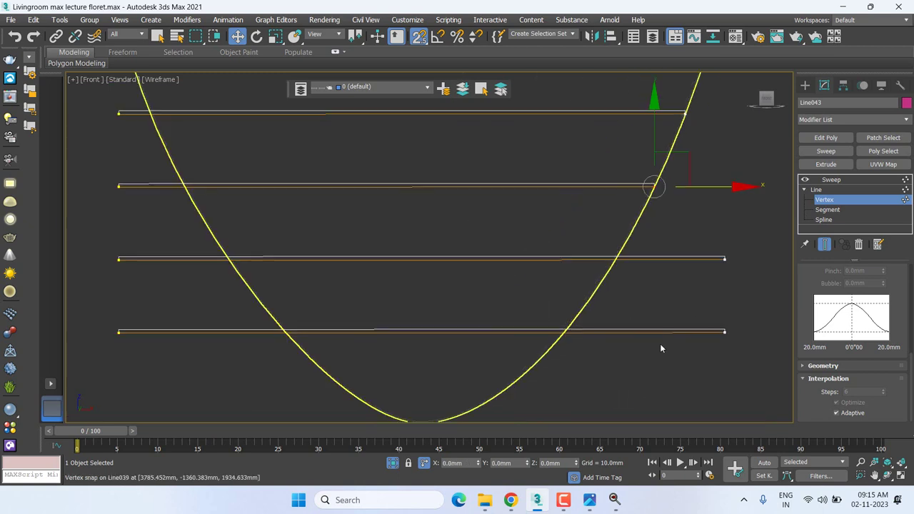
drag(694, 359, 752, 309)
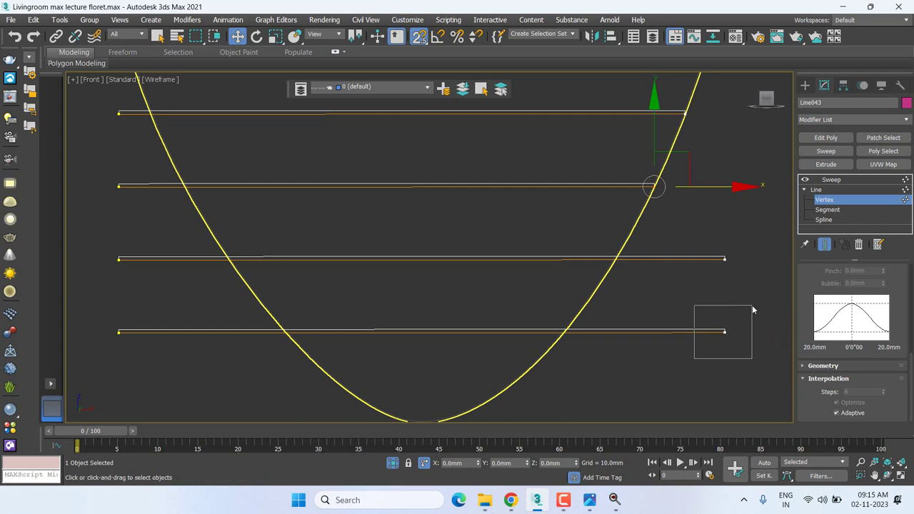
drag(752, 310, 752, 309)
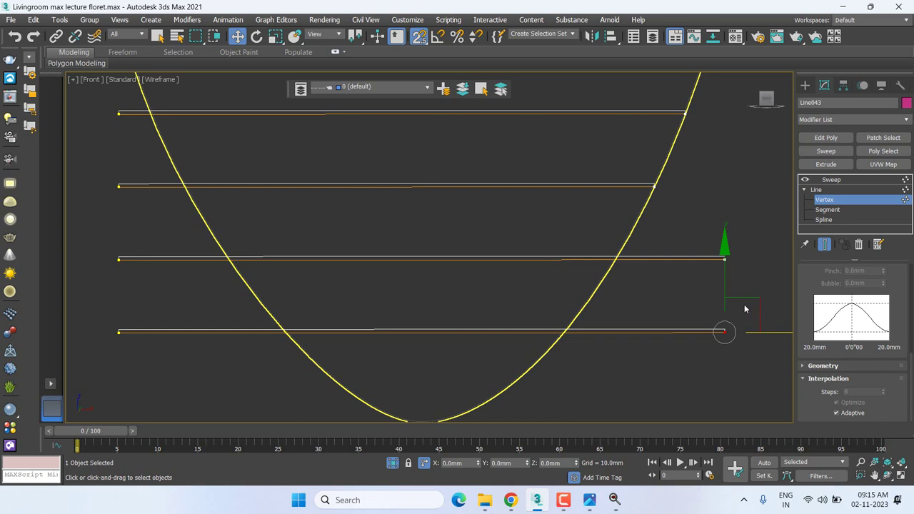
scroll(744, 308, down, 2)
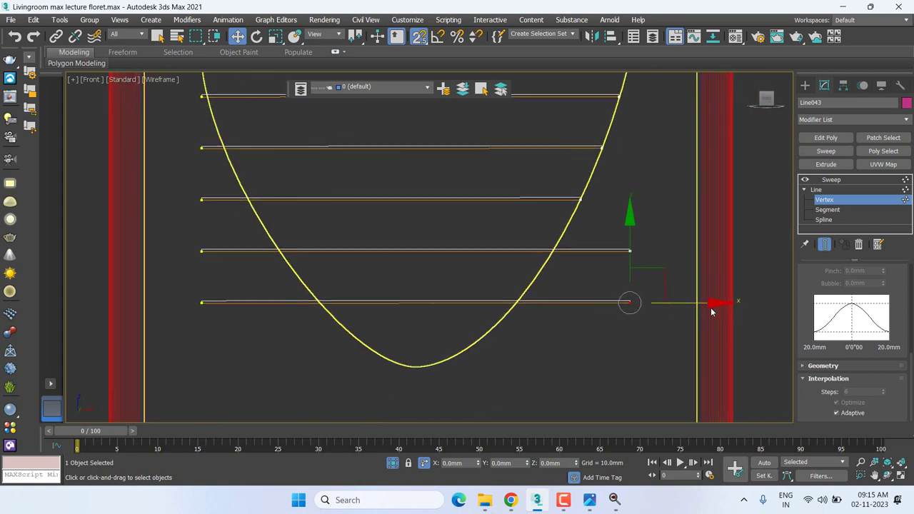
scroll(520, 293, up, 3)
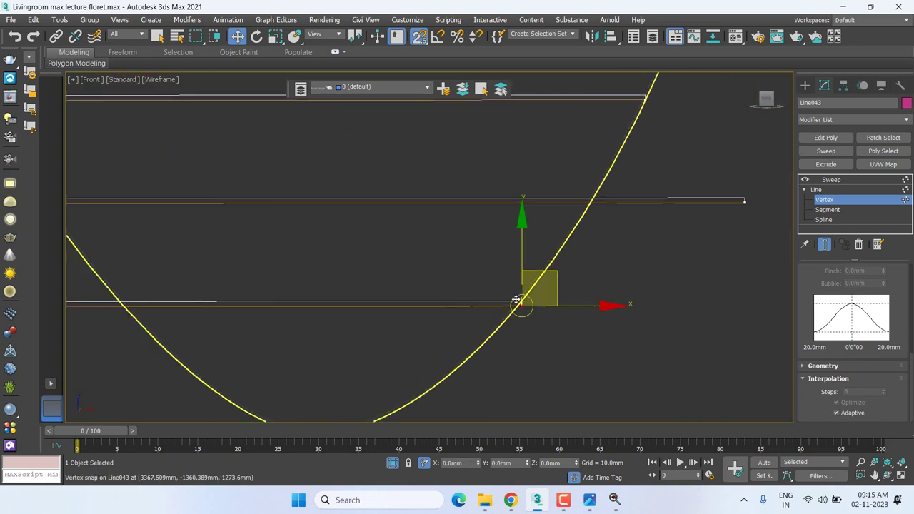
scroll(533, 307, up, 4)
scroll(545, 313, up, 3)
middle_drag(552, 351, 552, 344)
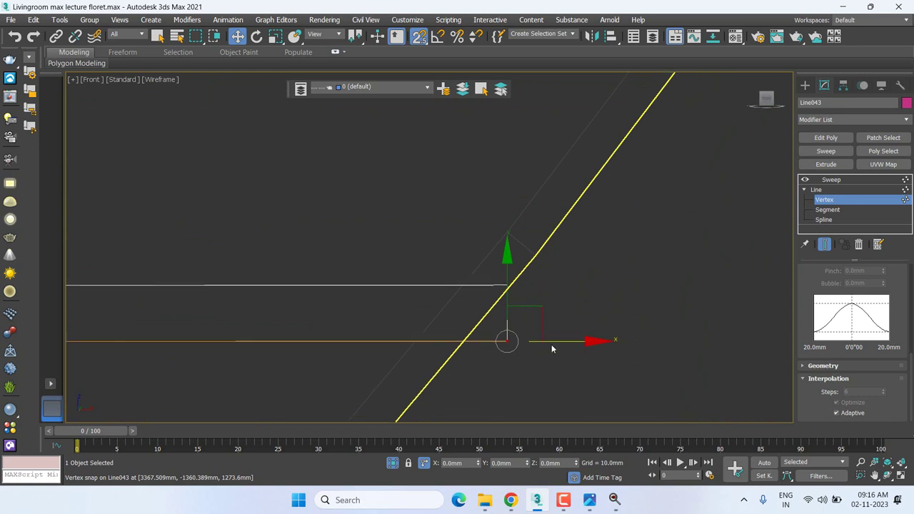
key(s)
mouse_move(557, 345)
mouse_down()
mouse_move(493, 342)
mouse_move(548, 337)
mouse_up()
click(377, 401)
click(448, 341)
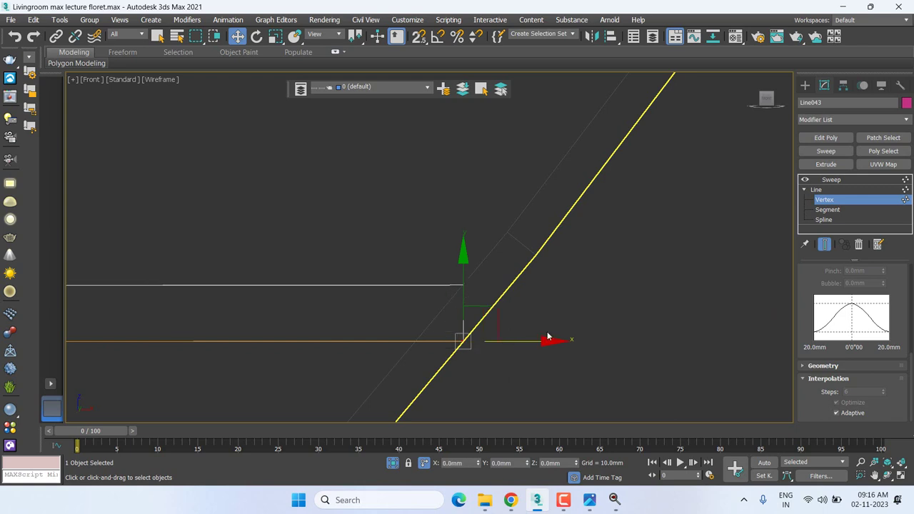
Move a shelf's far end left to the curve and select a lower shelf's left end.
scroll(548, 338, down, 3)
middle_drag(547, 265, 671, 255)
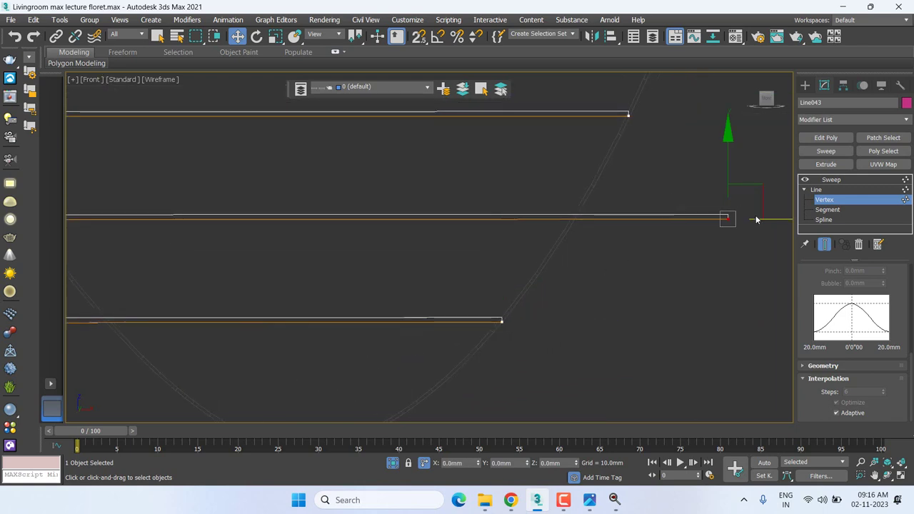
mouse_move(757, 220)
mouse_down()
mouse_move(557, 215)
mouse_move(691, 223)
mouse_up()
scroll(583, 227, up, 4)
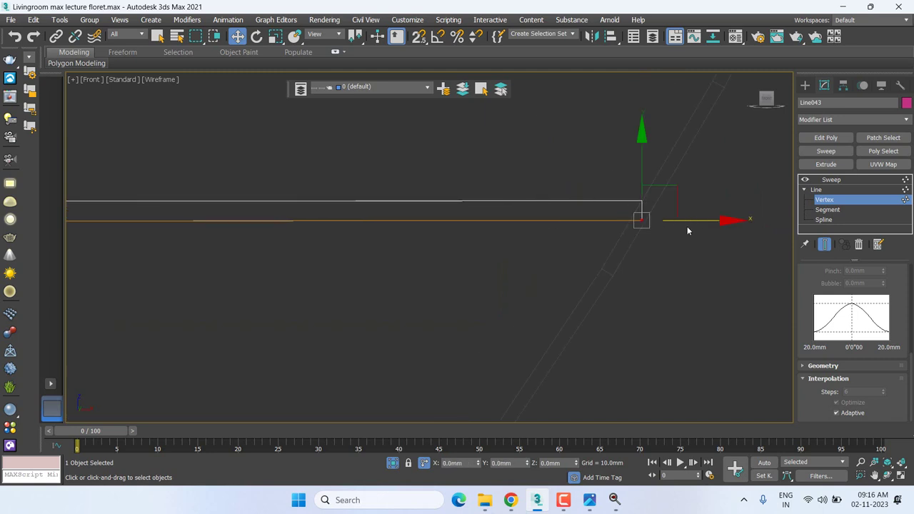
scroll(687, 227, down, 4)
scroll(503, 285, down, 3)
scroll(369, 300, up, 2)
mouse_move(367, 249)
mouse_down()
mouse_move(408, 293)
mouse_move(618, 275)
mouse_up()
scroll(408, 273, up, 3)
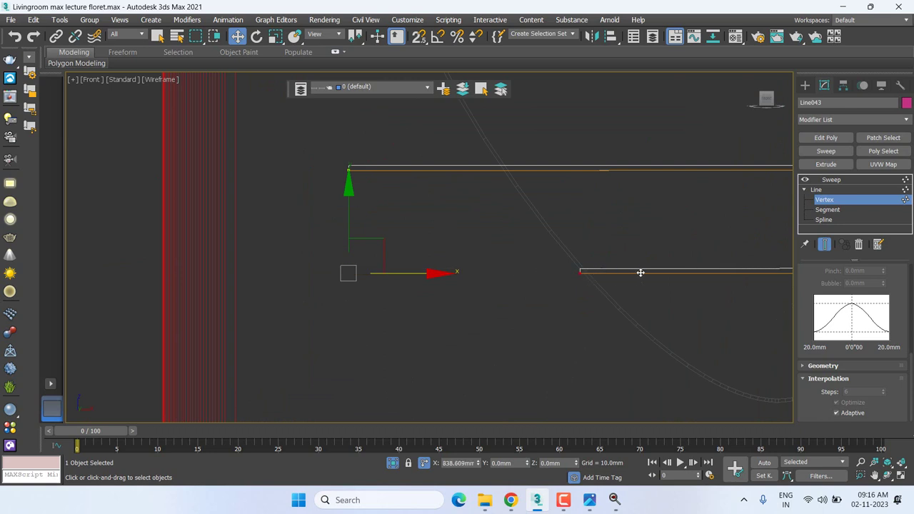
scroll(619, 275, down, 2)
scroll(614, 271, down, 2)
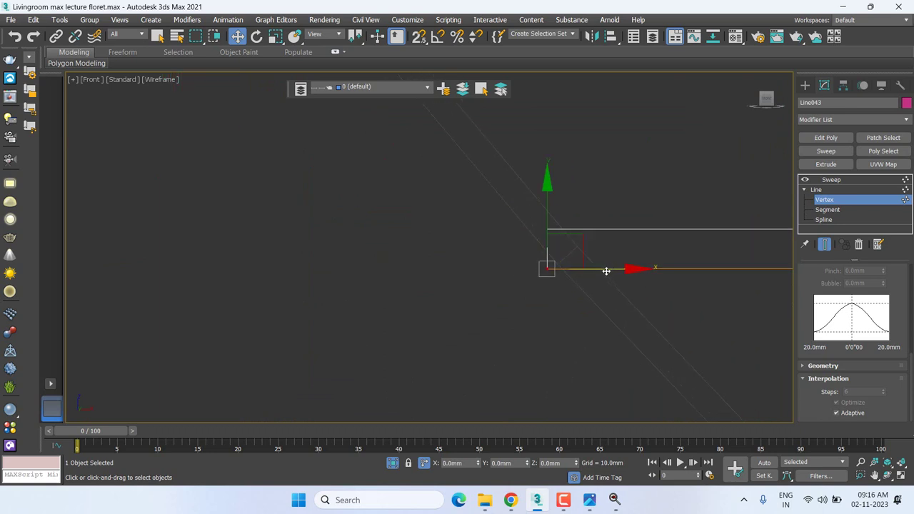
drag(606, 267, 617, 272)
Place and fine-tune that shelf's left end exactly on the curved frame.
middle_drag(619, 270, 375, 188)
scroll(374, 187, up, 3)
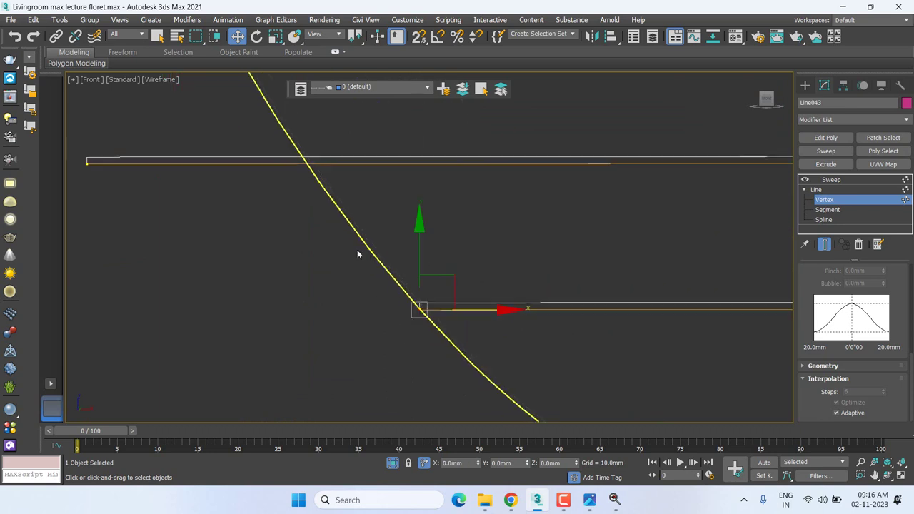
middle_drag(360, 253, 382, 295)
scroll(383, 295, down, 2)
drag(423, 289, 340, 275)
scroll(341, 276, up, 3)
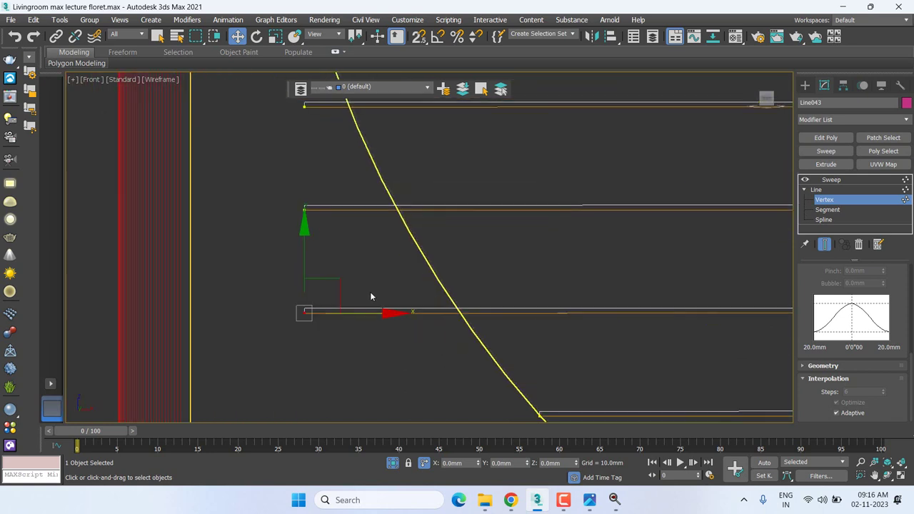
drag(378, 314, 486, 312)
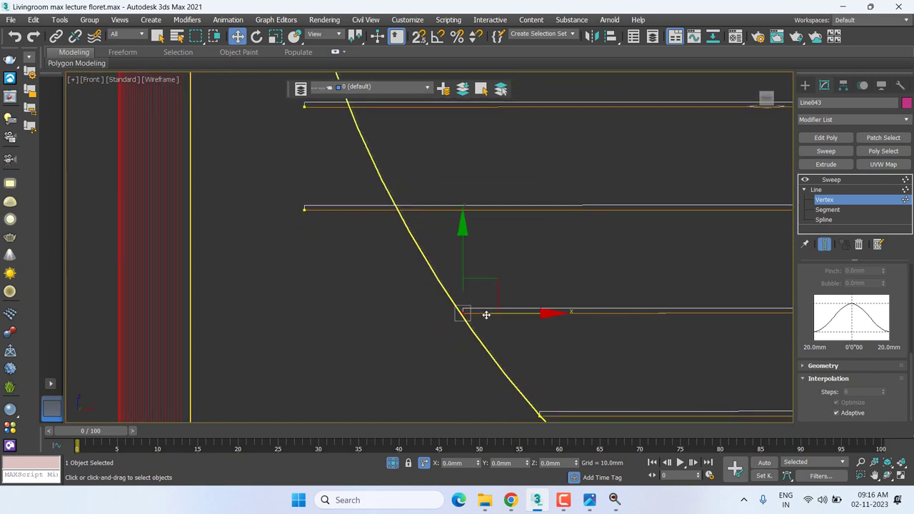
scroll(479, 312, up, 3)
drag(415, 308, 398, 300)
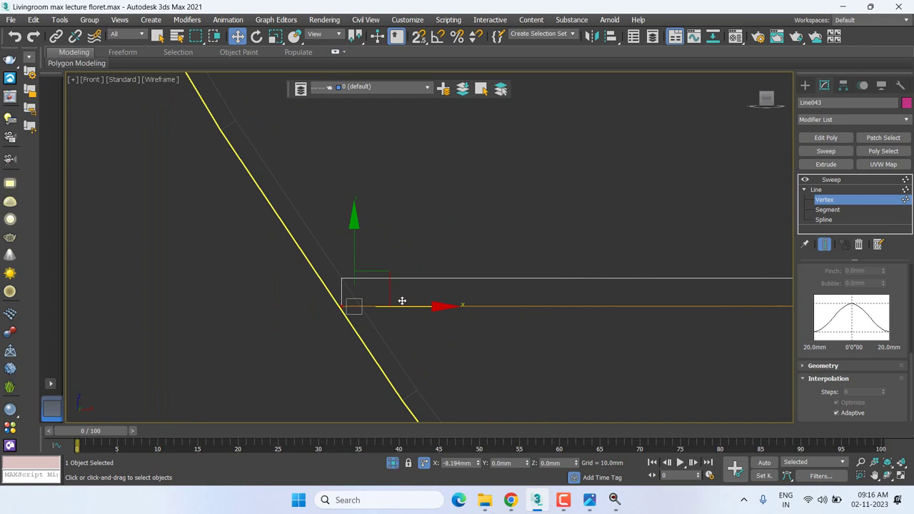
scroll(515, 332, down, 3)
scroll(392, 265, down, 3)
Move another shelf's left end point onto the arch curve.
click(417, 247)
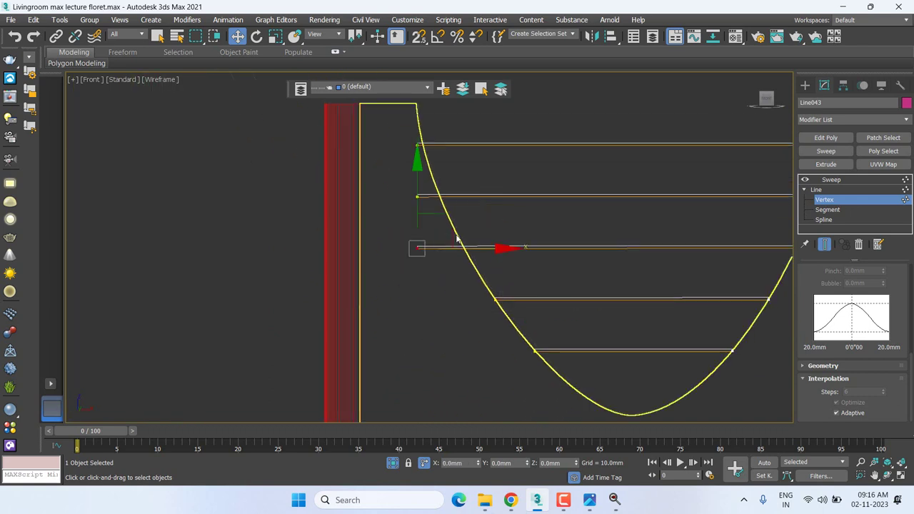
scroll(421, 280, up, 3)
drag(361, 285, 548, 280)
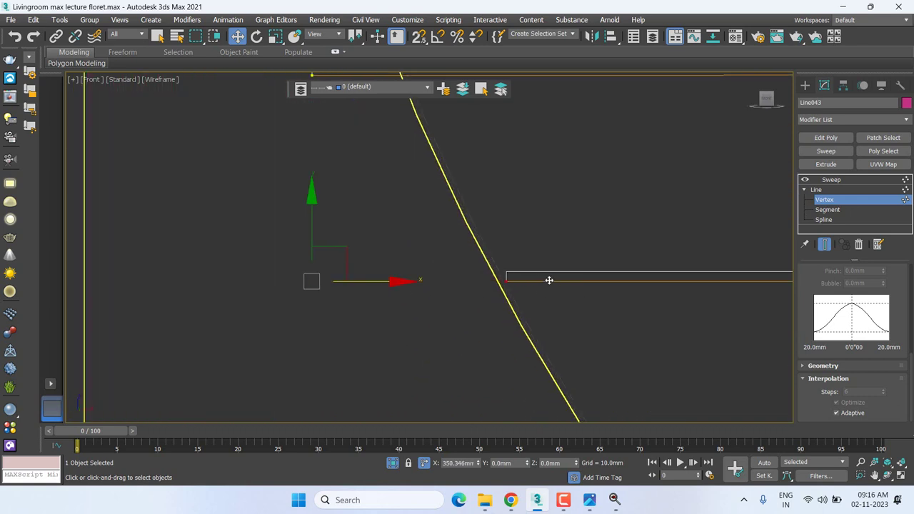
scroll(347, 325, down, 3)
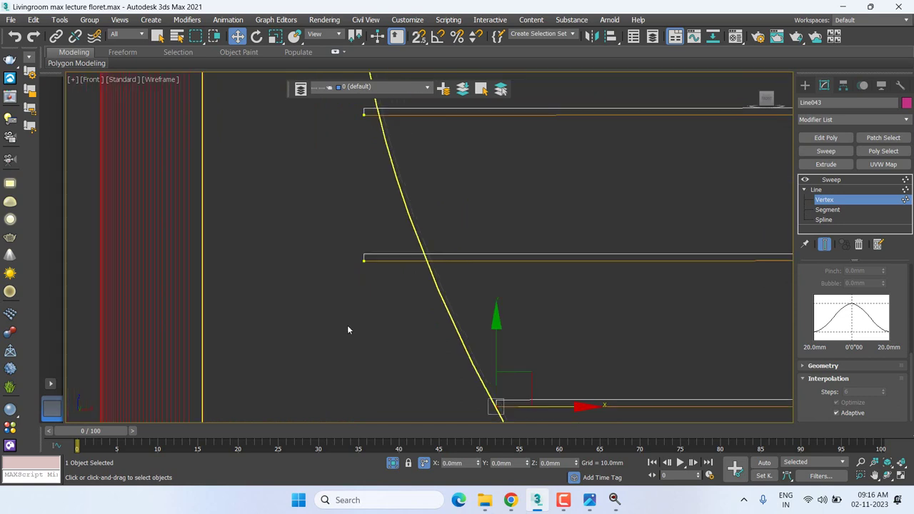
click(379, 255)
Slide the next shelf's end point right to the curve, undoing an accidental move.
scroll(392, 260, up, 3)
click(347, 270)
scroll(394, 300, up, 2)
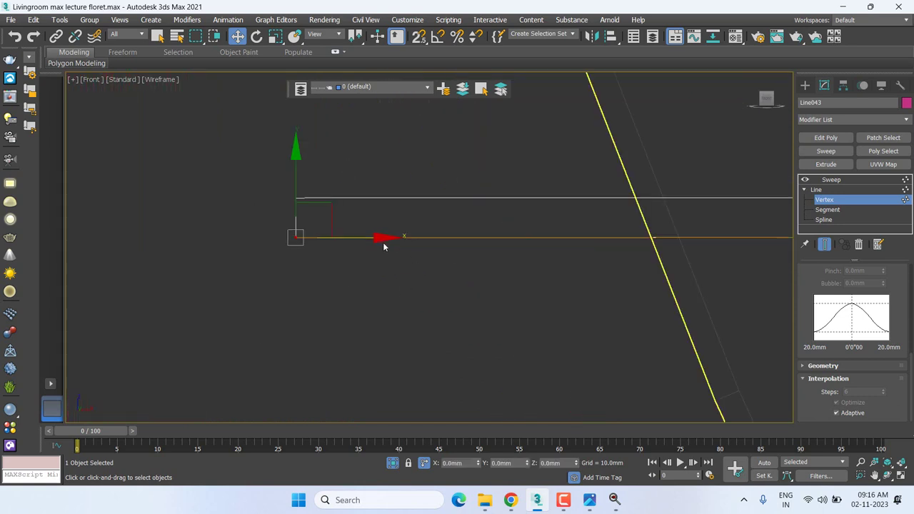
drag(383, 242, 745, 245)
scroll(577, 265, down, 2)
scroll(560, 291, down, 2)
drag(540, 219, 515, 146)
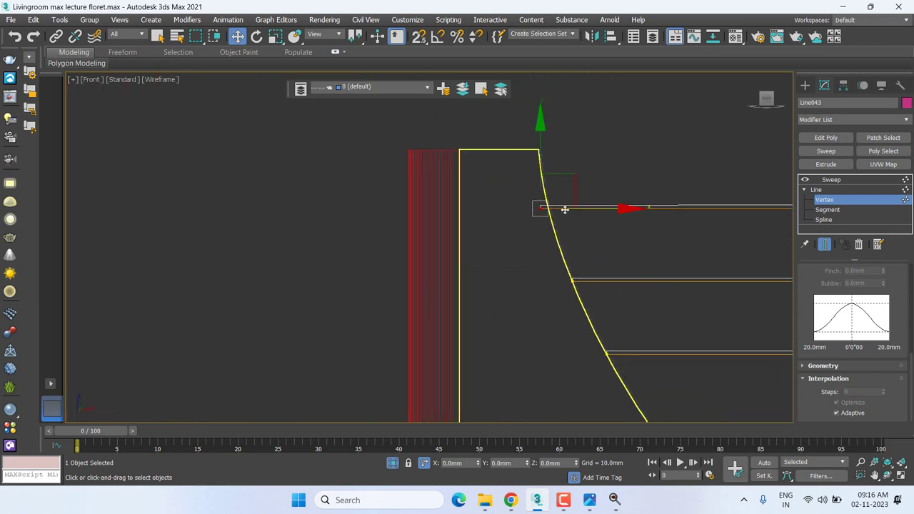
scroll(458, 207, up, 2)
scroll(444, 212, up, 2)
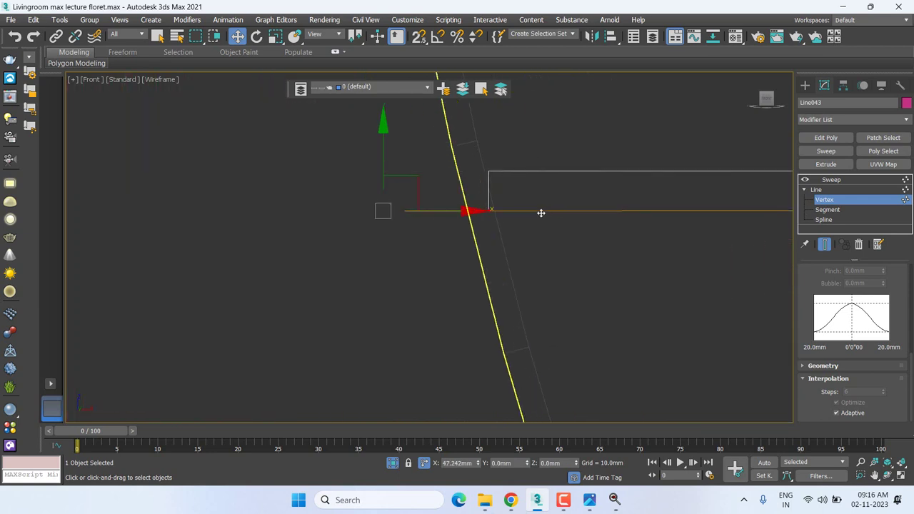
key(ctrl+z)
scroll(537, 212, down, 2)
Frame the shelves in a solid-shaded perspective view, leaving point editing and clearing the selection.
key(z)
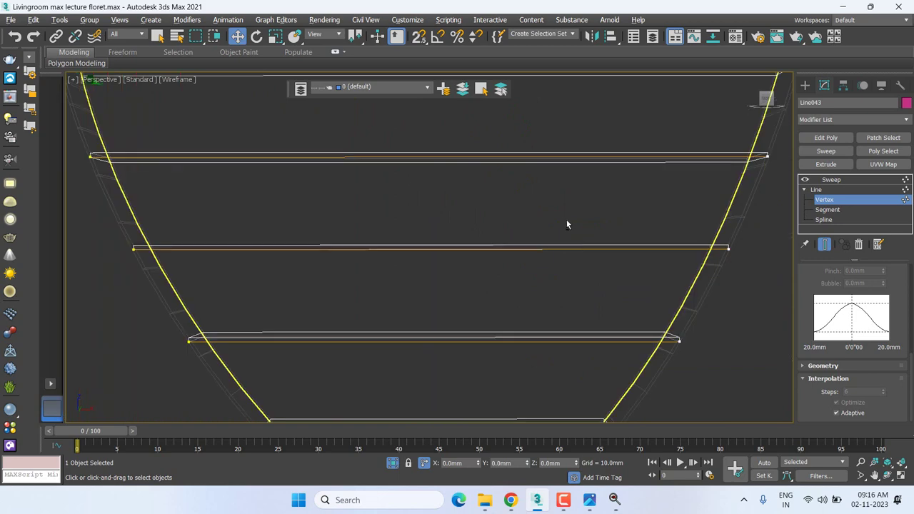
key(p)
click(866, 179)
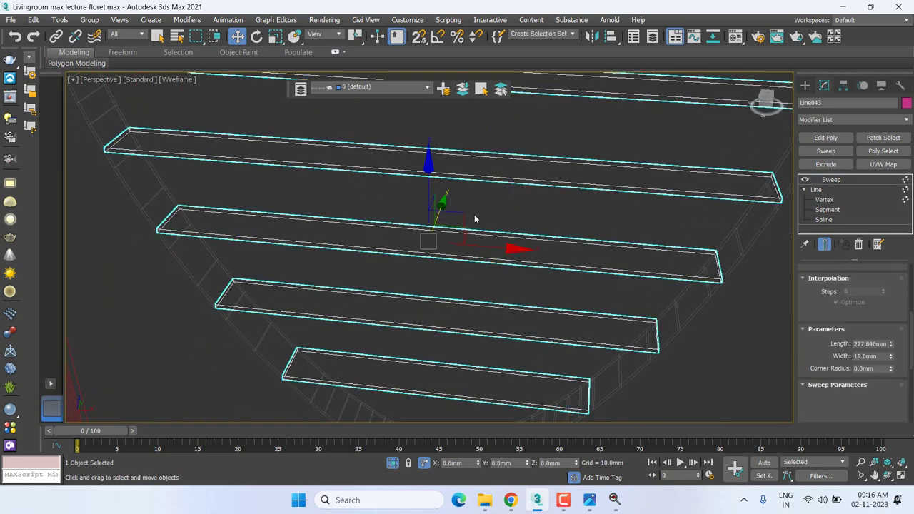
scroll(475, 214, down, 5)
click(507, 233)
scroll(507, 237, up, 2)
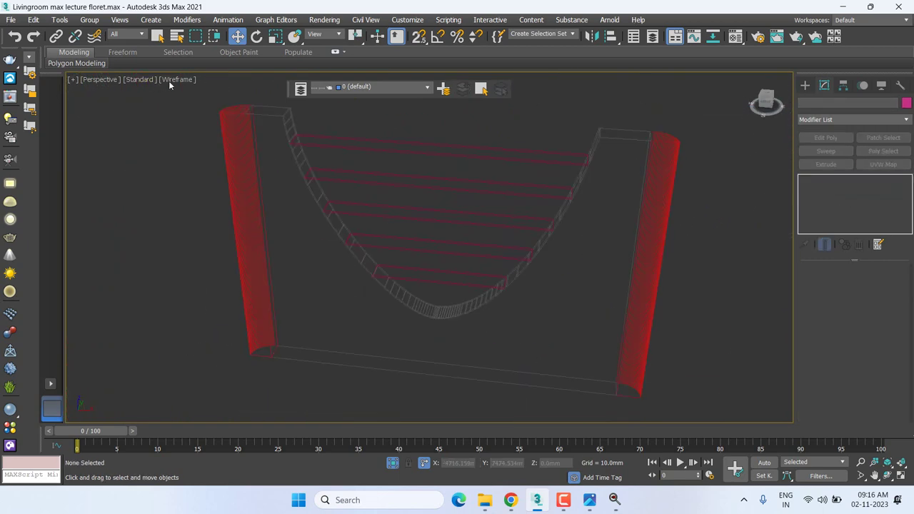
click(173, 80)
click(246, 90)
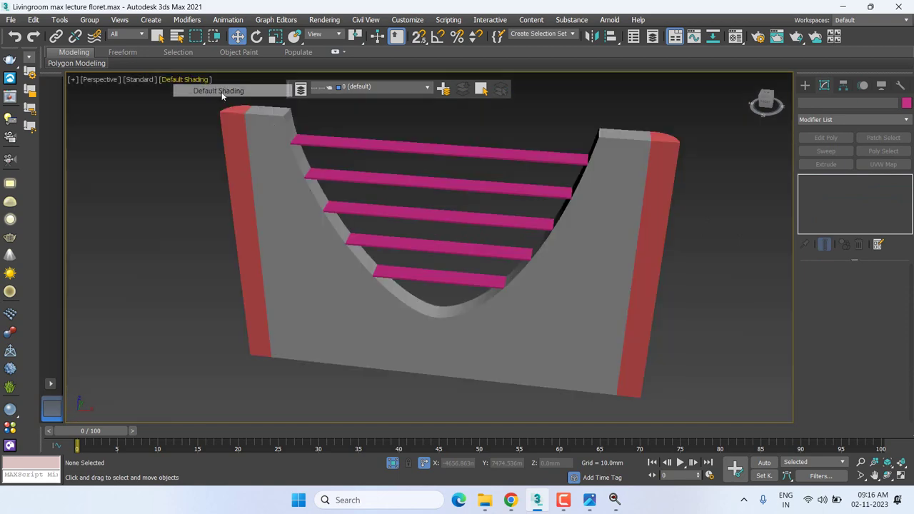
scroll(584, 261, up, 6)
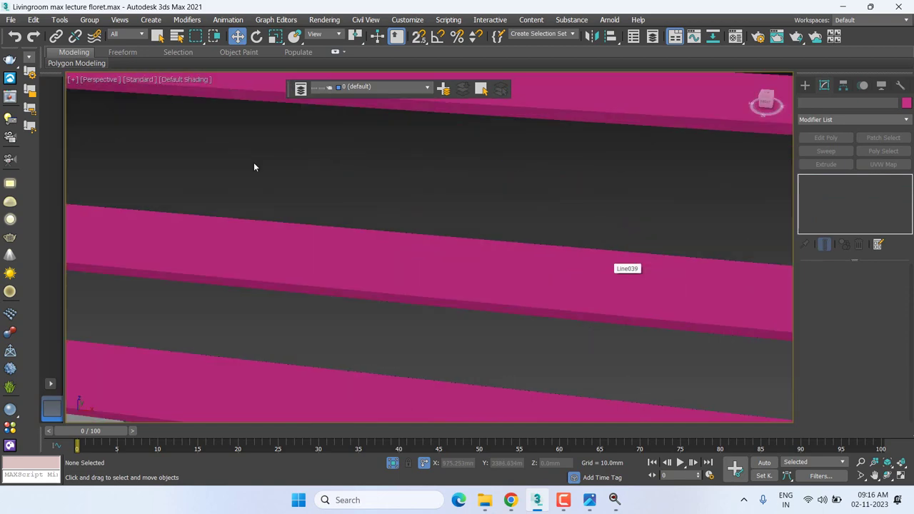
mouse_move(254, 162)
middle_down()
mouse_move(497, 228)
mouse_move(326, 204)
middle_up()
Colour the curved arch frame the same pink as the shelves, then view the unit from the front.
click(366, 199)
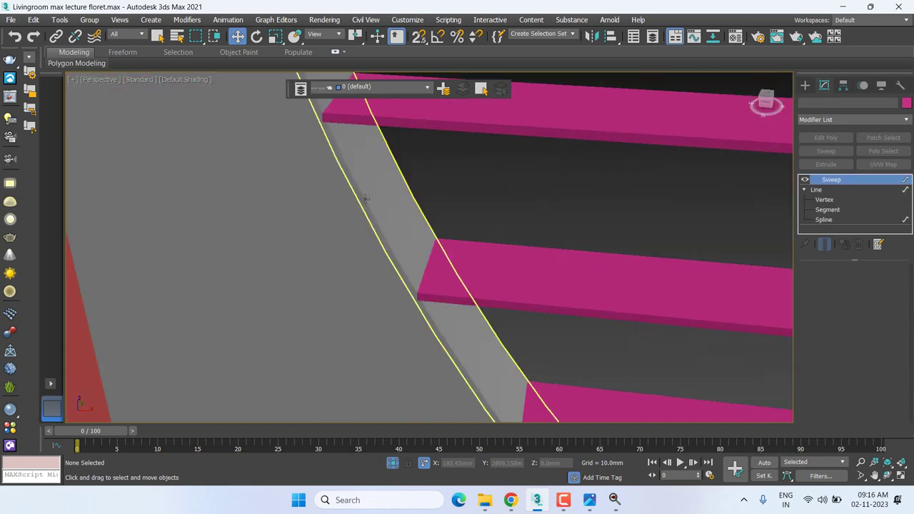
click(613, 168)
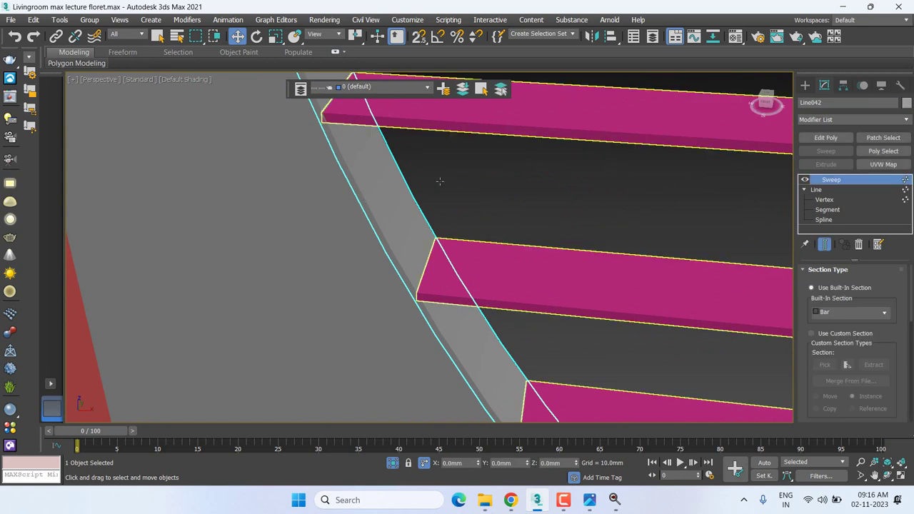
ctrl+click(386, 189)
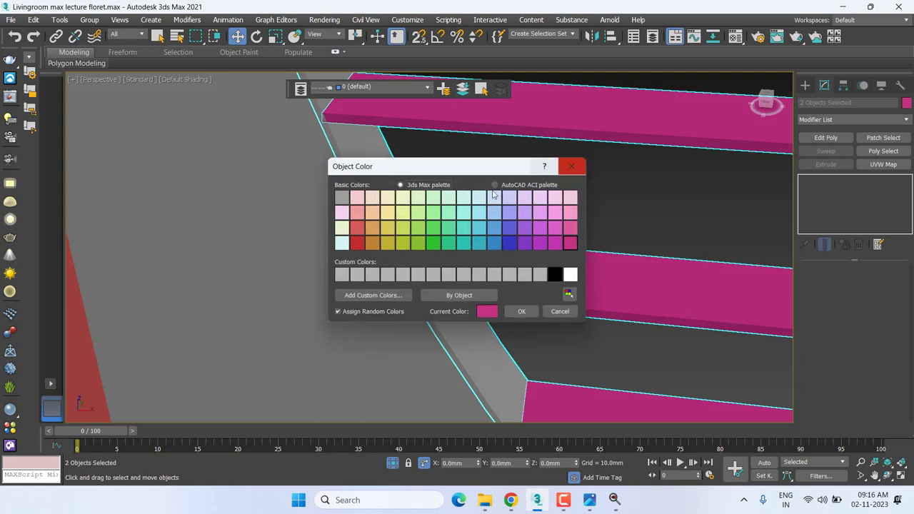
click(522, 313)
click(566, 193)
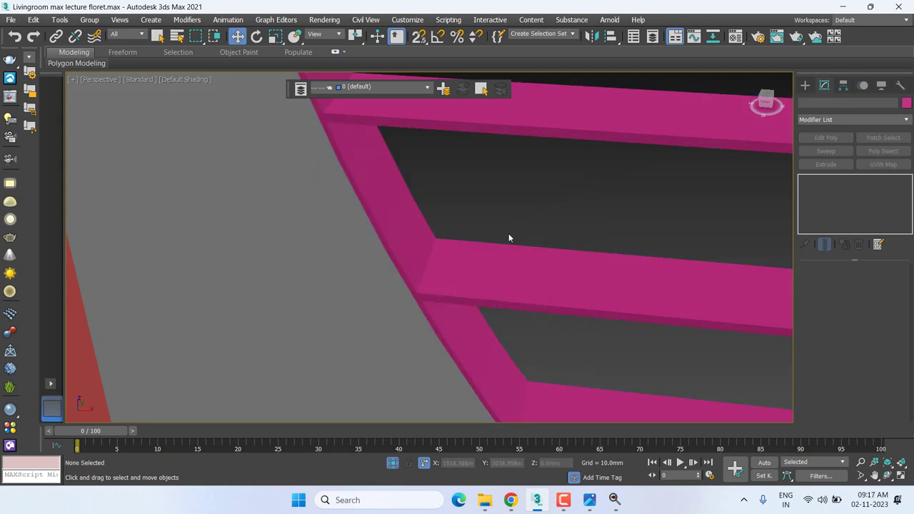
key(z)
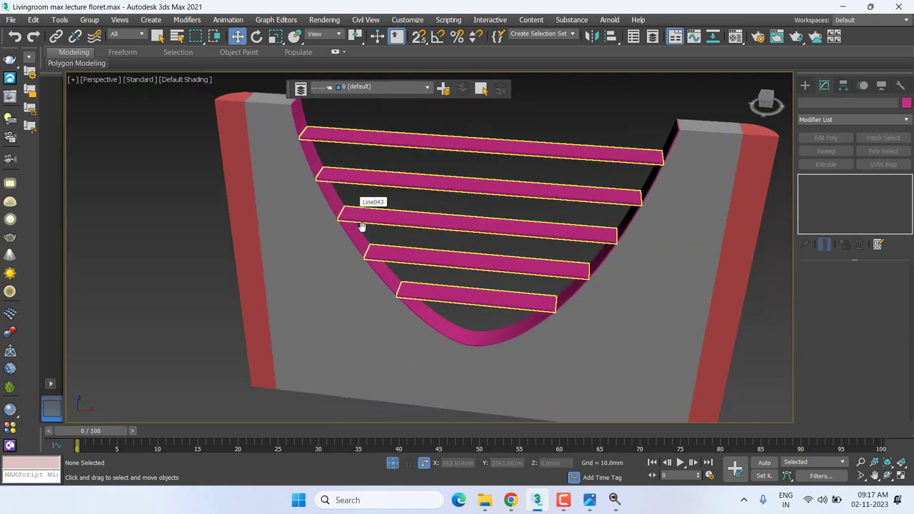
alt+middle_drag(361, 226, 400, 215)
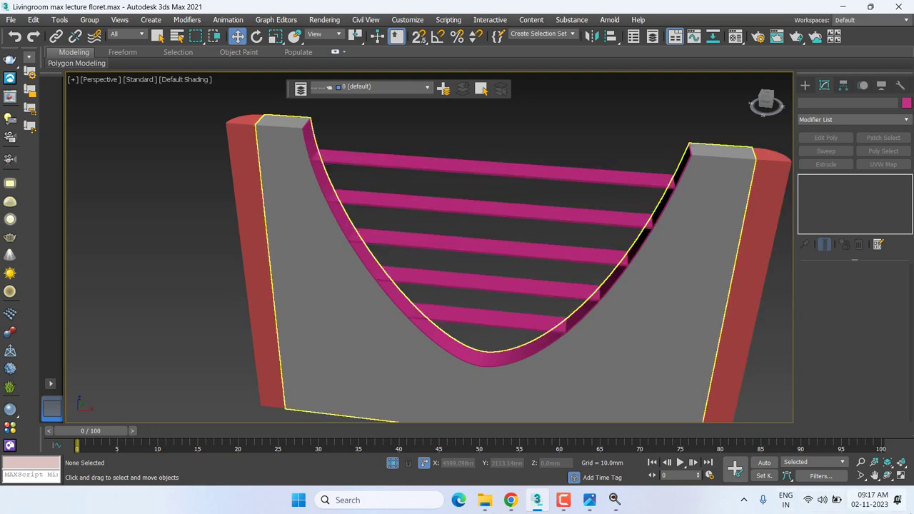
click(590, 501)
scroll(535, 103, up, 2)
scroll(536, 104, up, 2)
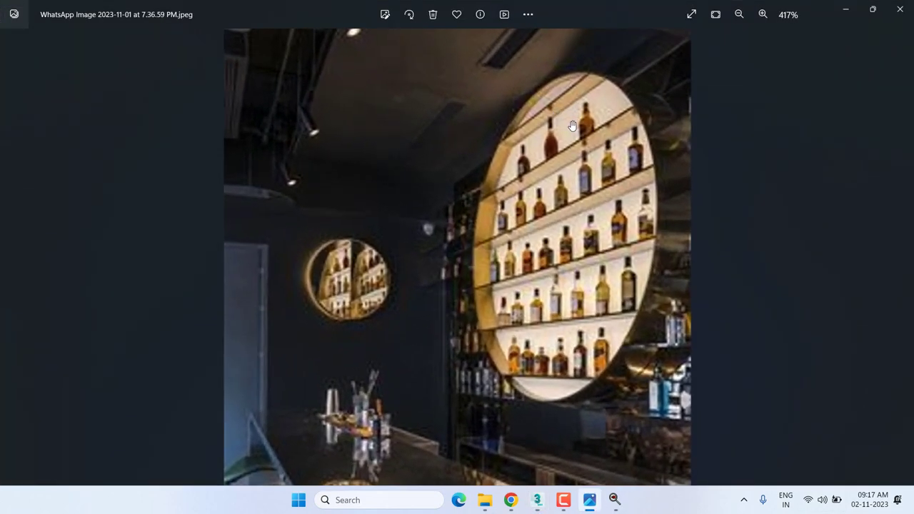
scroll(586, 143, down, 2)
scroll(605, 162, down, 3)
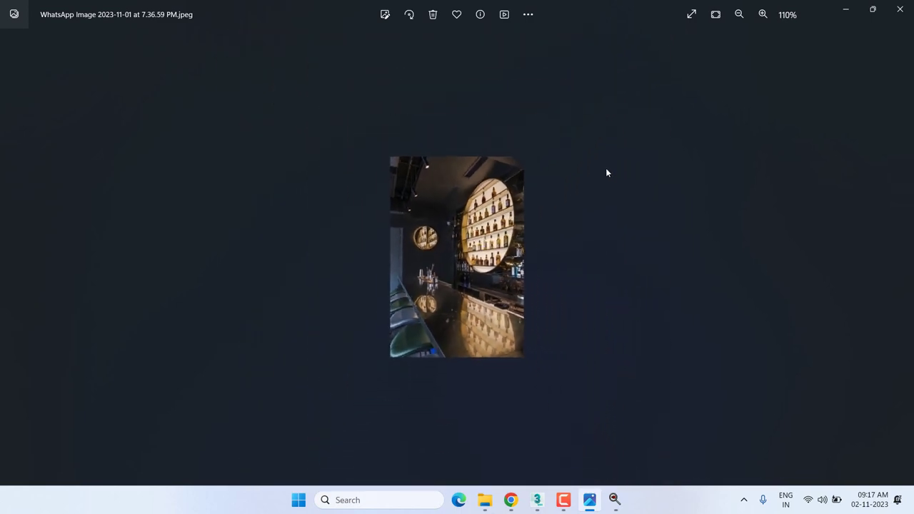
key(Right)
scroll(378, 116, up, 3)
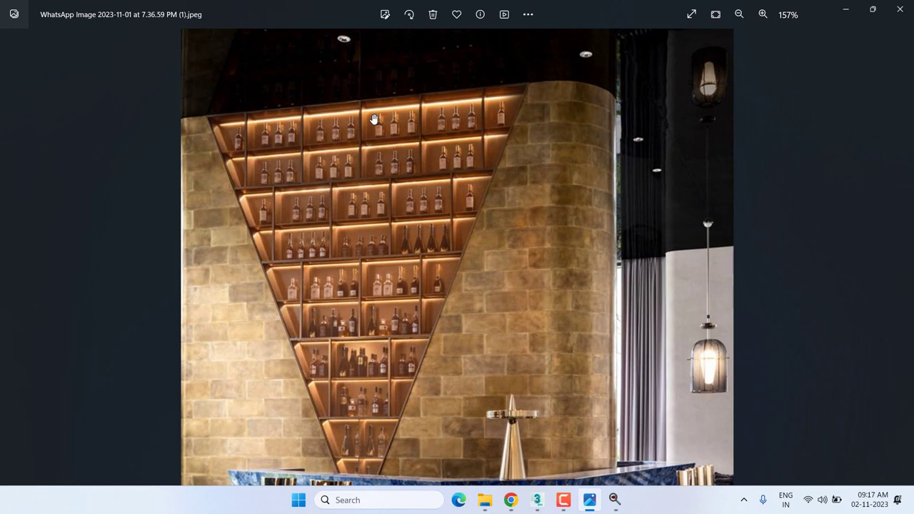
click(872, 9)
click(842, 14)
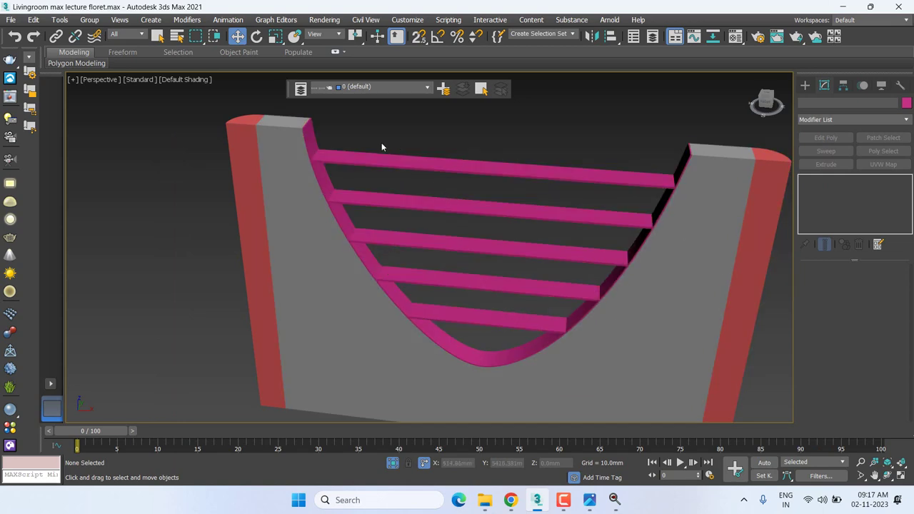
click(315, 134)
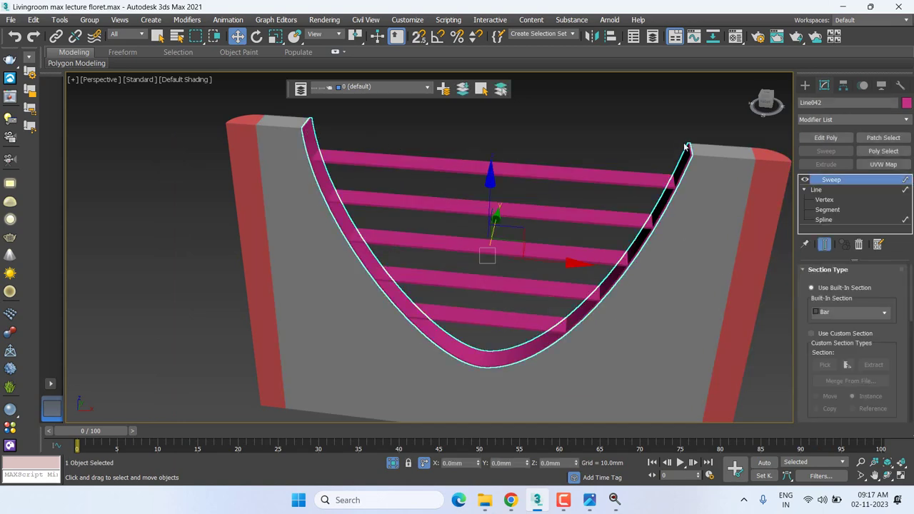
click(590, 500)
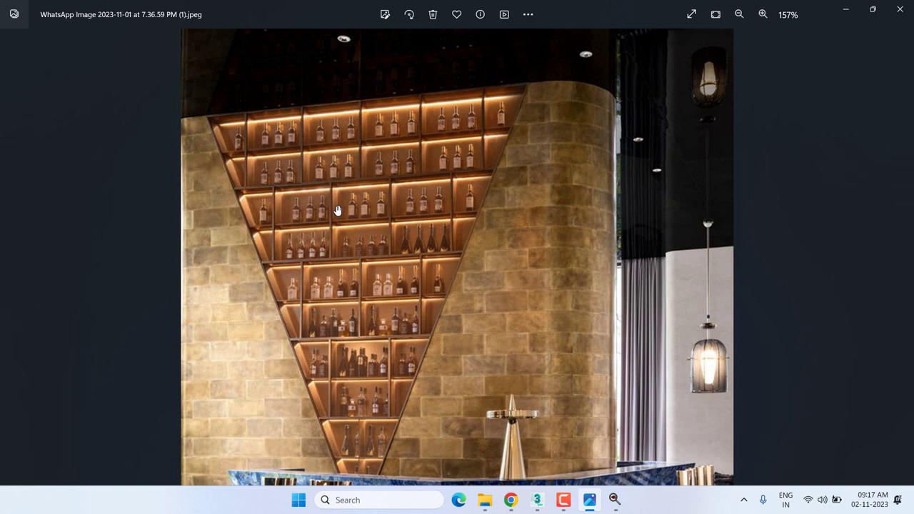
key(Left)
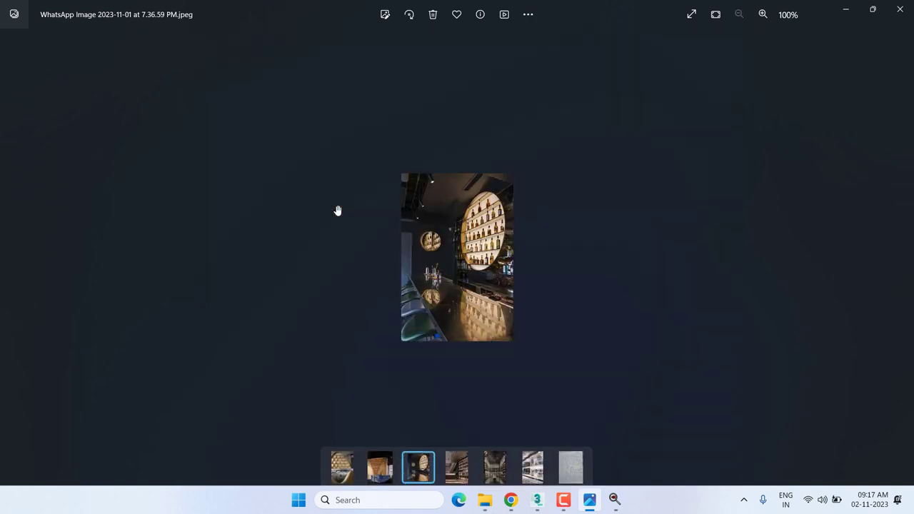
click(846, 10)
Clone the arch frame as a copy.
scroll(296, 143, up, 5)
right_click(312, 140)
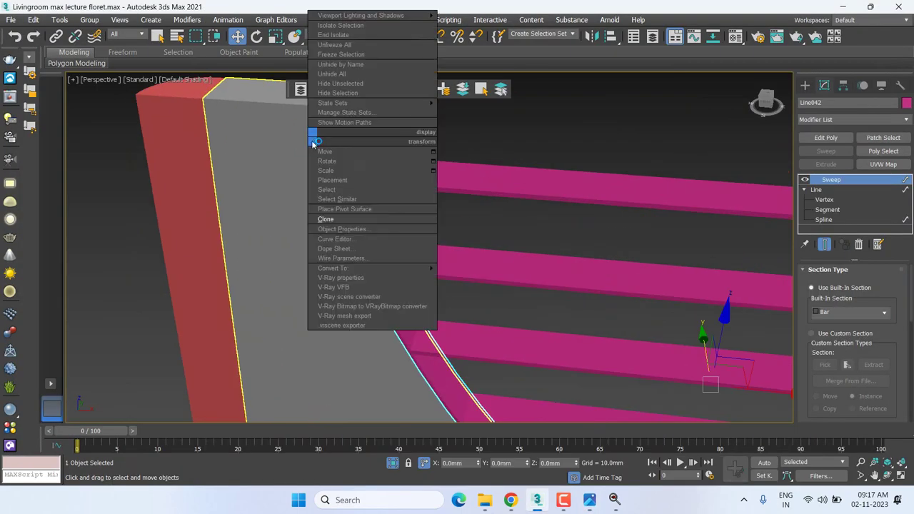
click(339, 222)
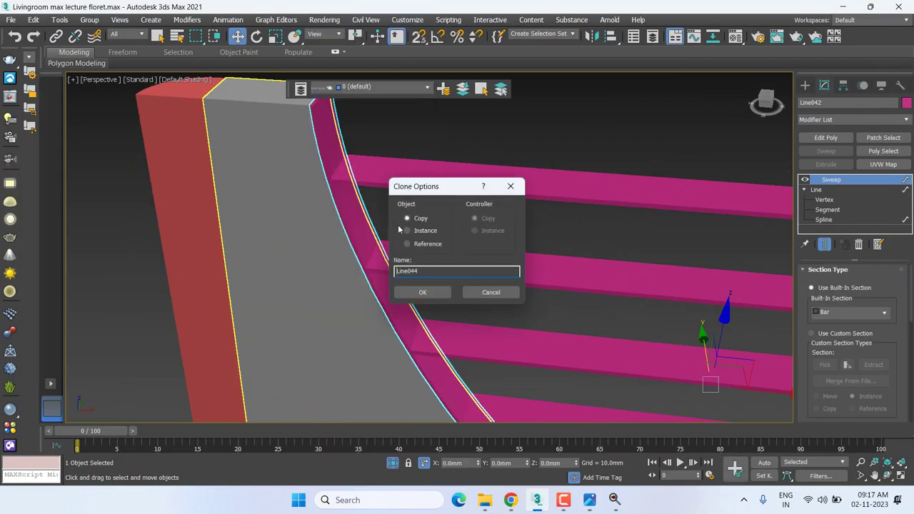
click(436, 293)
click(435, 294)
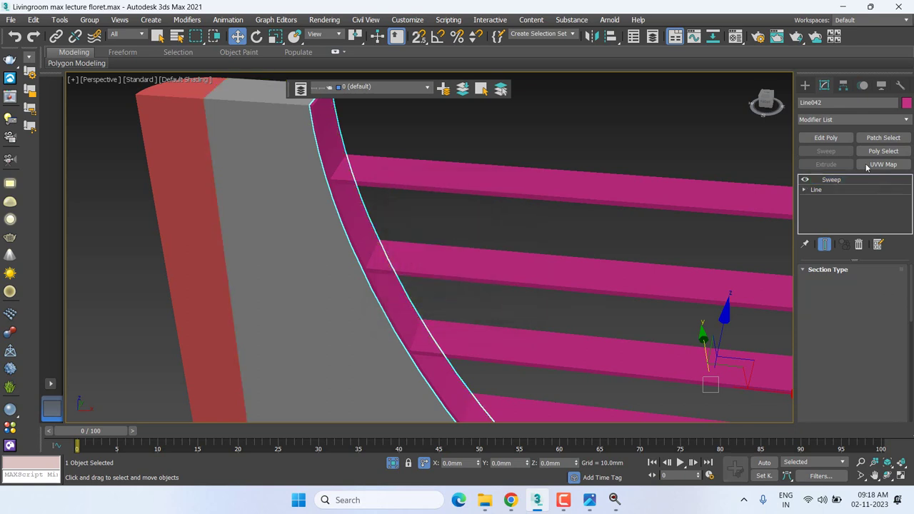
Remove the Sweep from the copy and connect its two top end vertices with a straight line.
click(859, 245)
click(804, 180)
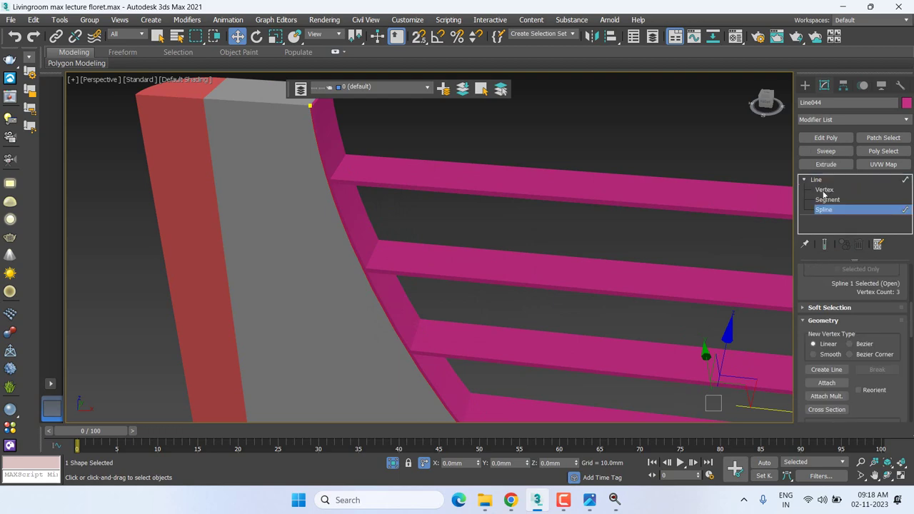
click(824, 189)
key(z)
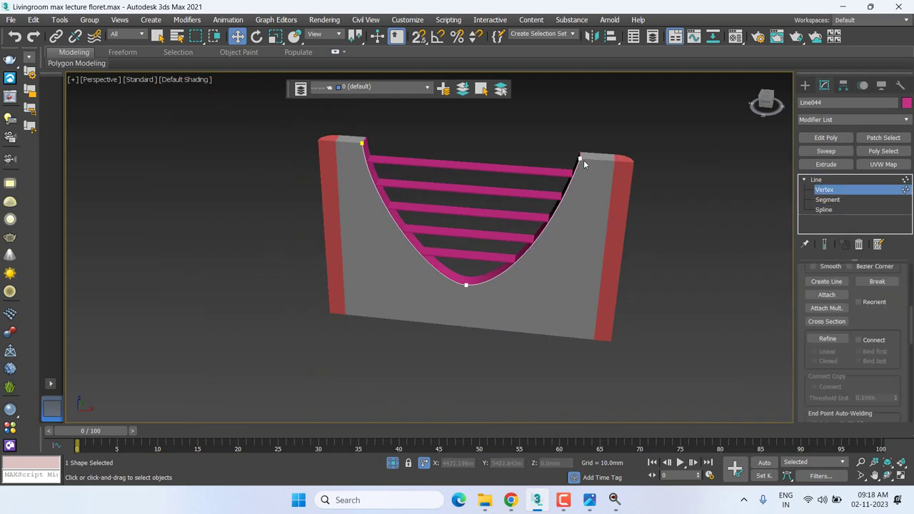
right_click(377, 143)
drag(362, 143, 583, 157)
click(817, 180)
Extrude the closed curve by 12mm in the Top view.
click(826, 165)
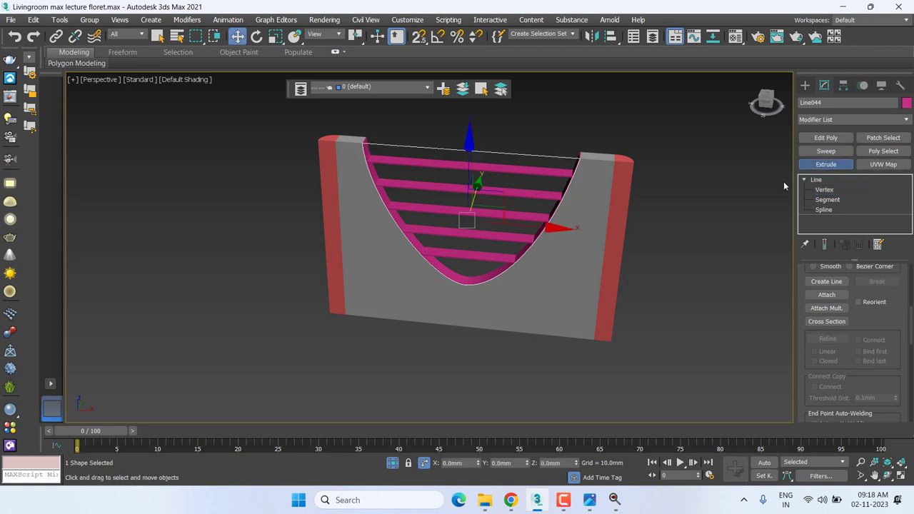
key(t)
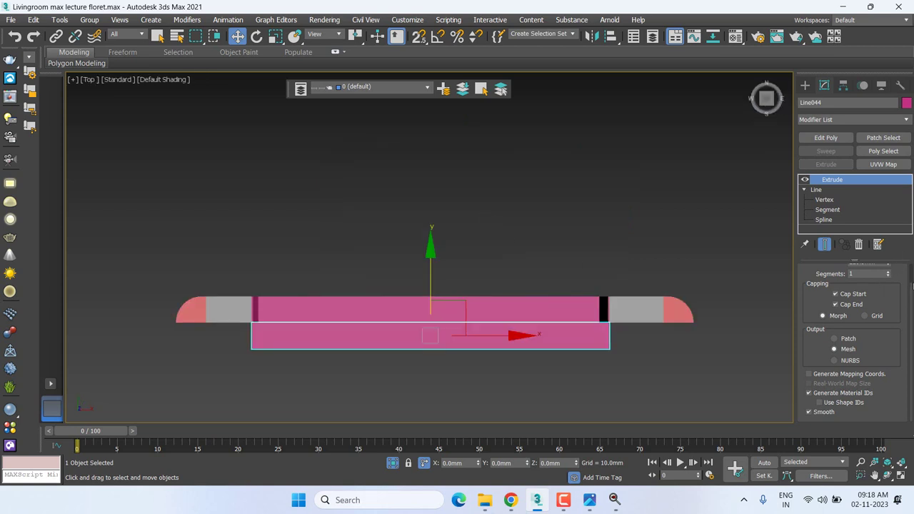
drag(910, 289, 912, 274)
double_click(878, 286)
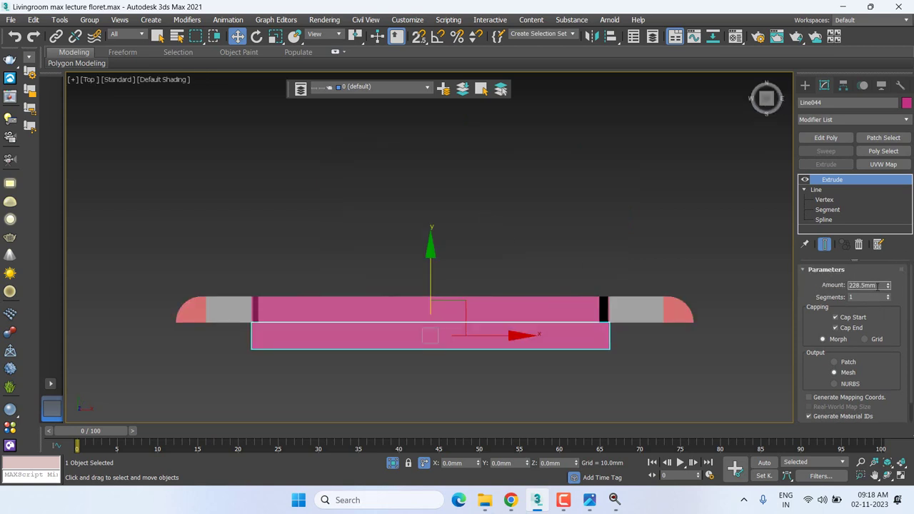
text(12)
key(Return)
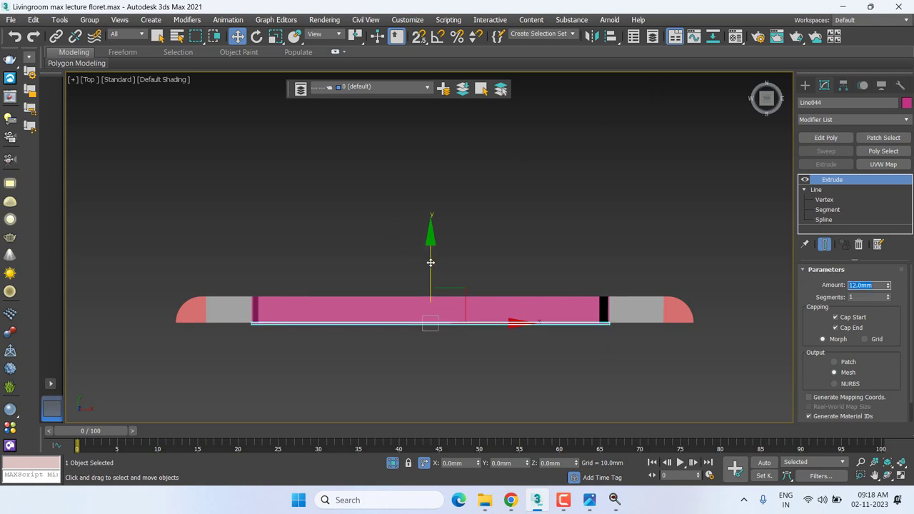
Vertex-snap the locked panel flush onto the arch frame's edge, then inspect it in perspective.
scroll(572, 314, up, 2)
scroll(571, 314, up, 1)
scroll(570, 246, up, 2)
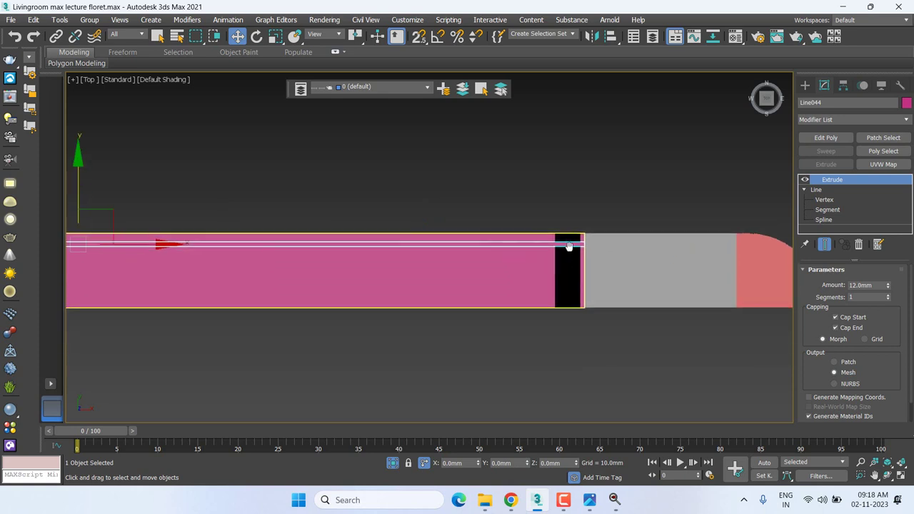
scroll(569, 245, up, 1)
key(s)
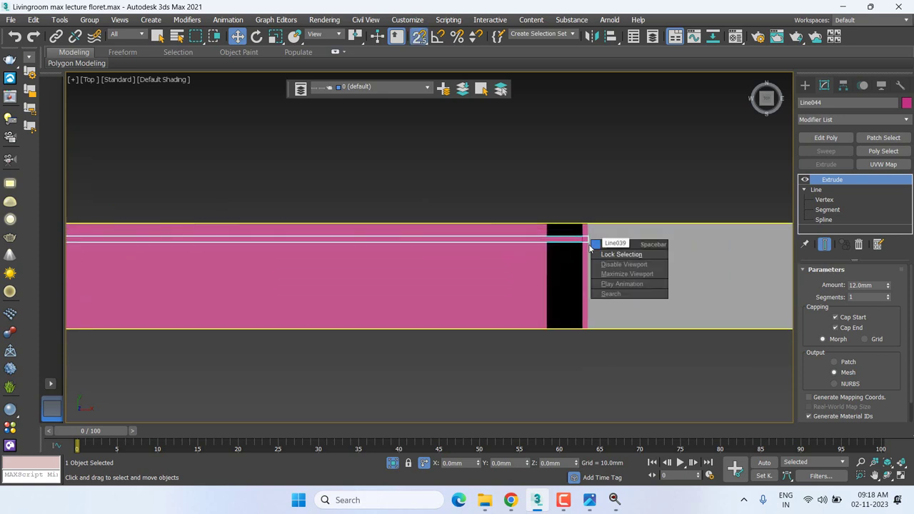
key(space)
drag(590, 247, 587, 323)
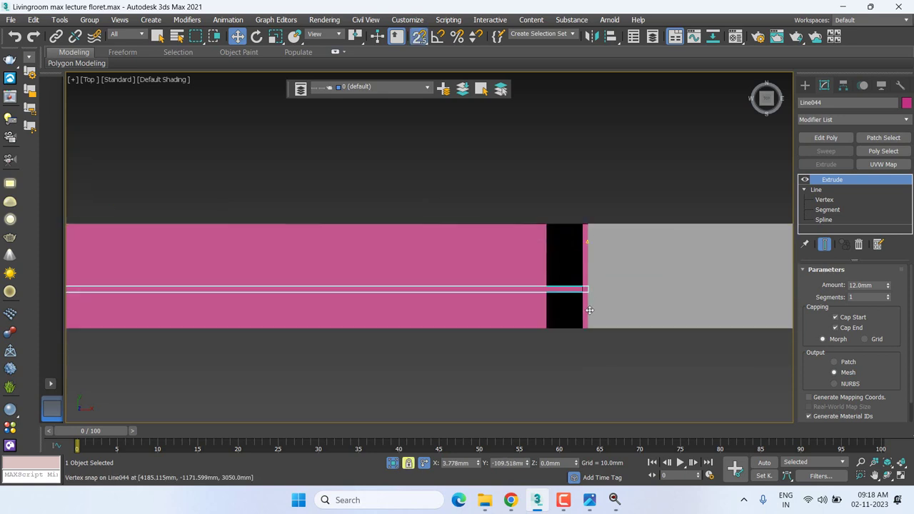
key(p)
key(a)
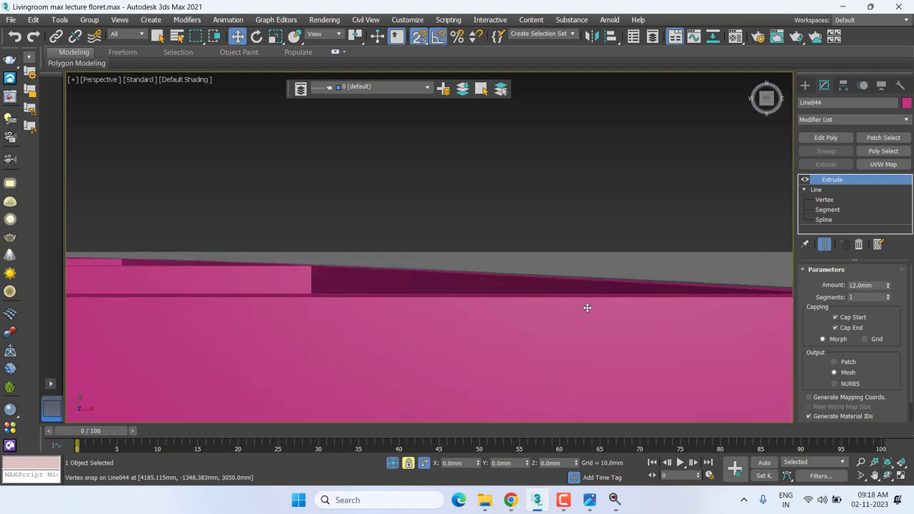
key(s)
key(z)
key(space)
key(space)
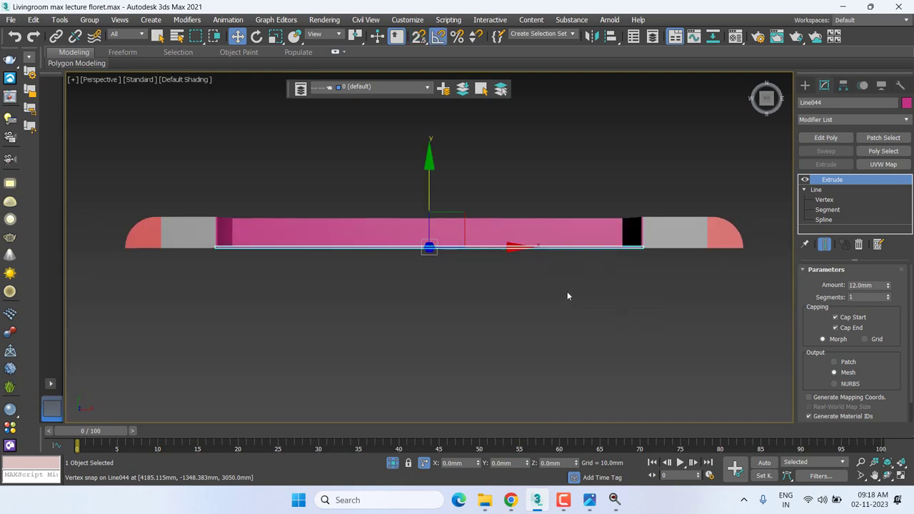
mouse_move(568, 293)
alt+middle_down()
mouse_move(683, 107)
mouse_move(598, 105)
alt+middle_up()
Deselect everything and switch the viewport to the Front view for wireframe display.
click(598, 105)
scroll(352, 248, up, 5)
scroll(353, 249, down, 1)
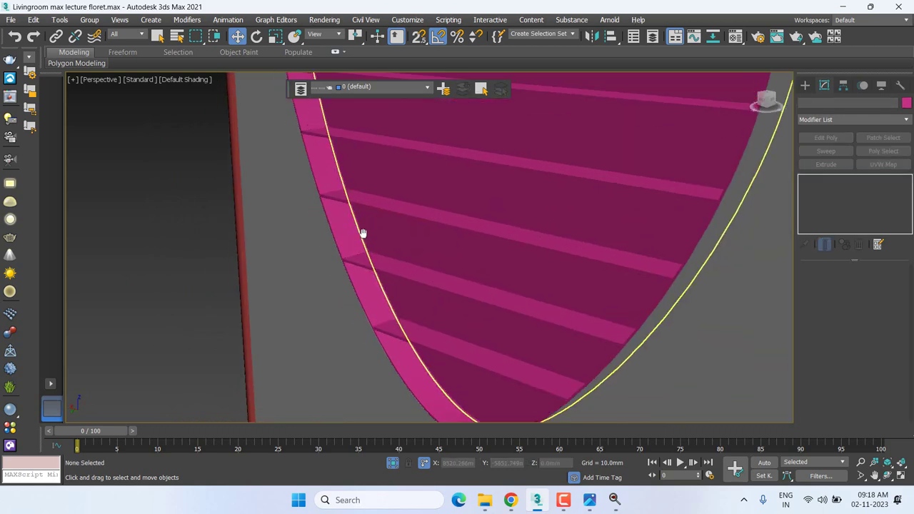
scroll(364, 233, down, 1)
scroll(364, 233, down, 2)
scroll(561, 235, down, 1)
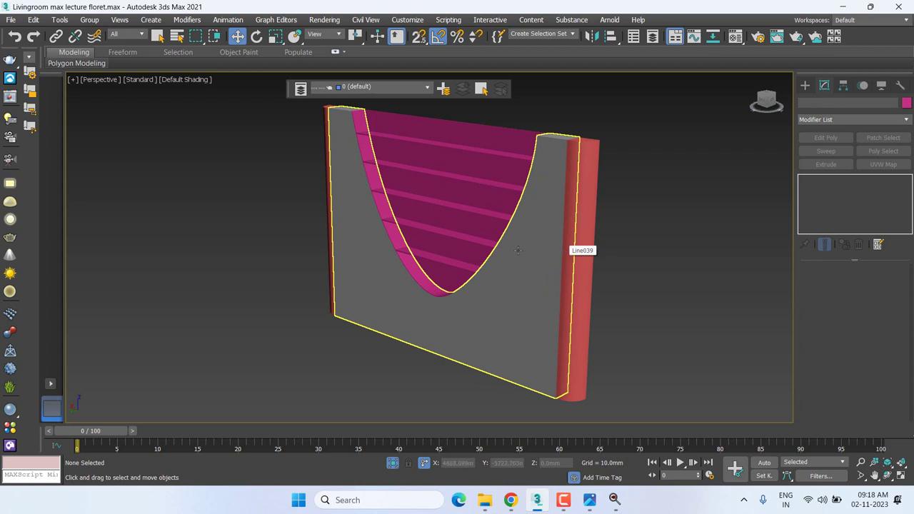
key(f)
scroll(505, 238, down, 1)
scroll(504, 238, down, 2)
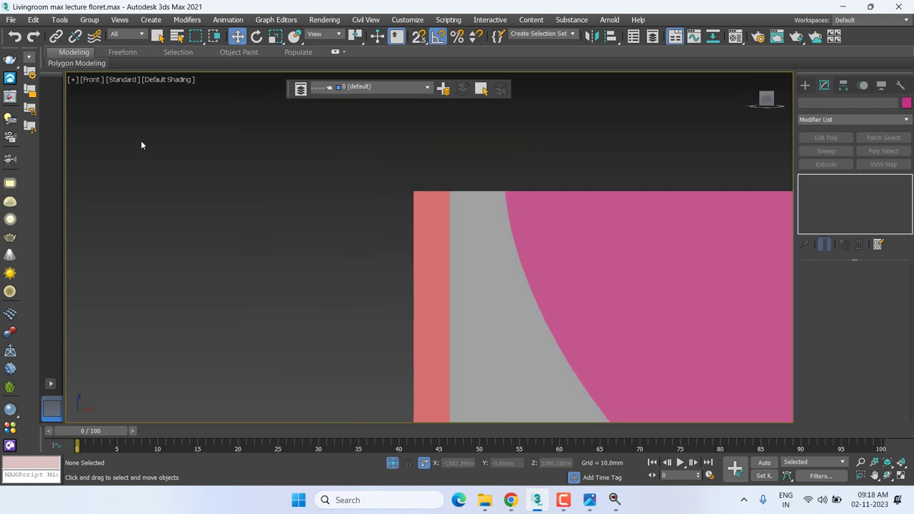
click(166, 80)
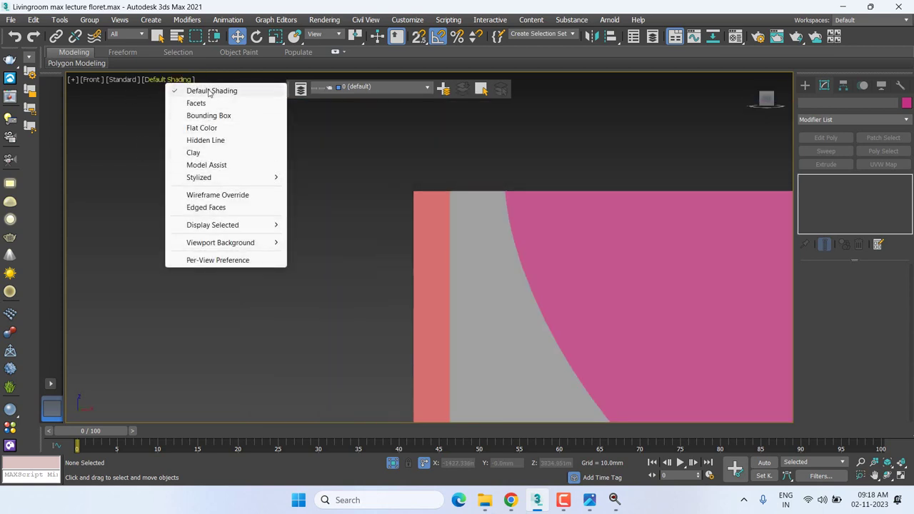
Show wireframe, then rotate a copy of the bottom shelf line upright at Spline level.
click(215, 195)
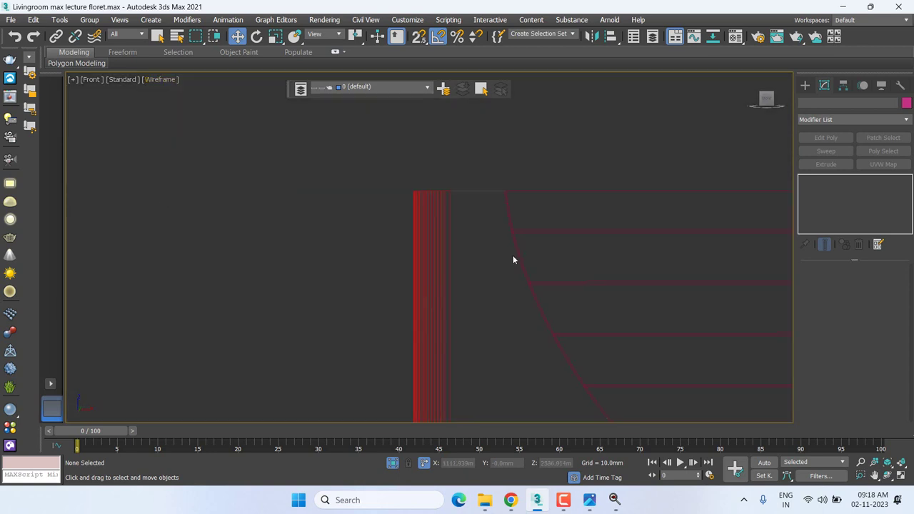
click(697, 284)
key(z)
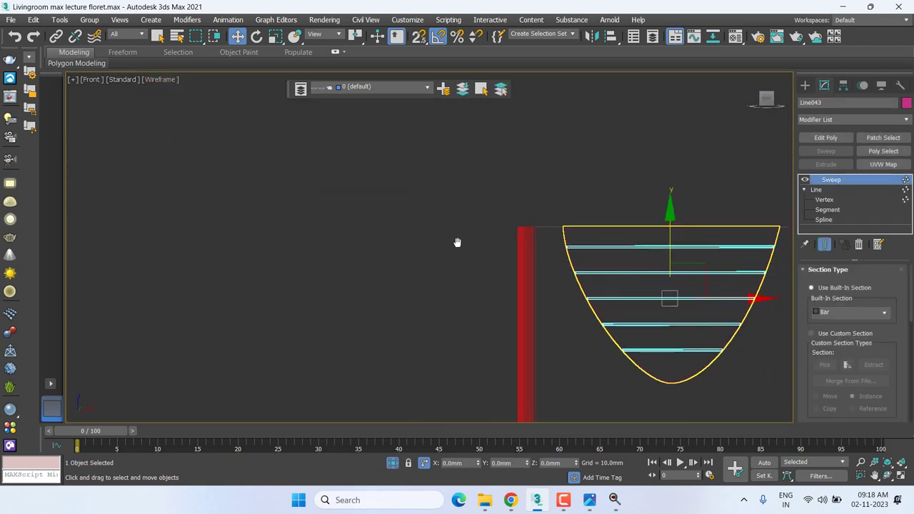
click(825, 220)
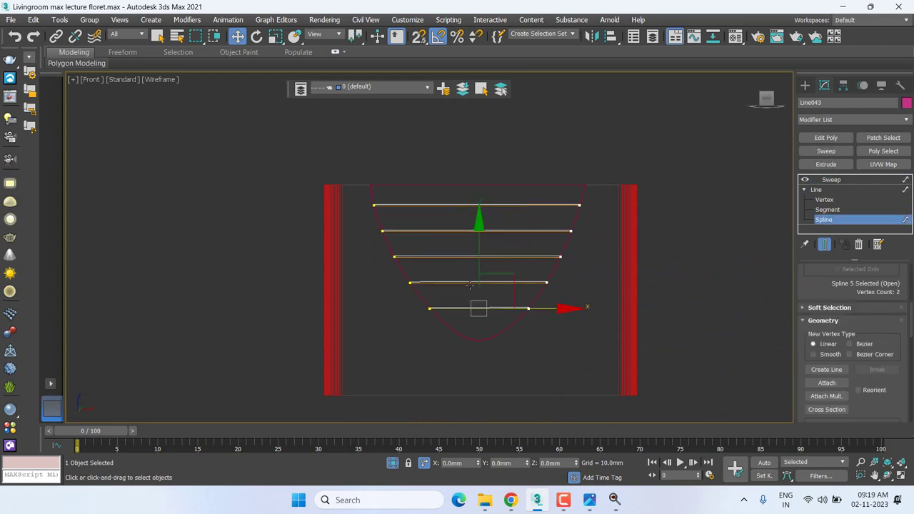
key(e)
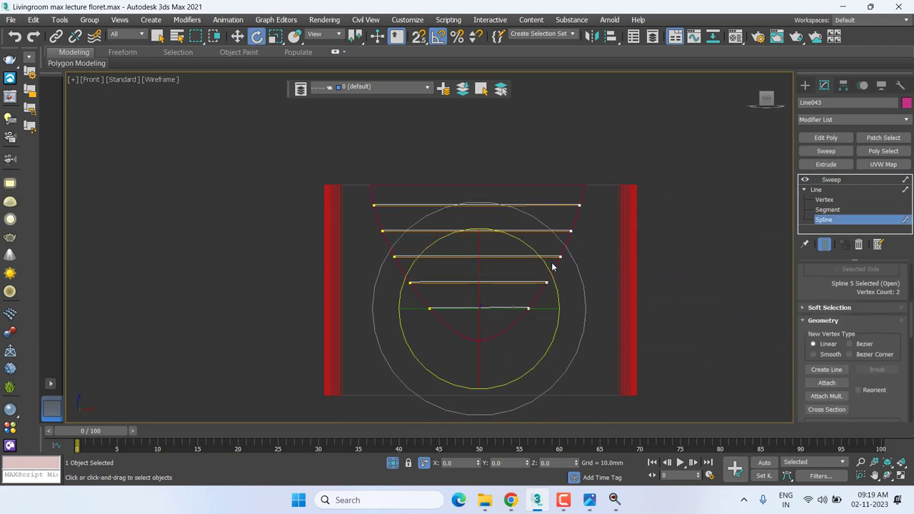
shift+drag(516, 238, 524, 243)
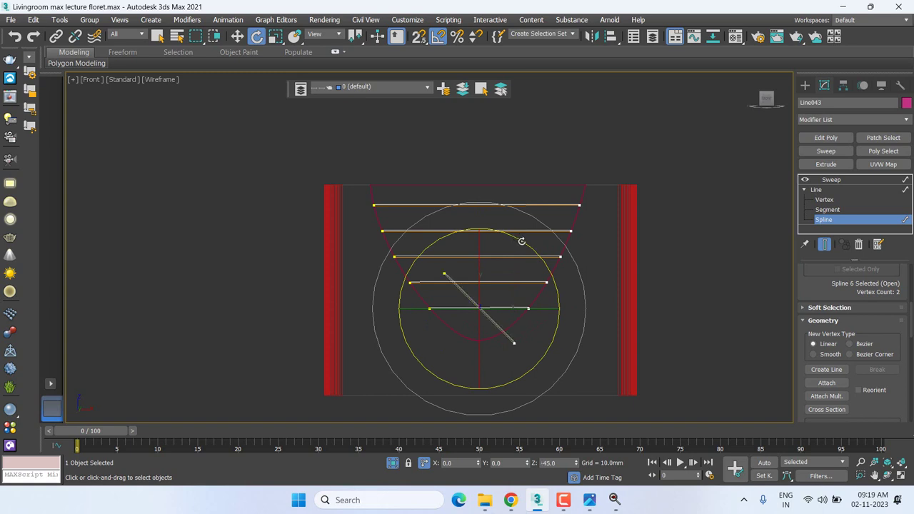
Move the upright copy and vertex-snap its lower end onto the top shelf's left end.
key(w)
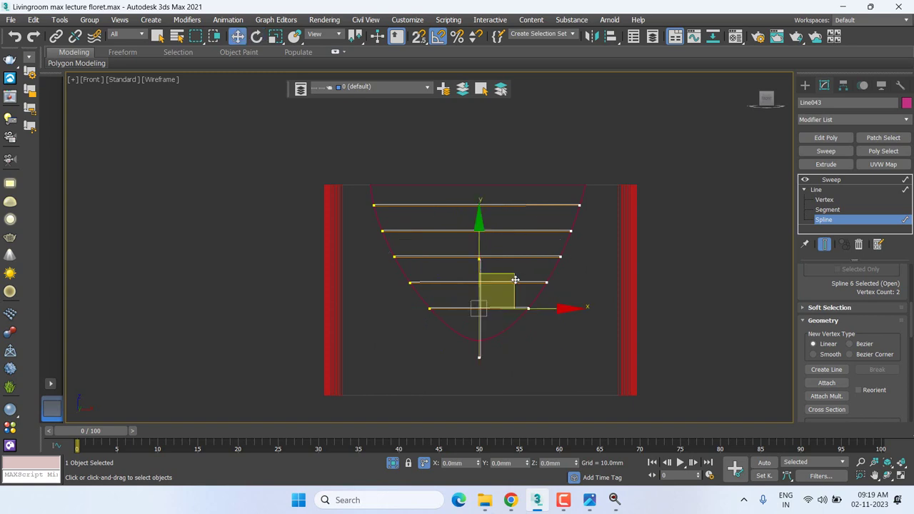
drag(511, 280, 466, 152)
scroll(431, 198, up, 3)
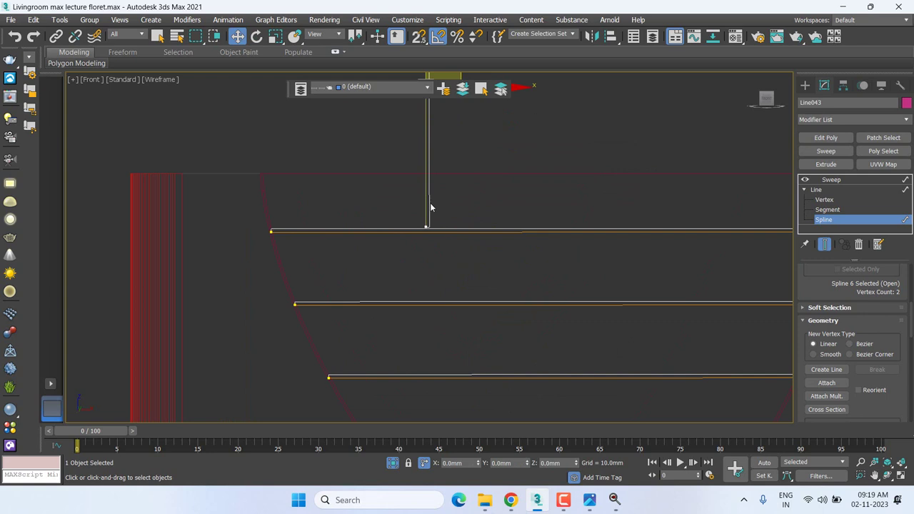
scroll(380, 228, up, 2)
scroll(478, 229, up, 2)
middle_drag(478, 230, 486, 255)
key(s)
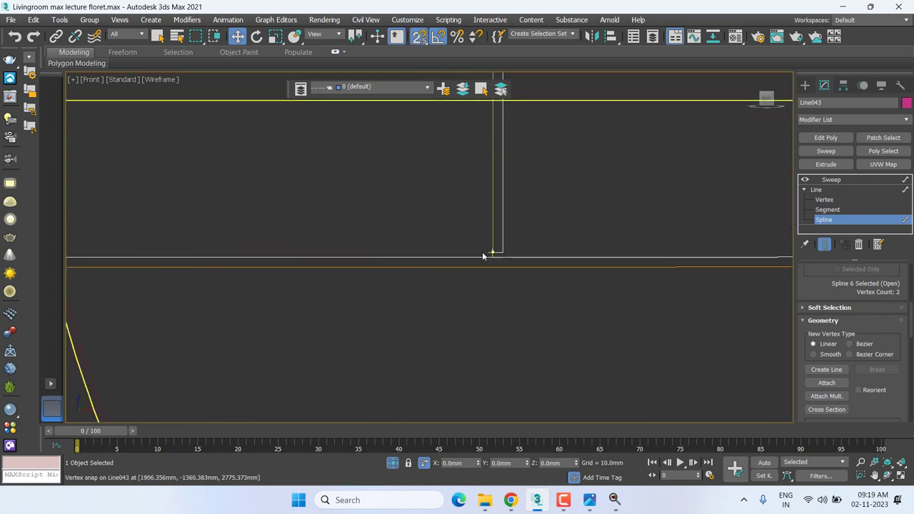
shift+right_click(488, 251)
key(space)
scroll(498, 263, down, 2)
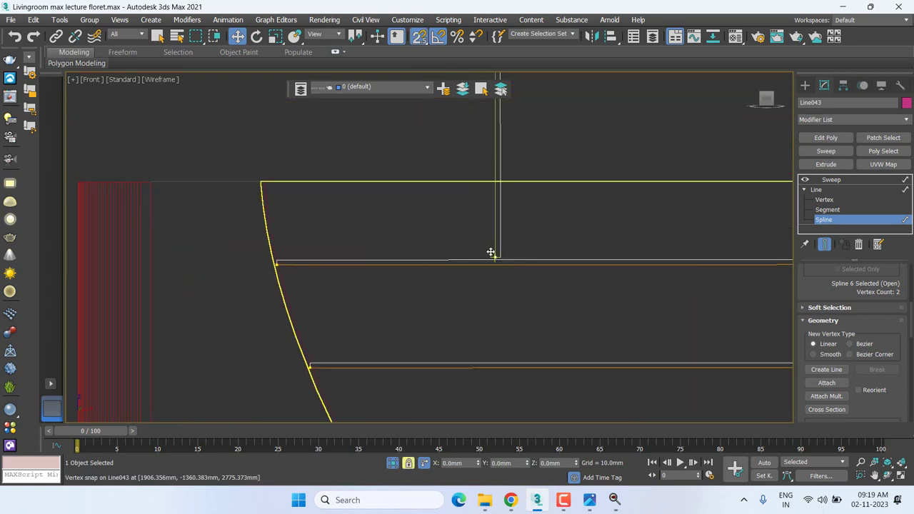
drag(491, 253, 283, 257)
Try sliding the divider along the top shelf, then undo the slide.
scroll(300, 266, down, 2)
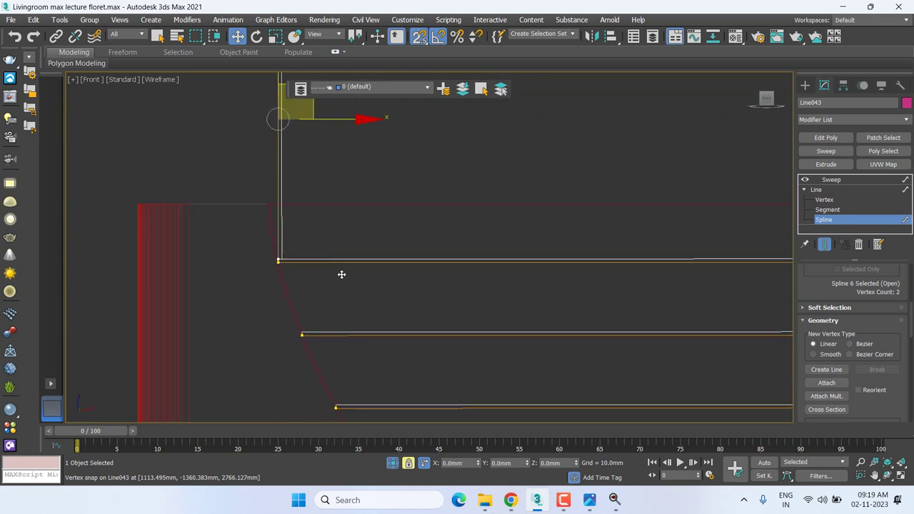
scroll(342, 275, down, 2)
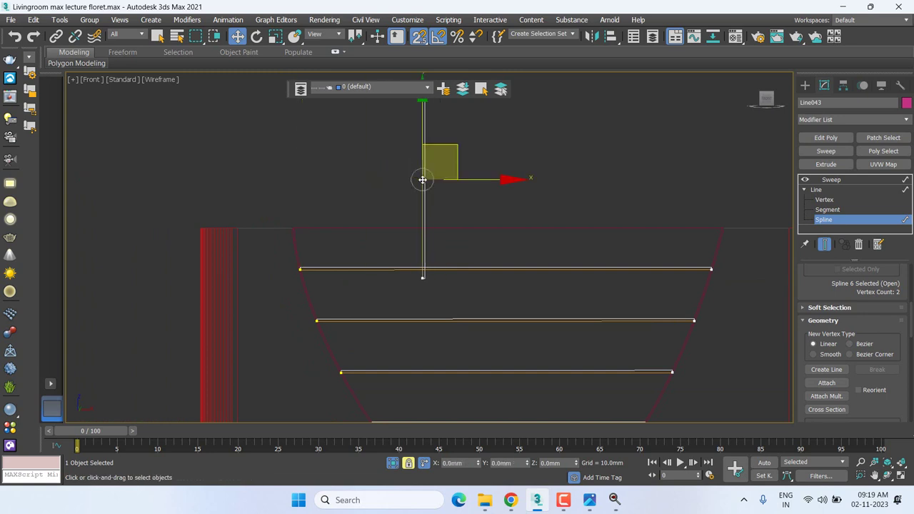
drag(368, 171, 406, 179)
right_click(406, 180)
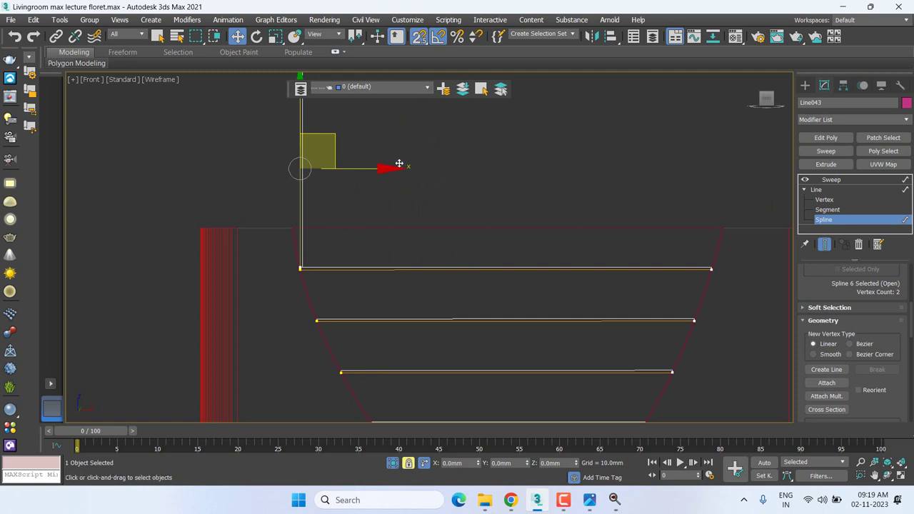
drag(373, 172, 399, 176)
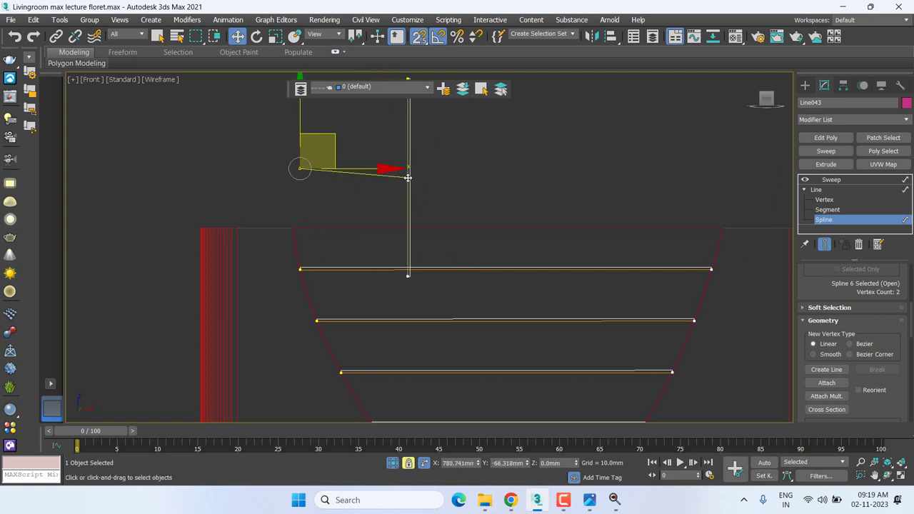
key(ctrl+z)
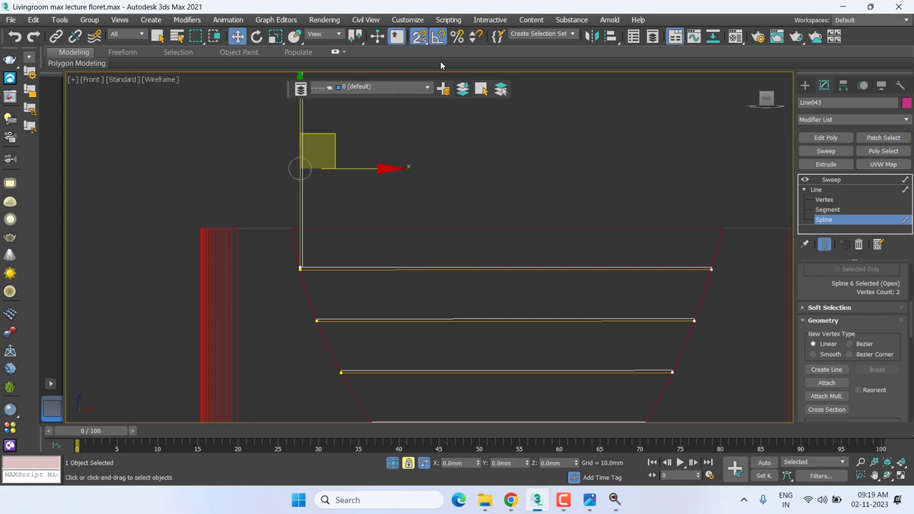
right_click(422, 40)
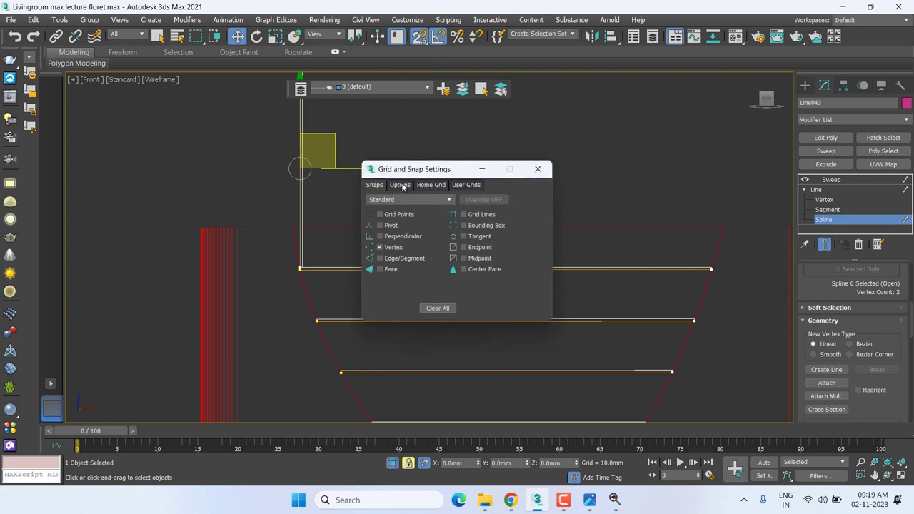
click(401, 185)
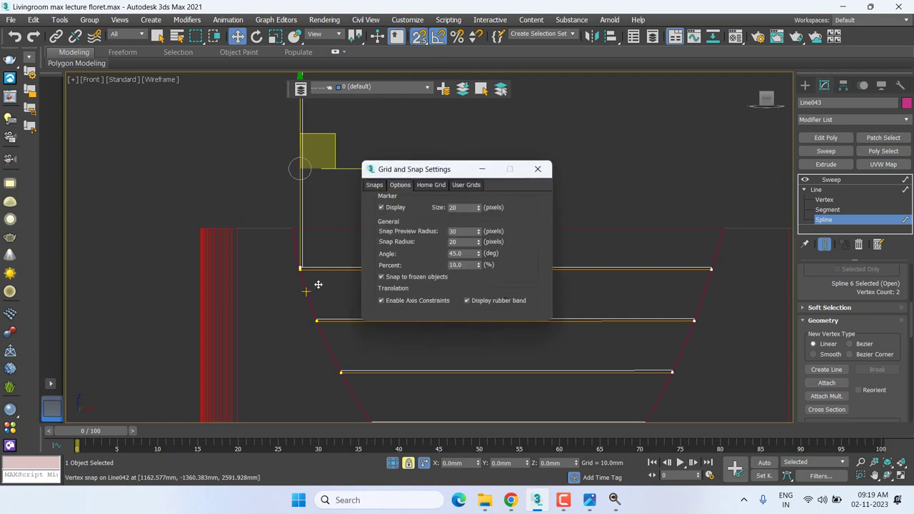
click(537, 169)
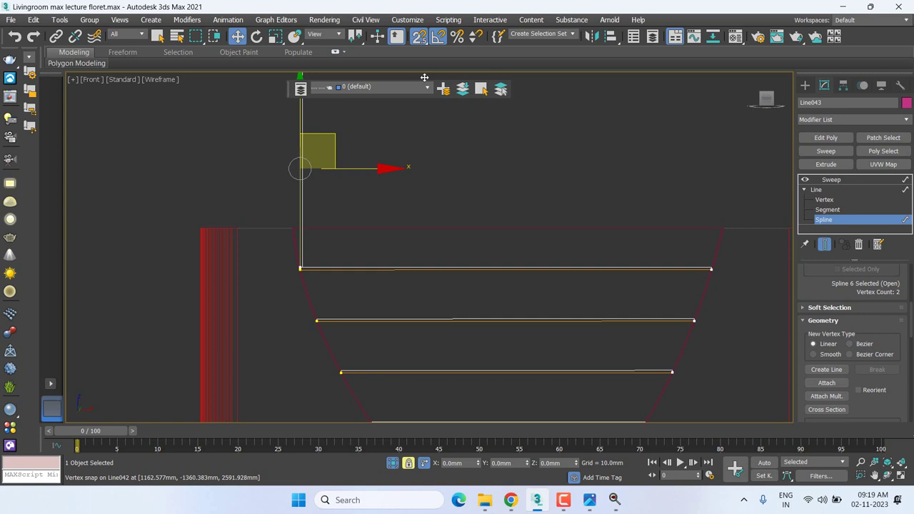
right_click(422, 39)
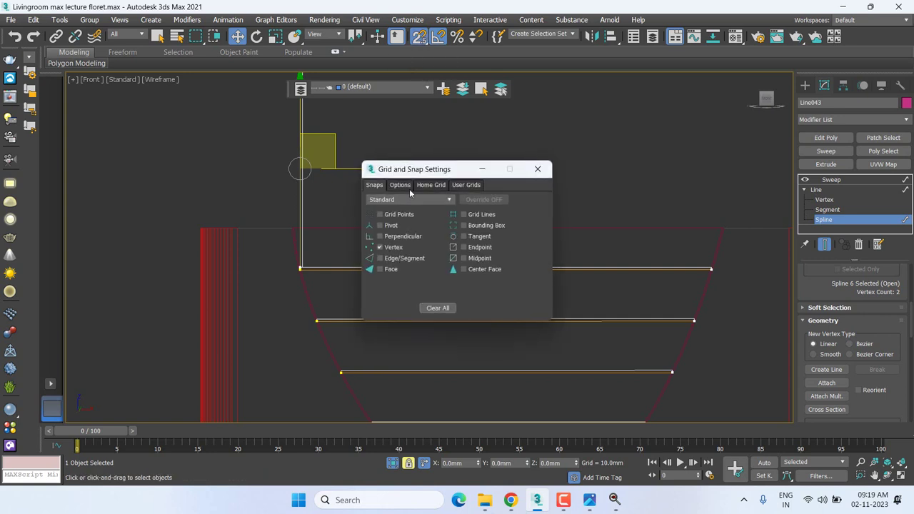
click(401, 186)
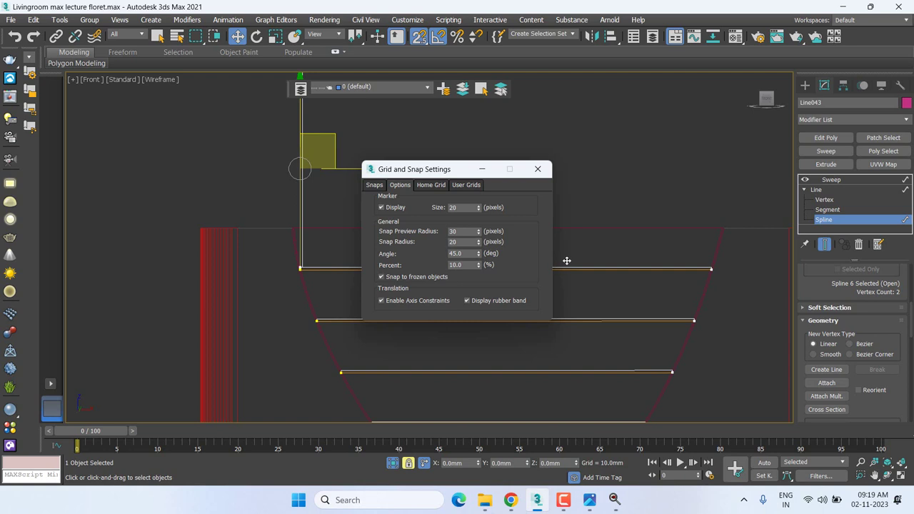
click(465, 255)
click(374, 184)
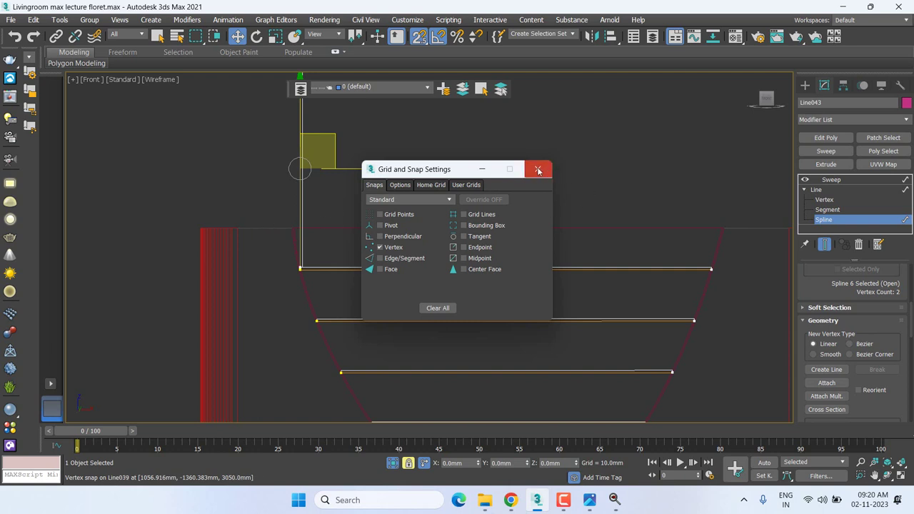
click(538, 169)
Slide the divider along the shelf and lower its top vertex onto the arch's top edge.
mouse_move(375, 168)
mouse_down()
mouse_move(411, 176)
mouse_move(379, 172)
mouse_up()
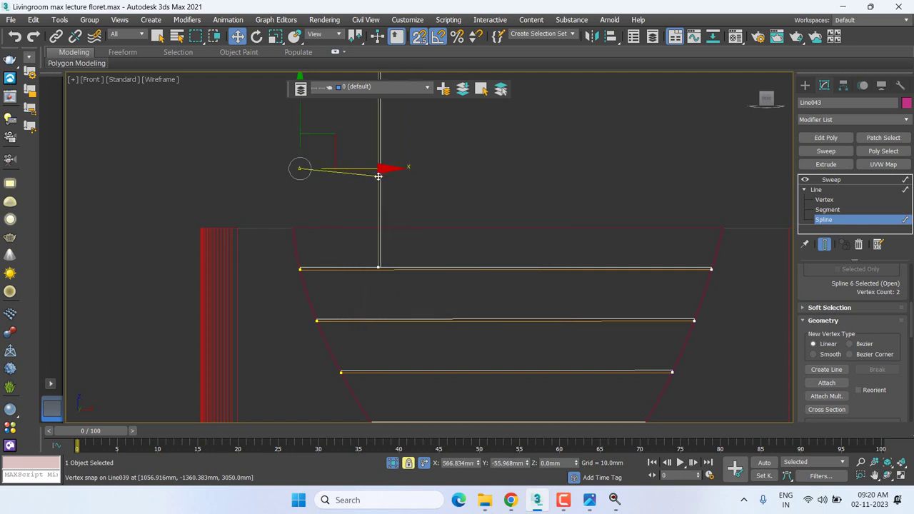
click(813, 201)
click(811, 201)
scroll(328, 267, down, 2)
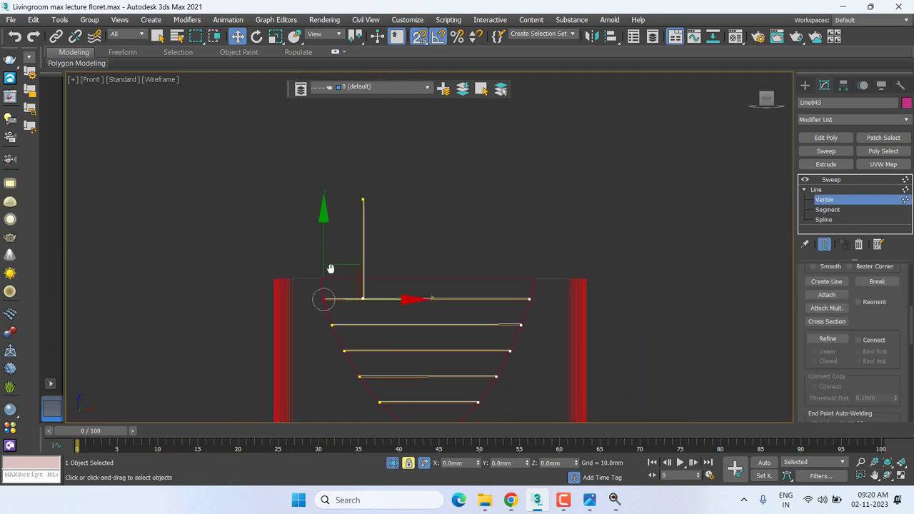
scroll(361, 224, up, 5)
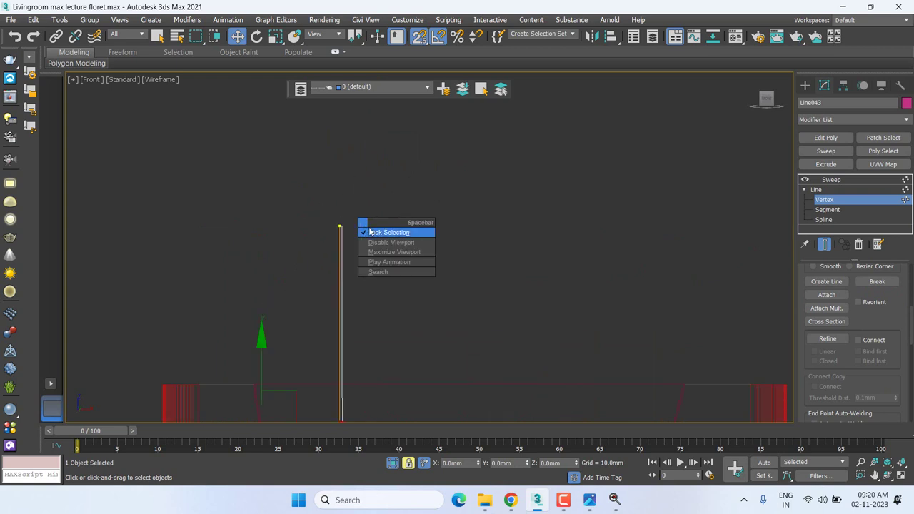
click(379, 233)
drag(300, 211, 360, 240)
middle_drag(360, 211, 365, 189)
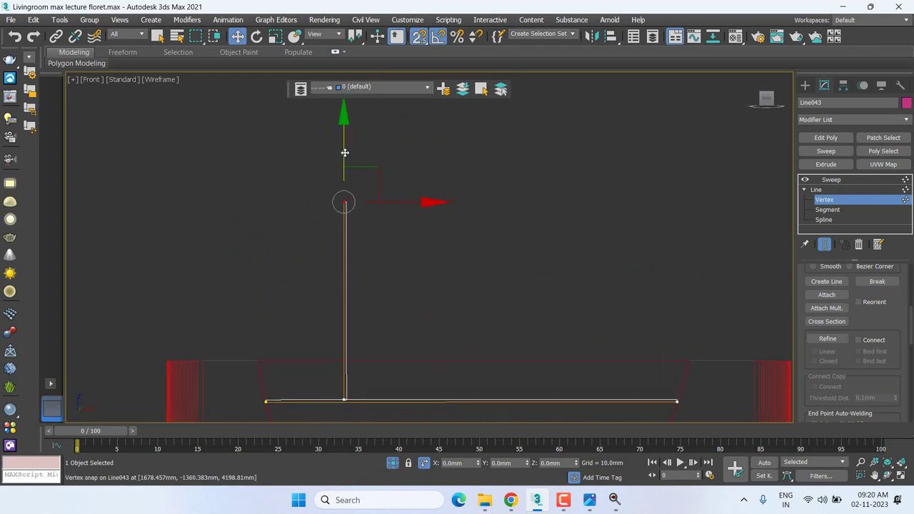
drag(344, 171, 260, 365)
middle_drag(260, 365, 301, 256)
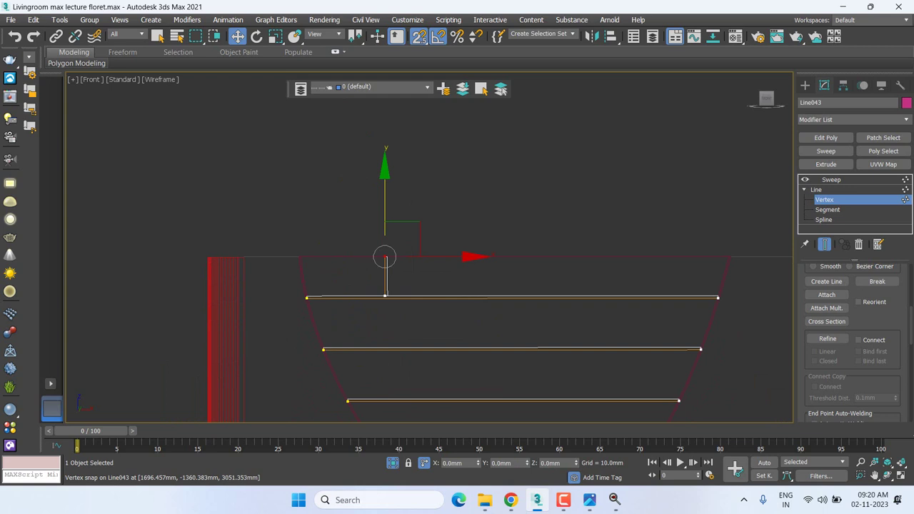
Copy the divider toward the right side of the top row and adjust both positions.
click(845, 221)
drag(360, 323, 443, 182)
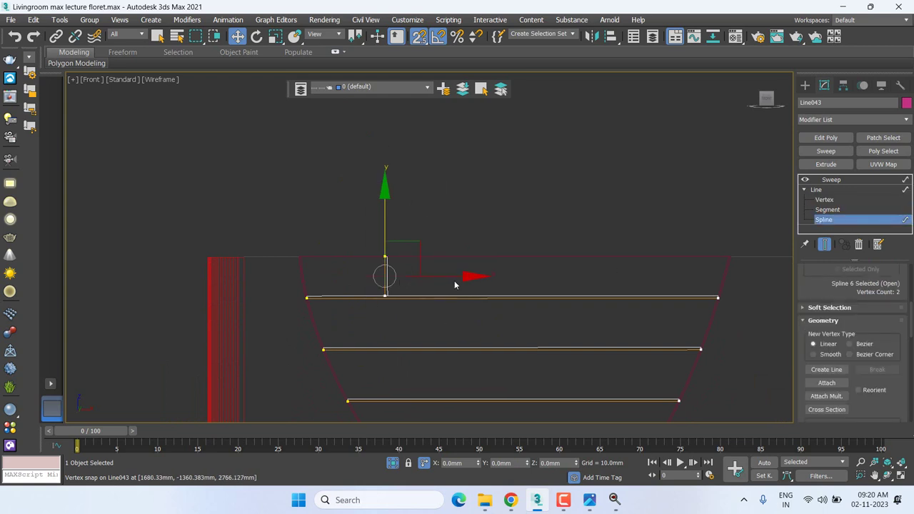
drag(450, 277, 406, 282)
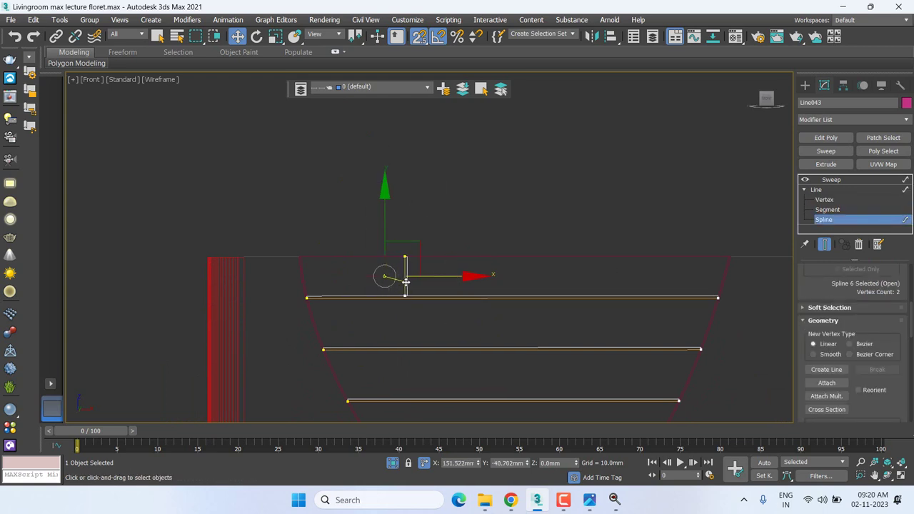
shift+drag(486, 277, 619, 291)
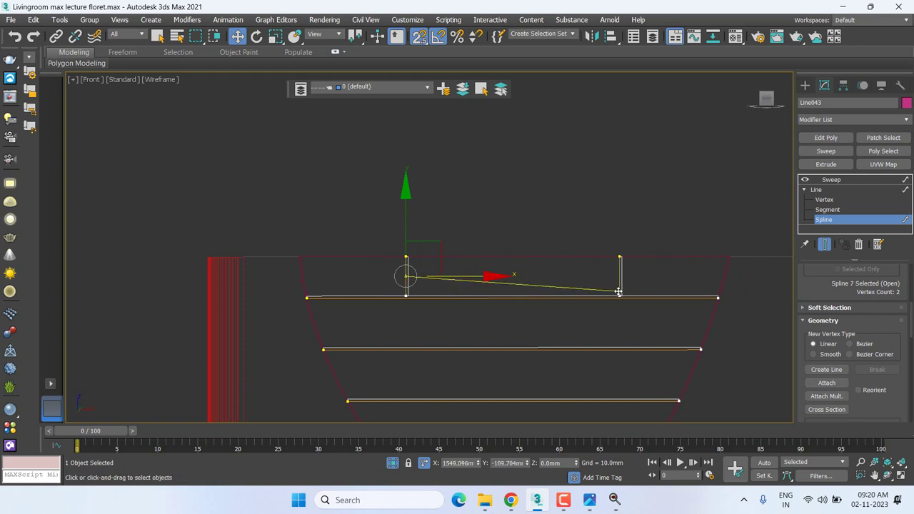
shift+drag(619, 292, 606, 295)
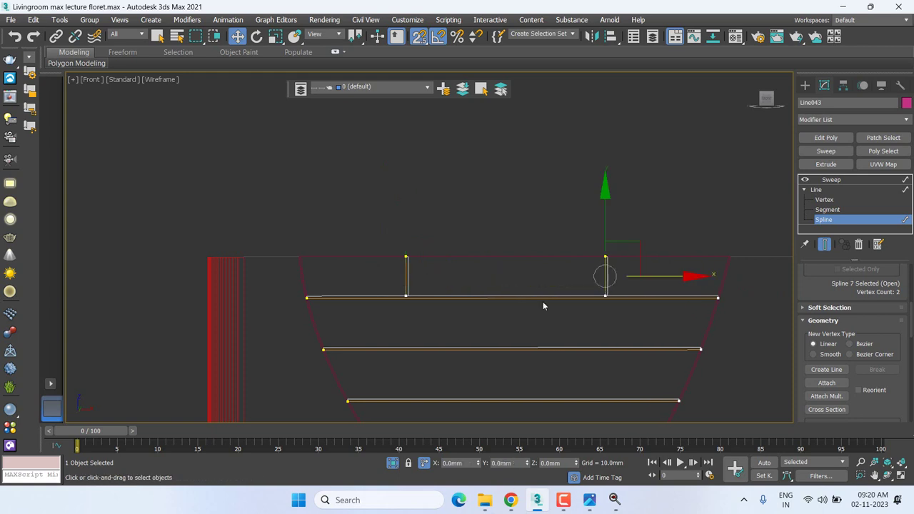
click(406, 280)
drag(464, 275, 431, 272)
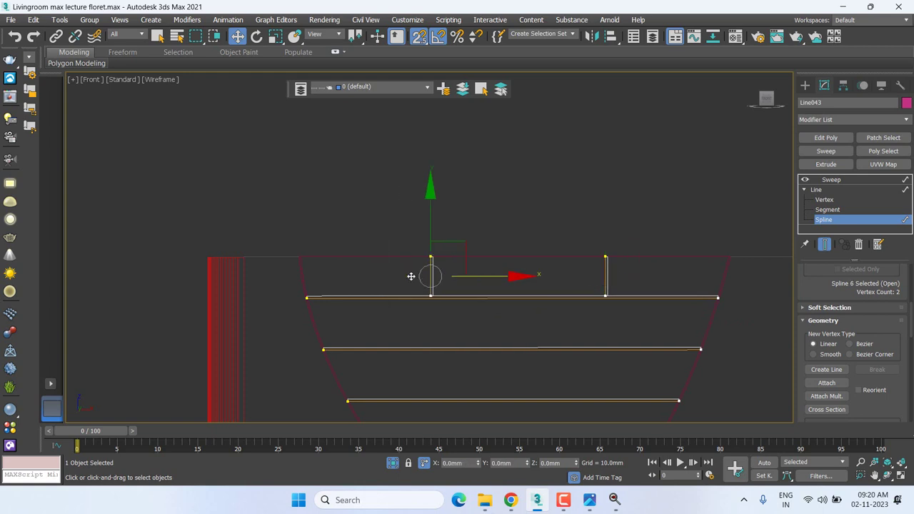
Copy the divider down below the top shelf and lock the selection.
middle_drag(410, 276, 413, 240)
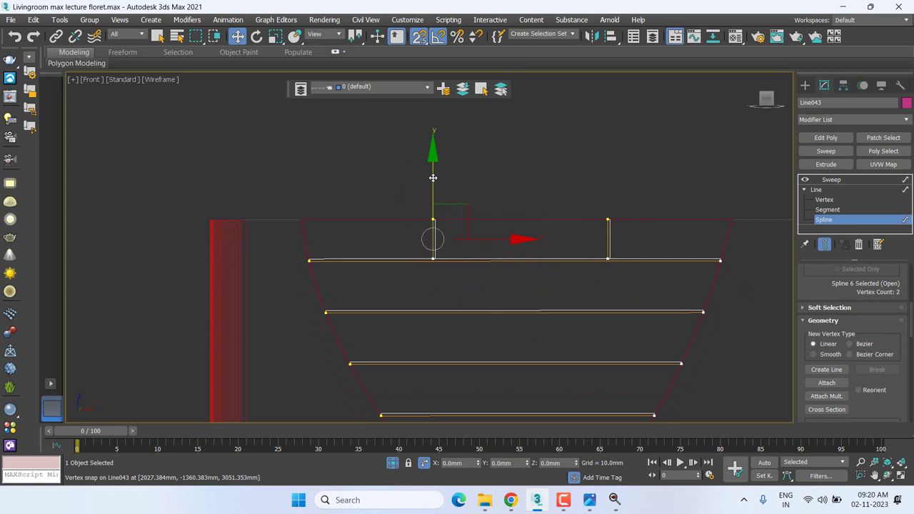
mouse_move(433, 178)
shift+mouse_down()
mouse_move(445, 288)
mouse_move(212, 300)
shift+mouse_up()
scroll(442, 312, up, 2)
scroll(441, 313, up, 2)
right_click(441, 313)
click(477, 323)
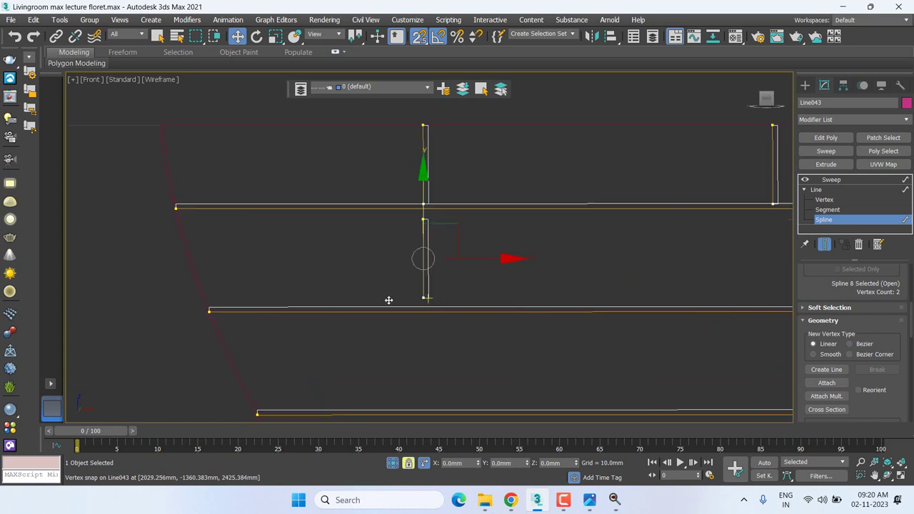
right_click(212, 300)
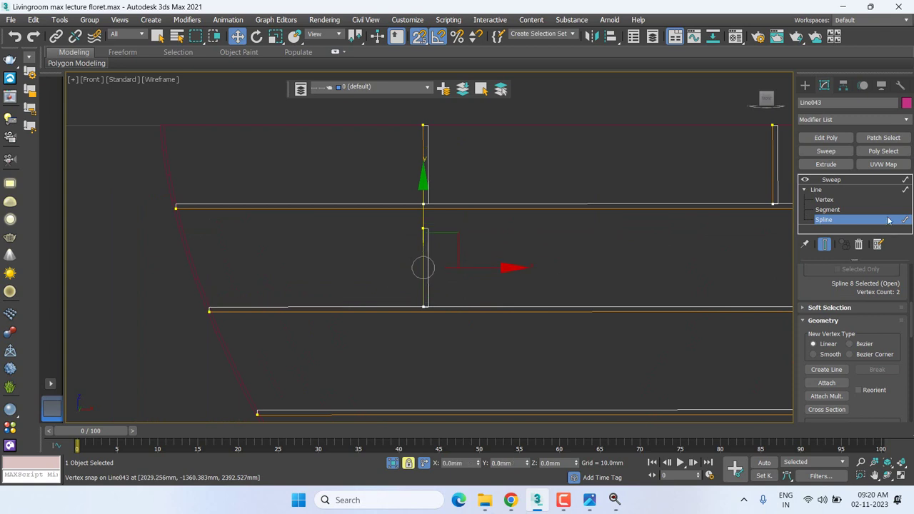
Move the lower divider's top vertex up to meet the shelf above.
click(825, 200)
scroll(506, 247, up, 2)
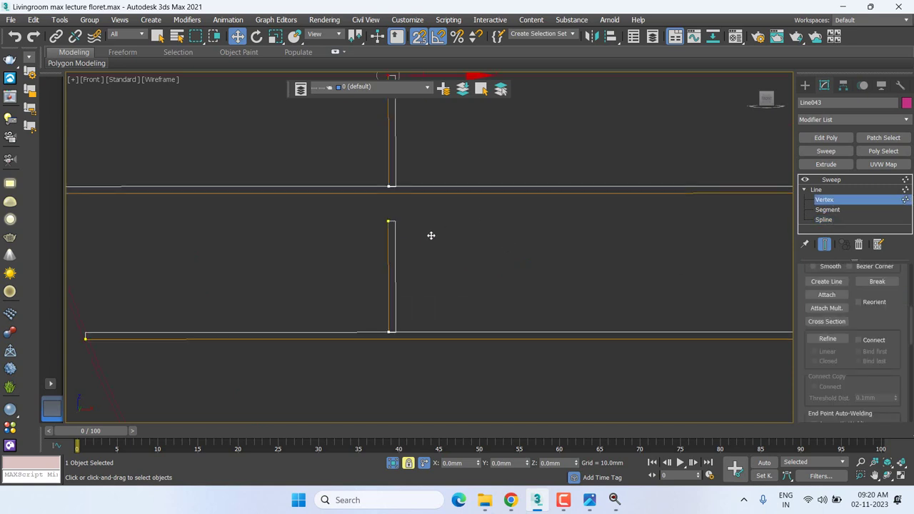
middle_drag(412, 241, 429, 270)
right_click(428, 270)
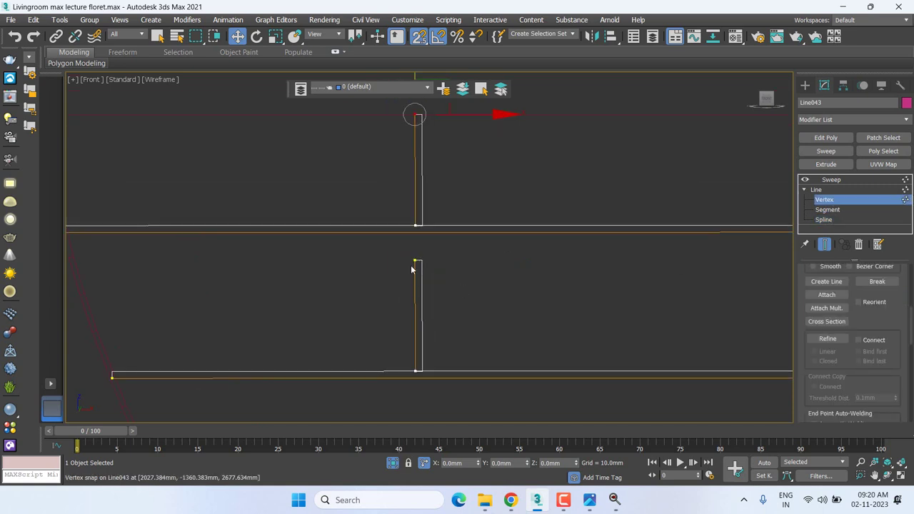
click(418, 261)
scroll(432, 262, down, 3)
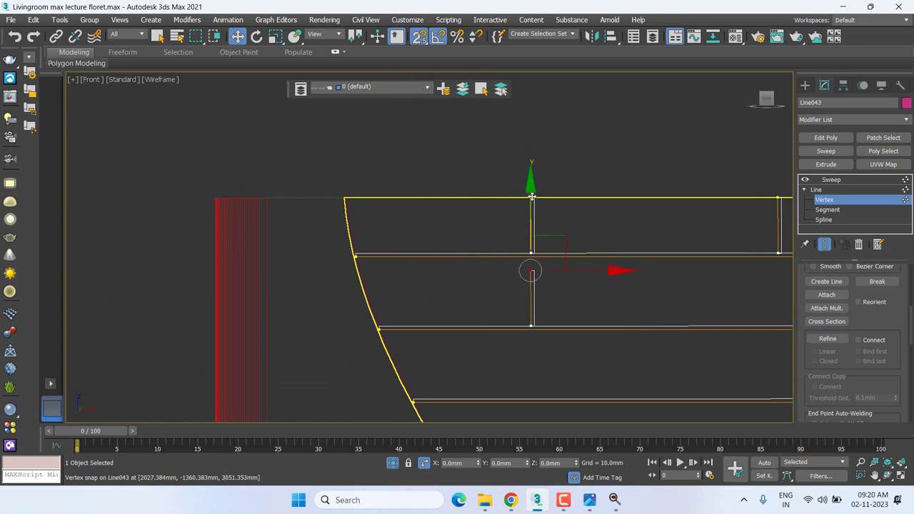
drag(530, 270, 357, 257)
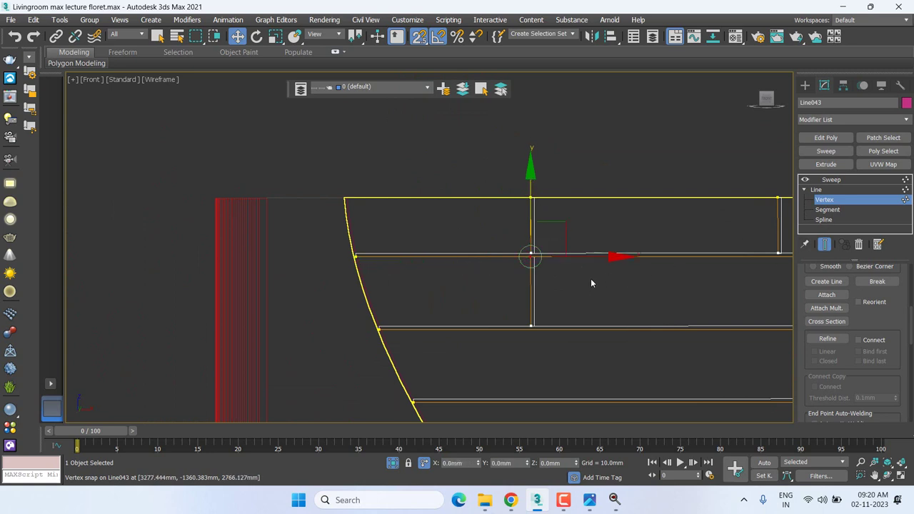
Clone the second-row divider twice along the row, one copy near its right end.
click(828, 220)
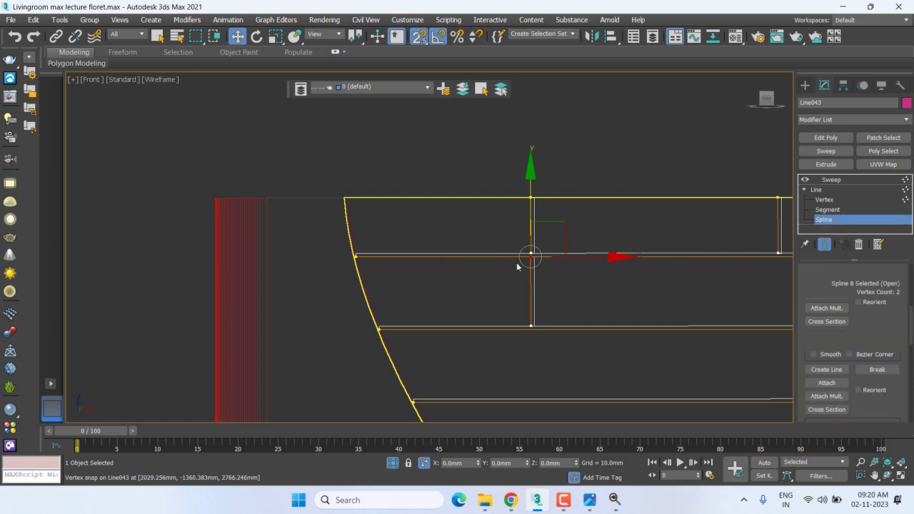
click(447, 294)
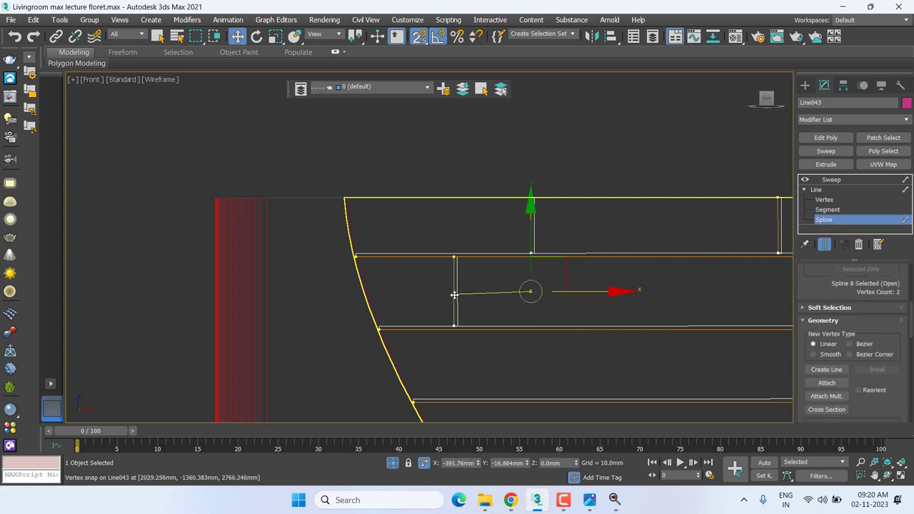
drag(448, 293, 448, 294)
scroll(497, 309, down, 2)
middle_drag(497, 310, 354, 287)
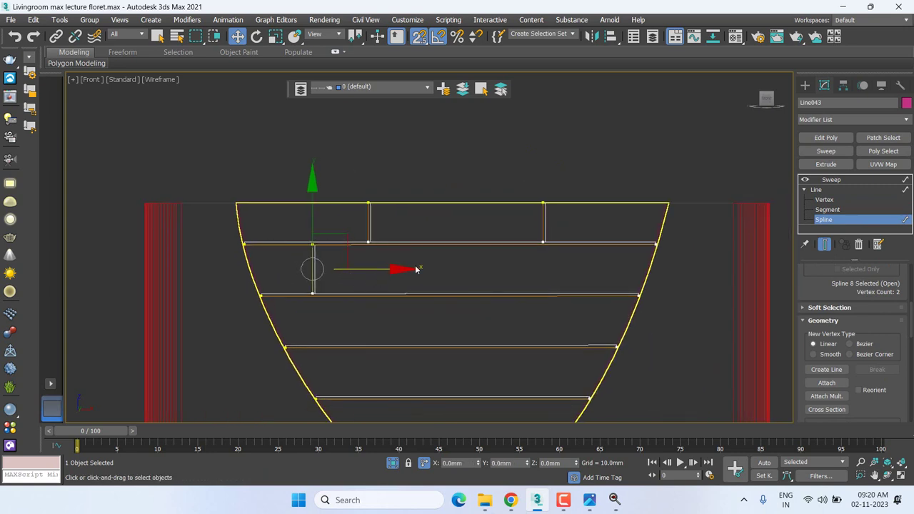
shift+drag(416, 269, 438, 275)
shift+drag(500, 269, 579, 256)
Shift the left and middle second-row dividers slightly right to even their spacing.
scroll(580, 243, down, 4)
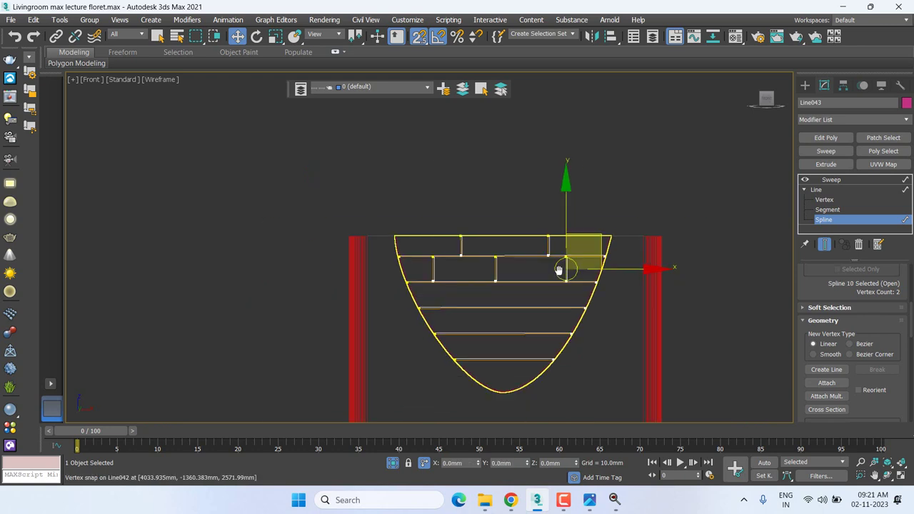
scroll(583, 234, up, 3)
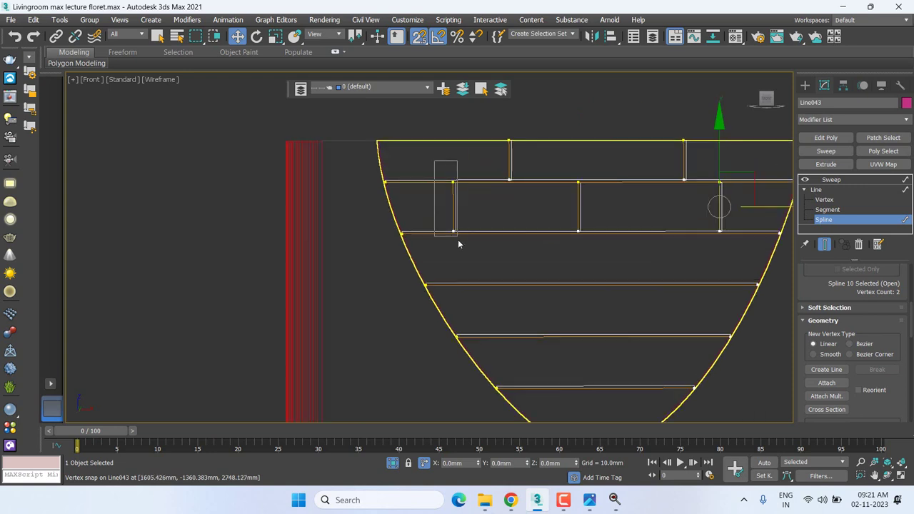
click(458, 204)
middle_drag(474, 247, 369, 266)
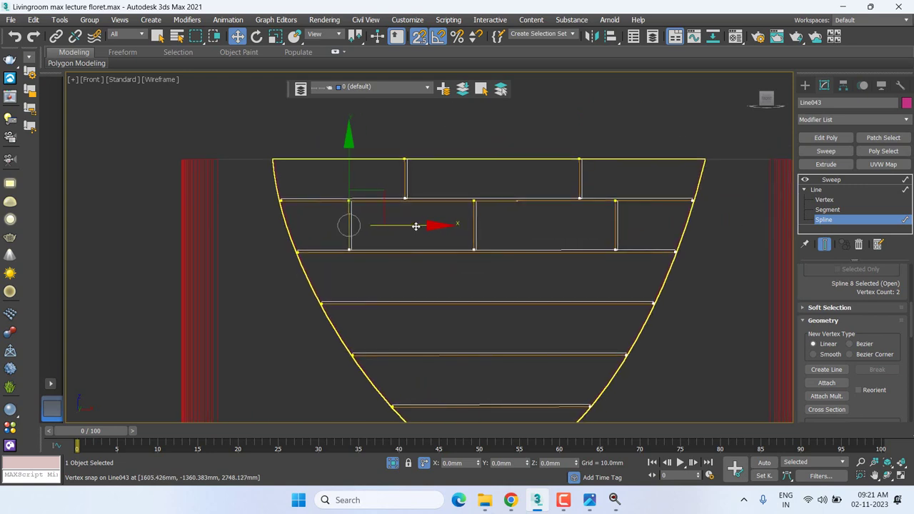
drag(416, 225, 375, 227)
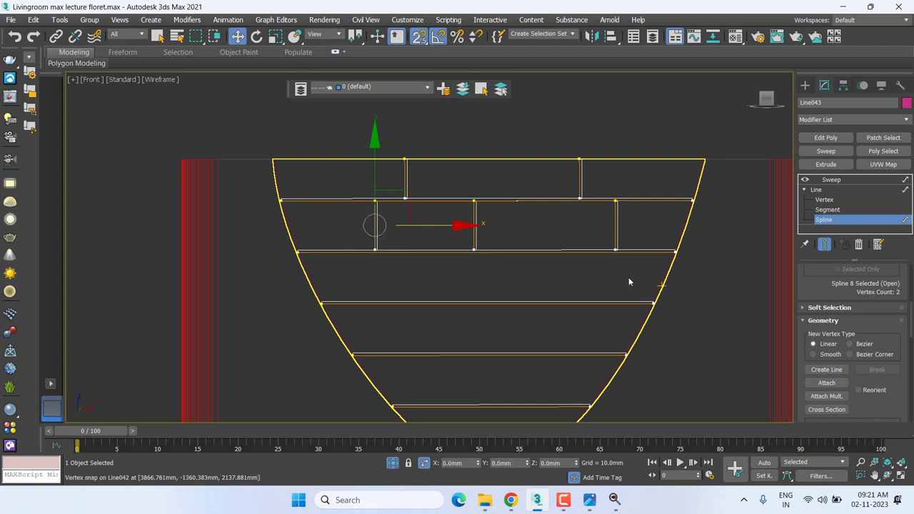
click(475, 227)
mouse_move(475, 225)
mouse_down()
mouse_move(492, 222)
mouse_move(495, 237)
mouse_up()
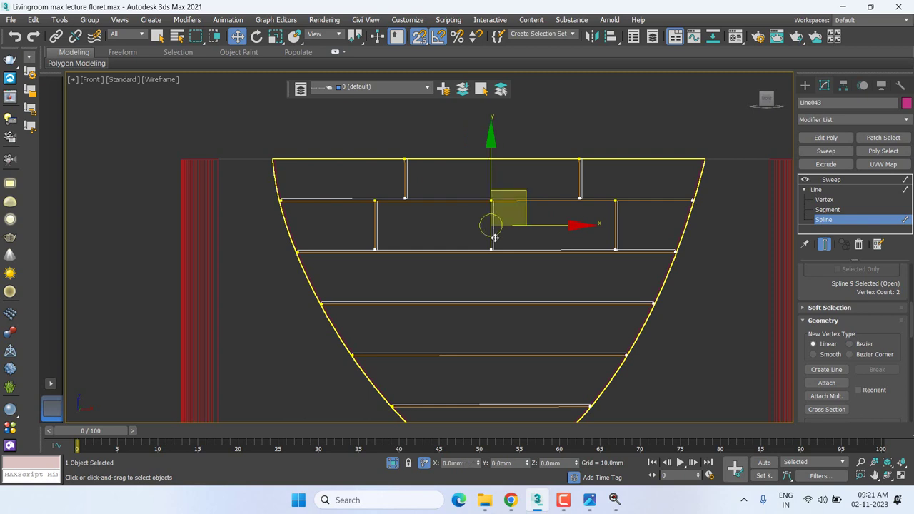
middle_drag(496, 239, 501, 249)
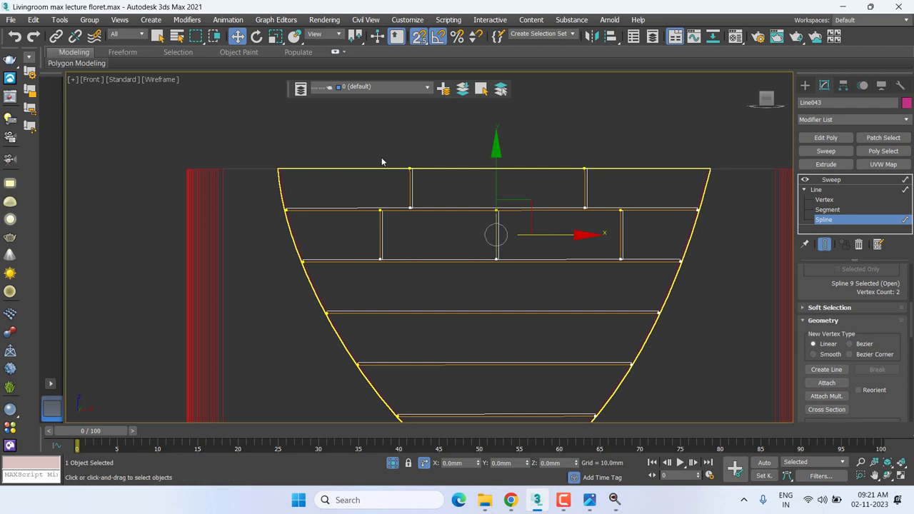
Reposition the two top-row dividers to stagger them, turn snapping off, and select both rows.
click(411, 191)
drag(479, 188, 438, 188)
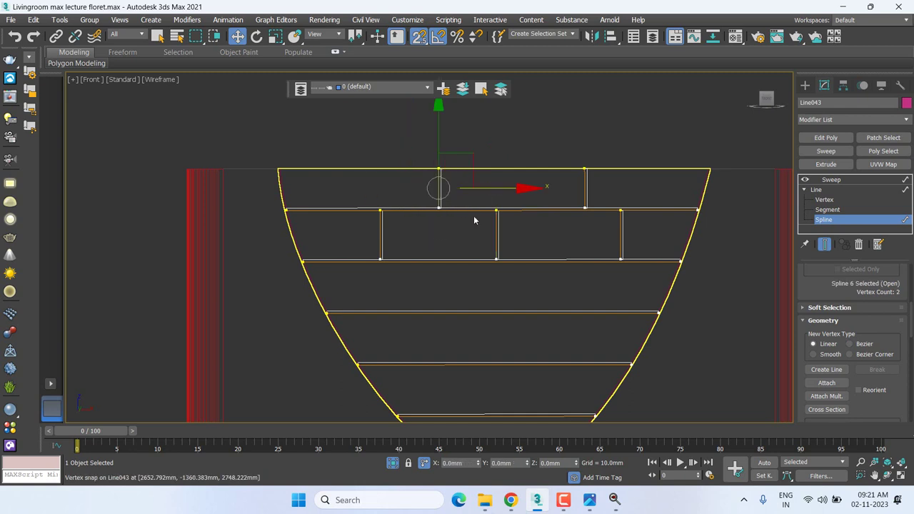
drag(581, 206, 599, 240)
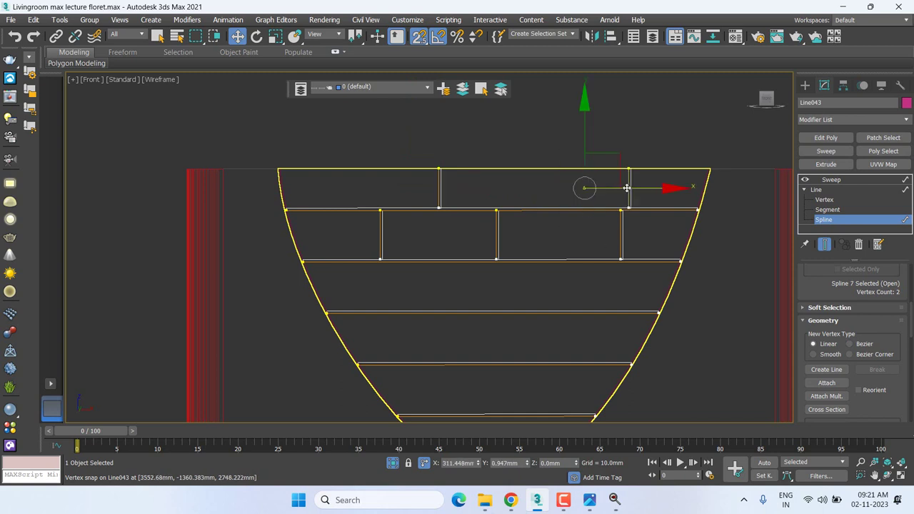
drag(628, 188, 566, 188)
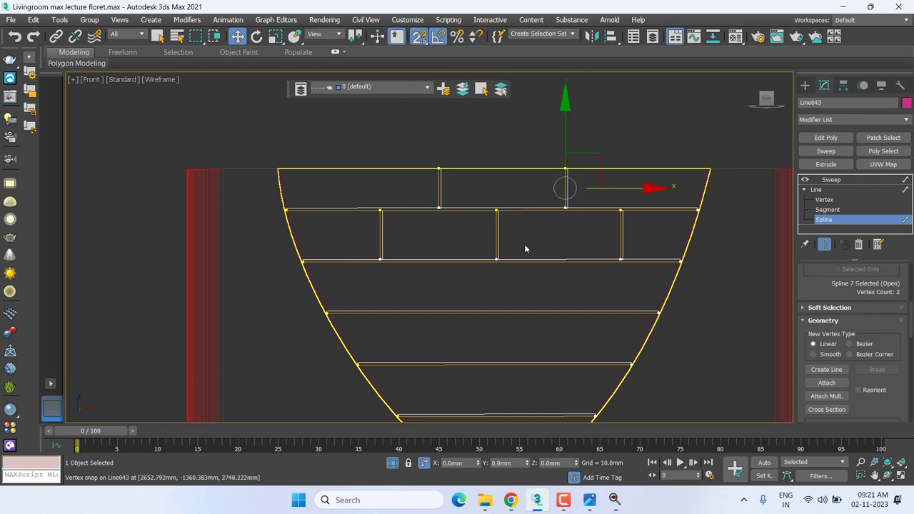
click(439, 207)
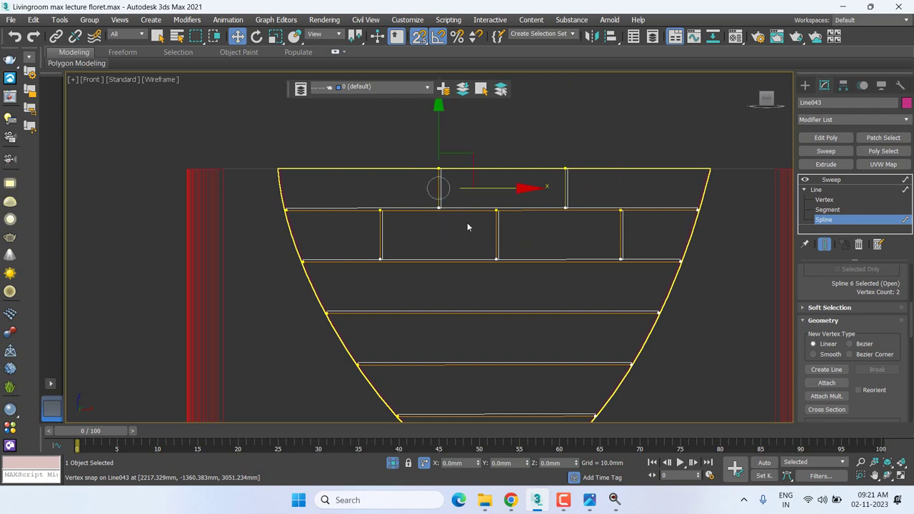
drag(491, 187, 432, 218)
key(s)
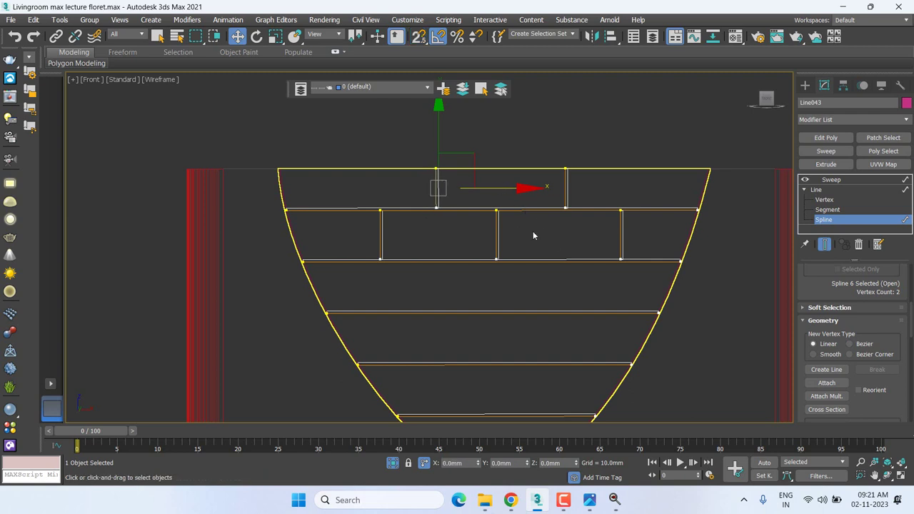
scroll(449, 190, down, 2)
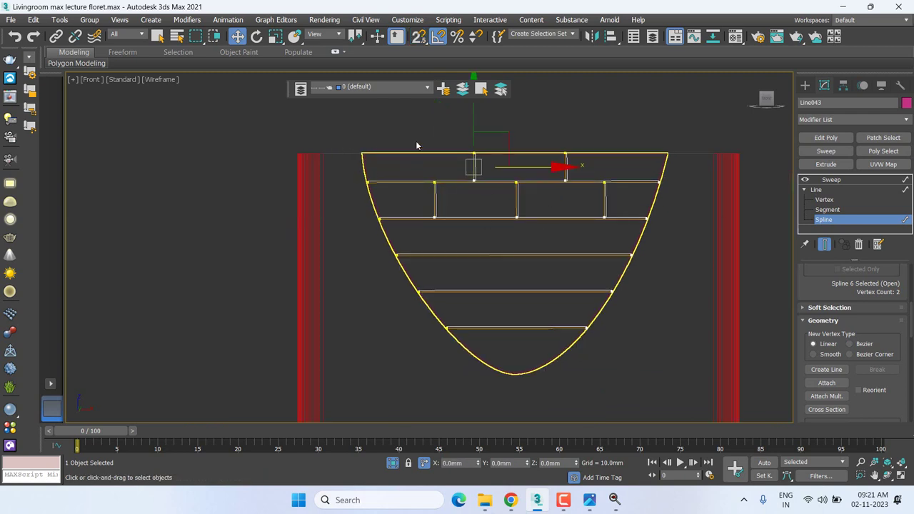
drag(416, 145, 618, 241)
drag(404, 227, 378, 146)
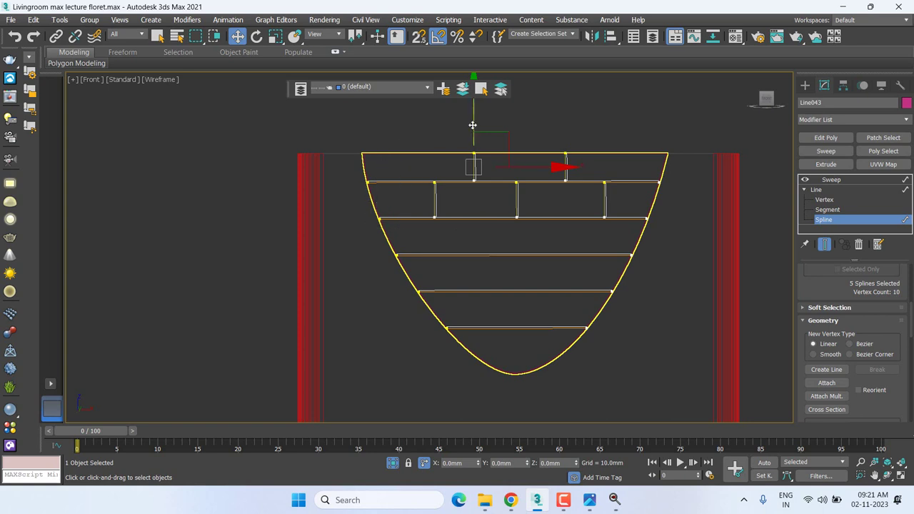
Copy the five dividers and snap them down onto a lower shelf row with the selection locked.
shift+drag(474, 120, 520, 240)
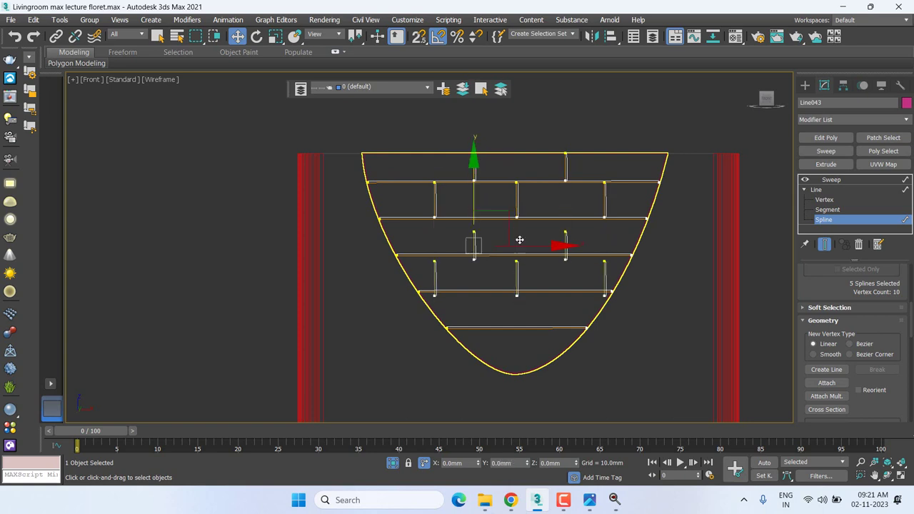
scroll(576, 237, up, 5)
key(s)
key(space)
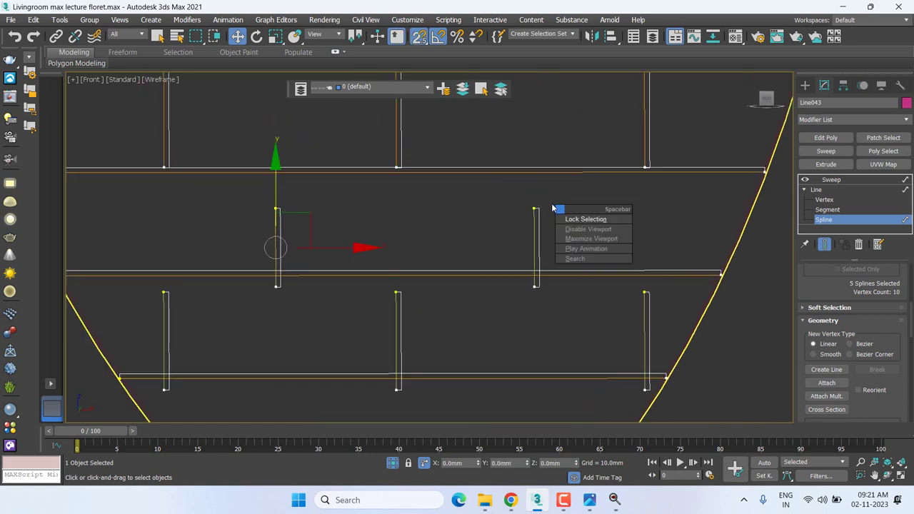
click(582, 220)
drag(537, 209, 766, 175)
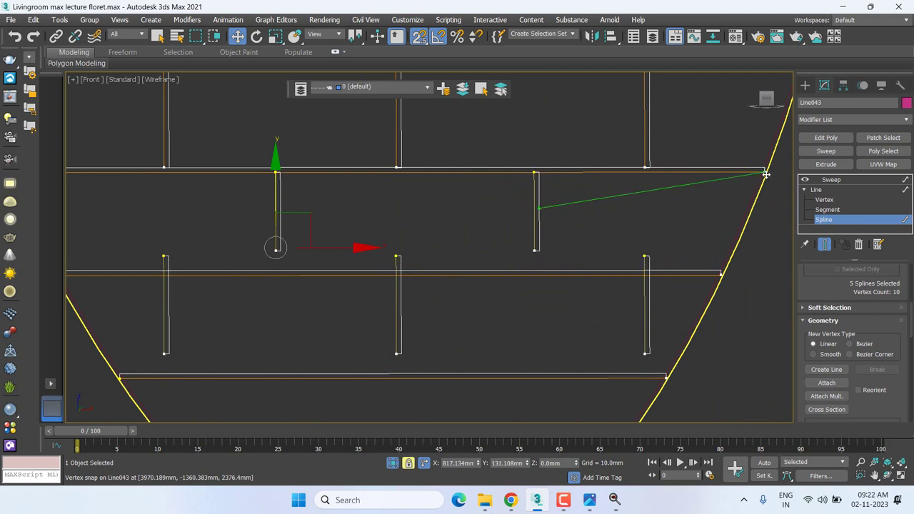
drag(766, 175, 765, 173)
At point level, stretch the dividers' bottom points down to snap onto the shelves below.
scroll(757, 176, down, 3)
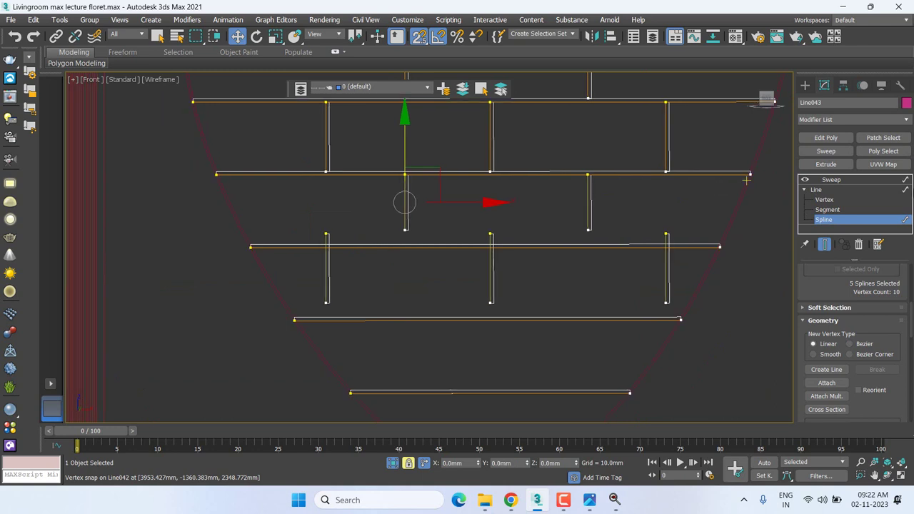
click(840, 201)
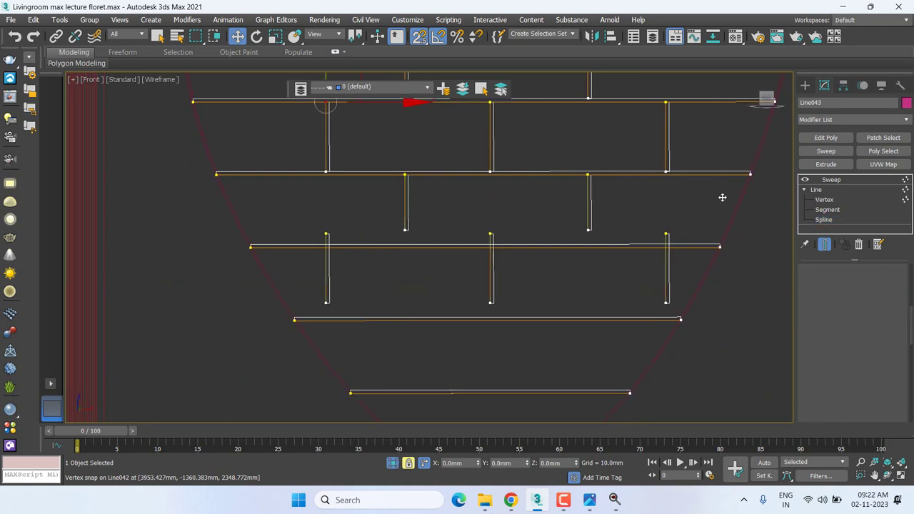
right_click(408, 219)
click(435, 234)
drag(390, 260, 430, 219)
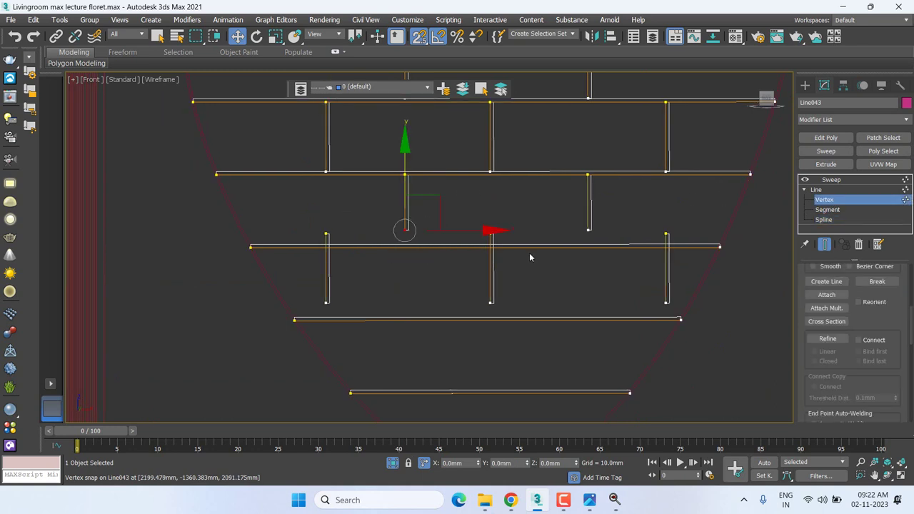
drag(608, 254, 579, 226)
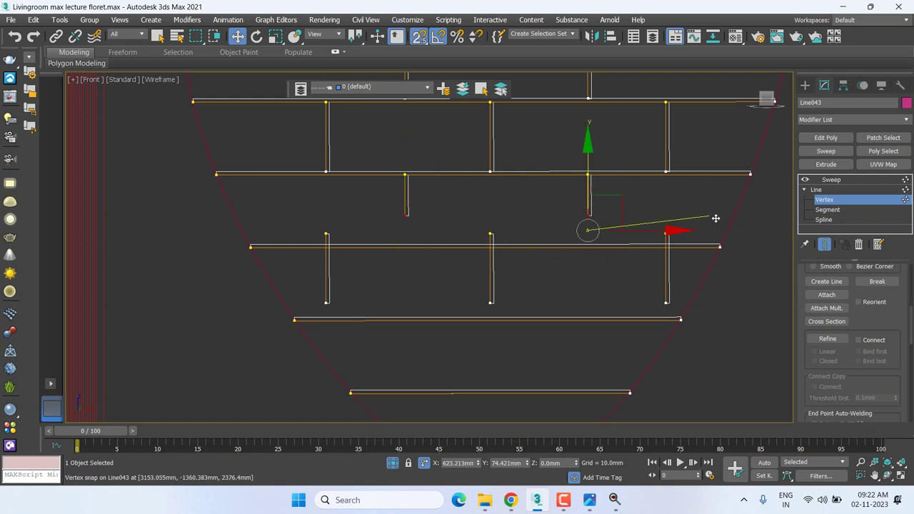
drag(723, 241, 342, 247)
drag(300, 223, 341, 246)
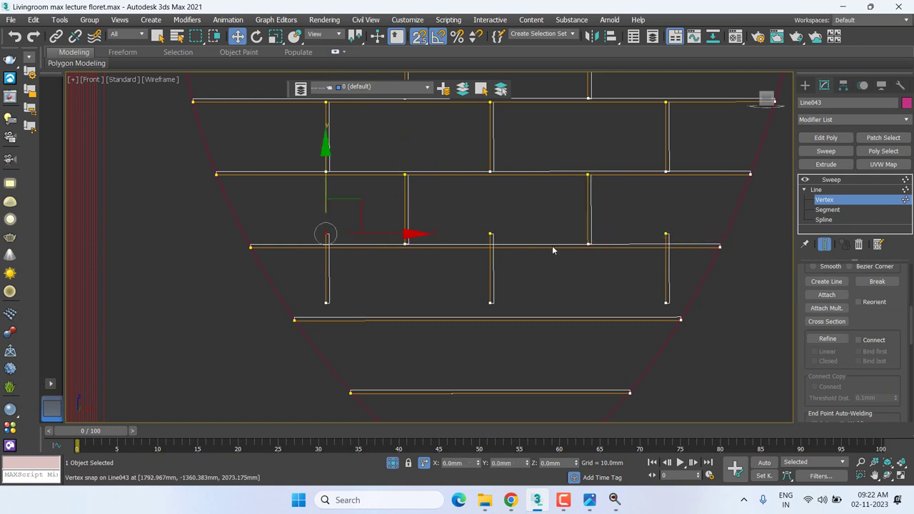
mouse_move(623, 255)
mouse_down()
mouse_move(684, 227)
mouse_move(720, 249)
mouse_up()
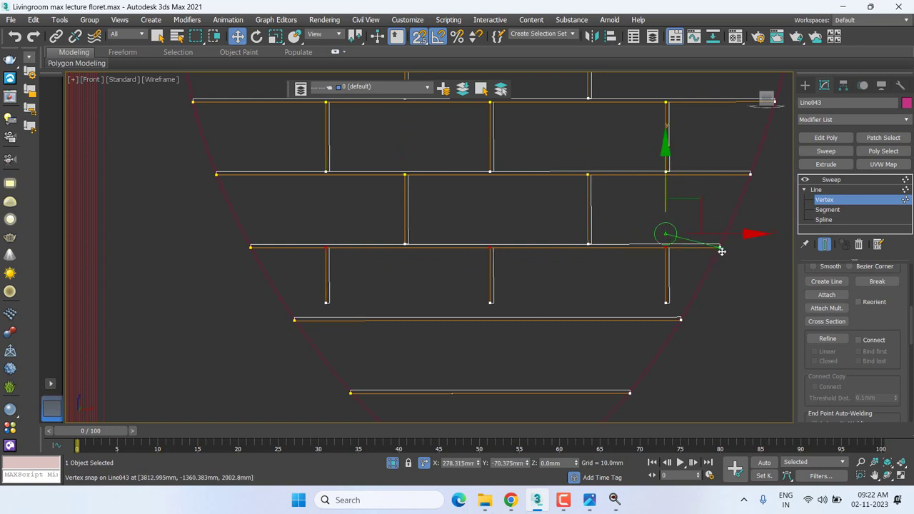
drag(303, 279, 675, 319)
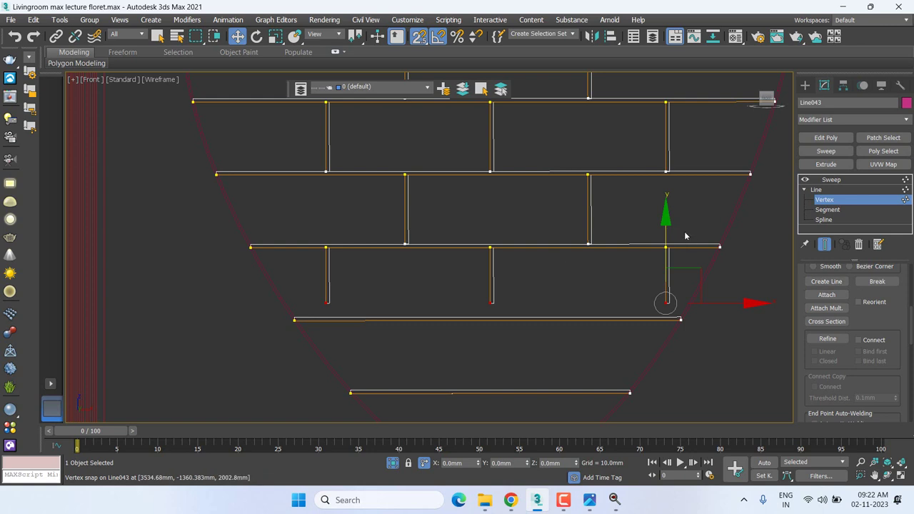
drag(673, 266, 673, 283)
middle_drag(427, 331, 428, 313)
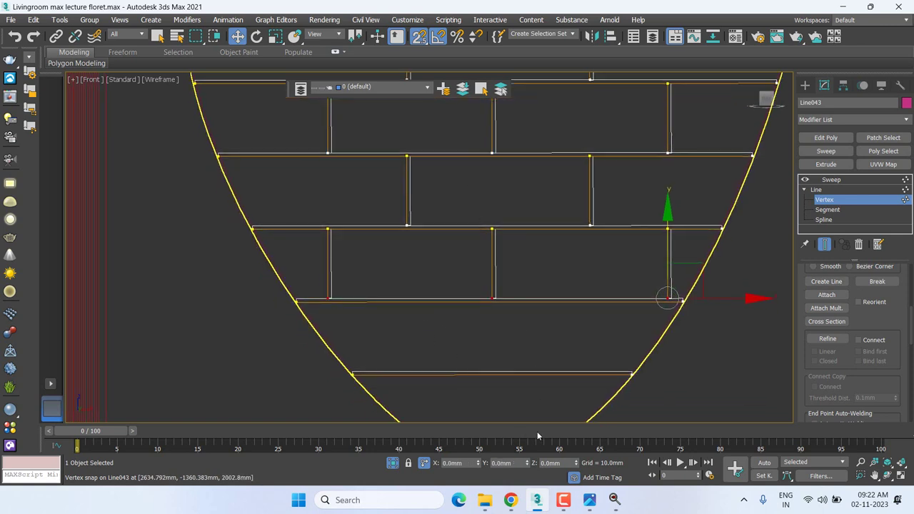
At segment level, copy two divider segments and snap them onto a lower shelf.
click(848, 210)
drag(378, 197, 377, 204)
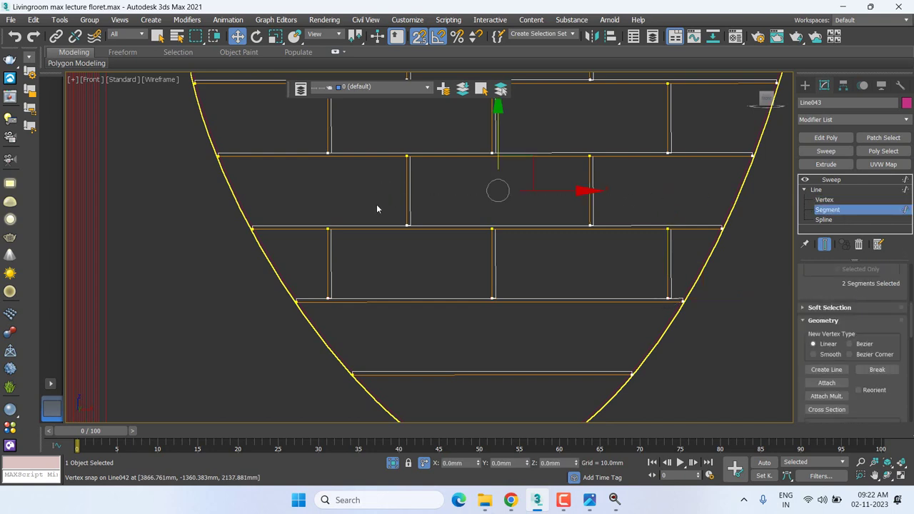
middle_drag(376, 204, 378, 219)
shift+drag(500, 118, 529, 333)
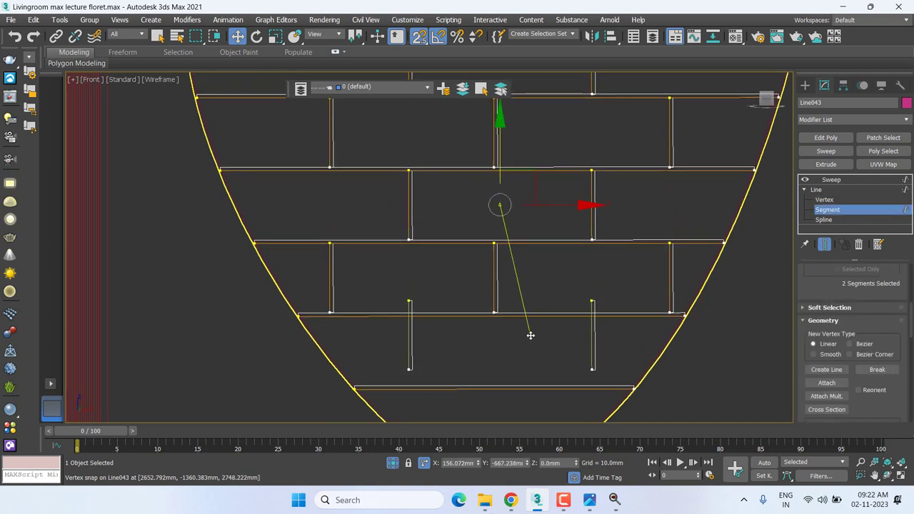
scroll(593, 285, up, 4)
middle_drag(593, 285, 591, 210)
right_click(591, 210)
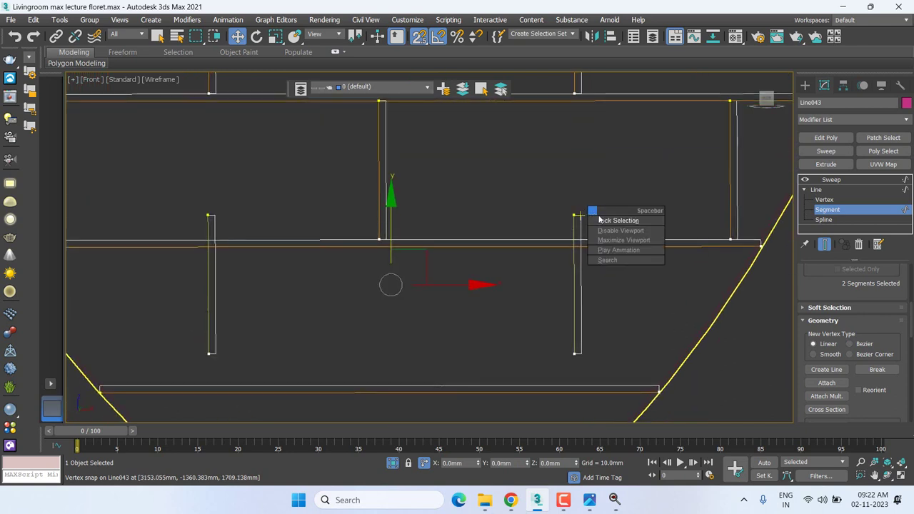
click(600, 214)
drag(592, 212, 759, 245)
Release the selection lock and return to the Sweep result of the shelves.
scroll(586, 259, down, 3)
right_click(586, 260)
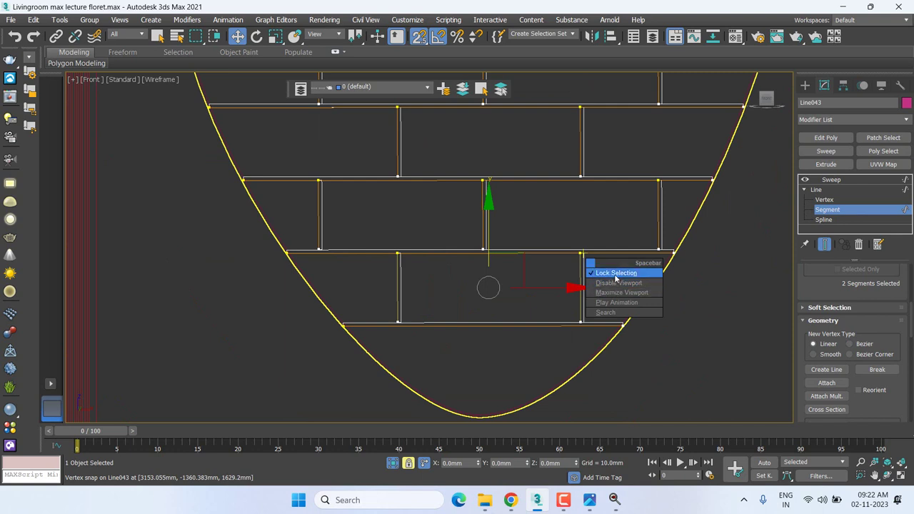
click(614, 273)
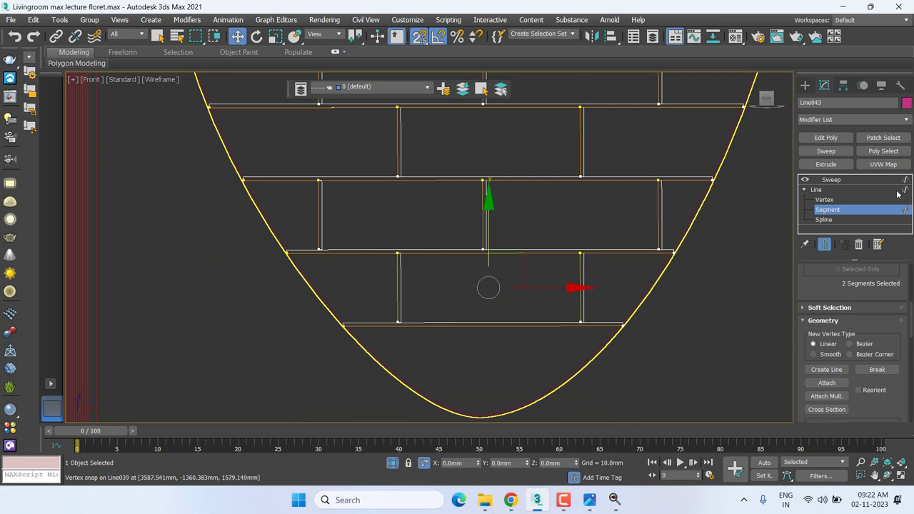
click(855, 180)
Switch to a Perspective view and show the shelf unit with Default Shading.
key(p)
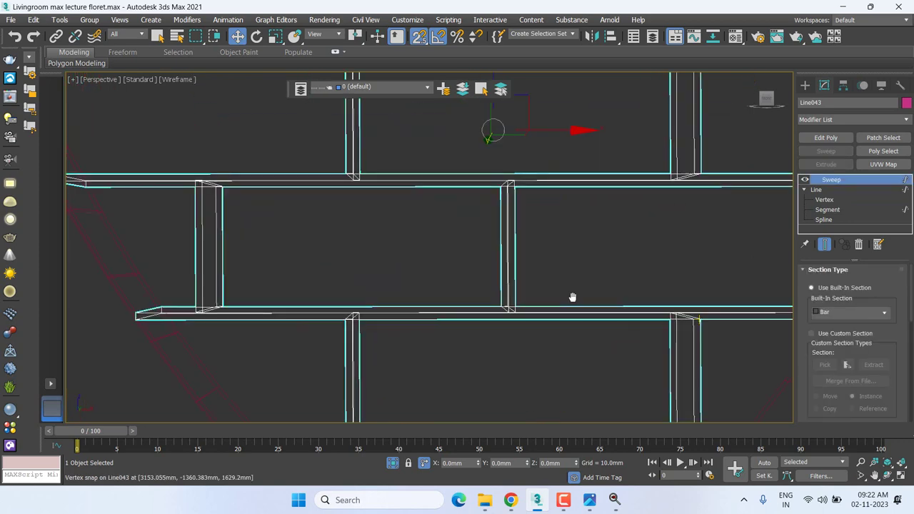
scroll(573, 298, down, 3)
alt+middle_drag(573, 298, 390, 316)
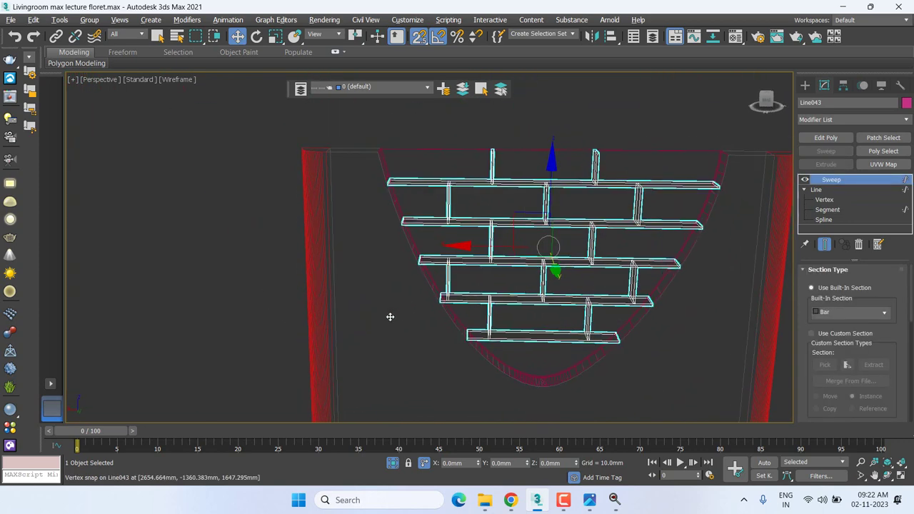
click(168, 81)
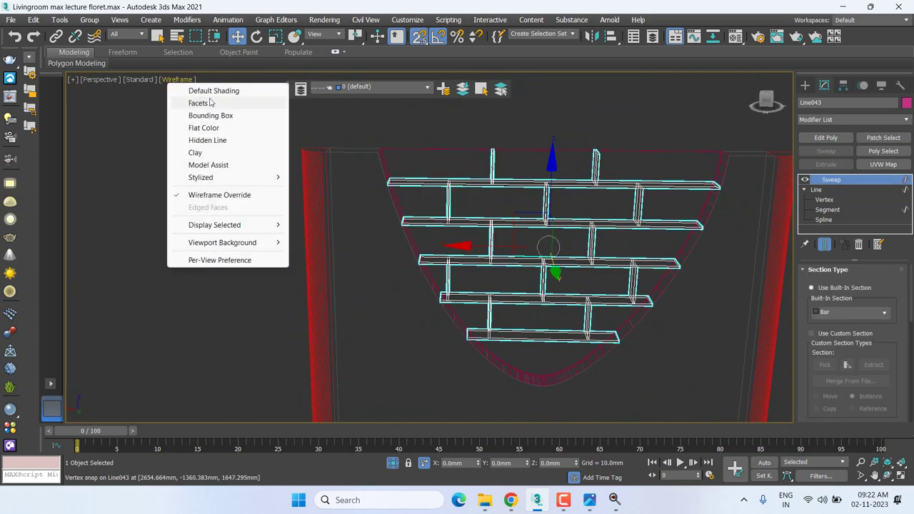
click(214, 91)
click(250, 179)
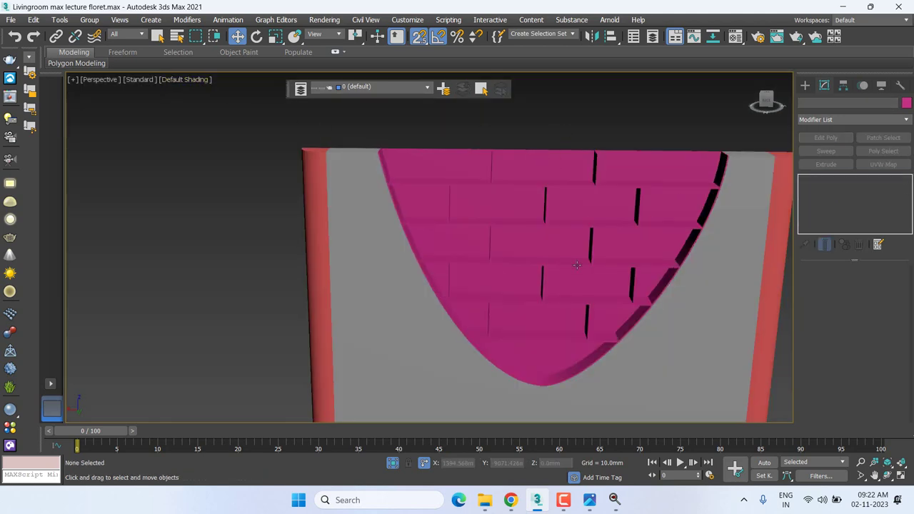
mouse_move(554, 213)
alt+middle_down()
mouse_move(563, 245)
mouse_move(541, 251)
mouse_move(568, 259)
mouse_move(598, 160)
mouse_move(604, 187)
alt+middle_up()
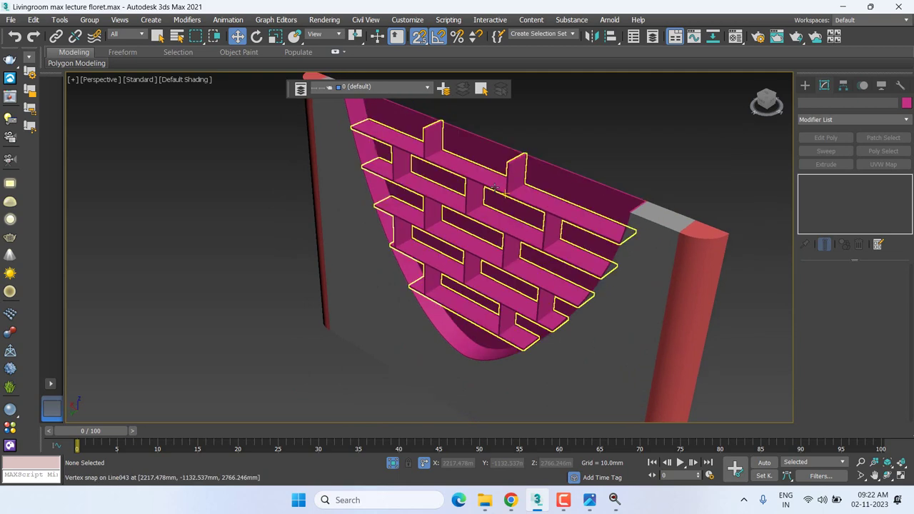
Give the swept shelves and curved back panel a pale yellow object colour.
click(496, 190)
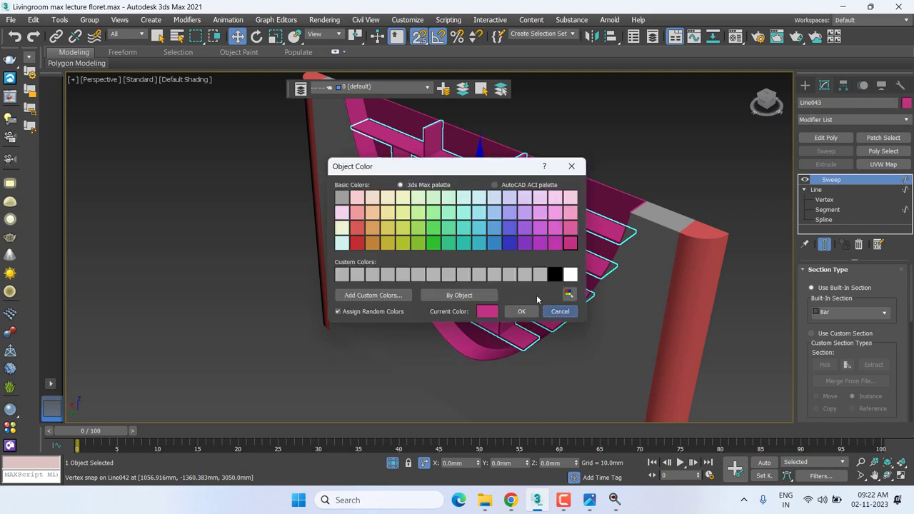
click(554, 311)
ctrl+click(499, 159)
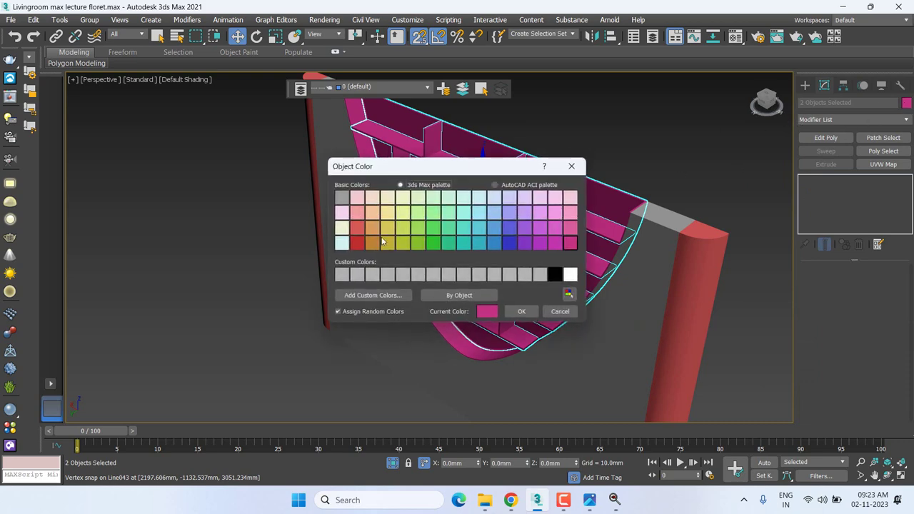
click(388, 212)
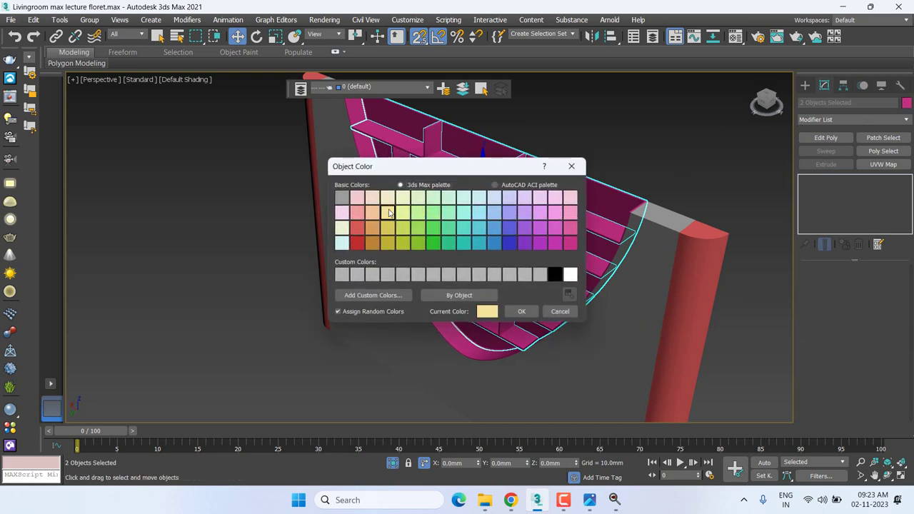
click(519, 311)
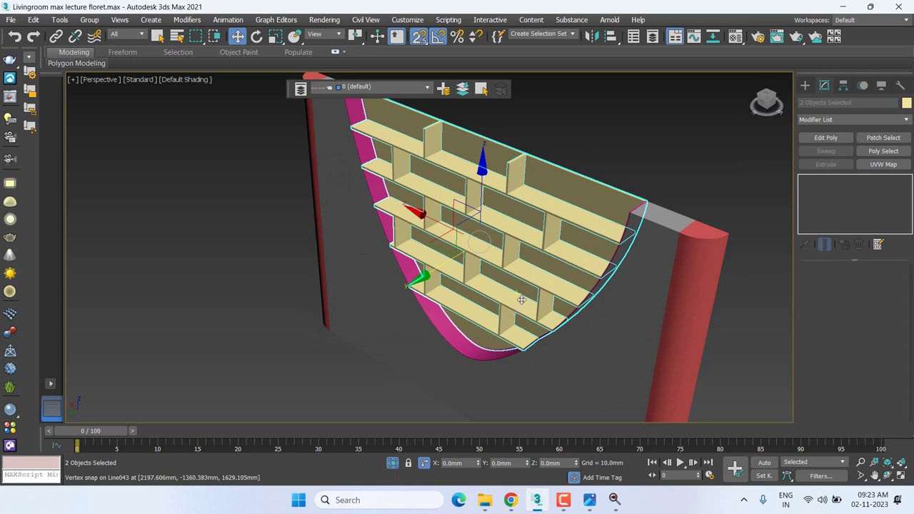
alt+middle_drag(521, 297, 592, 214)
Select all six shelf unit parts and end Isolate Selection to reveal the room.
click(603, 133)
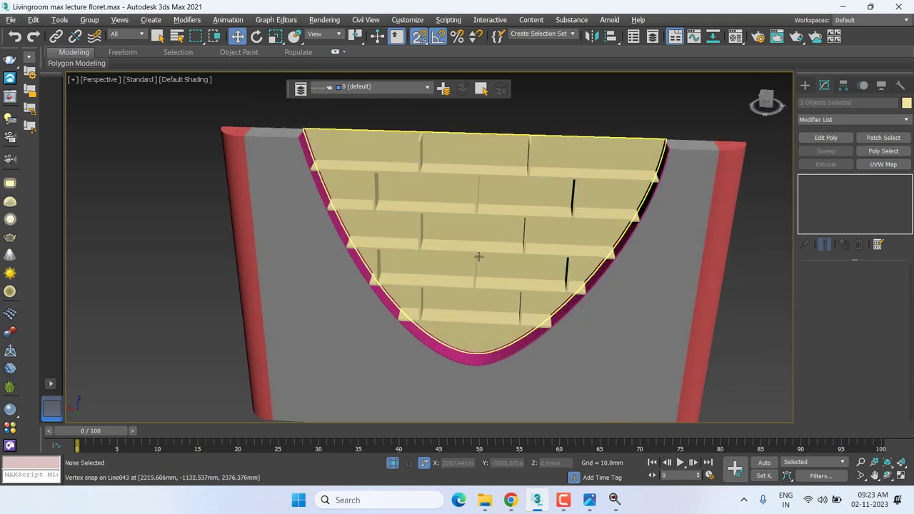
alt+middle_drag(478, 257, 456, 266)
scroll(456, 266, down, 5)
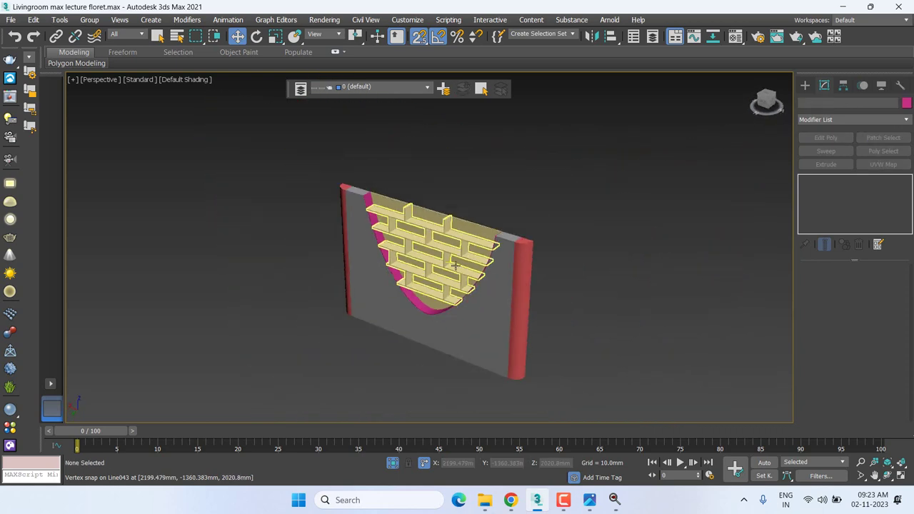
scroll(429, 251, down, 2)
drag(318, 203, 523, 369)
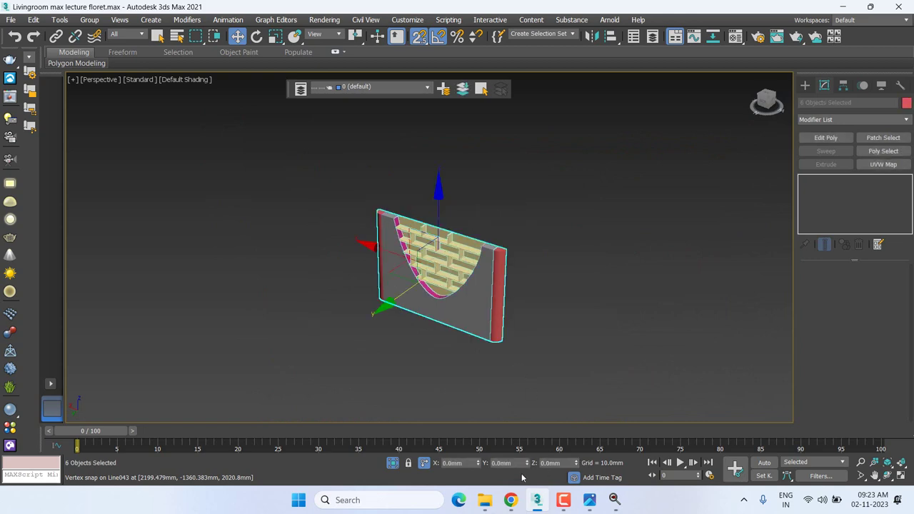
click(393, 463)
Orbit and pan around the living room to review the shelf wall and layout.
scroll(533, 284, up, 3)
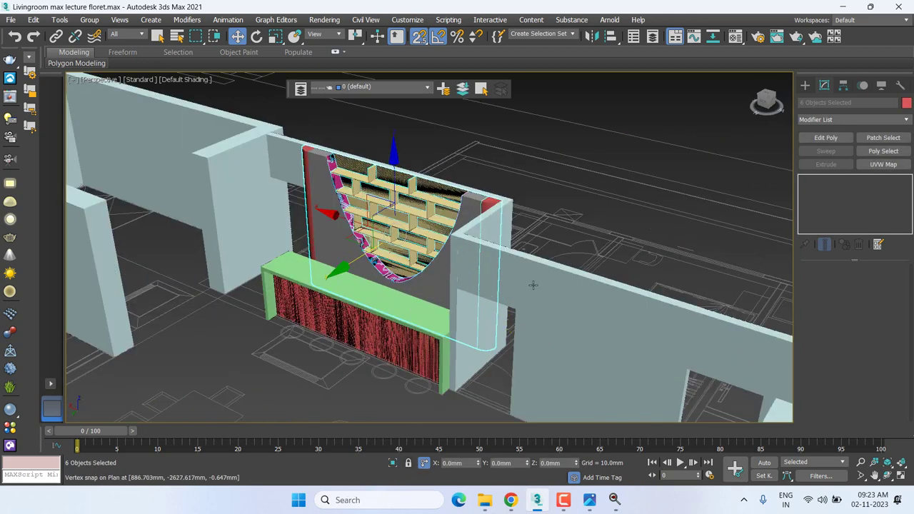
alt+middle_drag(533, 284, 619, 352)
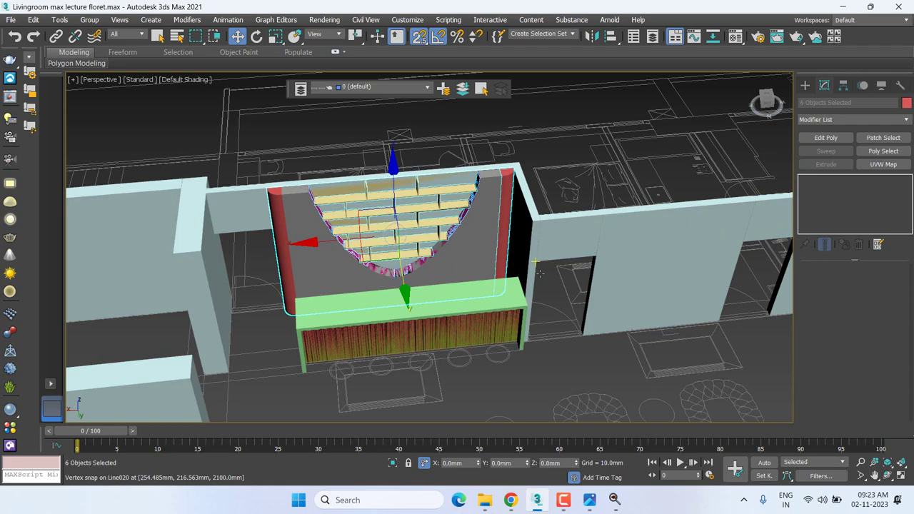
scroll(540, 273, down, 5)
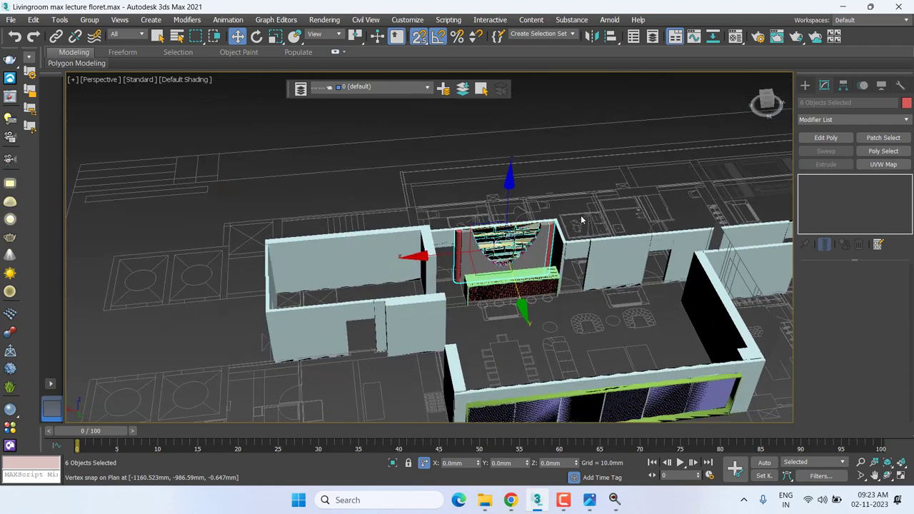
mouse_move(564, 286)
alt+middle_down()
mouse_move(590, 296)
mouse_move(577, 310)
mouse_move(612, 292)
mouse_move(643, 258)
mouse_move(784, 213)
alt+middle_up()
scroll(480, 156, up, 3)
scroll(471, 169, up, 3)
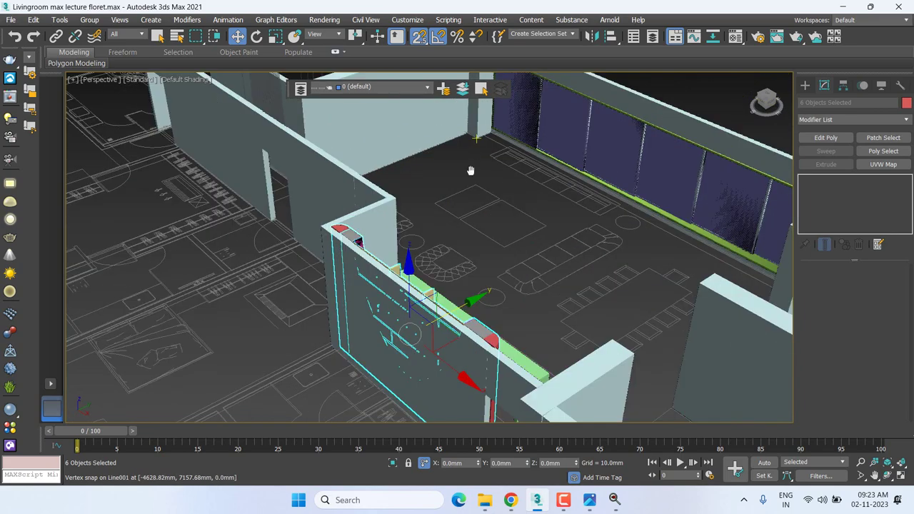
mouse_move(471, 169)
middle_down()
mouse_move(478, 300)
mouse_move(535, 316)
mouse_move(561, 315)
mouse_move(506, 312)
mouse_move(479, 289)
mouse_move(607, 307)
mouse_move(457, 307)
middle_up()
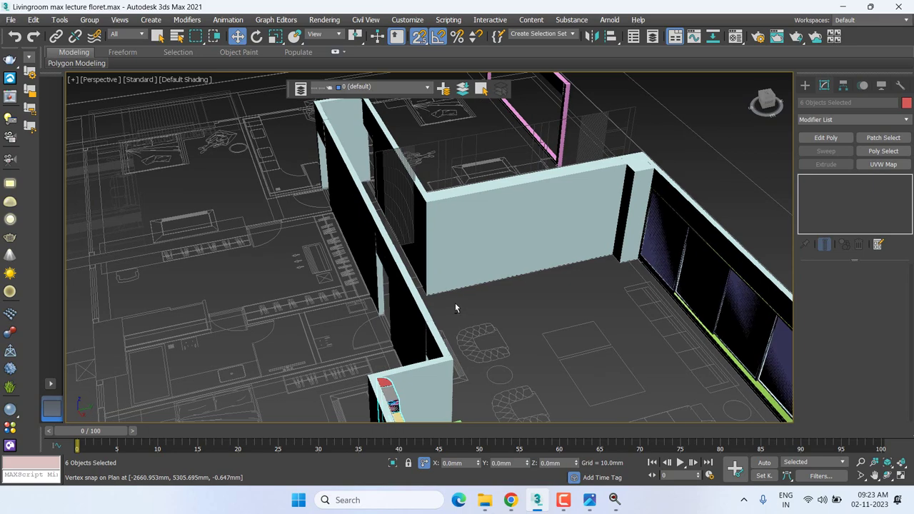
alt+middle_drag(559, 275, 398, 200)
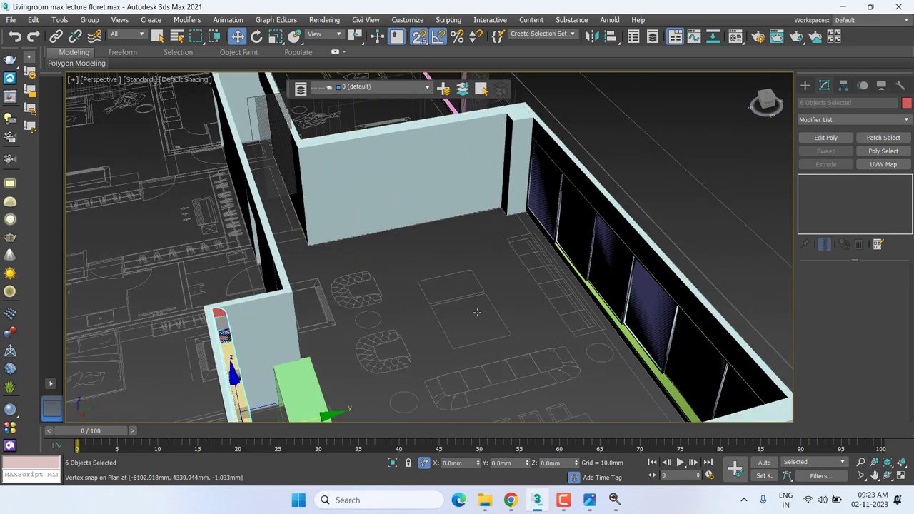
mouse_move(446, 308)
alt+middle_down()
mouse_move(430, 297)
mouse_move(476, 312)
mouse_move(641, 297)
alt+middle_up()
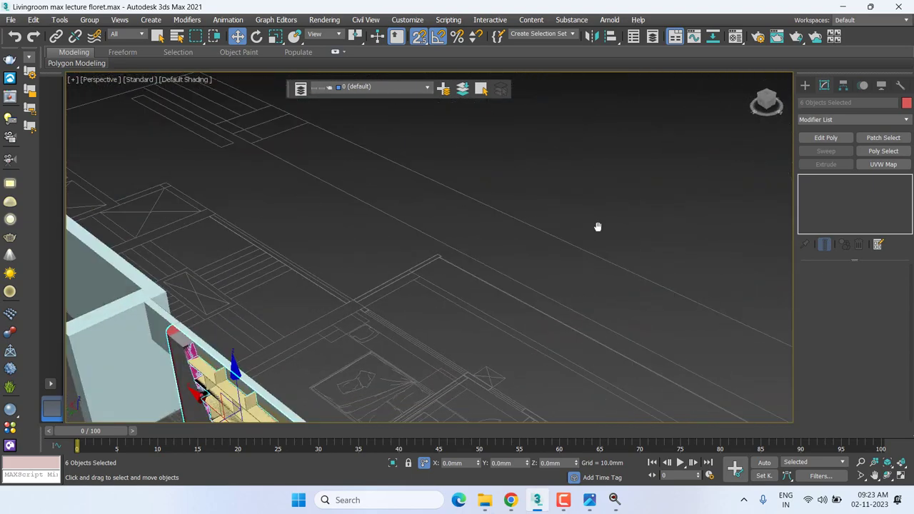
mouse_move(598, 224)
alt+middle_down()
mouse_move(612, 192)
mouse_move(563, 203)
mouse_move(578, 210)
mouse_move(390, 269)
alt+middle_up()
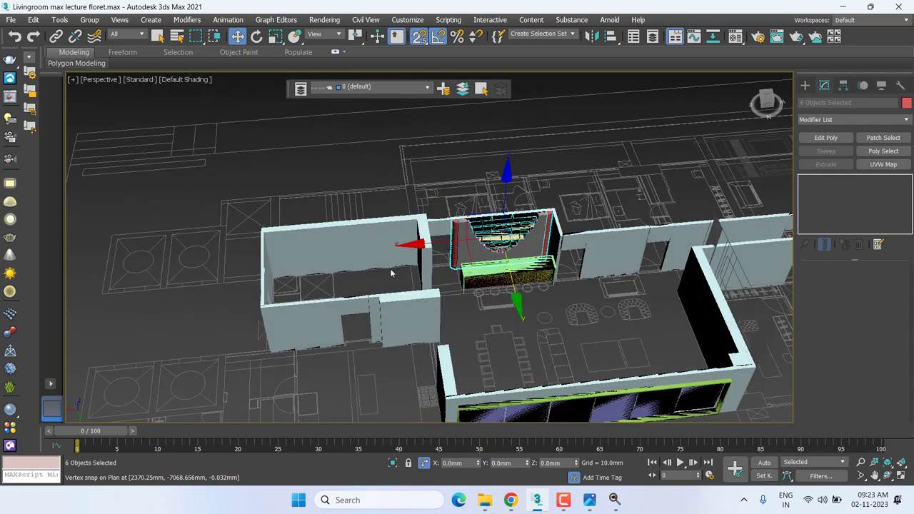
Hide the Plan layer so the floor-plan linework disappears.
scroll(390, 269, up, 5)
alt+middle_drag(438, 306, 439, 369)
scroll(438, 343, up, 5)
scroll(439, 342, down, 5)
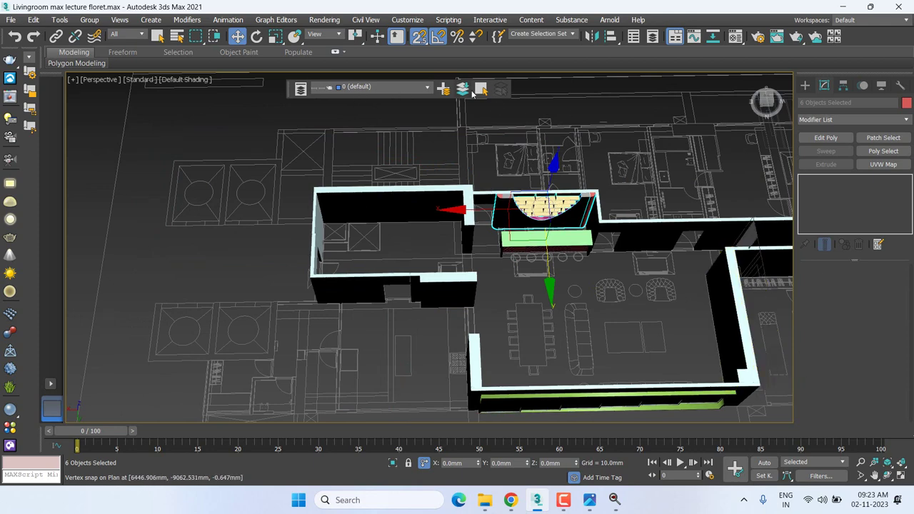
click(427, 88)
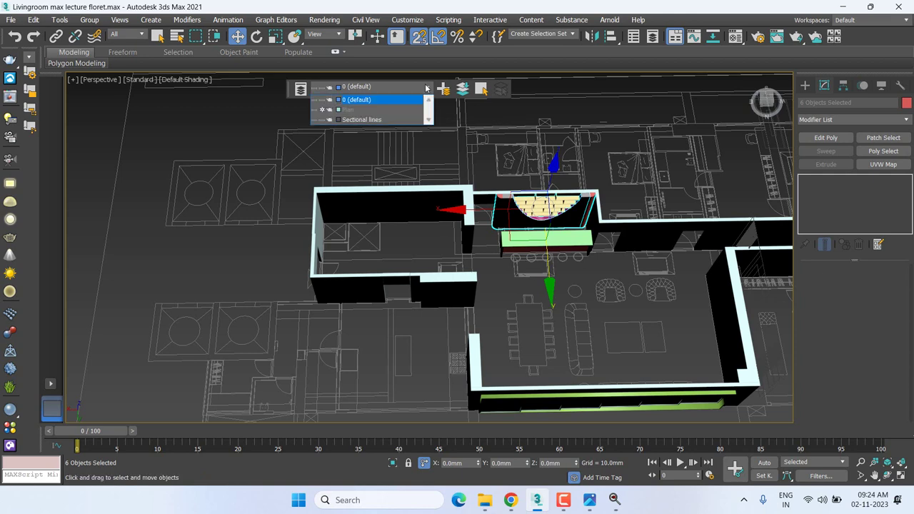
click(322, 109)
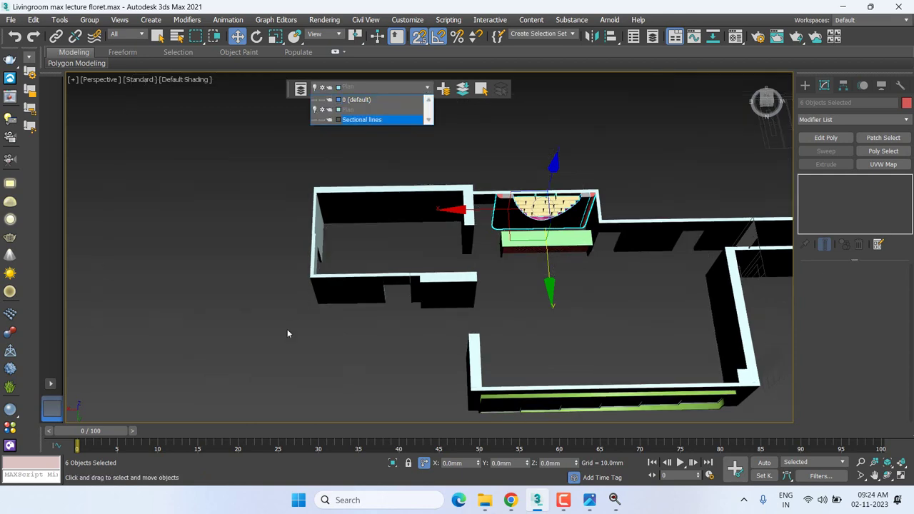
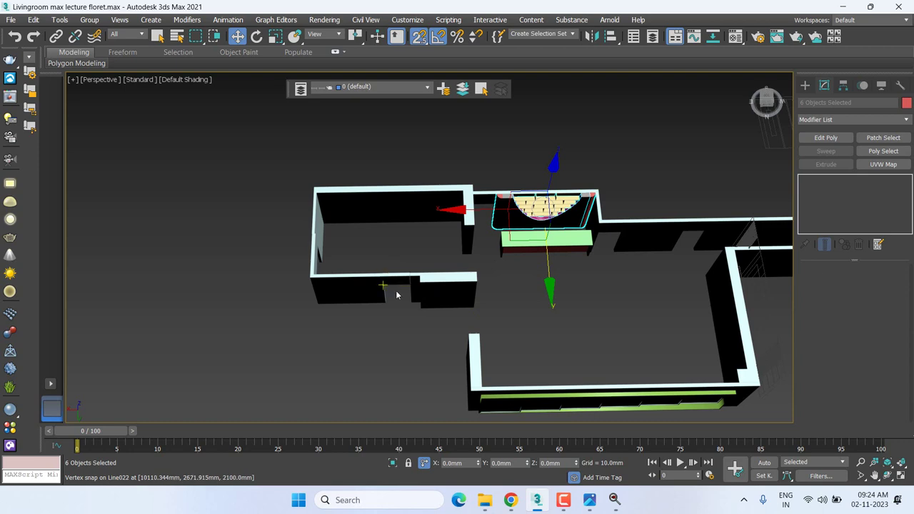
Unhide the Plan layer and orbit and zoom to compare the walls with the floor-plan linework.
click(427, 87)
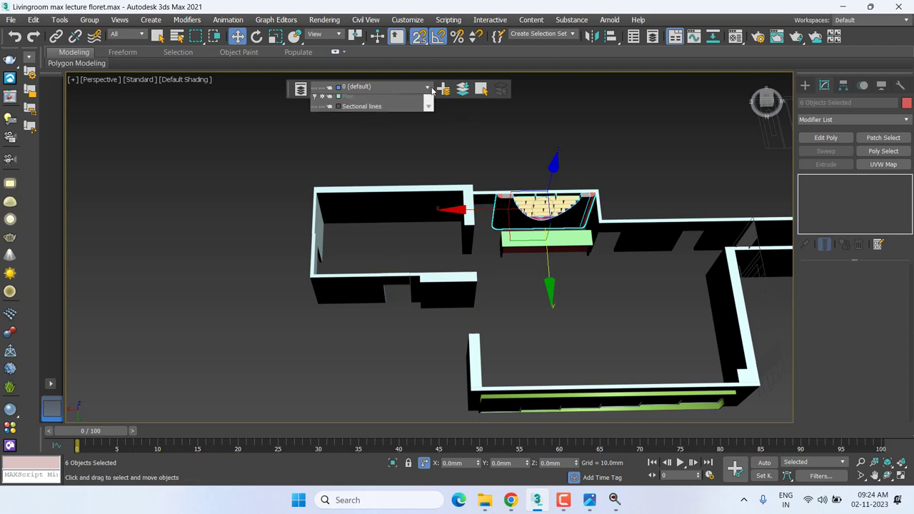
click(322, 111)
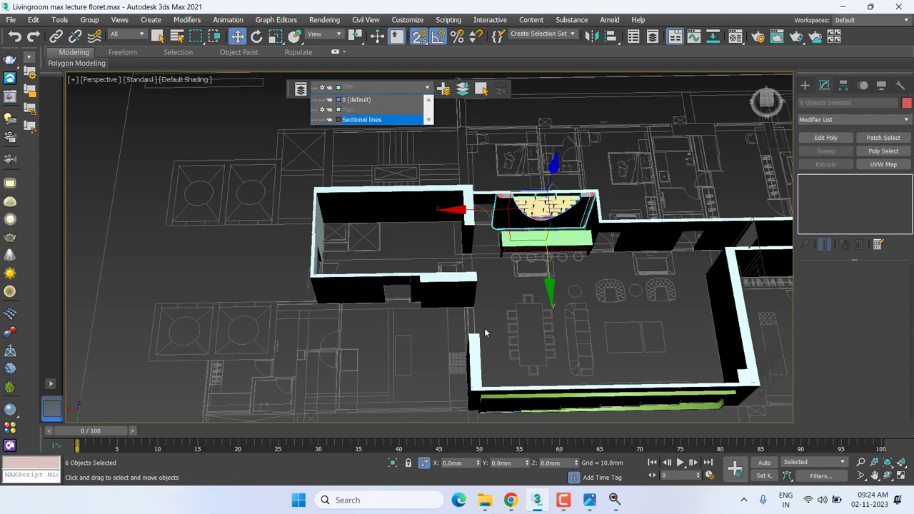
scroll(518, 322, up, 5)
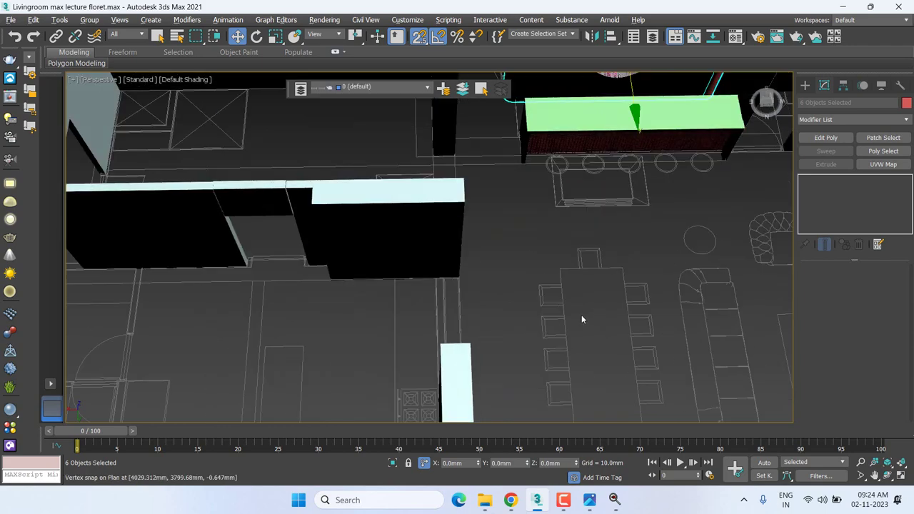
mouse_move(582, 317)
alt+middle_down()
mouse_move(520, 321)
mouse_move(433, 273)
mouse_move(364, 216)
mouse_move(343, 271)
alt+middle_up()
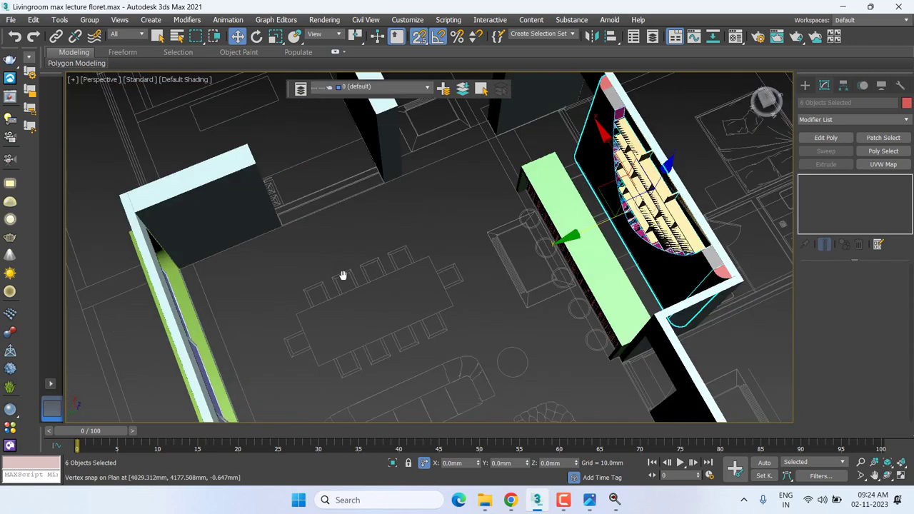
scroll(360, 257, up, 3)
scroll(204, 269, up, 3)
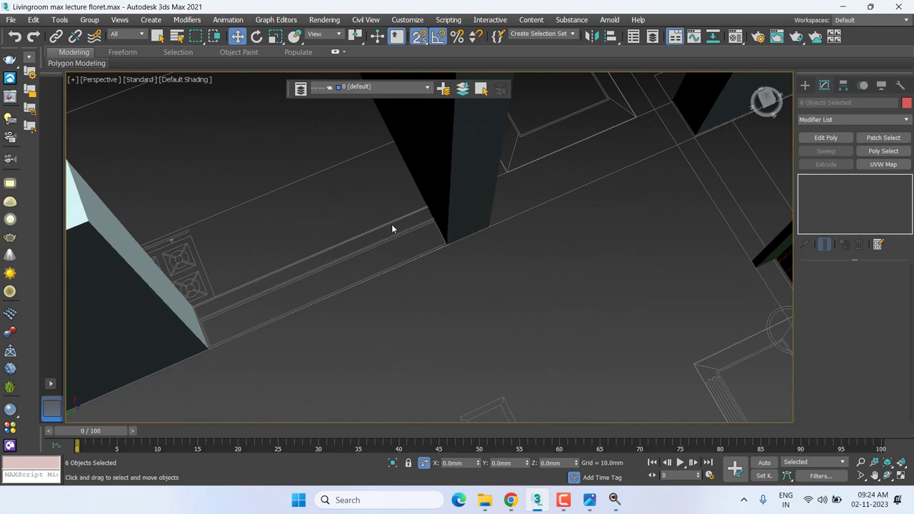
scroll(392, 226, down, 5)
scroll(435, 241, down, 1)
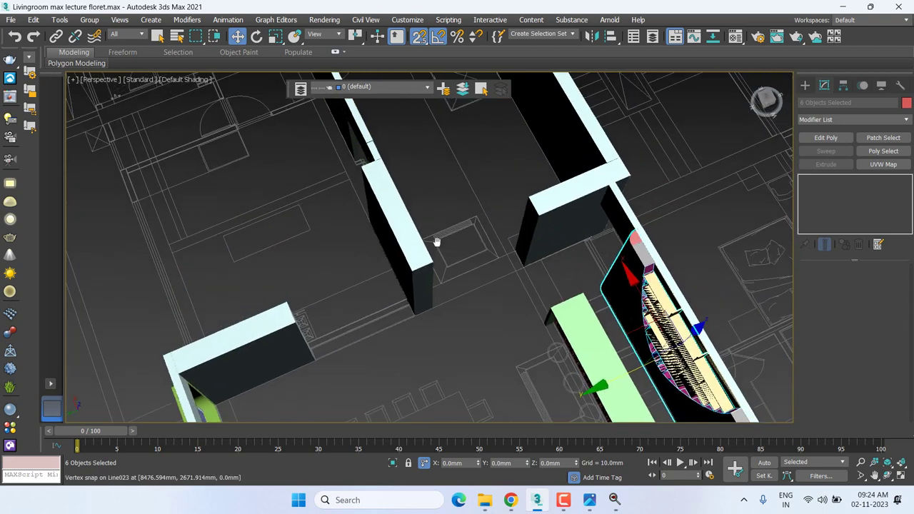
scroll(450, 218, down, 3)
scroll(378, 239, up, 1)
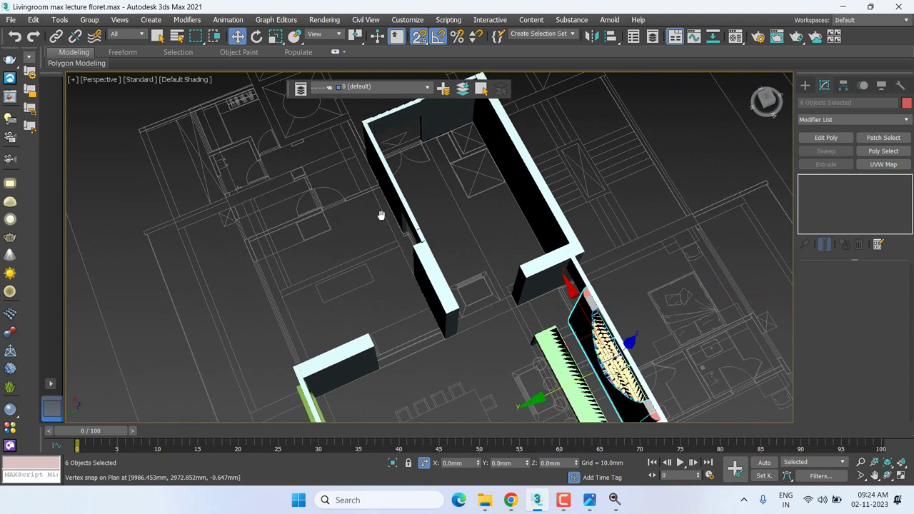
scroll(379, 214, up, 2)
scroll(450, 271, up, 2)
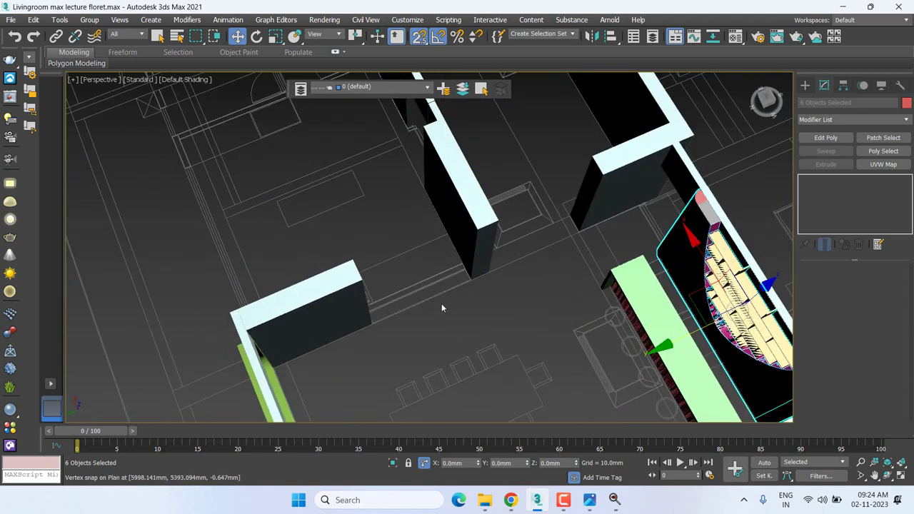
scroll(486, 288, down, 4)
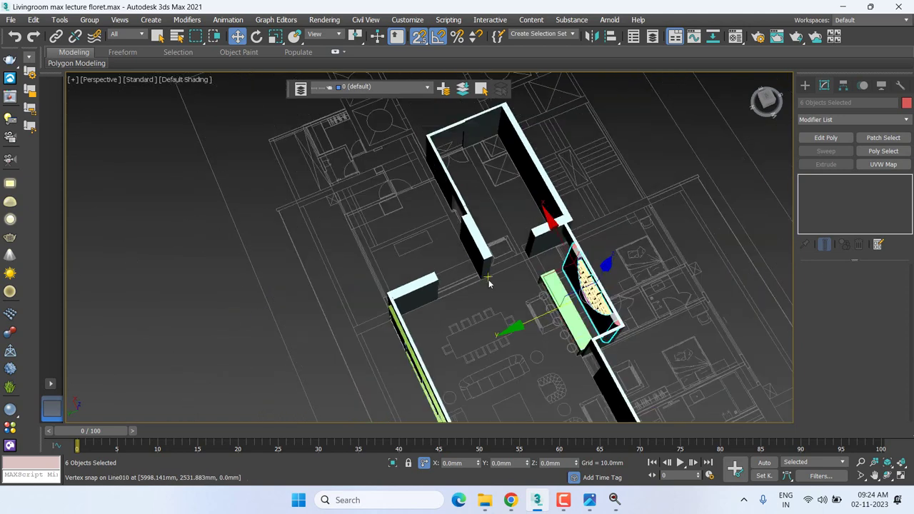
Zoom and pan around the walls and furniture to keep inspecting them against the plan.
click(428, 87)
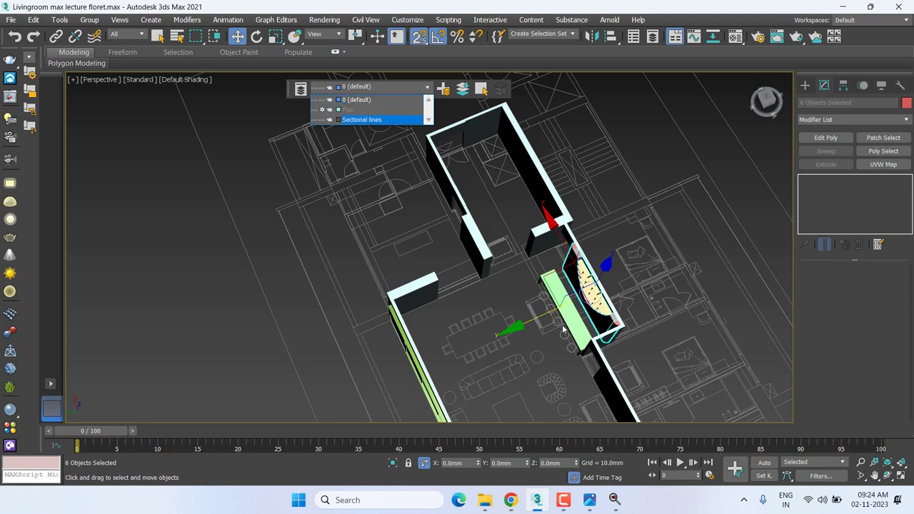
scroll(472, 317, up, 4)
scroll(481, 296, up, 4)
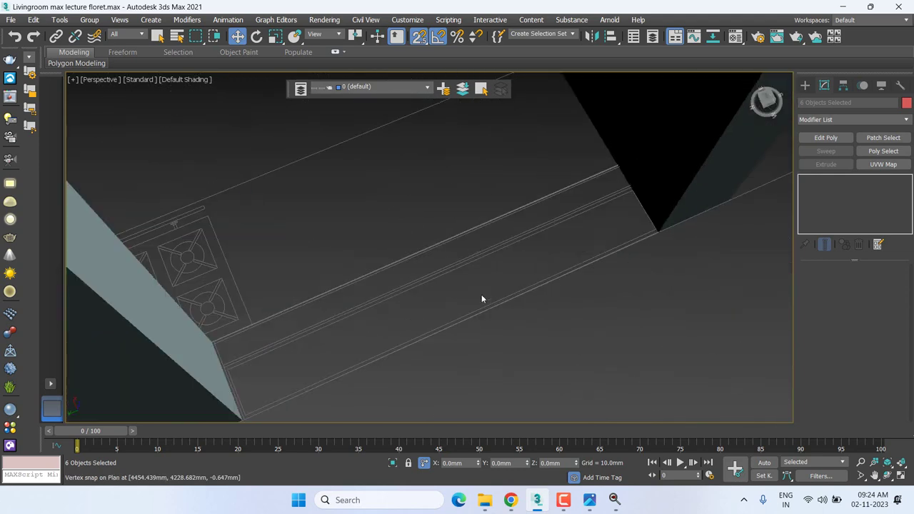
scroll(442, 272, down, 1)
scroll(478, 289, down, 3)
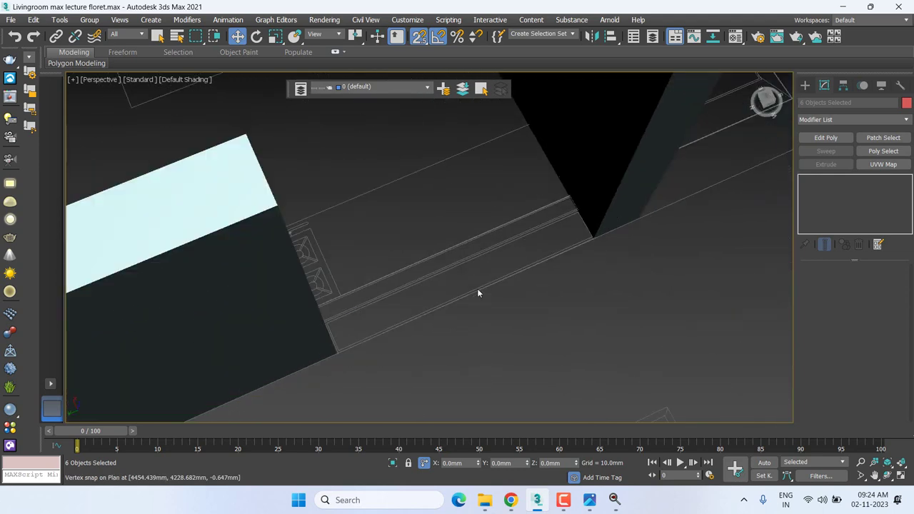
scroll(479, 272, down, 2)
scroll(486, 276, down, 2)
scroll(490, 286, down, 2)
scroll(486, 293, down, 1)
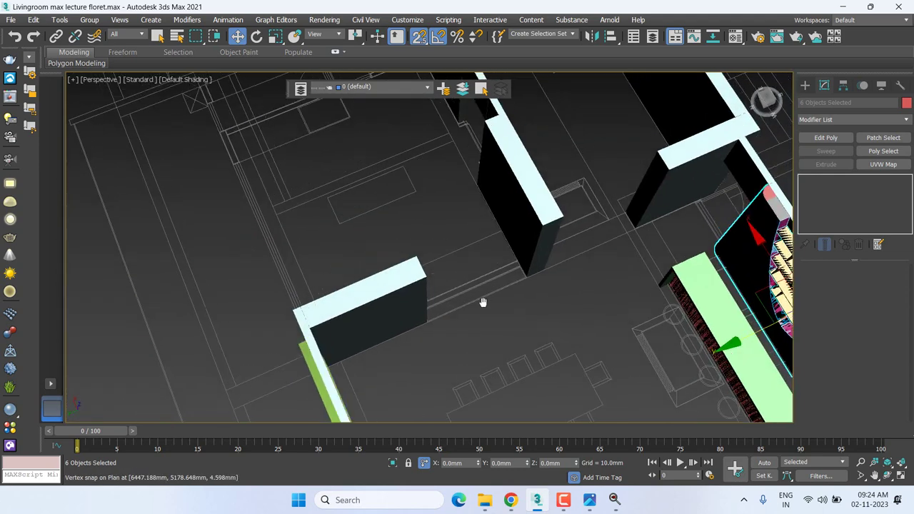
middle_drag(477, 288, 474, 347)
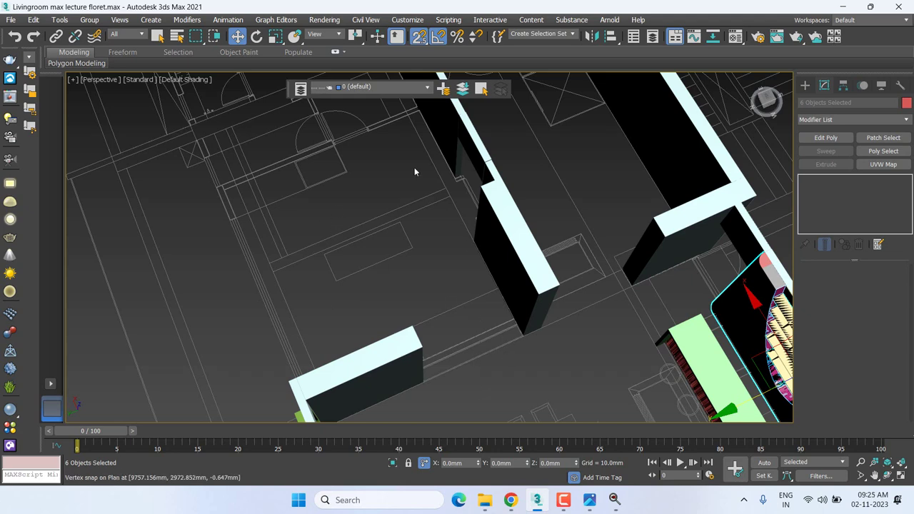
Hide the Plan layer and view the walls from Top view, zoomed to extents.
click(428, 89)
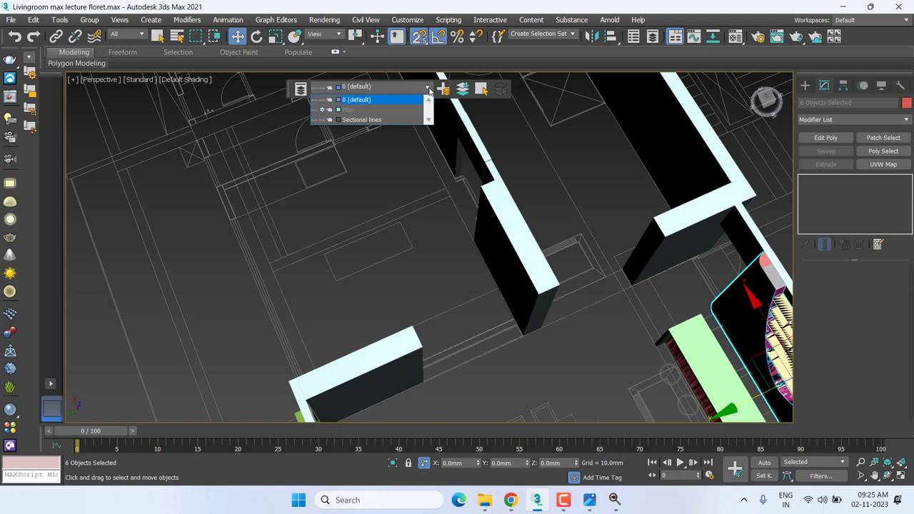
click(315, 111)
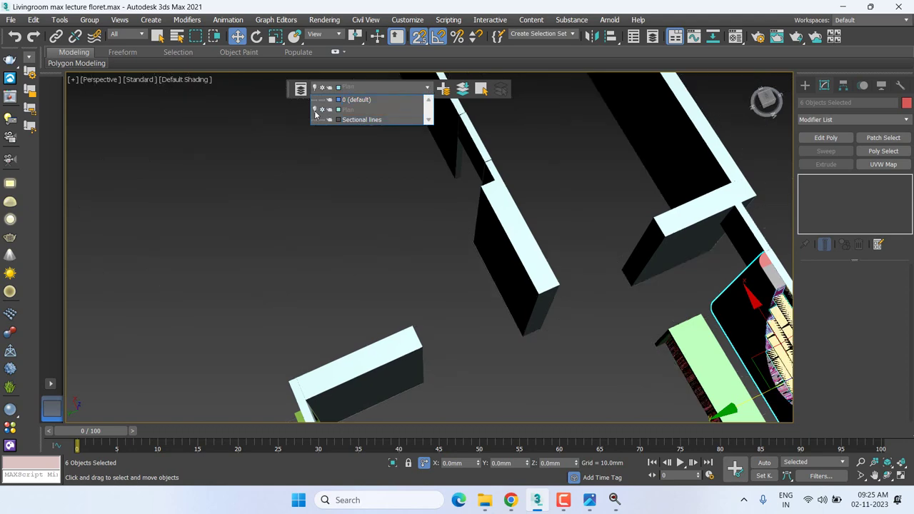
click(505, 324)
key(t)
key(z)
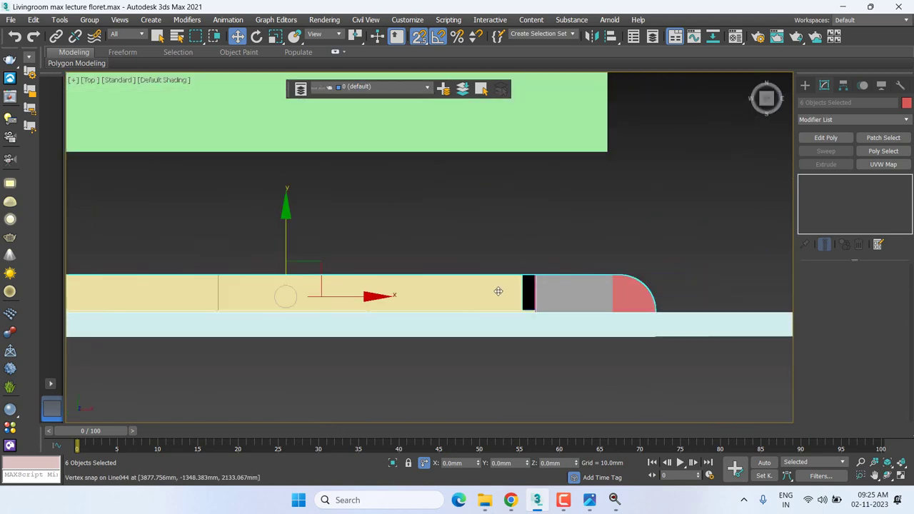
Start a new Line shape and place the first outline points from the wall's left corner.
click(805, 85)
click(833, 164)
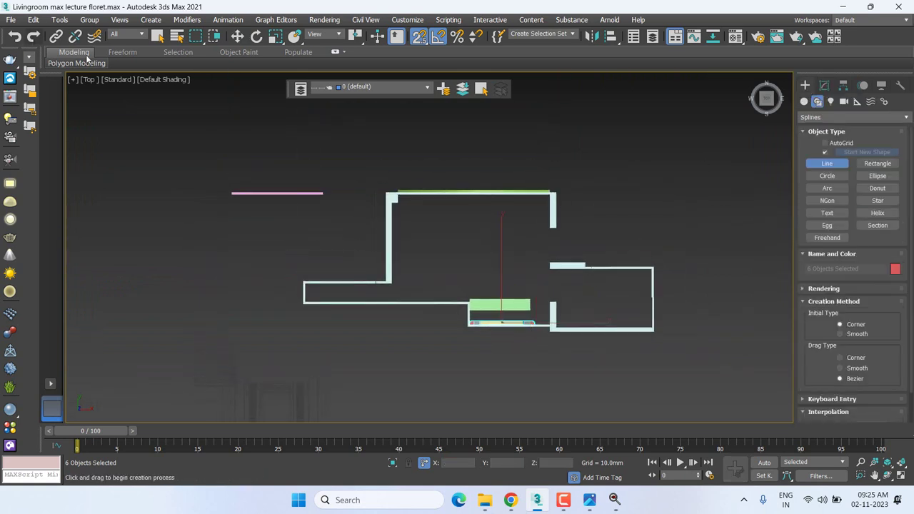
scroll(314, 289, up, 3)
scroll(299, 290, up, 2)
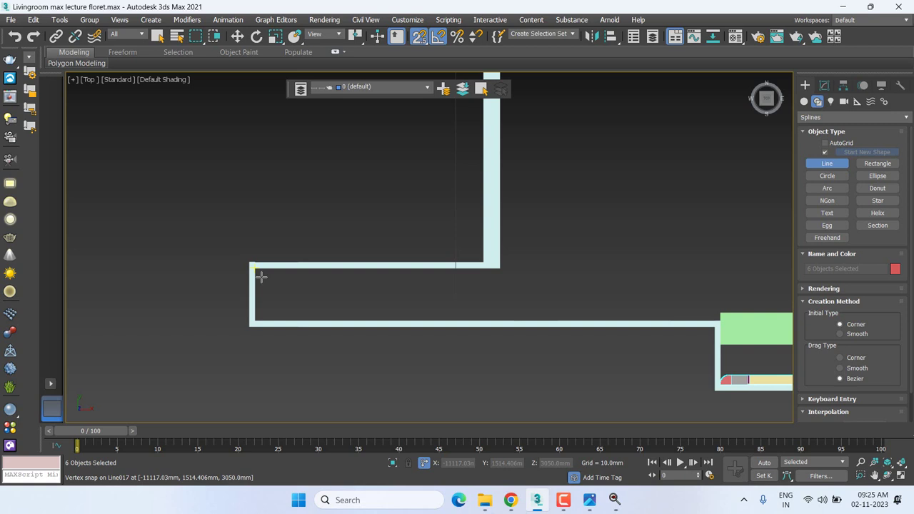
click(261, 277)
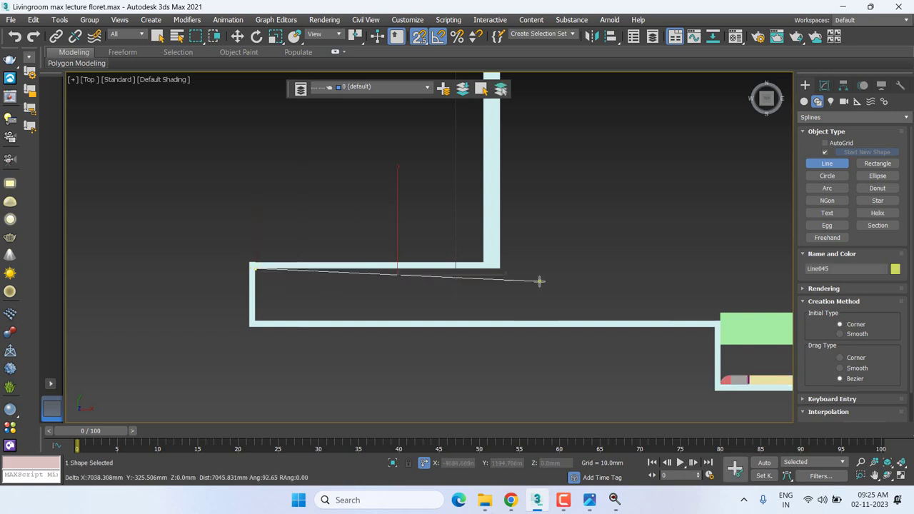
click(501, 268)
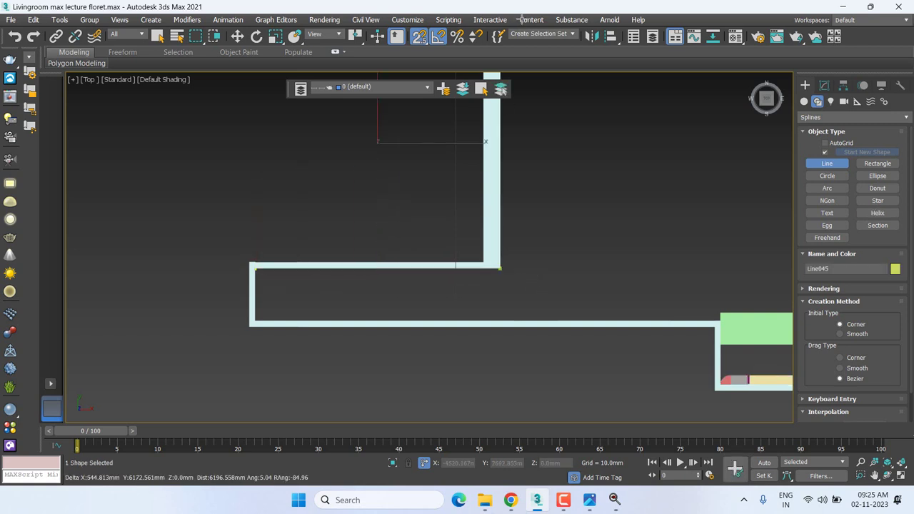
key(i)
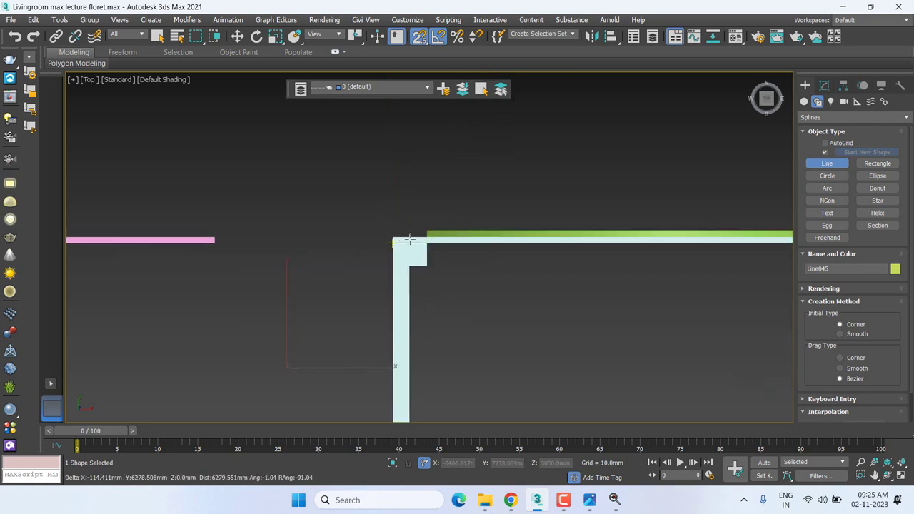
scroll(410, 257, up, 1)
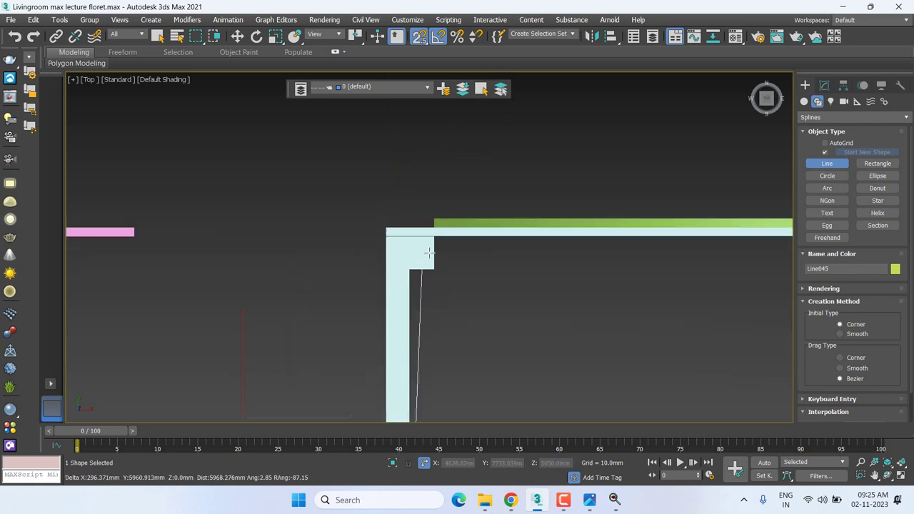
scroll(400, 236, up, 1)
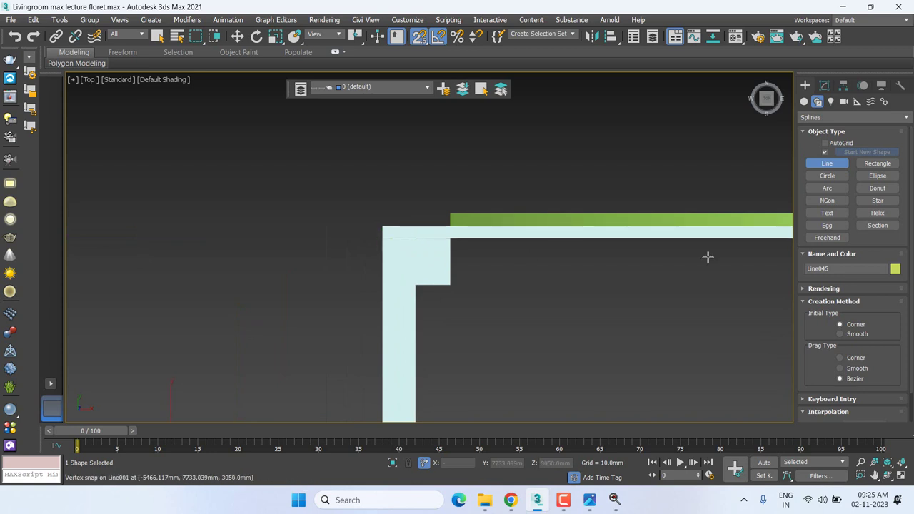
scroll(400, 246, down, 3)
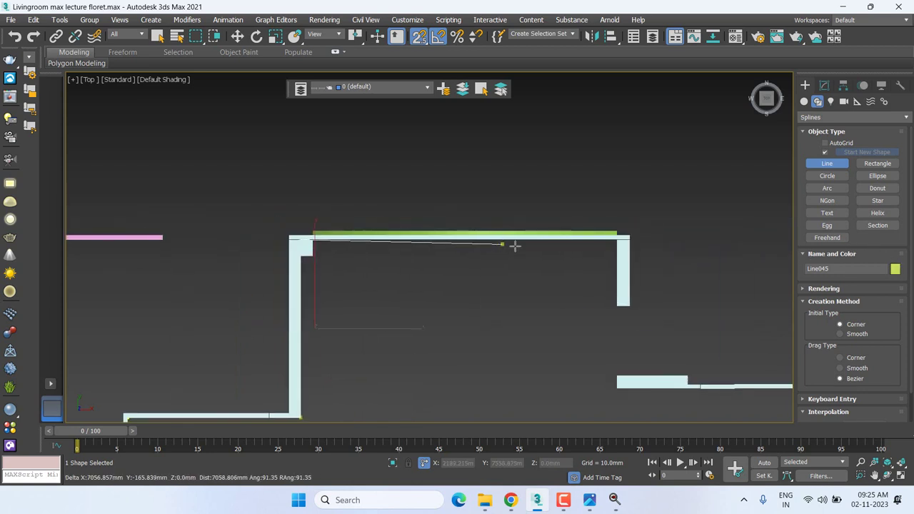
scroll(597, 239, up, 1)
scroll(600, 238, up, 2)
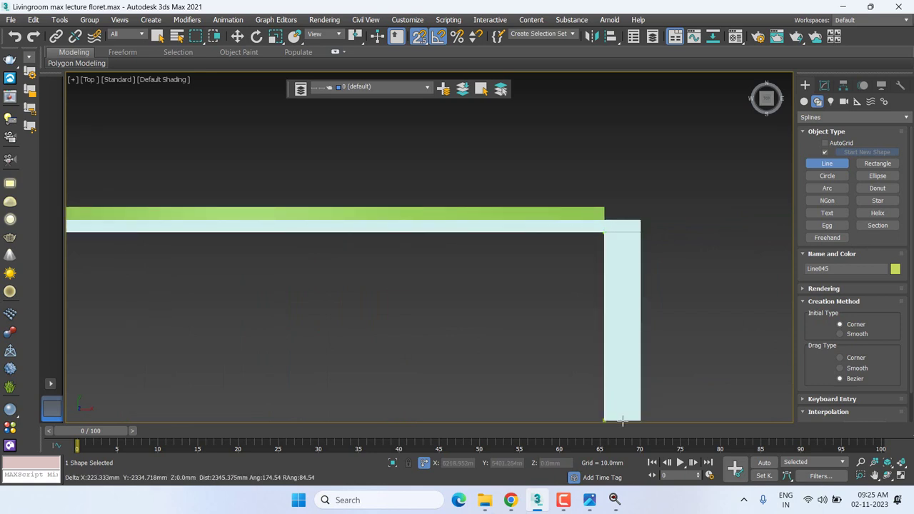
key(i)
key(i)
key(i)
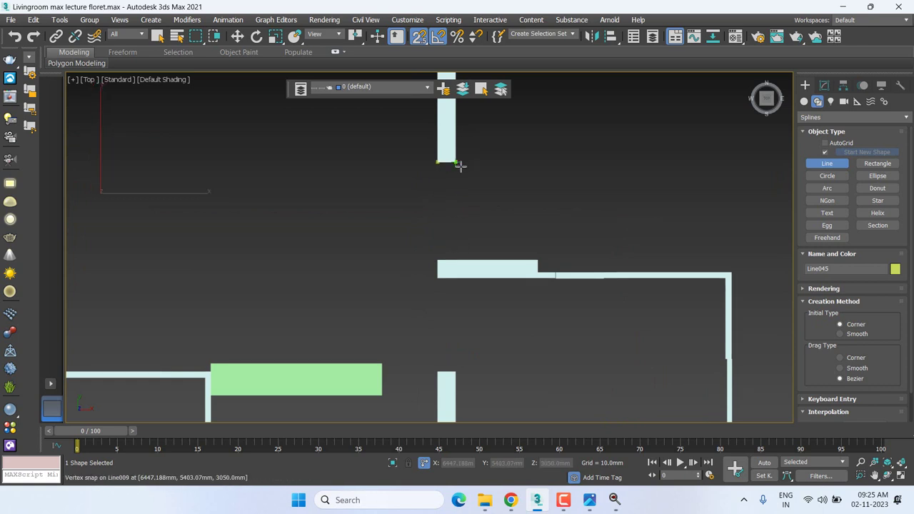
Continue the outline with points snapped along the wall edges and corners.
click(455, 258)
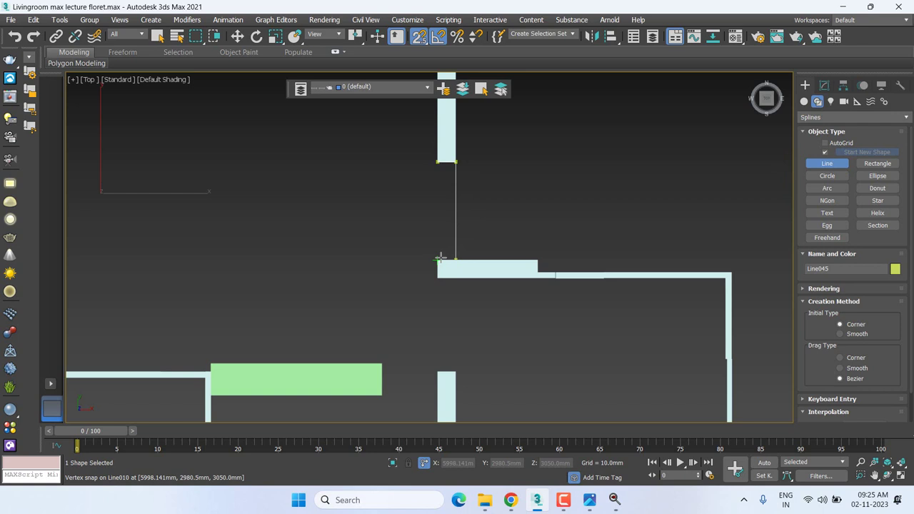
click(427, 260)
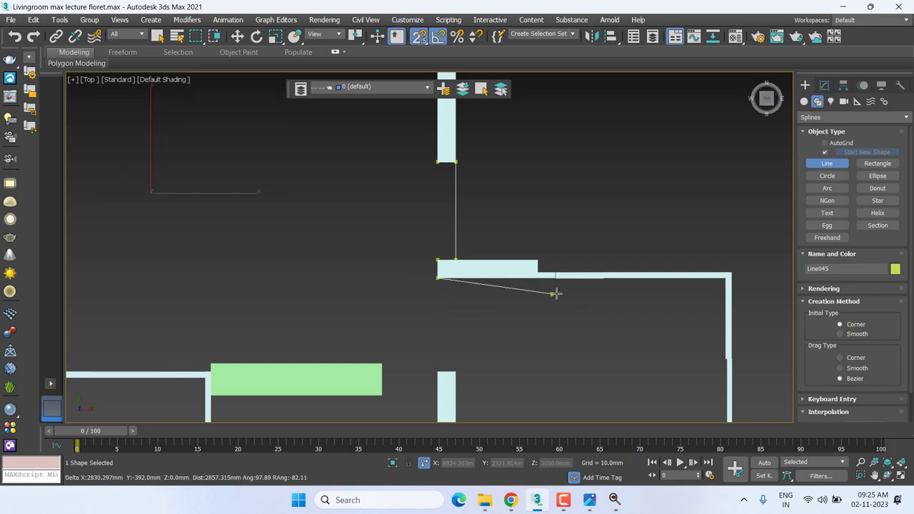
scroll(558, 282, up, 4)
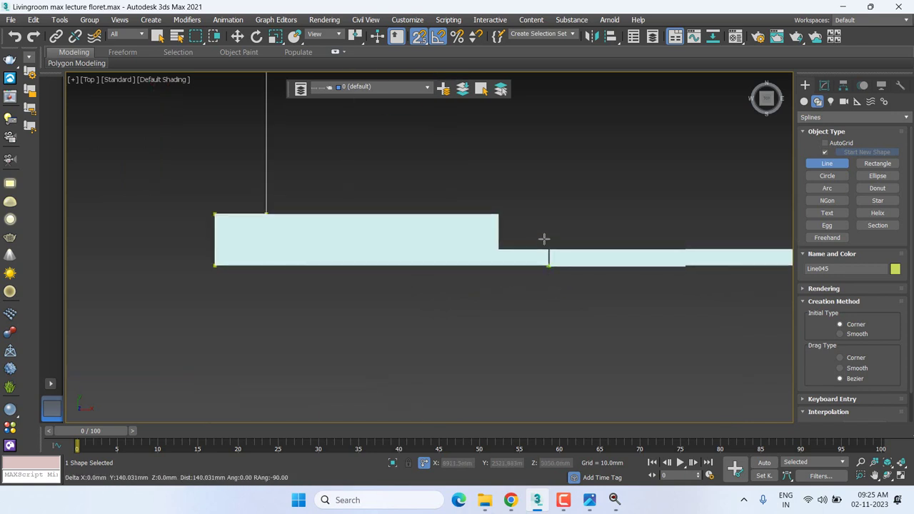
click(549, 250)
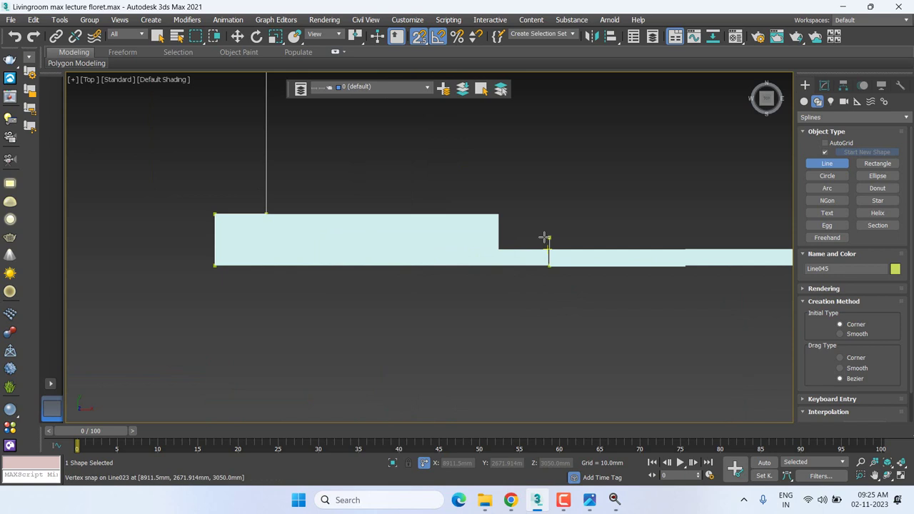
click(686, 249)
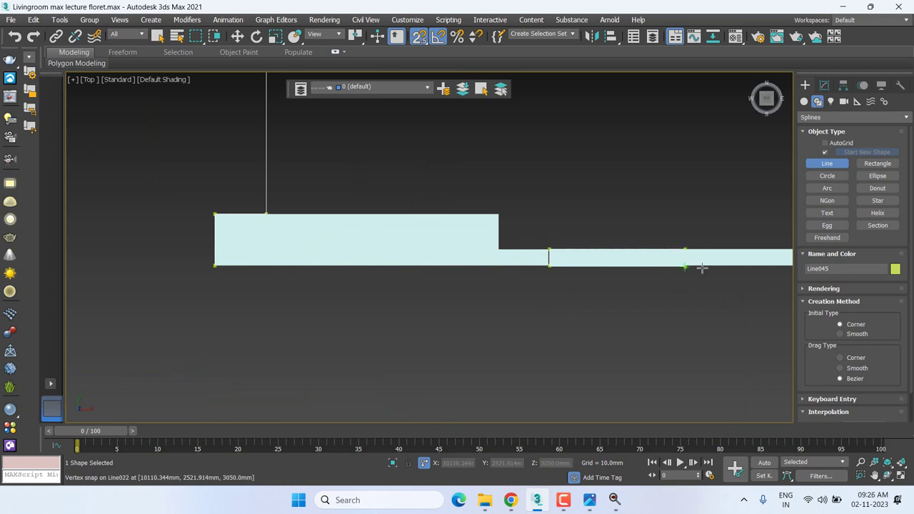
click(702, 268)
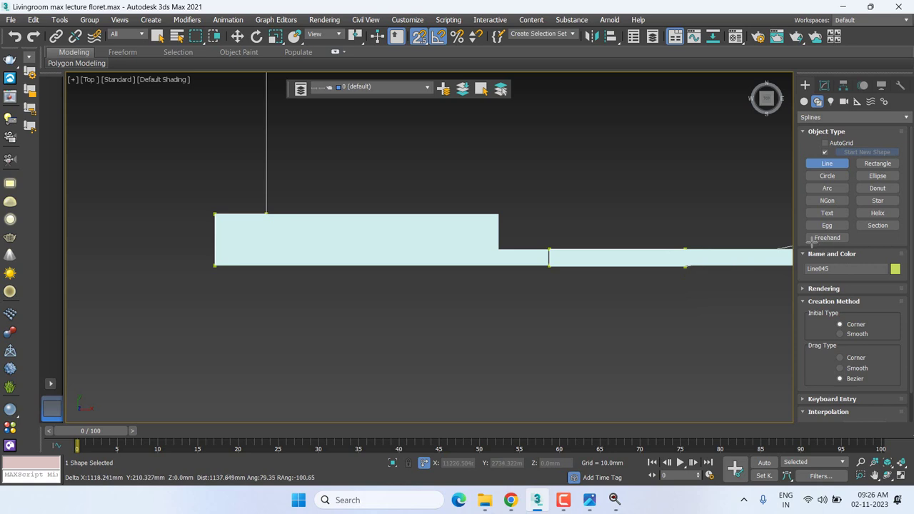
key(i)
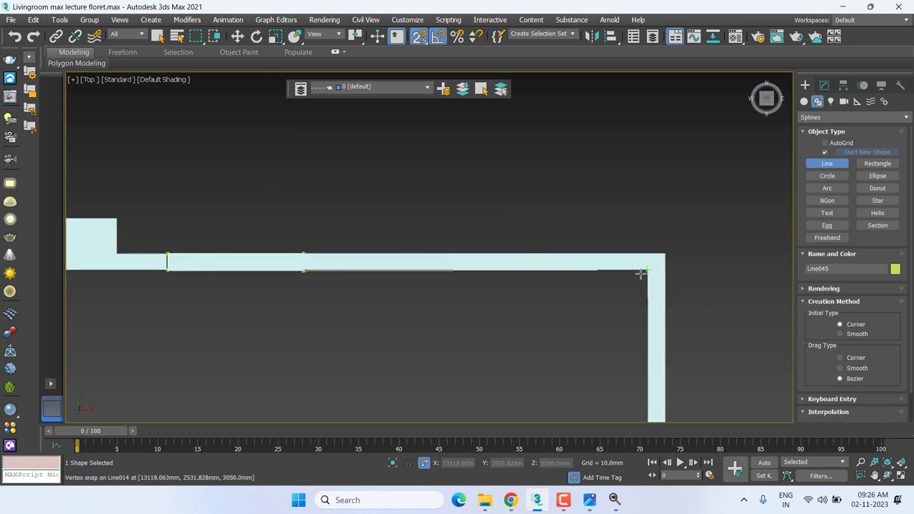
scroll(641, 272, down, 1)
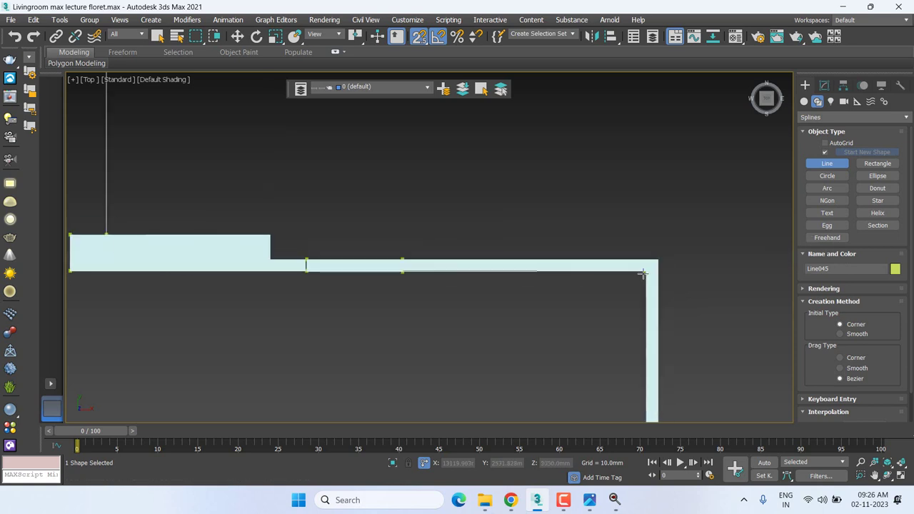
scroll(644, 272, down, 1)
scroll(646, 272, up, 1)
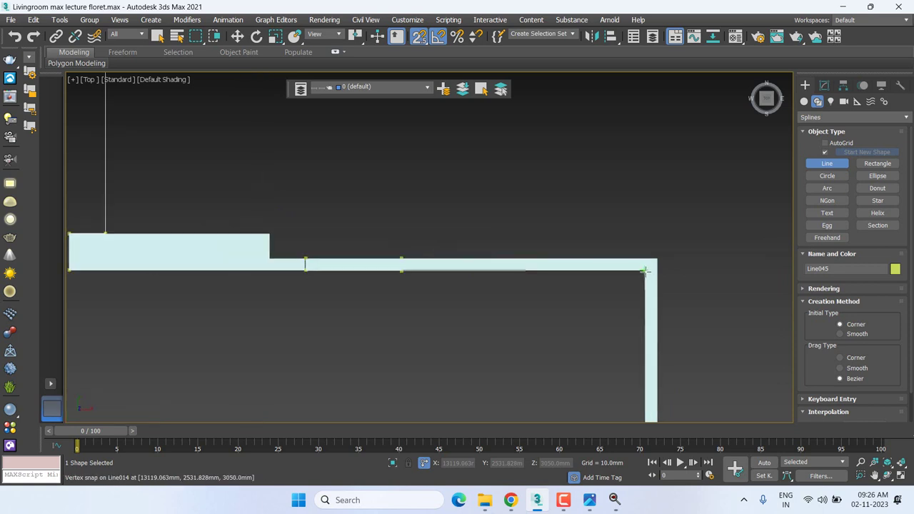
click(644, 272)
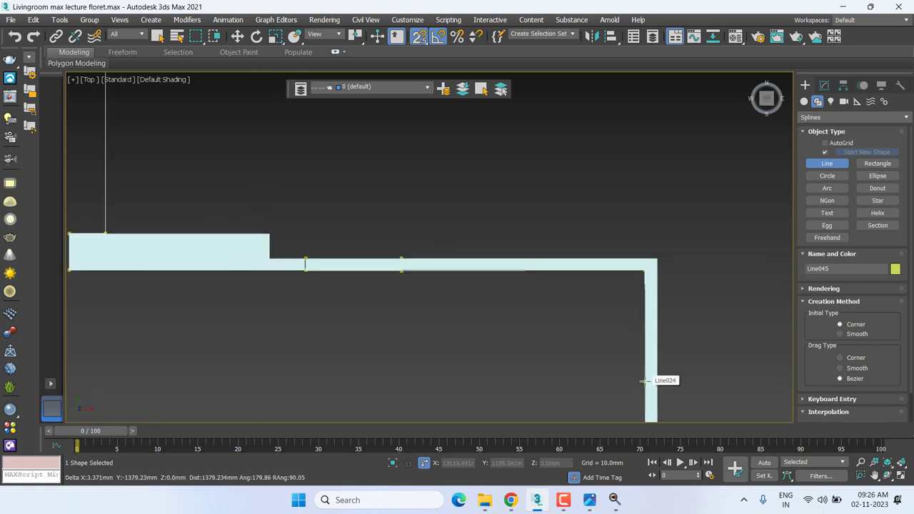
middle_drag(606, 420, 465, 282)
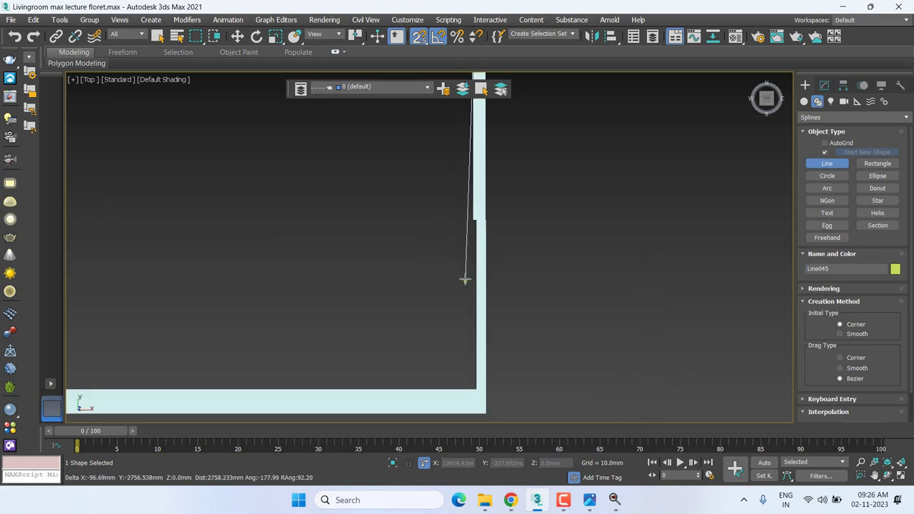
scroll(463, 239, up, 1)
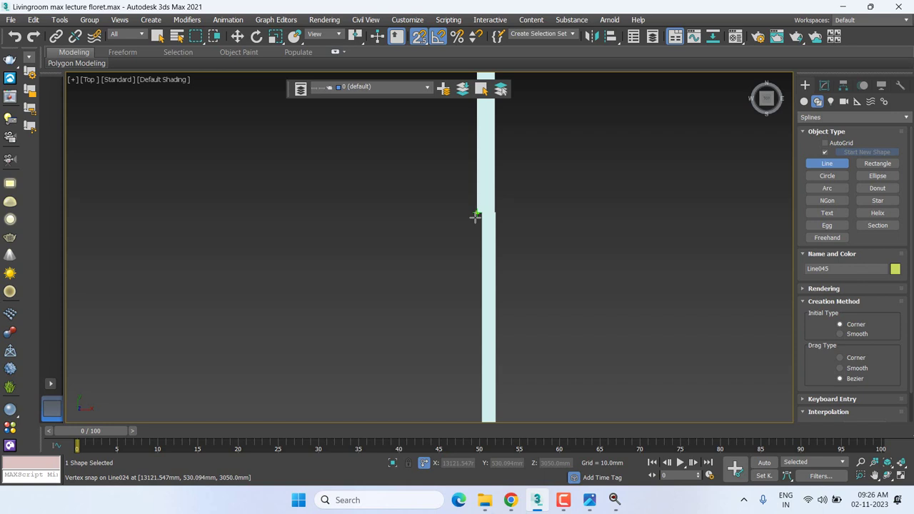
click(501, 213)
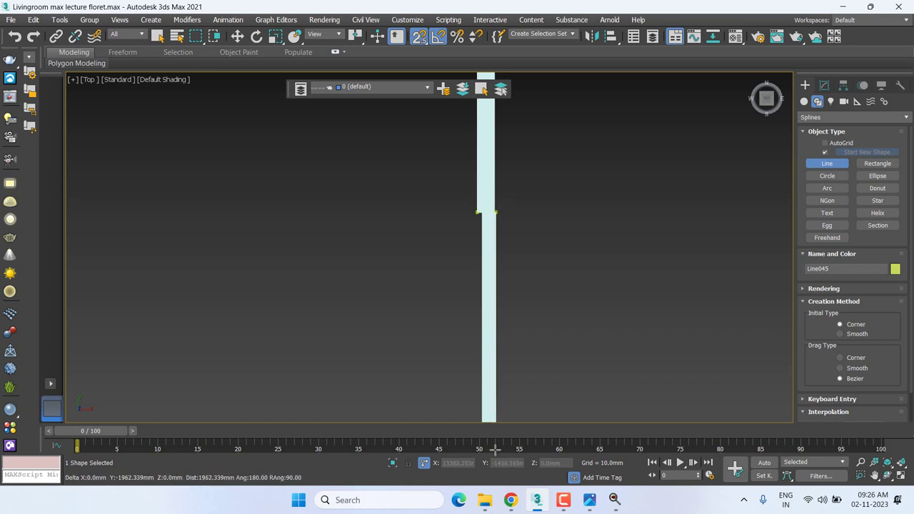
Place outline points at the bottom wall and the top-left wall corners.
key(p)
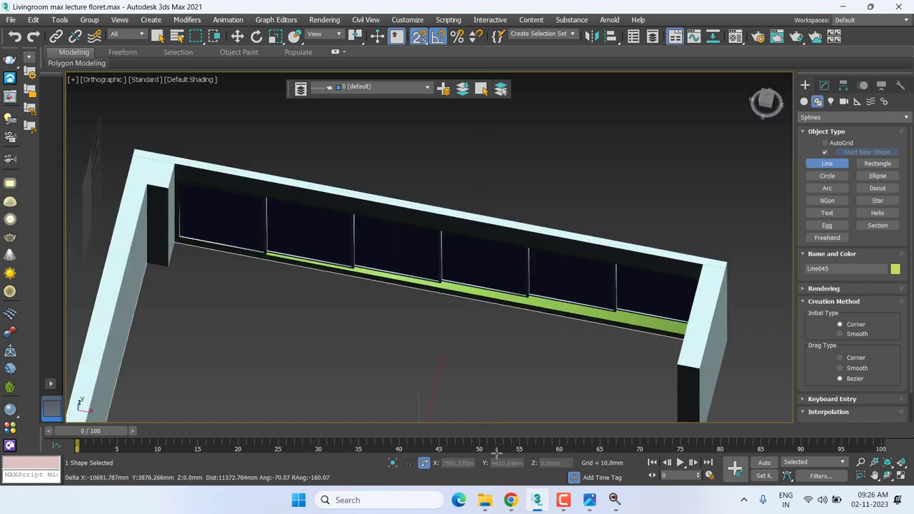
key(t)
scroll(495, 385, down, 2)
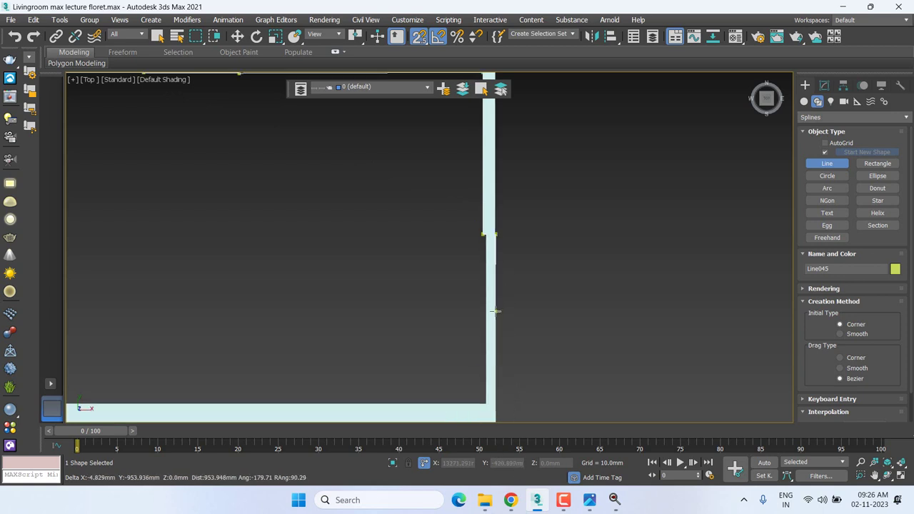
middle_drag(493, 379, 495, 311)
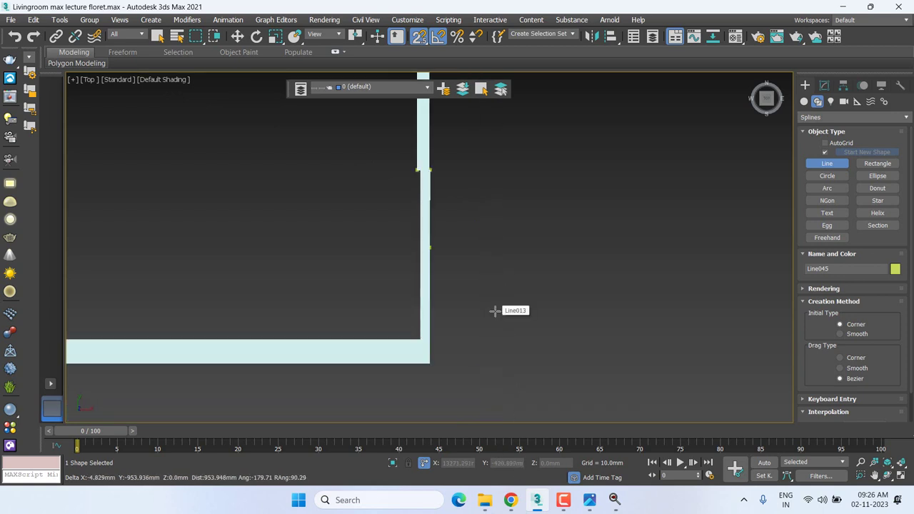
click(436, 343)
mouse_move(171, 333)
middle_down()
mouse_move(380, 246)
mouse_move(425, 247)
middle_up()
click(402, 254)
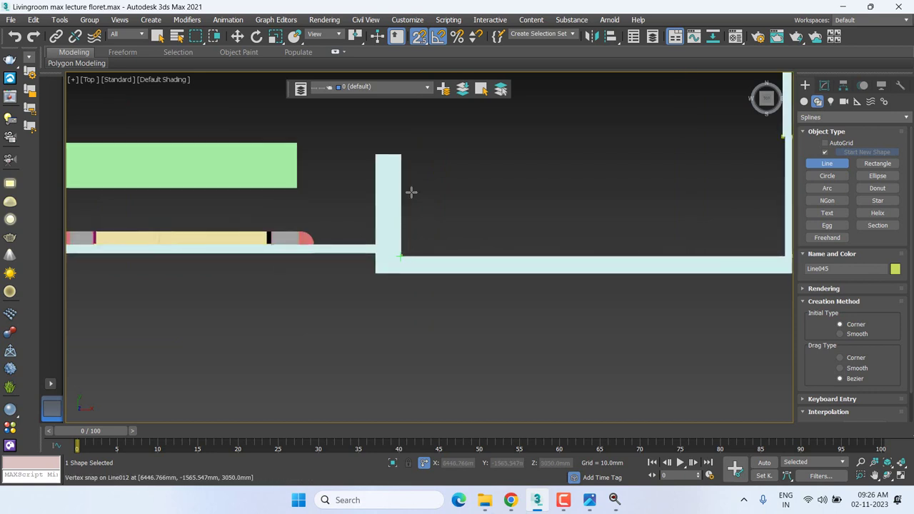
click(375, 155)
click(378, 247)
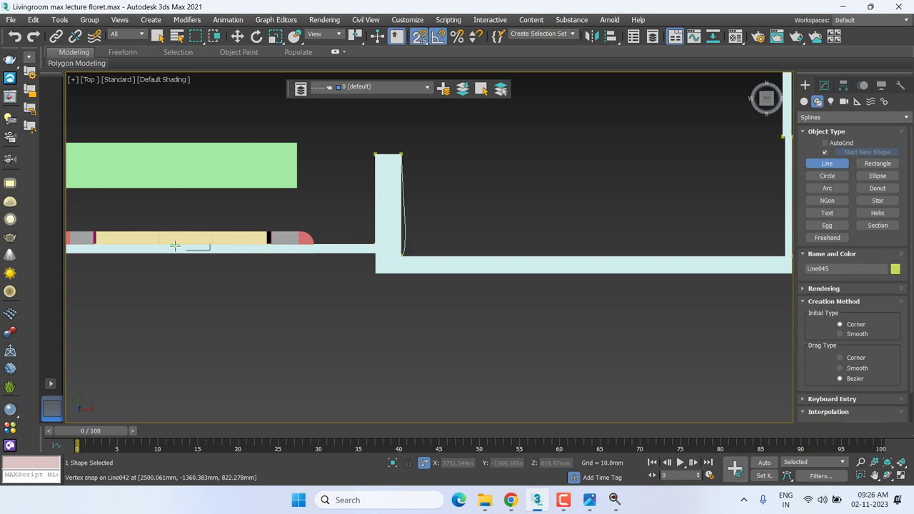
key(i)
key(i)
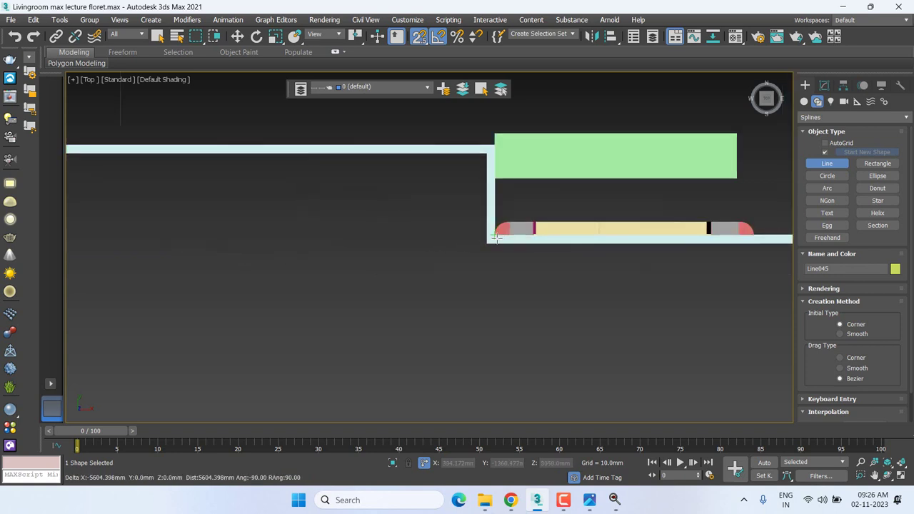
Add the last corner points and close the spline at its first vertex as Line045.
scroll(493, 237, up, 3)
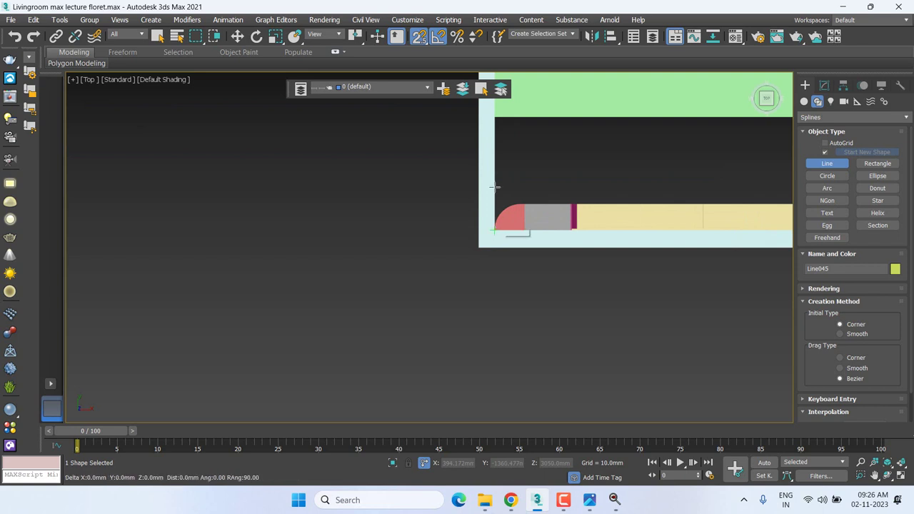
click(495, 231)
middle_drag(498, 118, 413, 225)
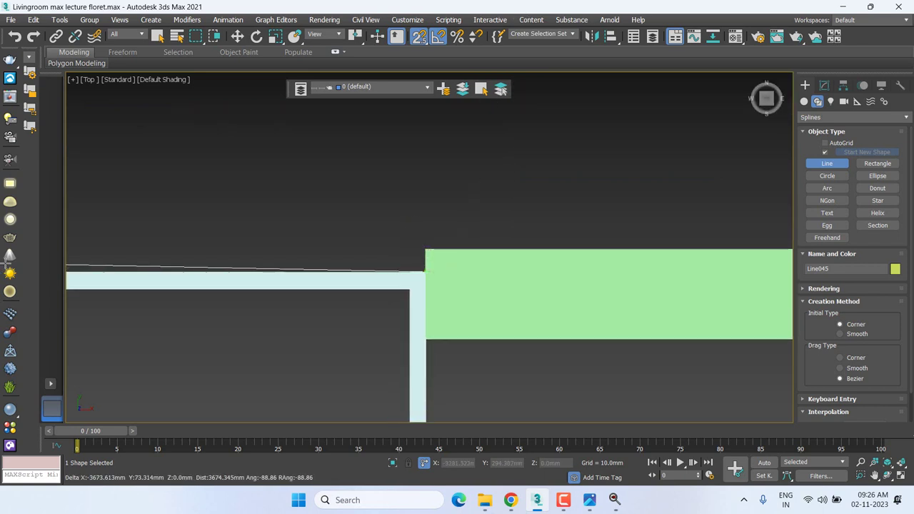
key(i)
key(i)
key(i)
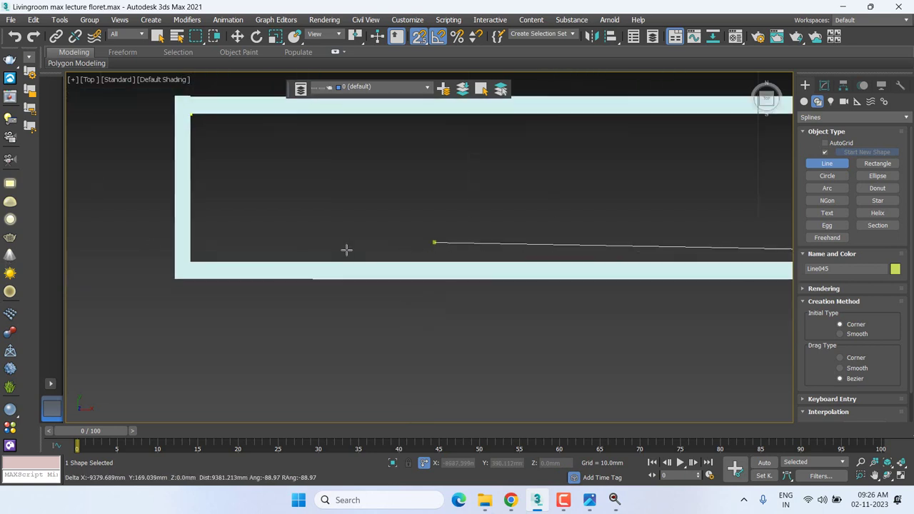
click(212, 266)
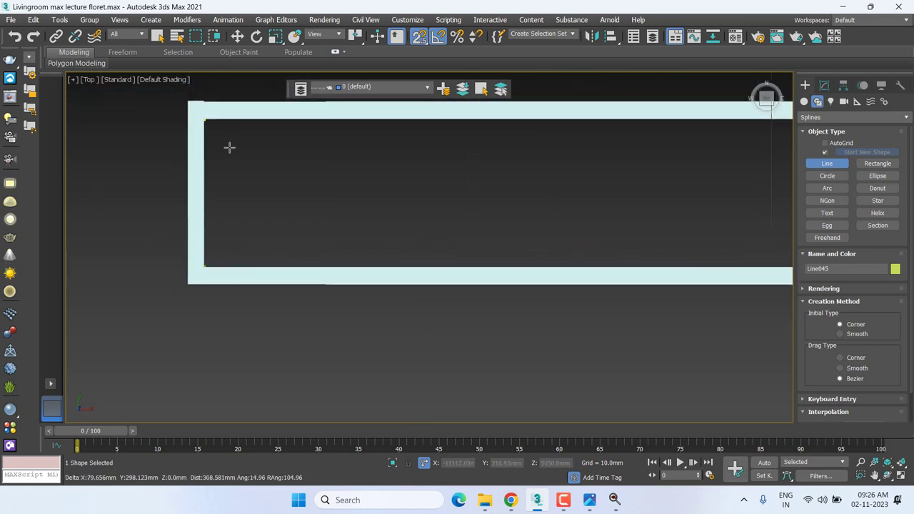
click(326, 186)
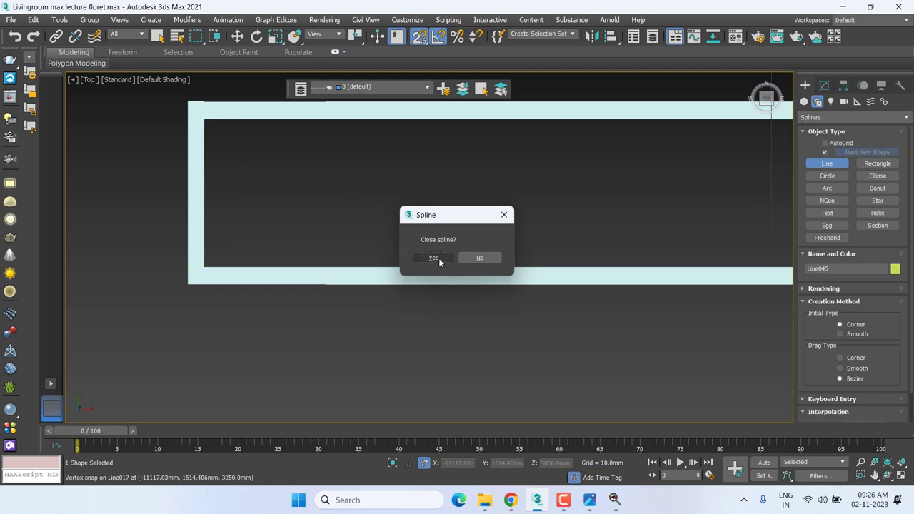
click(439, 258)
mouse_move(511, 500)
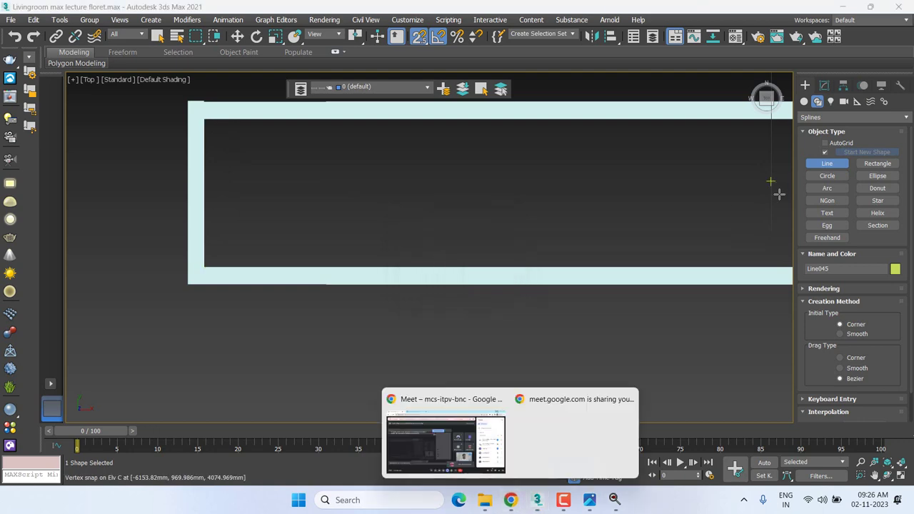
Briefly switch to the video call window and return to the 3ds Max scene.
click(447, 431)
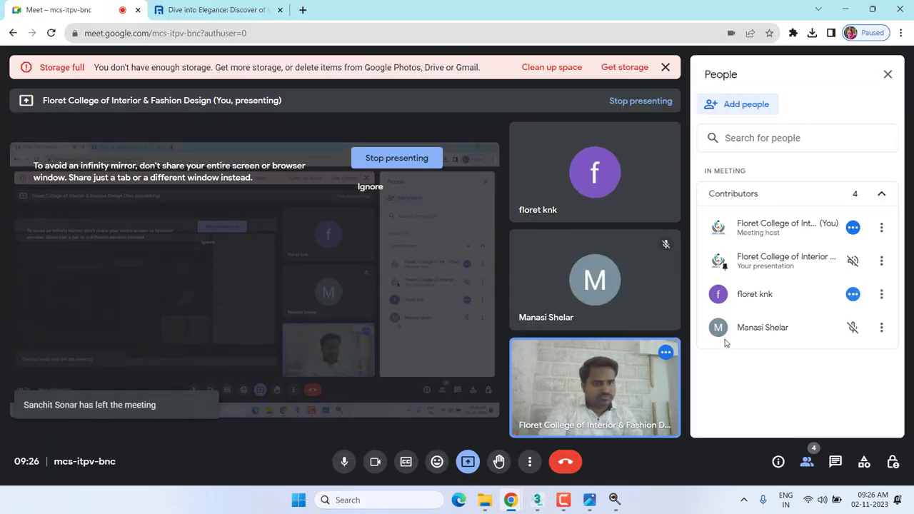
click(846, 9)
scroll(468, 204, down, 2)
End line drawing and glance at the walls in Front view before returning to Top view.
right_click(538, 226)
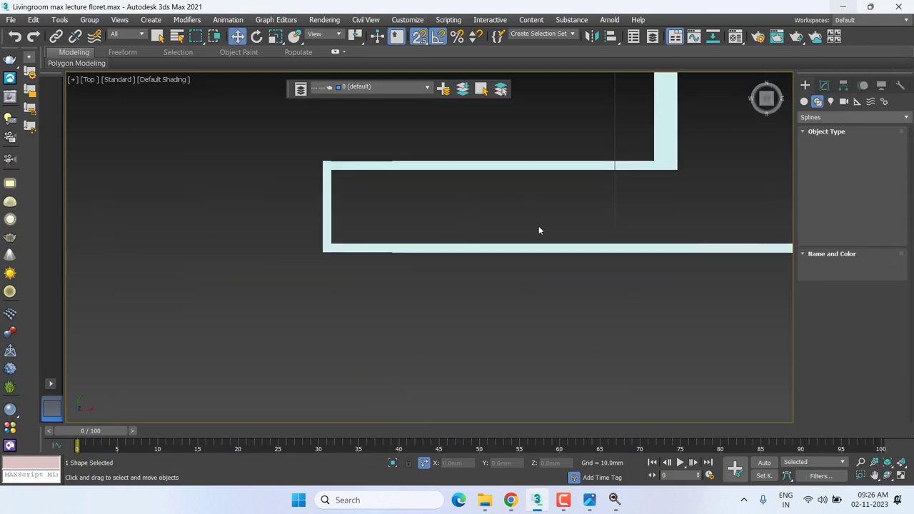
key(f)
scroll(458, 243, down, 3)
scroll(457, 239, down, 3)
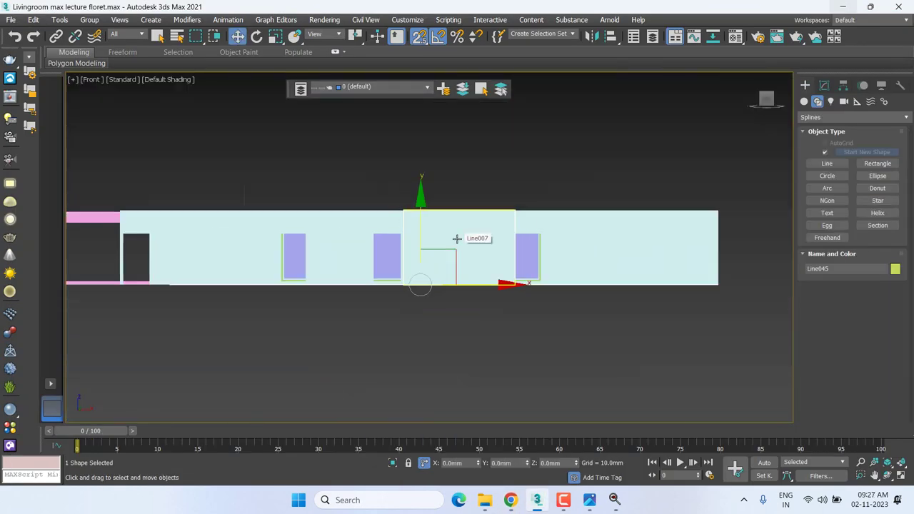
key(t)
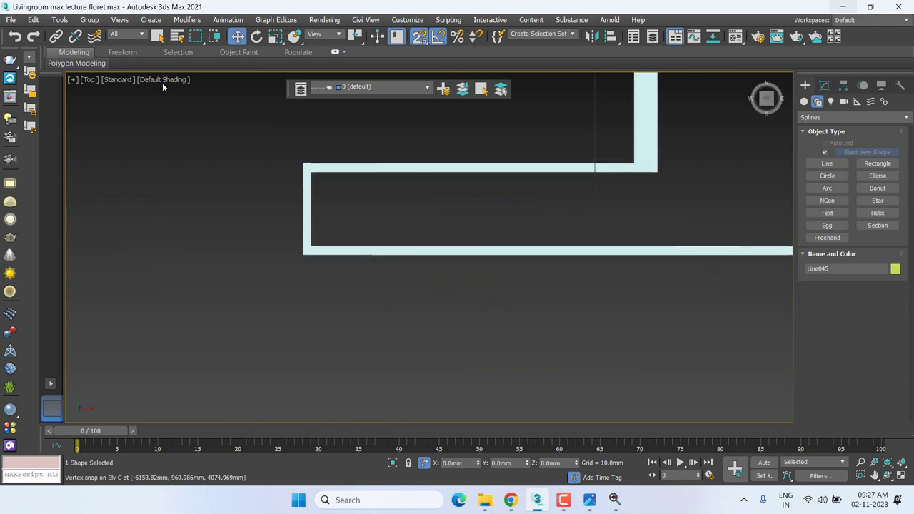
Set the Top viewport to Wireframe Override and open Line045 at Vertex level in Modify.
click(162, 80)
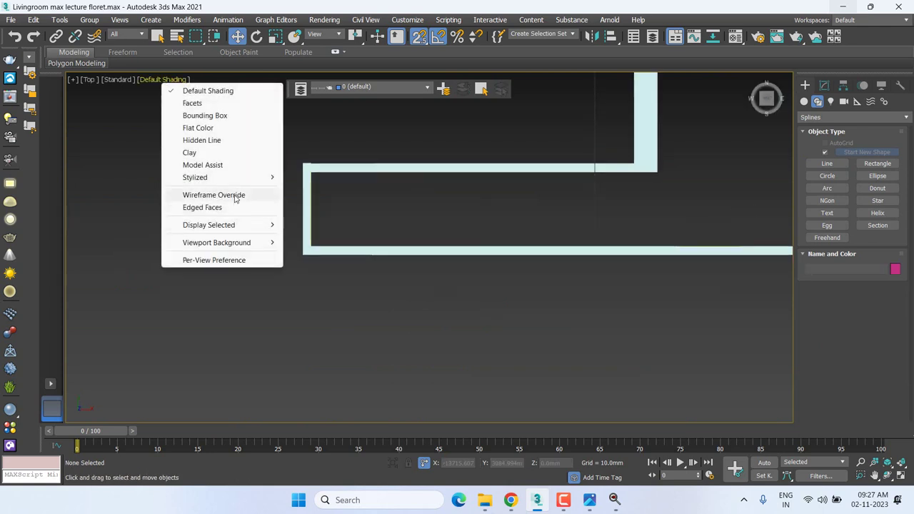
click(235, 195)
middle_drag(433, 321, 388, 383)
click(826, 85)
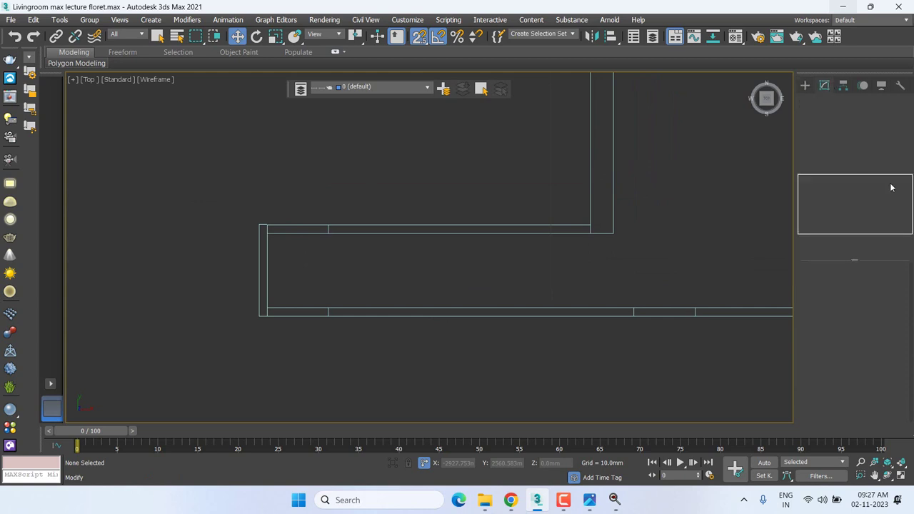
click(465, 245)
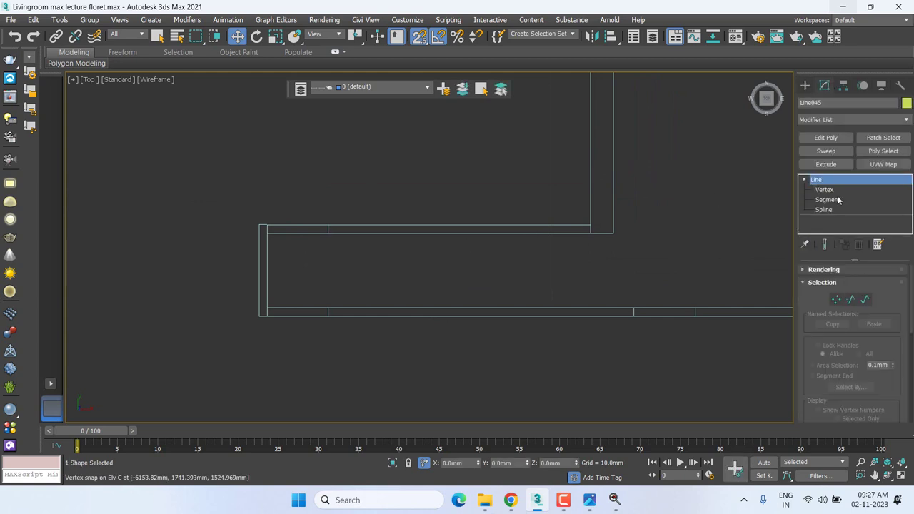
click(825, 189)
Inspect the outline corners and select the stray vertices at the wall's right end.
scroll(667, 238, up, 3)
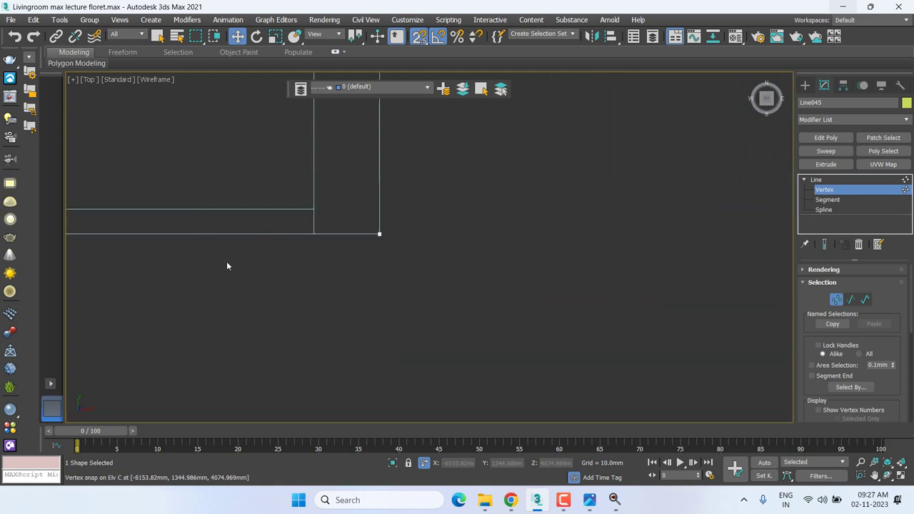
scroll(479, 205, down, 4)
scroll(478, 204, down, 1)
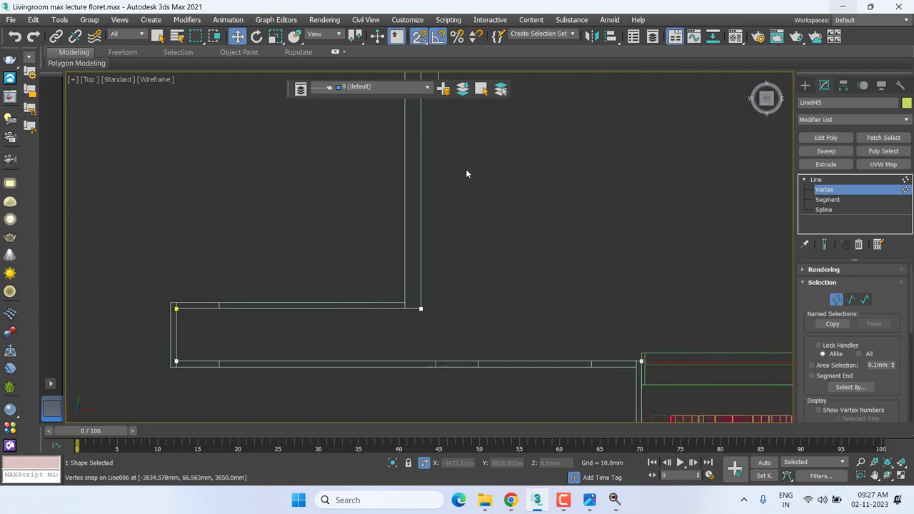
scroll(465, 173, down, 2)
scroll(398, 205, up, 4)
scroll(351, 202, up, 3)
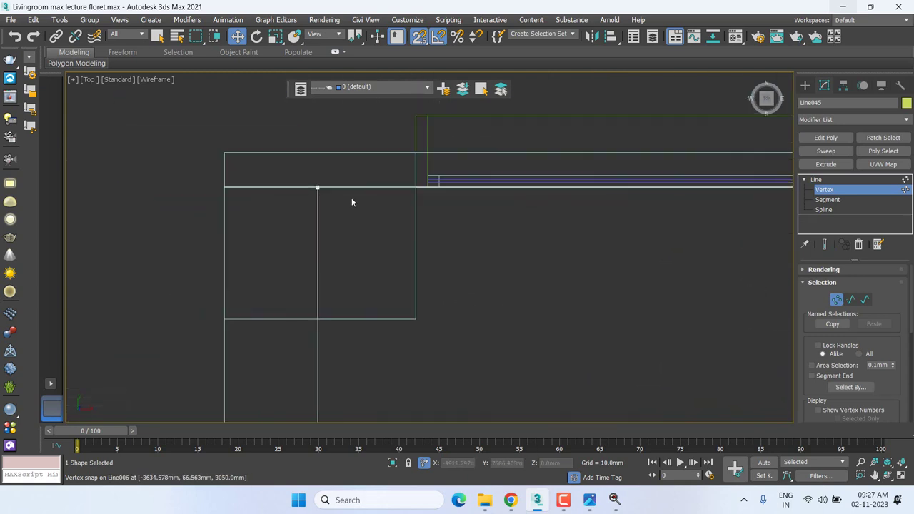
scroll(627, 283, down, 2)
scroll(627, 282, down, 2)
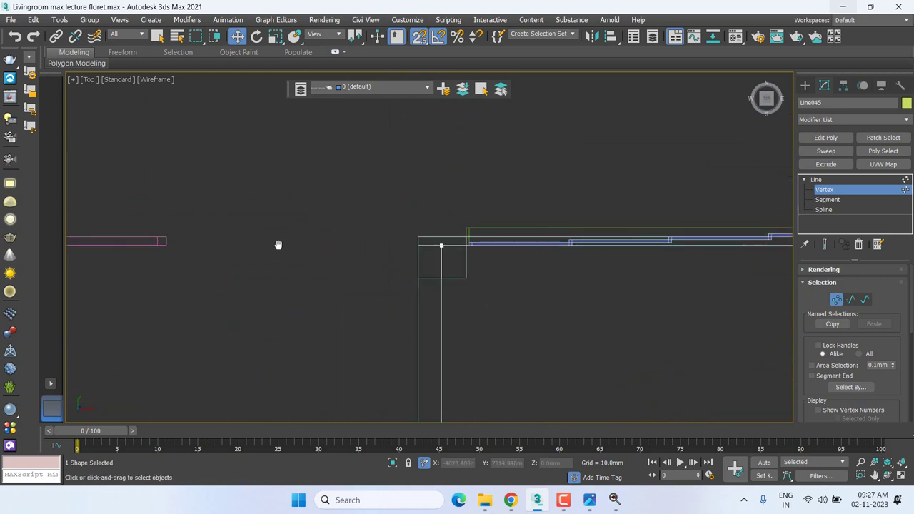
scroll(622, 243, up, 2)
scroll(707, 233, up, 1)
middle_drag(727, 228, 545, 196)
scroll(606, 351, up, 1)
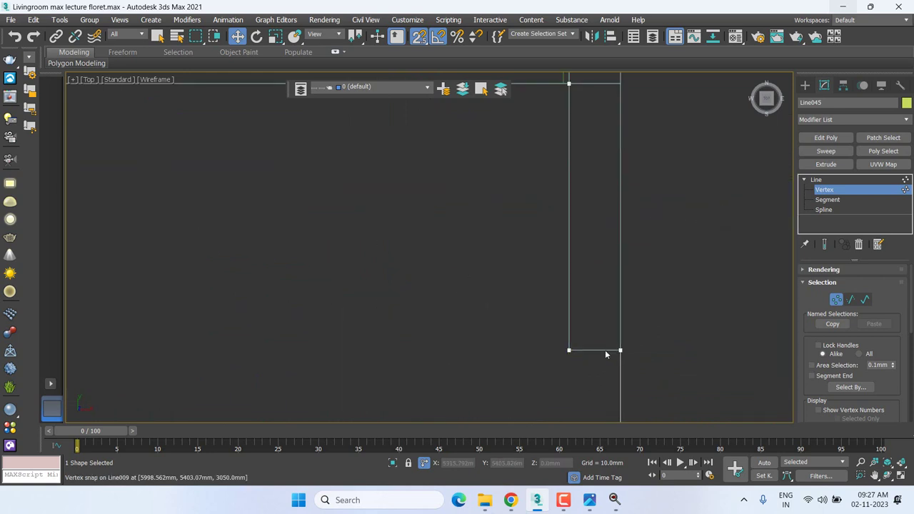
scroll(606, 351, up, 2)
scroll(637, 259, down, 1)
scroll(605, 235, down, 2)
scroll(647, 249, up, 2)
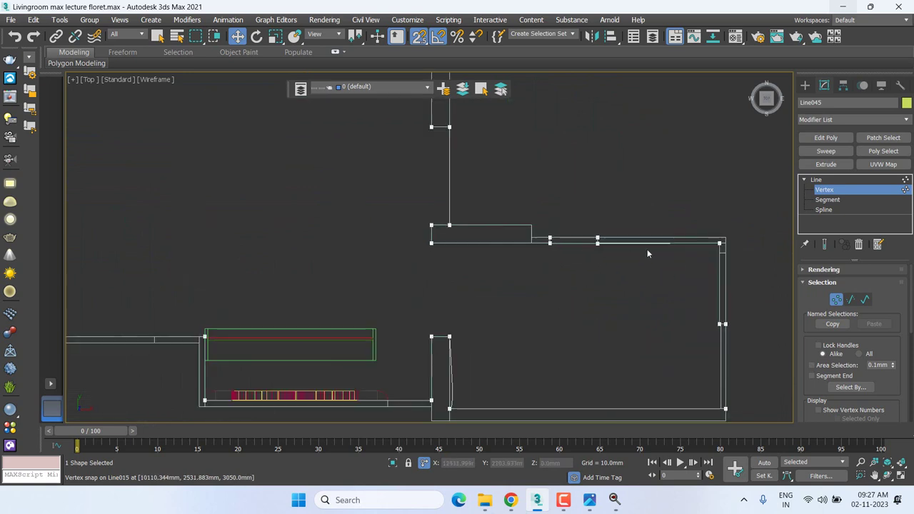
scroll(409, 259, up, 2)
click(418, 237)
scroll(442, 222, up, 3)
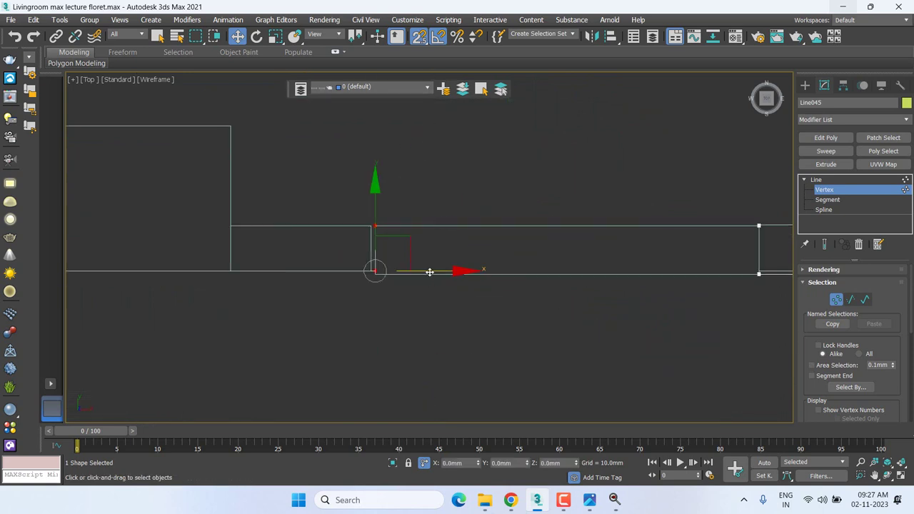
scroll(400, 314, down, 2)
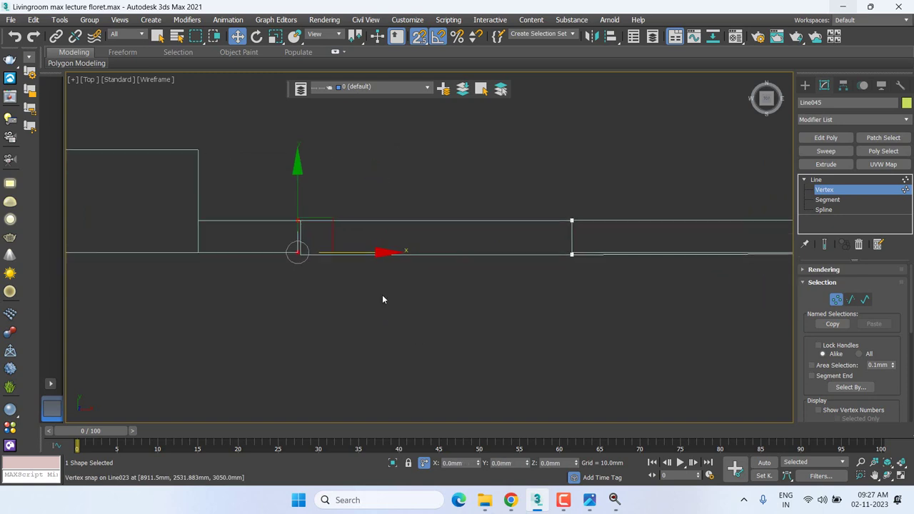
drag(480, 310, 580, 180)
Move the selected vertex along Y to line it up with the wall.
scroll(601, 236, up, 2)
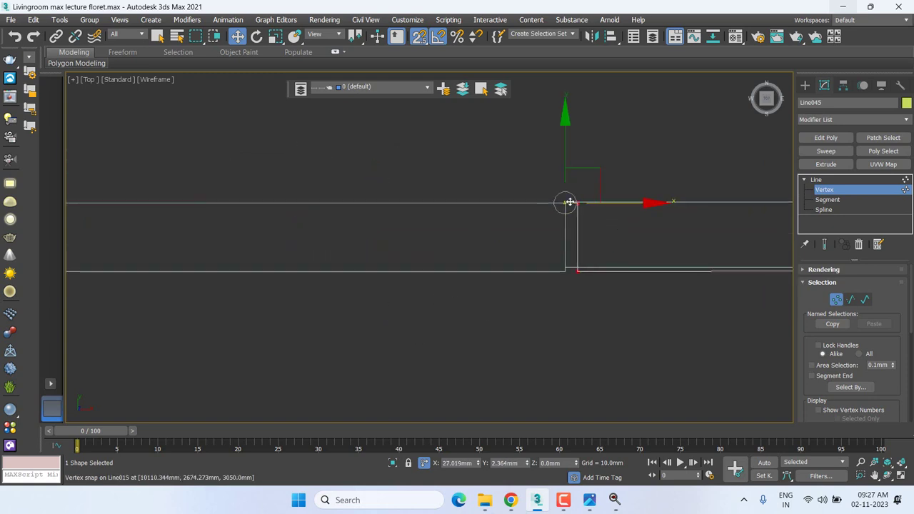
scroll(527, 313, down, 1)
scroll(528, 313, down, 1)
middle_drag(527, 313, 444, 251)
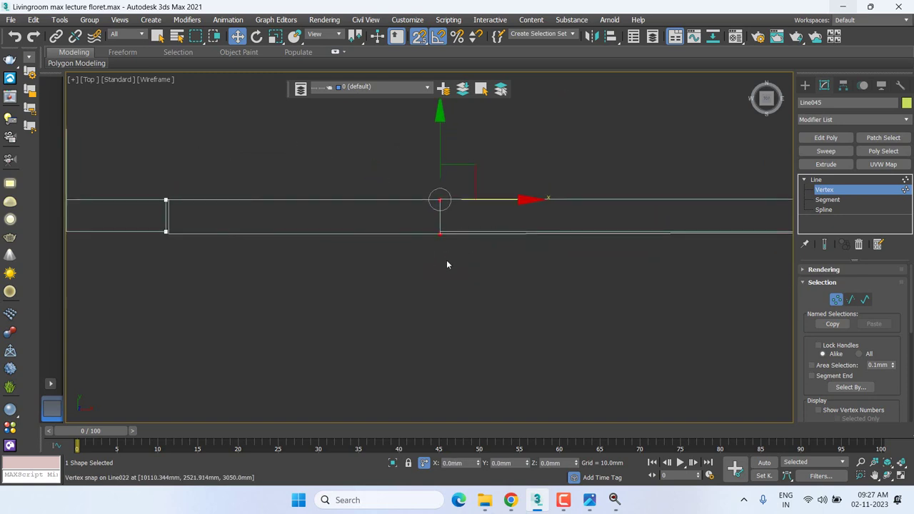
scroll(457, 233, up, 2)
drag(433, 202, 431, 227)
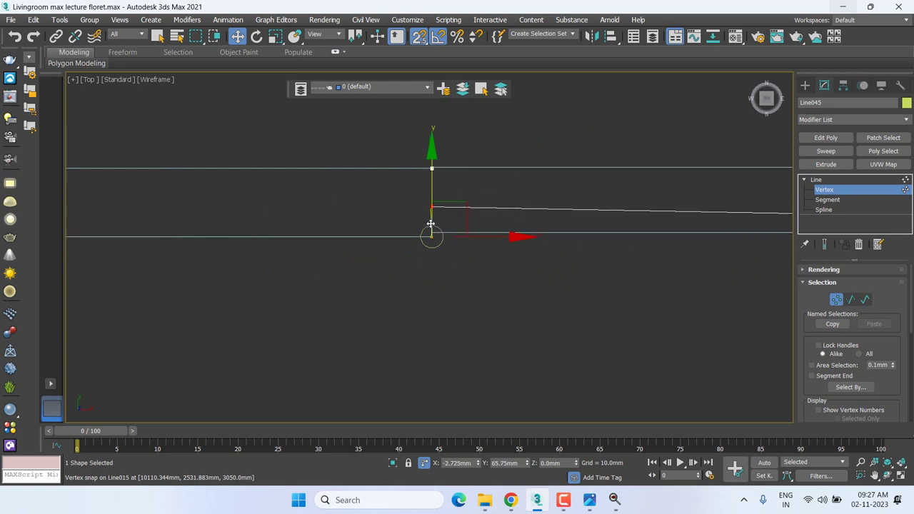
Select the bottom vertex at the next wall end and snap it onto the upper vertex.
scroll(523, 243, down, 1)
scroll(606, 275, down, 3)
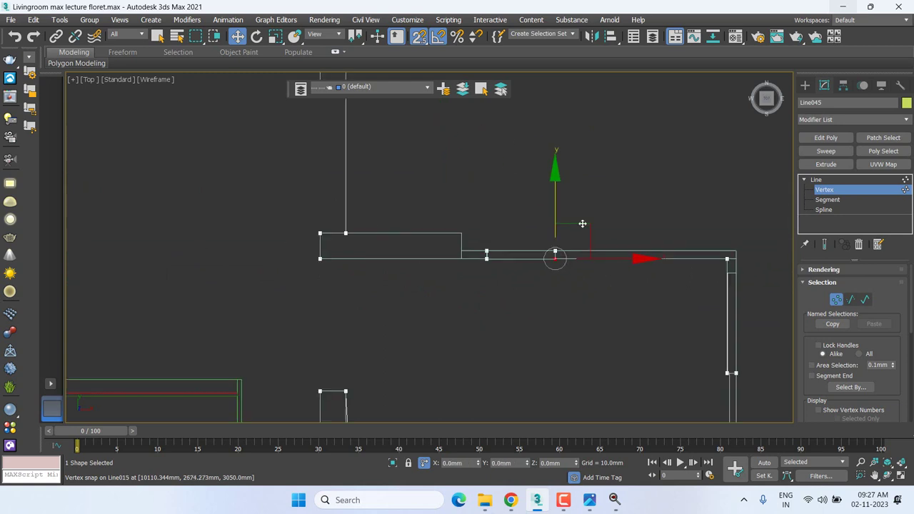
scroll(742, 272, up, 2)
scroll(742, 271, up, 1)
scroll(648, 192, down, 2)
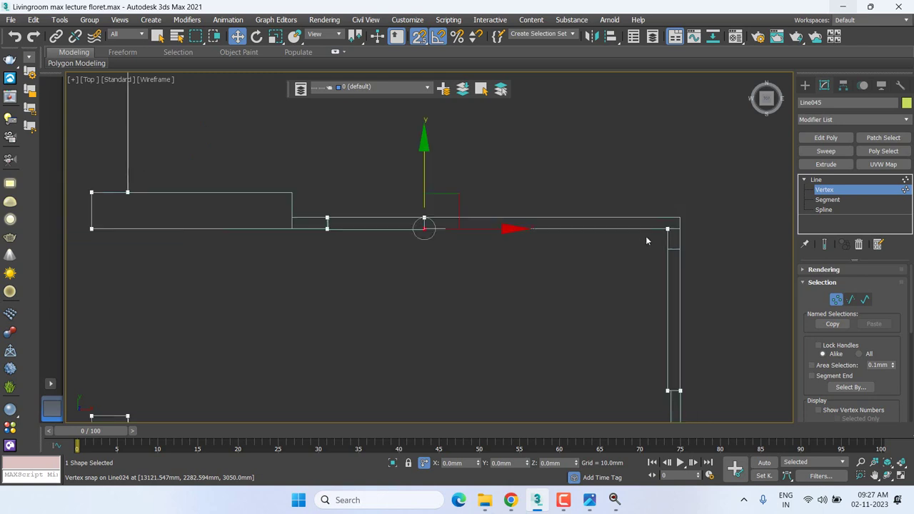
scroll(646, 236, down, 1)
middle_drag(675, 268, 676, 216)
scroll(671, 221, up, 2)
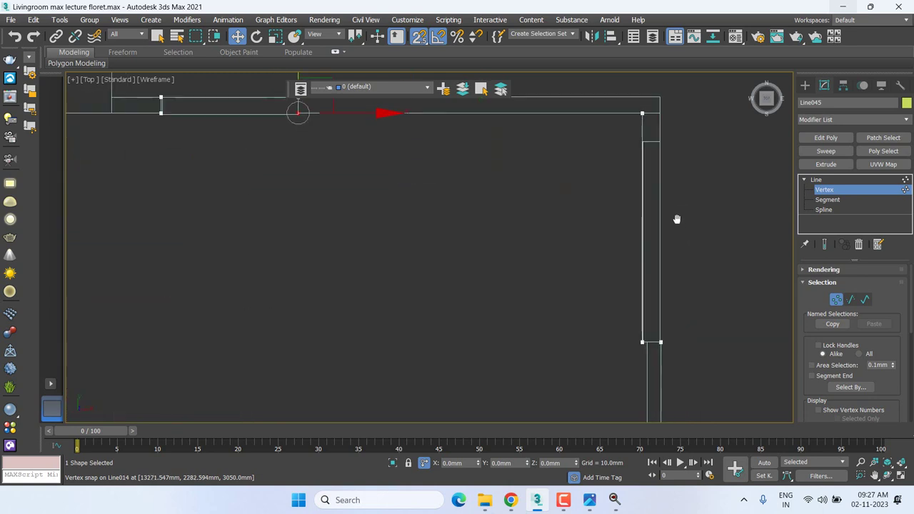
drag(629, 369, 654, 339)
drag(604, 362, 773, 310)
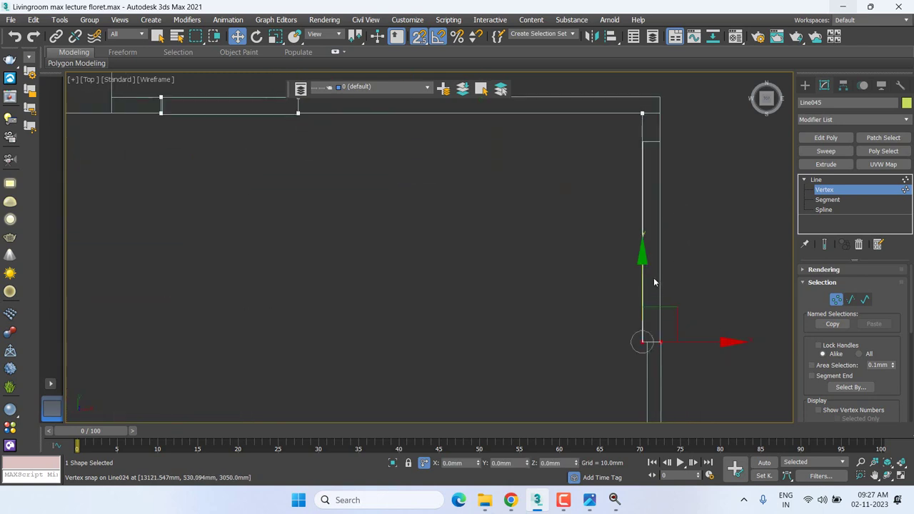
drag(644, 342, 660, 136)
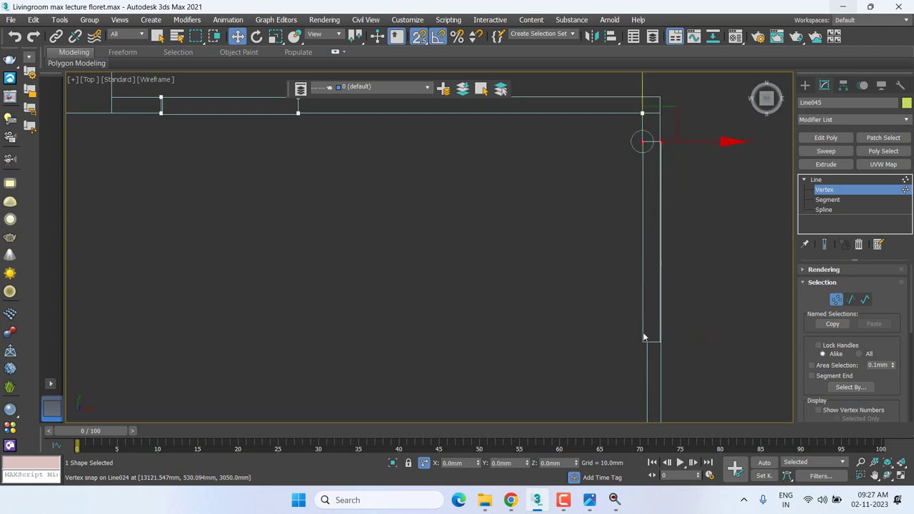
scroll(634, 216, down, 2)
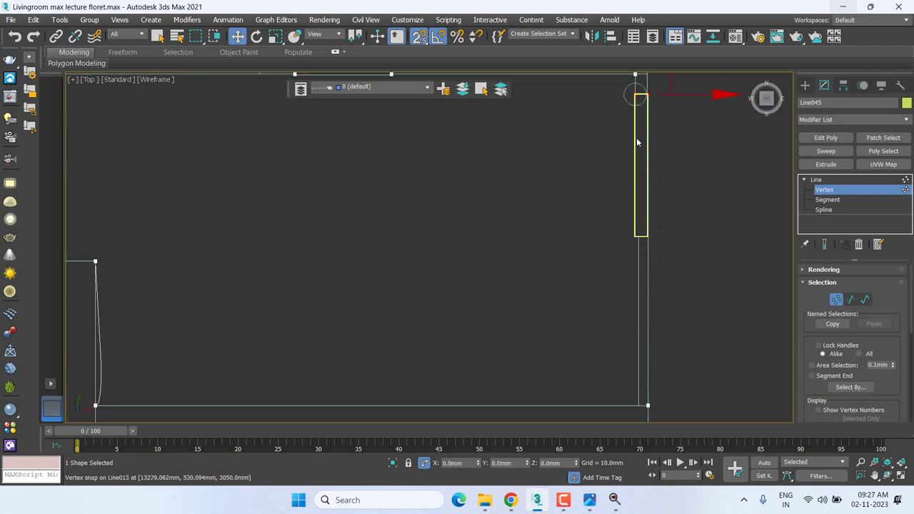
Refine Line045 and snap the wall-end vertex onto the neighbouring corner vertex.
scroll(659, 214, up, 1)
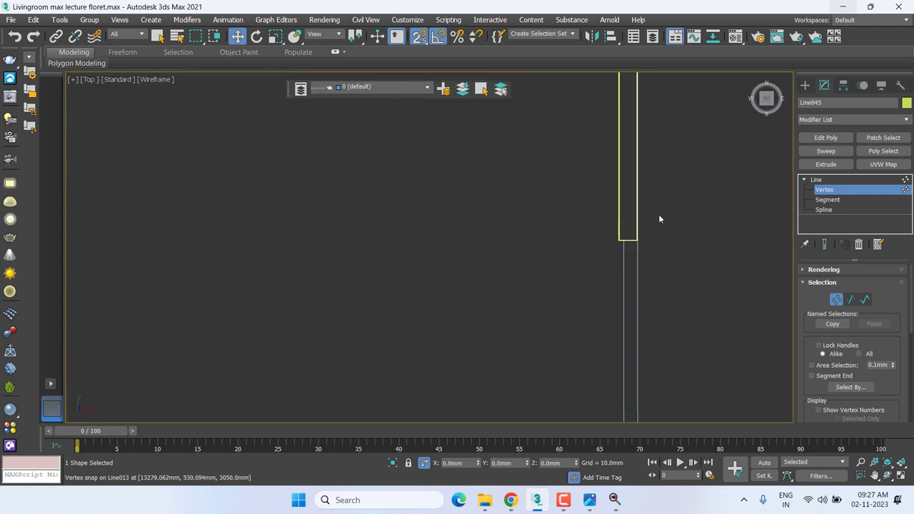
right_click(654, 209)
click(645, 267)
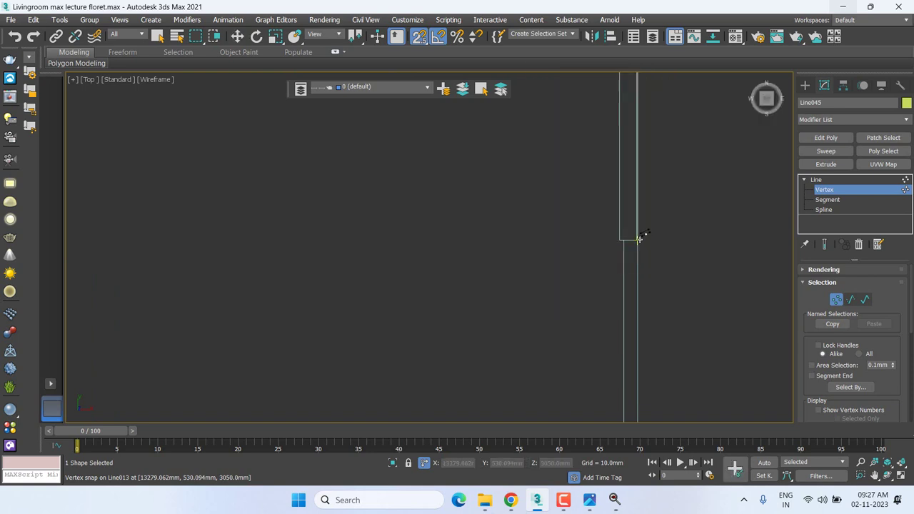
scroll(639, 240, up, 3)
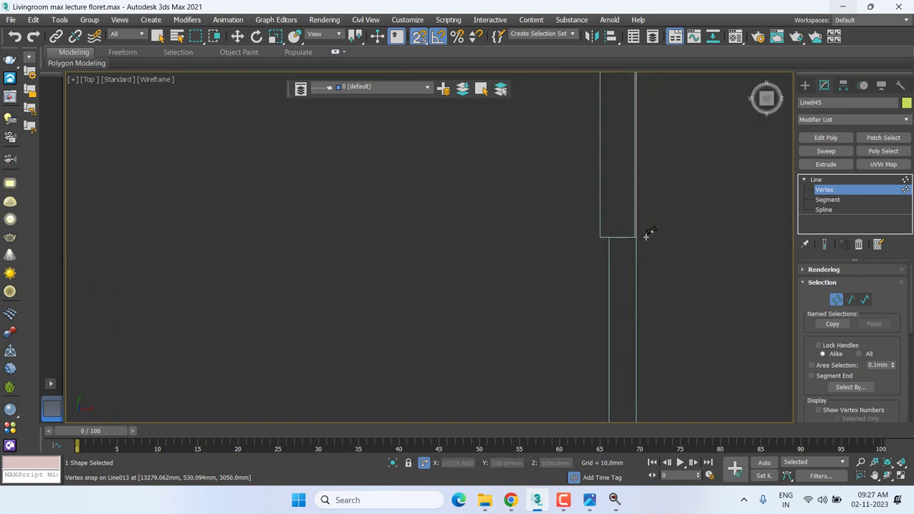
scroll(638, 238, up, 2)
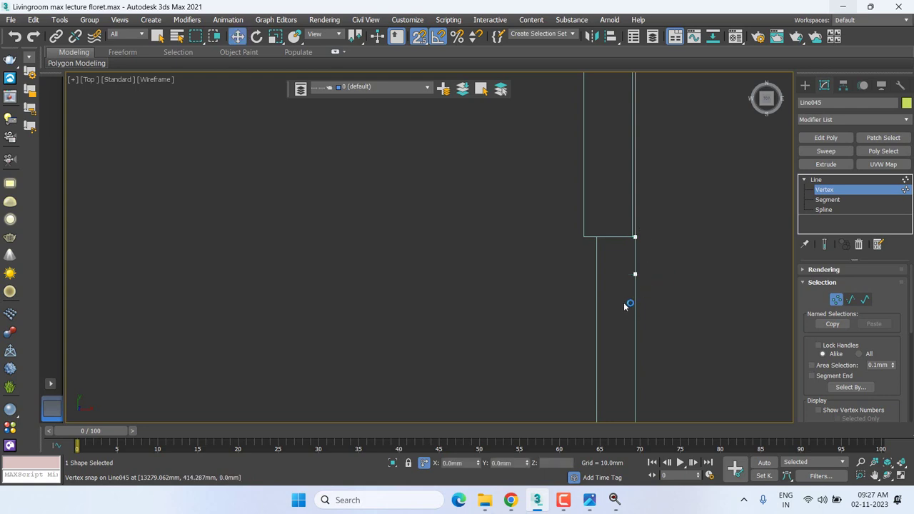
mouse_move(624, 303)
mouse_down()
mouse_move(692, 265)
mouse_move(596, 236)
mouse_up()
key(w)
middle_drag(595, 236, 601, 102)
Select the curved segment's two vertices and set them to corner, straightening that wall stretch.
scroll(600, 284, down, 1)
scroll(600, 284, down, 1)
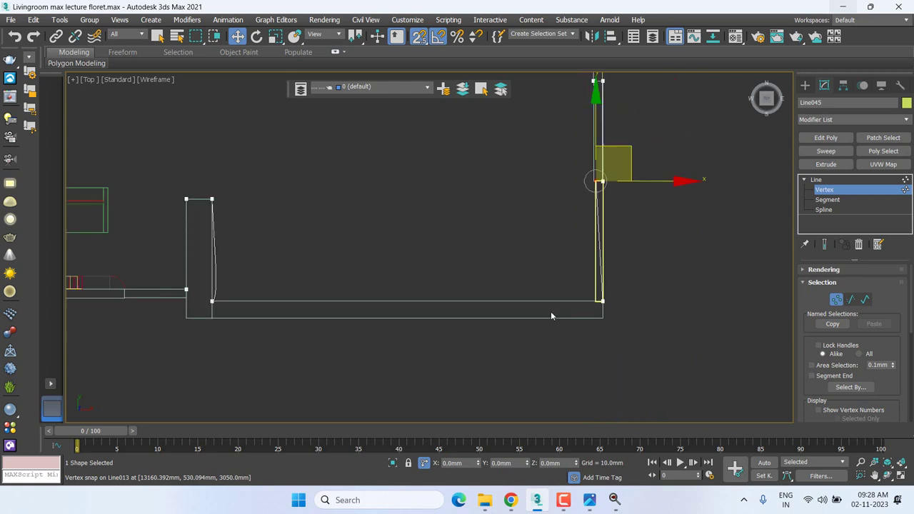
mouse_move(551, 317)
mouse_down()
mouse_move(647, 292)
mouse_move(558, 310)
mouse_up()
scroll(629, 300, up, 3)
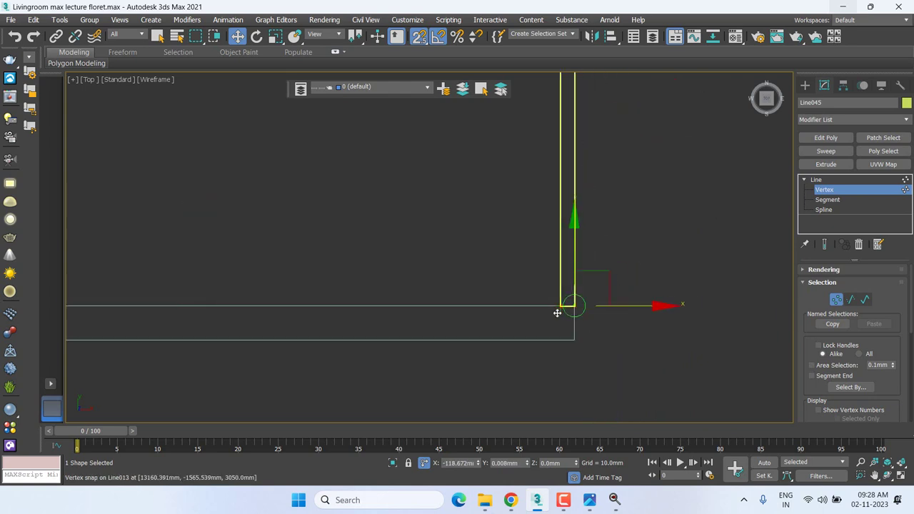
scroll(635, 206, down, 3)
scroll(625, 360, up, 2)
scroll(412, 220, down, 2)
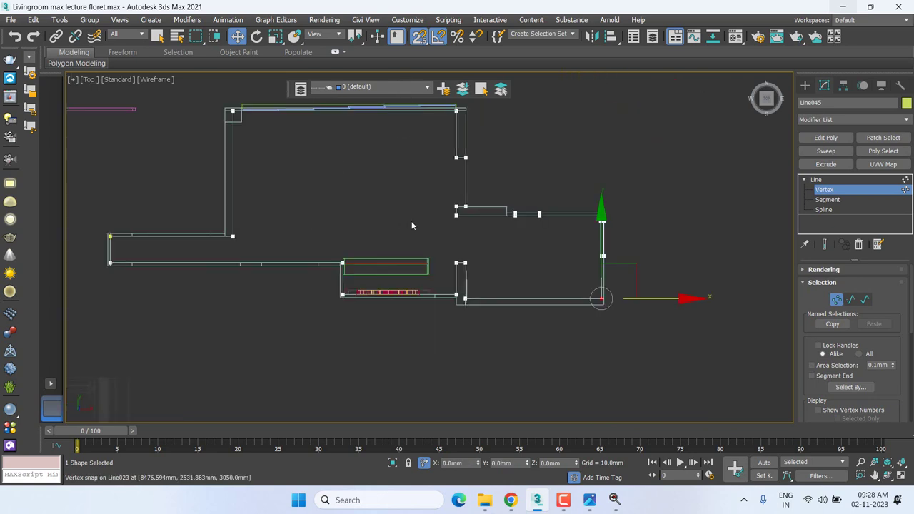
scroll(442, 253, up, 5)
drag(490, 356, 433, 170)
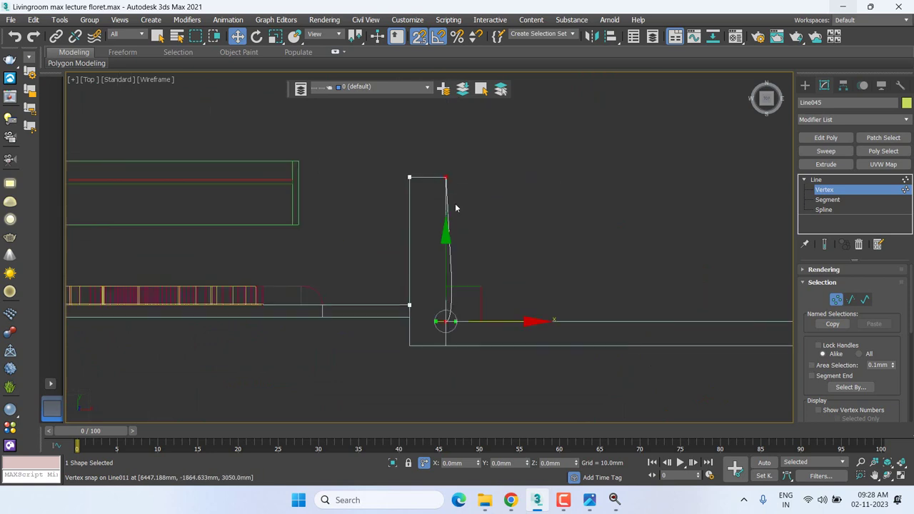
right_click(447, 200)
click(429, 134)
Pan and orbit to check the walls in depth, then return to the top plan view.
scroll(400, 243, up, 3)
scroll(641, 257, up, 2)
scroll(604, 337, down, 3)
scroll(605, 336, down, 2)
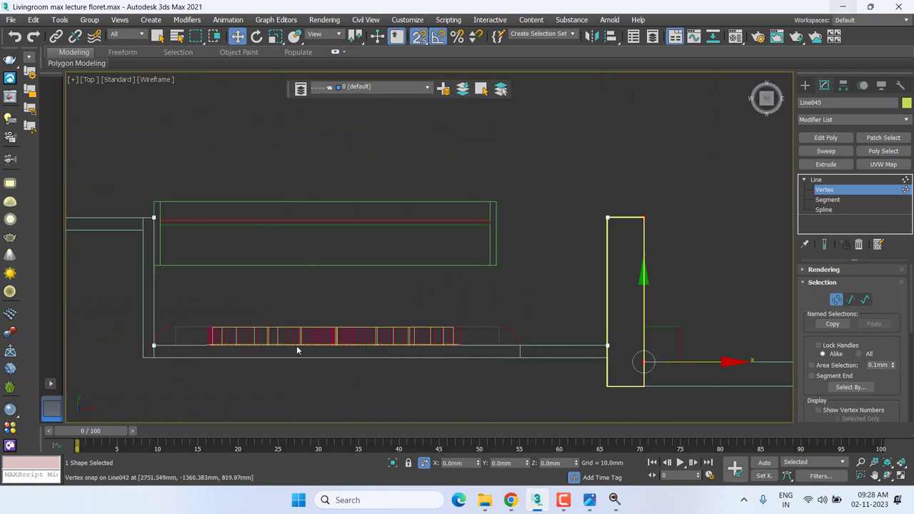
middle_drag(296, 346, 533, 349)
scroll(533, 205, up, 3)
scroll(533, 205, up, 1)
scroll(533, 206, down, 4)
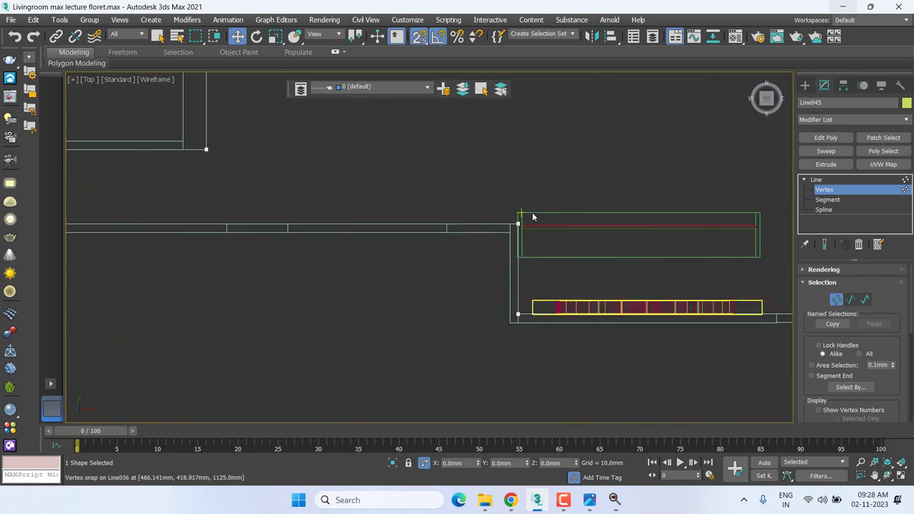
middle_drag(257, 226, 505, 262)
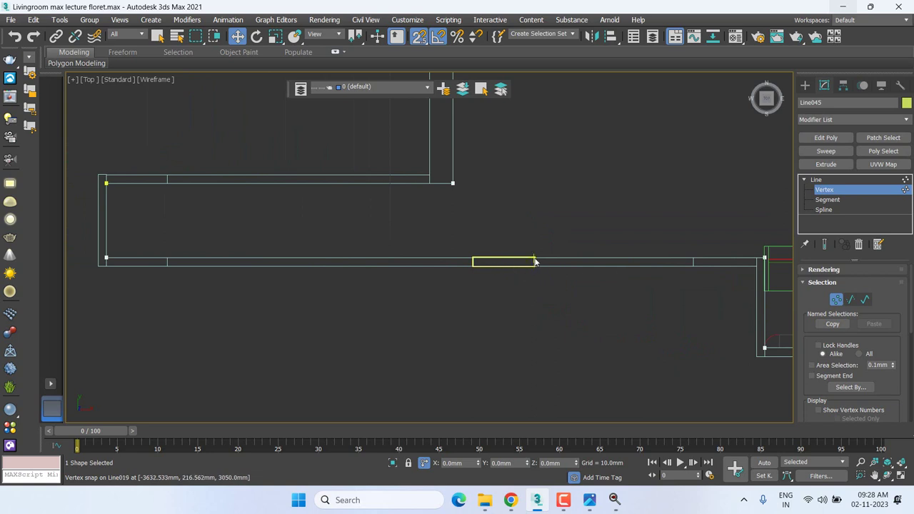
alt+middle_drag(535, 270, 537, 253)
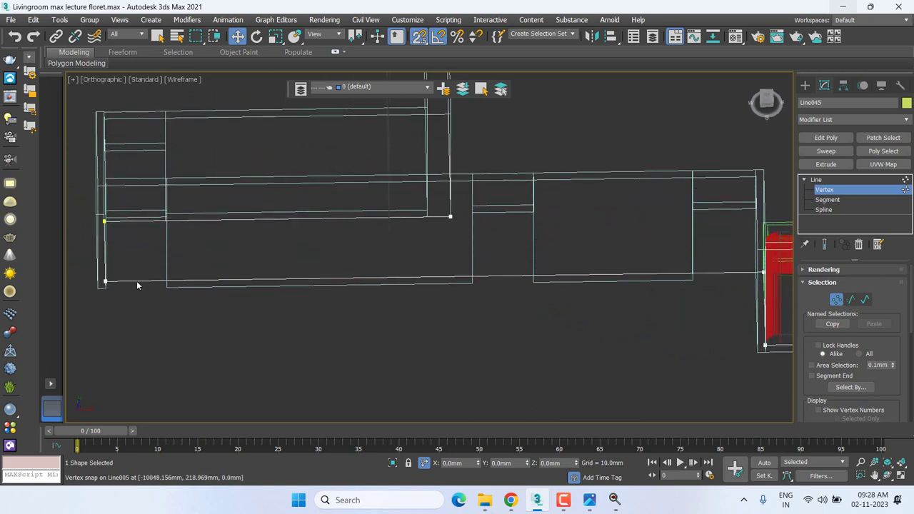
middle_drag(137, 285, 143, 304)
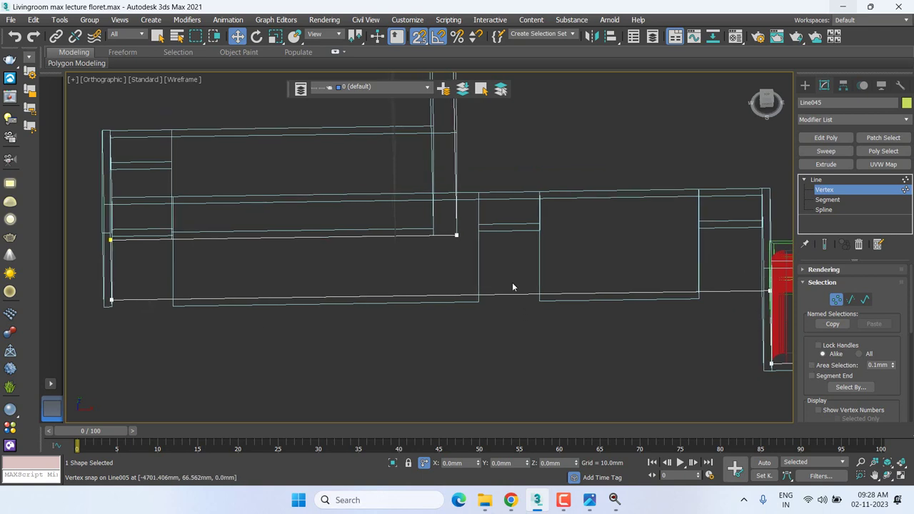
key(t)
mouse_move(517, 287)
middle_down()
mouse_move(579, 300)
mouse_move(547, 276)
middle_up()
scroll(548, 281, up, 5)
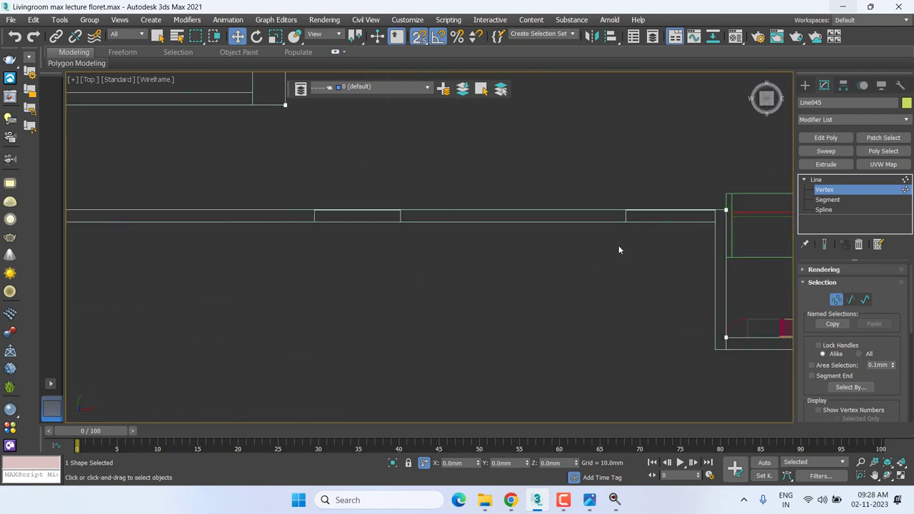
Refine two vertices where the wall edge meets the outline and snap them onto the wall corners.
right_click(560, 204)
click(542, 257)
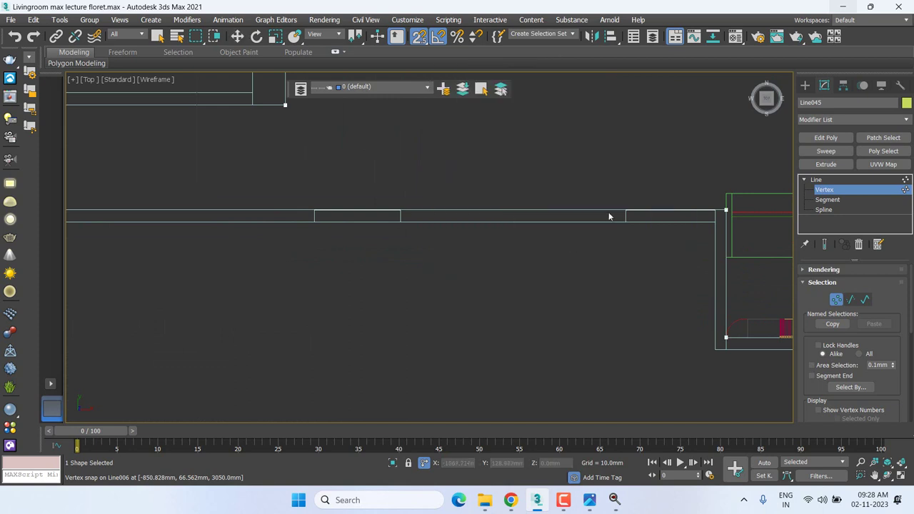
scroll(710, 208, up, 2)
scroll(711, 209, up, 1)
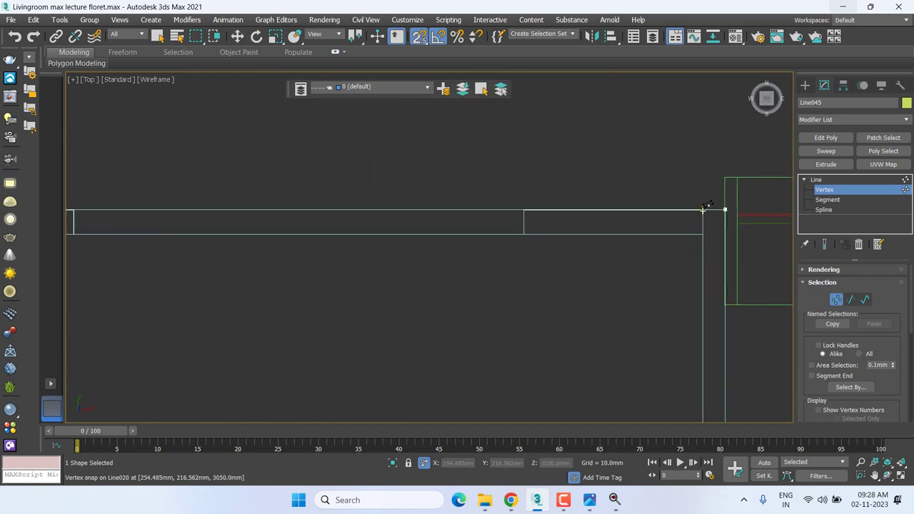
click(523, 209)
click(595, 209)
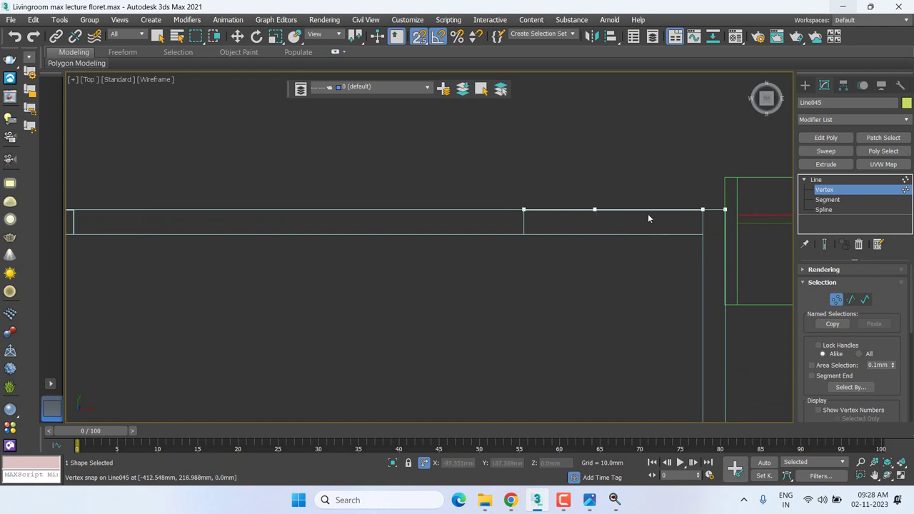
key(w)
mouse_move(573, 267)
mouse_down()
mouse_move(611, 189)
mouse_move(529, 251)
mouse_move(524, 233)
mouse_up()
click(648, 209)
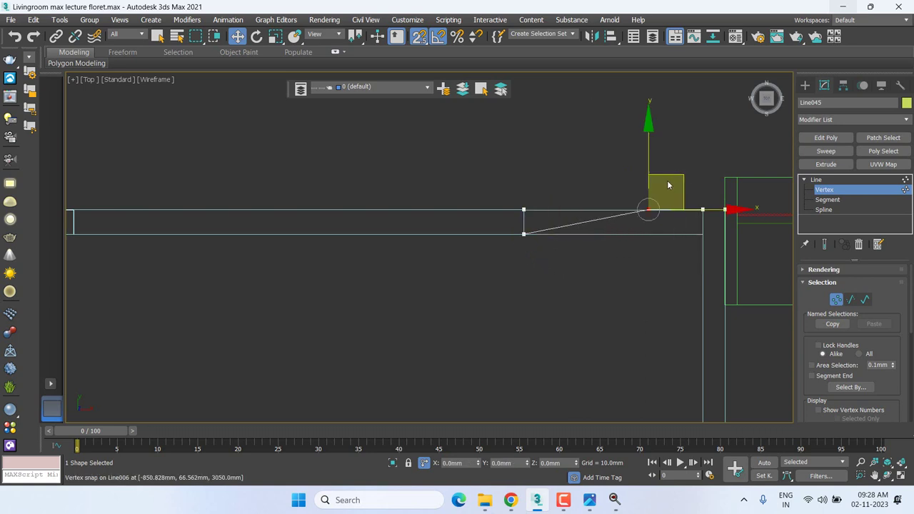
drag(664, 181, 751, 227)
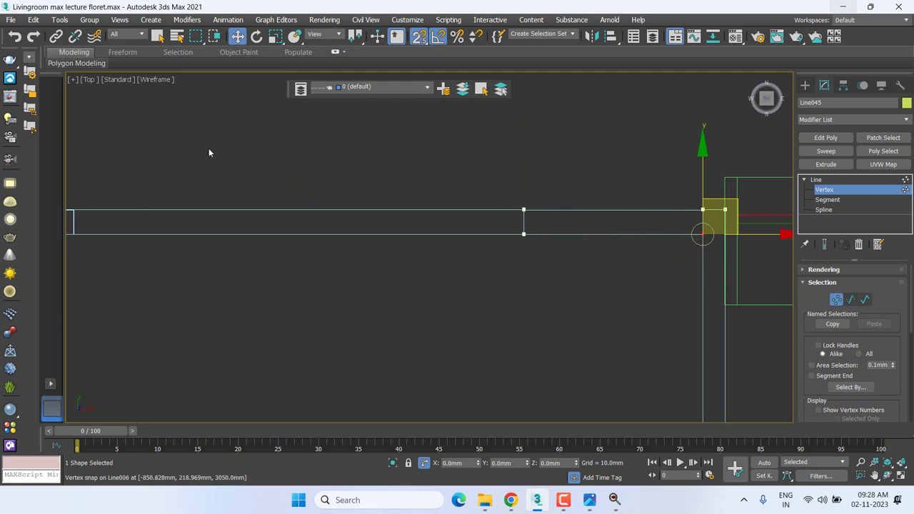
At the next wall opening, add vertices at its left and right edges.
scroll(290, 251, down, 2)
scroll(291, 255, down, 2)
middle_drag(291, 254, 524, 229)
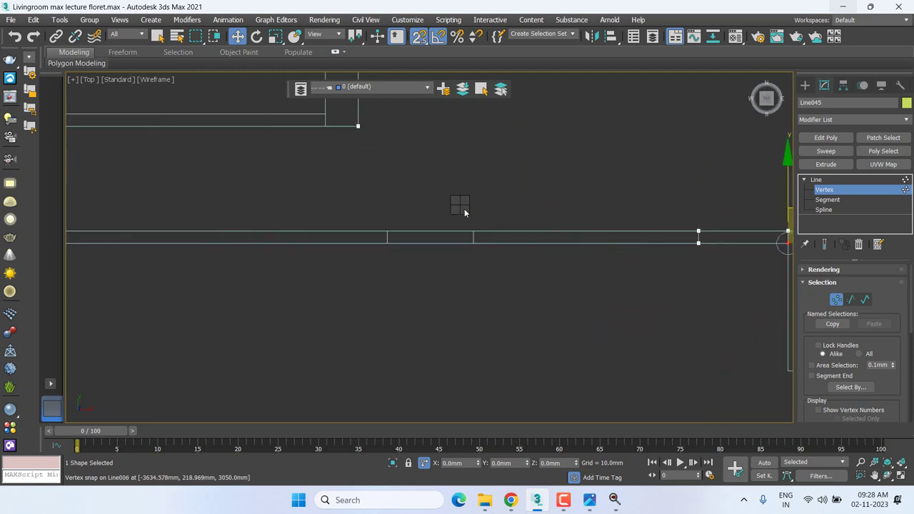
right_click(460, 205)
click(441, 258)
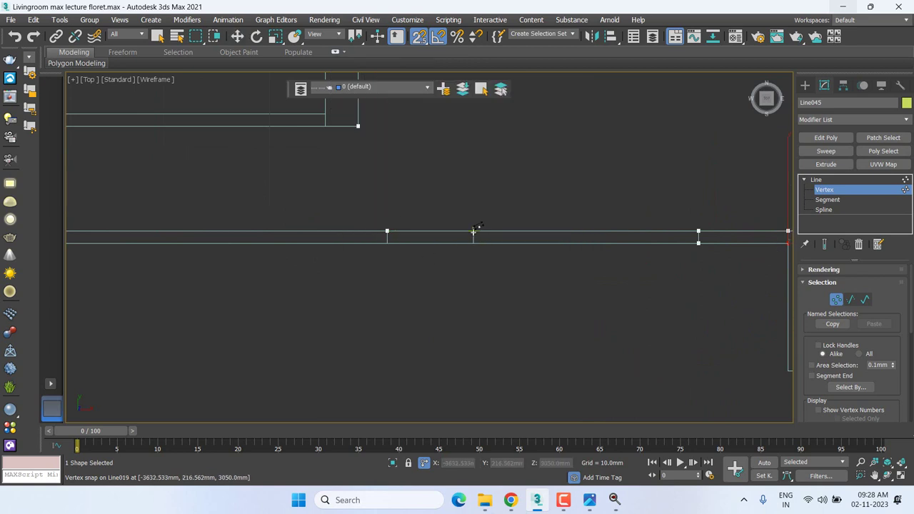
scroll(403, 231, up, 2)
click(410, 222)
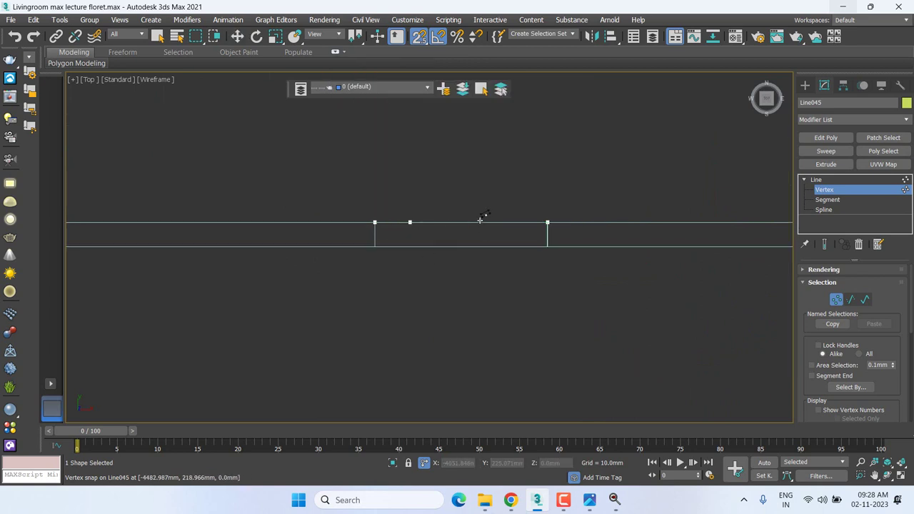
click(480, 221)
right_click(467, 275)
Snap the two new opening vertices down onto the lower-left and lower-right wall corners.
drag(371, 266, 383, 300)
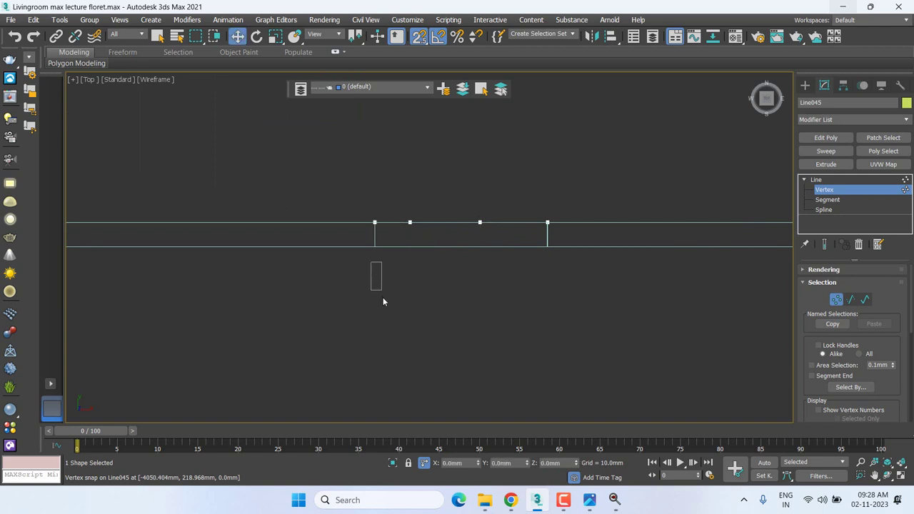
click(410, 222)
drag(428, 191, 404, 275)
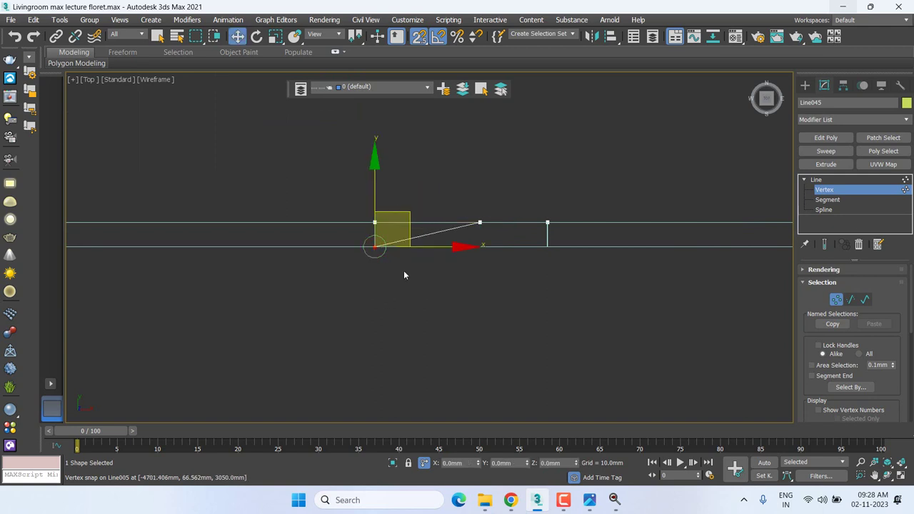
click(481, 223)
drag(480, 222, 546, 253)
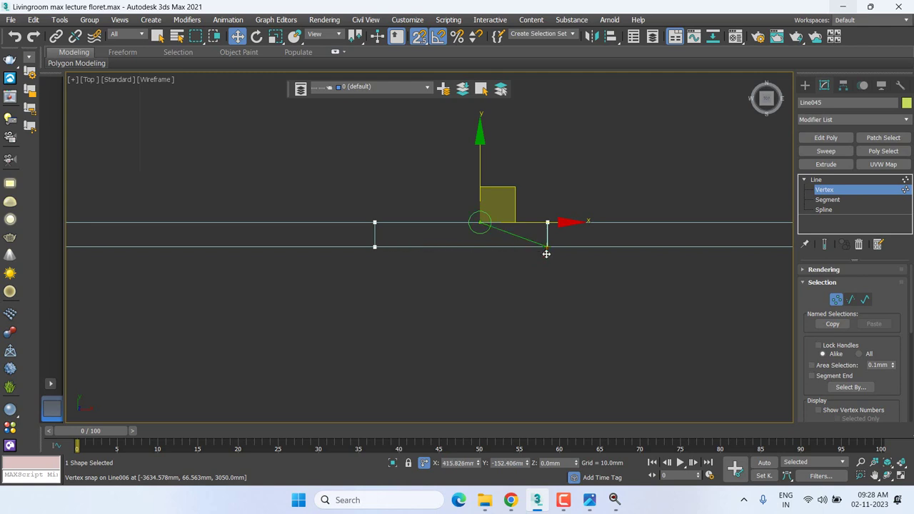
scroll(546, 254, down, 1)
scroll(743, 236, down, 1)
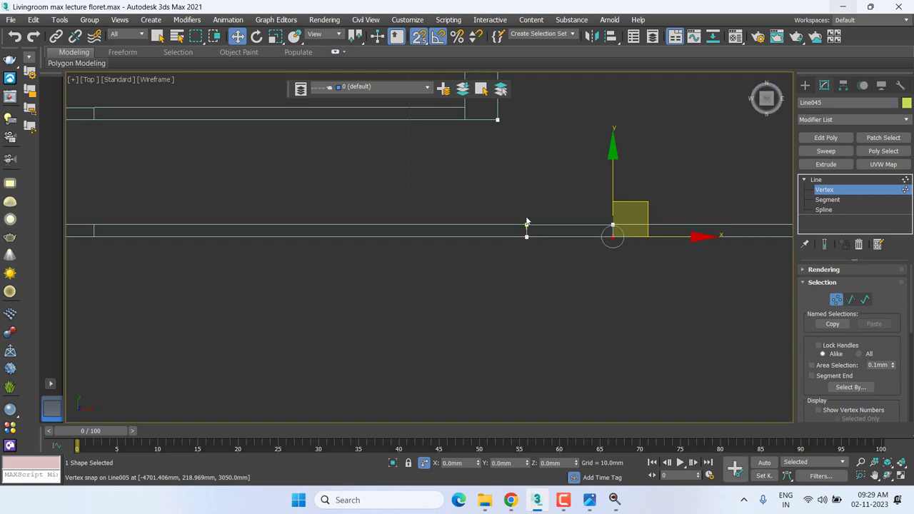
mouse_move(526, 227)
middle_down()
mouse_move(559, 221)
mouse_move(501, 211)
middle_up()
Refine two vertices on the bottom edge and snap them onto the wall line, straightening it.
right_click(500, 211)
click(493, 238)
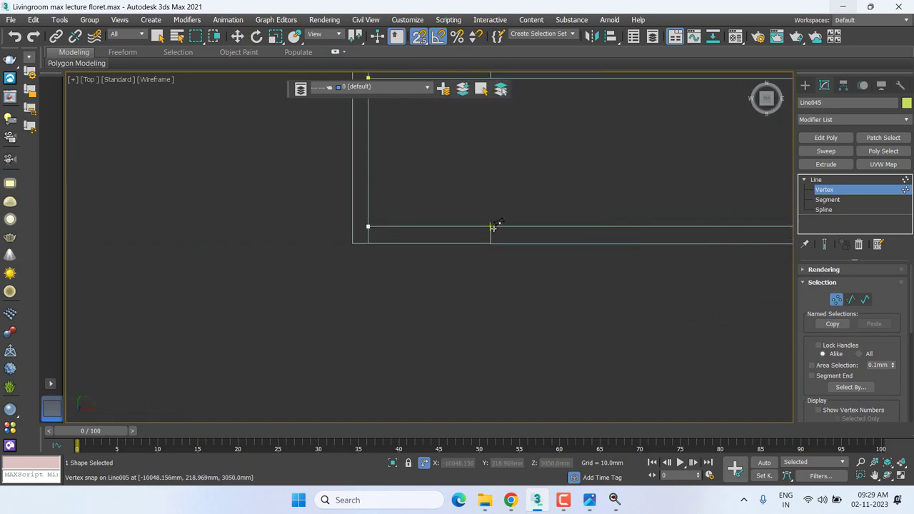
click(491, 227)
click(420, 227)
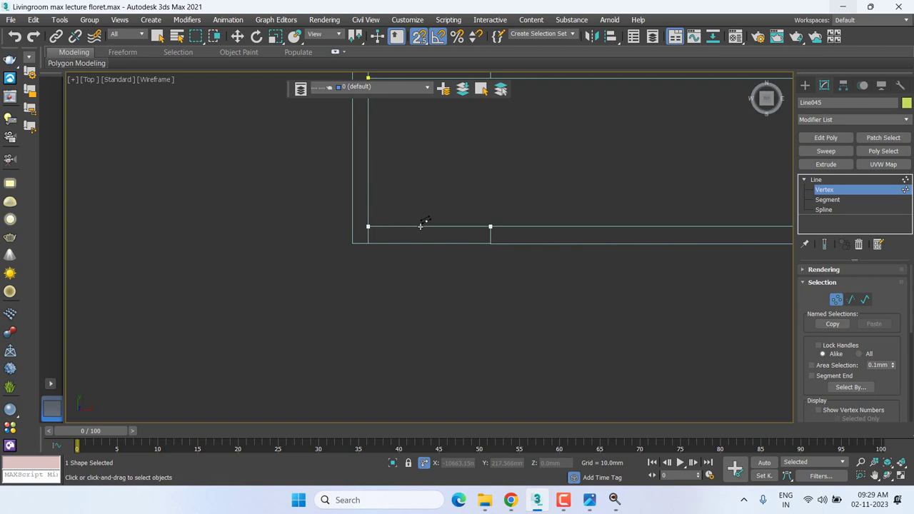
key(w)
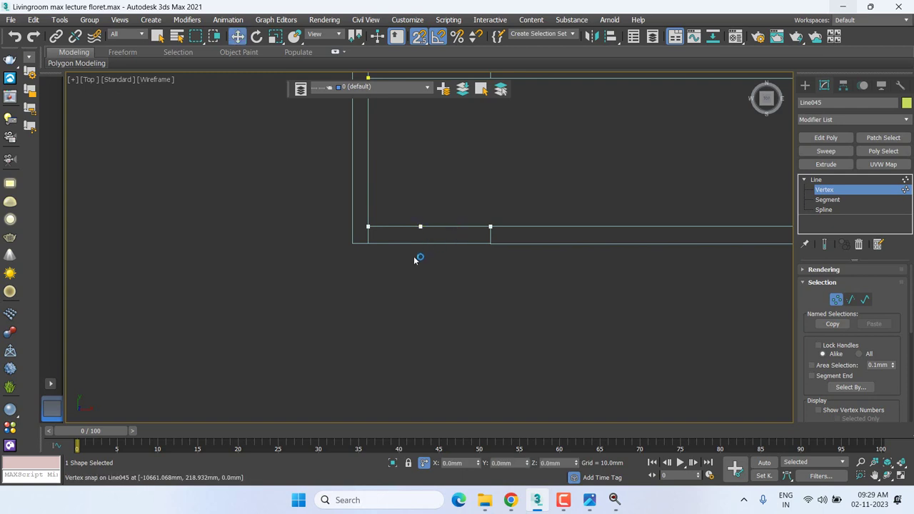
mouse_move(414, 250)
mouse_down()
mouse_move(450, 219)
mouse_move(490, 244)
mouse_up()
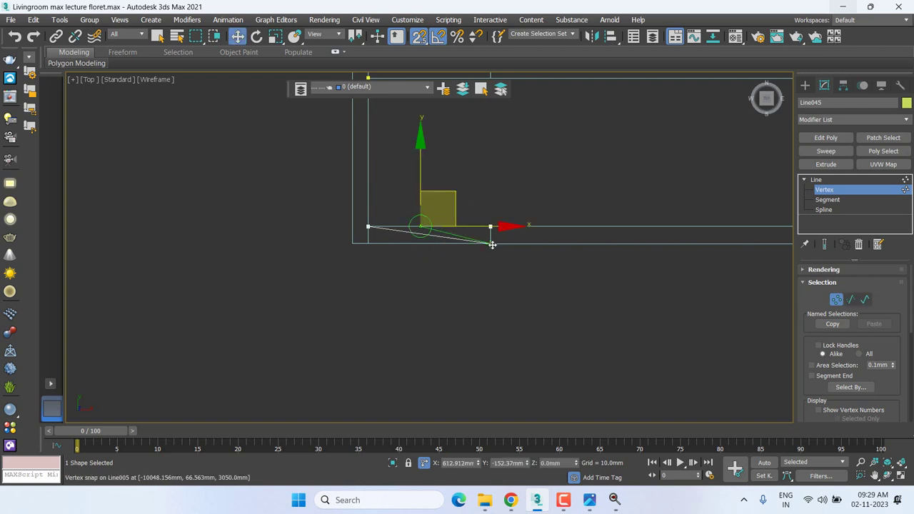
click(368, 227)
drag(368, 227, 368, 242)
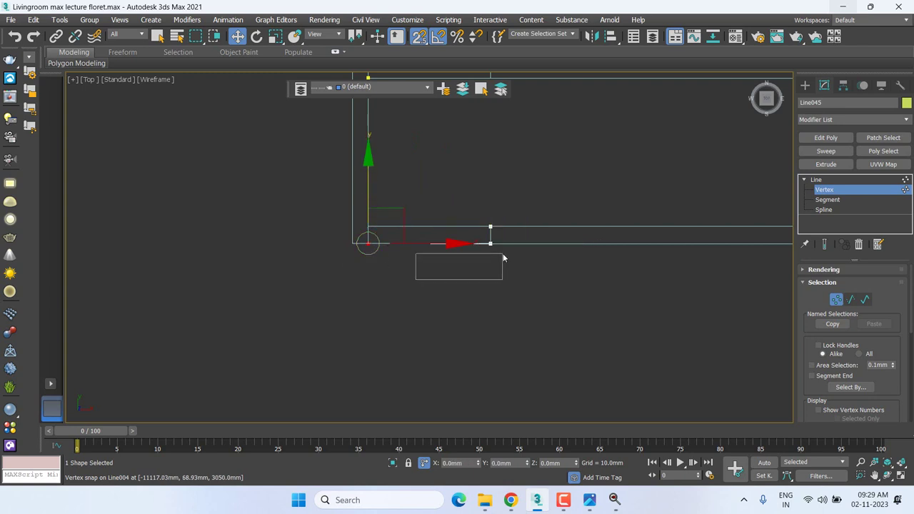
drag(503, 258, 516, 241)
middle_drag(517, 240, 460, 237)
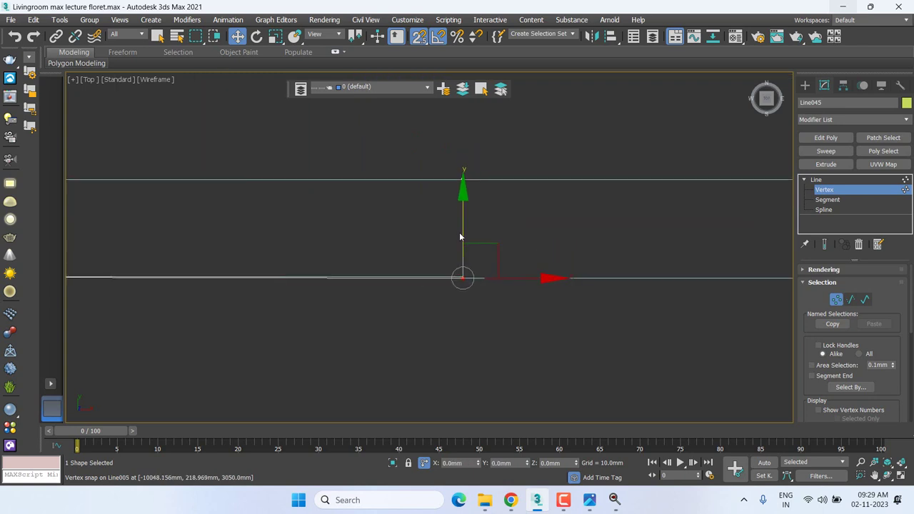
drag(463, 278, 463, 275)
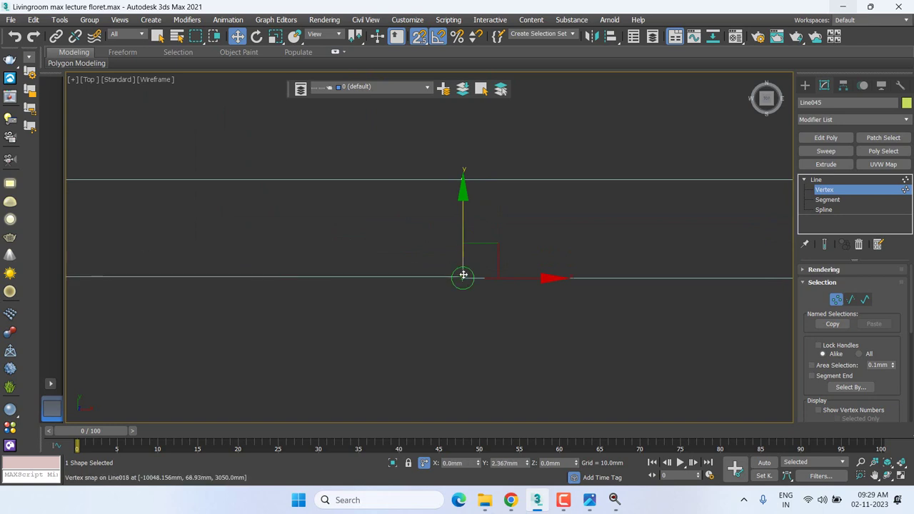
Add two vertices on the top edge and snap them onto the wall corner and left corner vertex.
middle_drag(453, 268, 431, 310)
scroll(375, 241, up, 2)
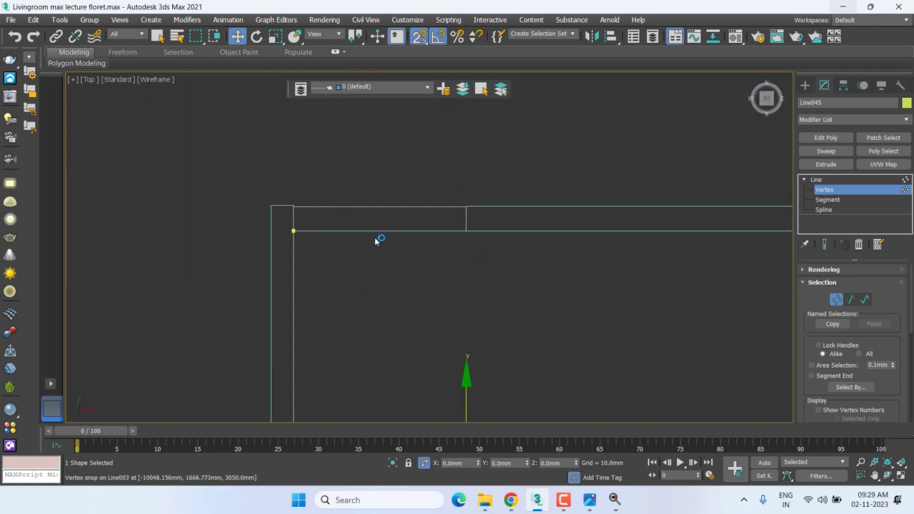
right_click(503, 256)
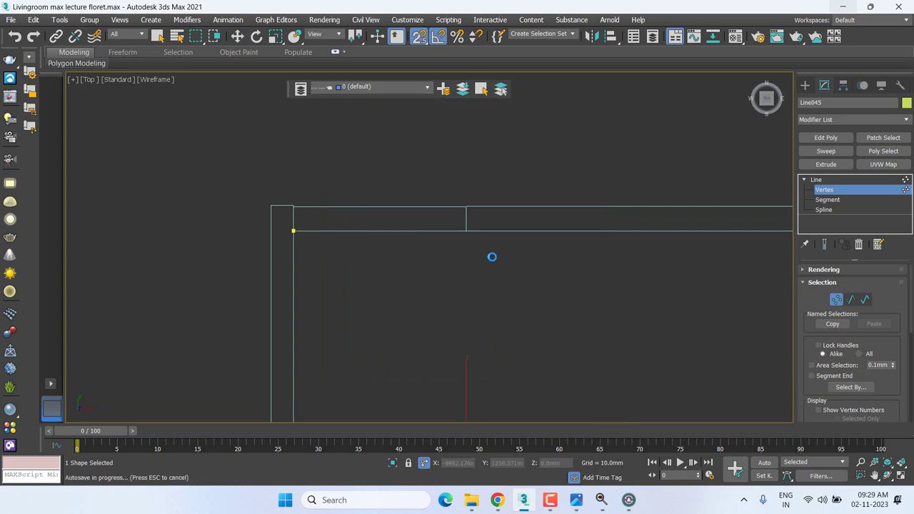
click(466, 231)
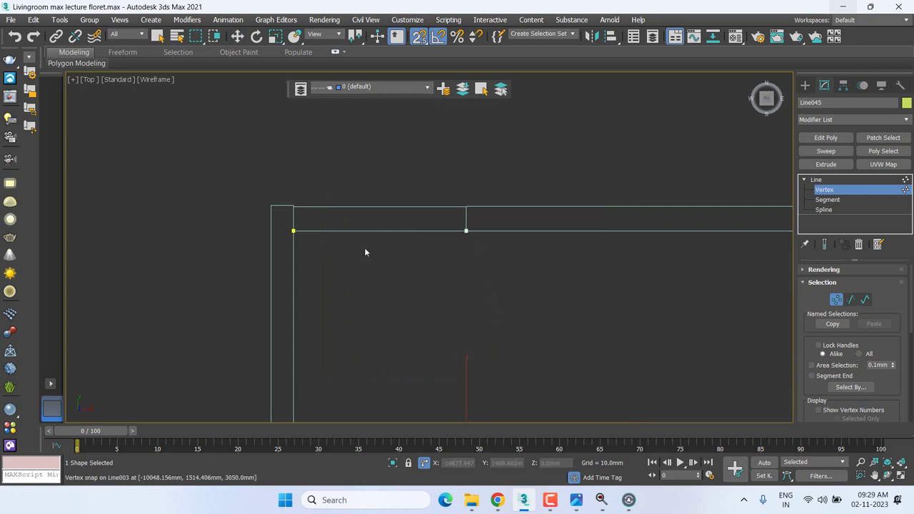
click(383, 230)
key(w)
mouse_move(385, 279)
mouse_down()
mouse_move(420, 201)
mouse_move(471, 207)
mouse_up()
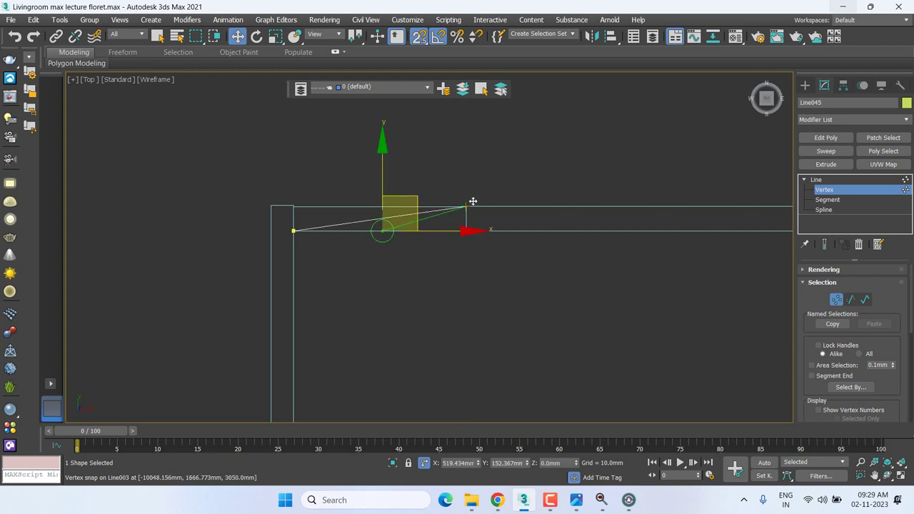
mouse_move(204, 296)
mouse_down()
mouse_move(310, 215)
mouse_move(296, 186)
mouse_up()
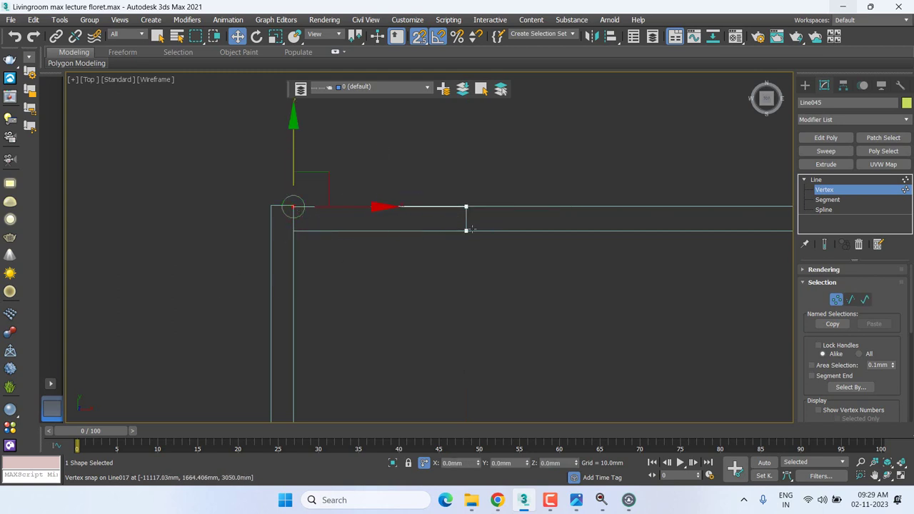
scroll(473, 228, up, 3)
drag(429, 214, 510, 164)
drag(459, 136, 114, 186)
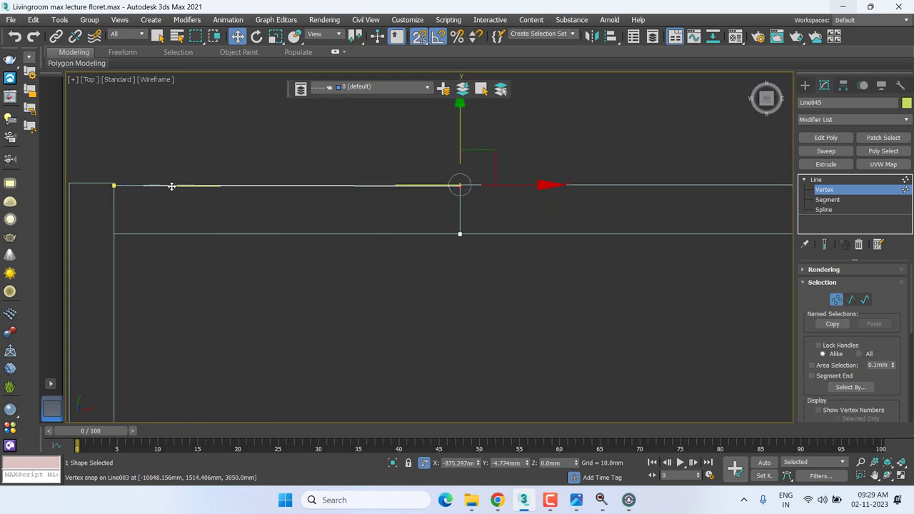
Exit Vertex level by selecting Line in the modifier stack.
scroll(534, 281, down, 2)
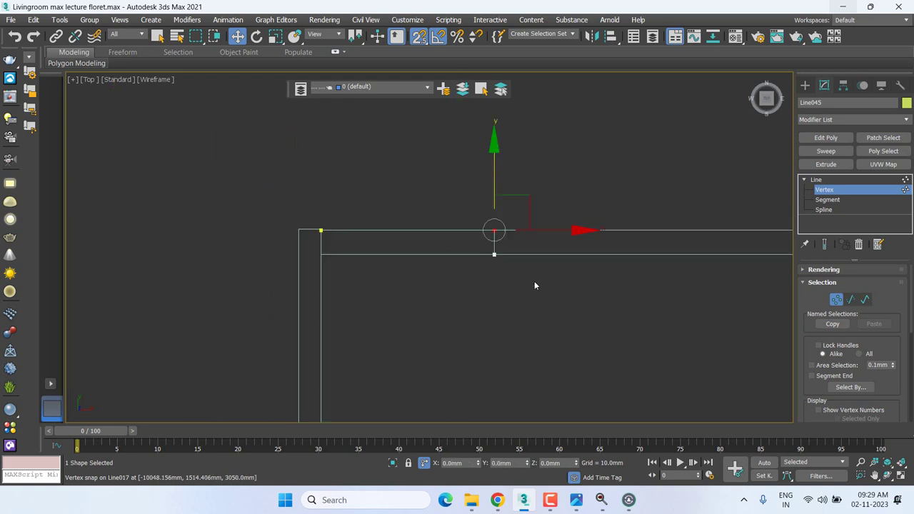
scroll(534, 281, down, 2)
click(837, 181)
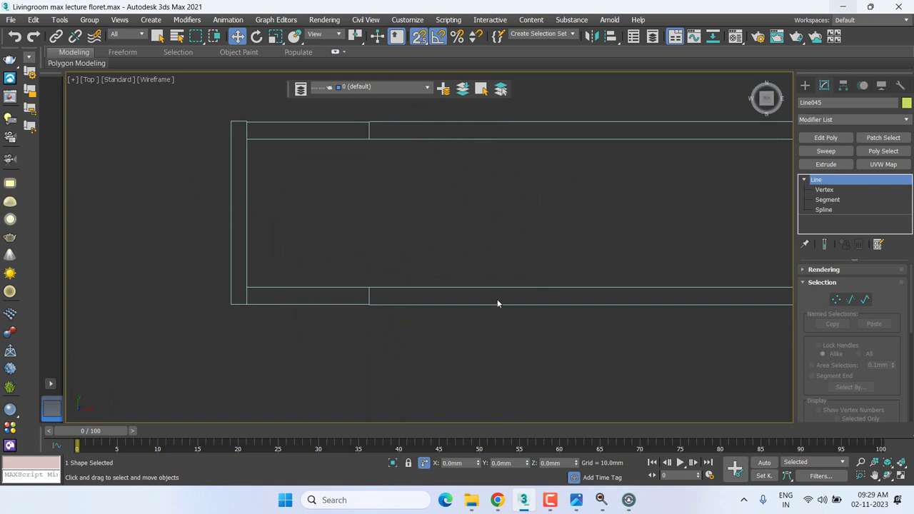
In Front view, move Line045 vertically until it sits level with the bottom of the walls.
scroll(497, 299, down, 1)
key(f)
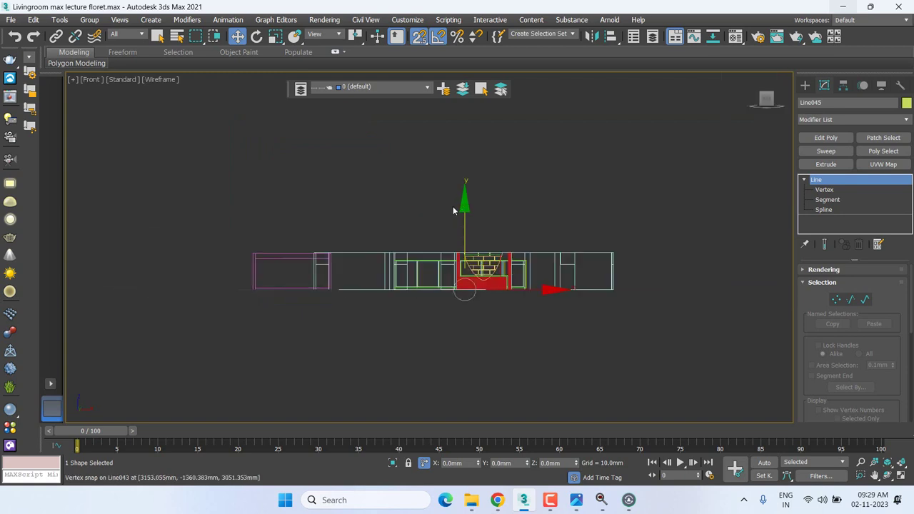
drag(465, 228, 484, 169)
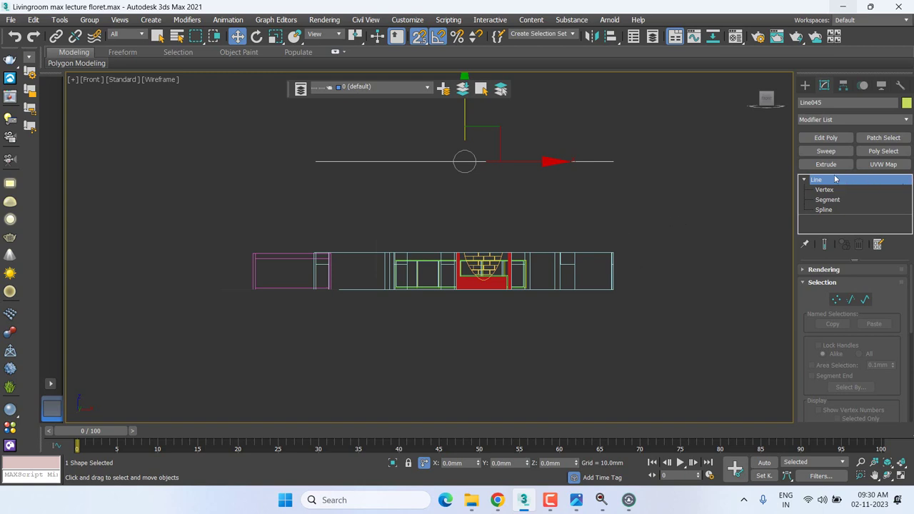
middle_drag(541, 191, 540, 214)
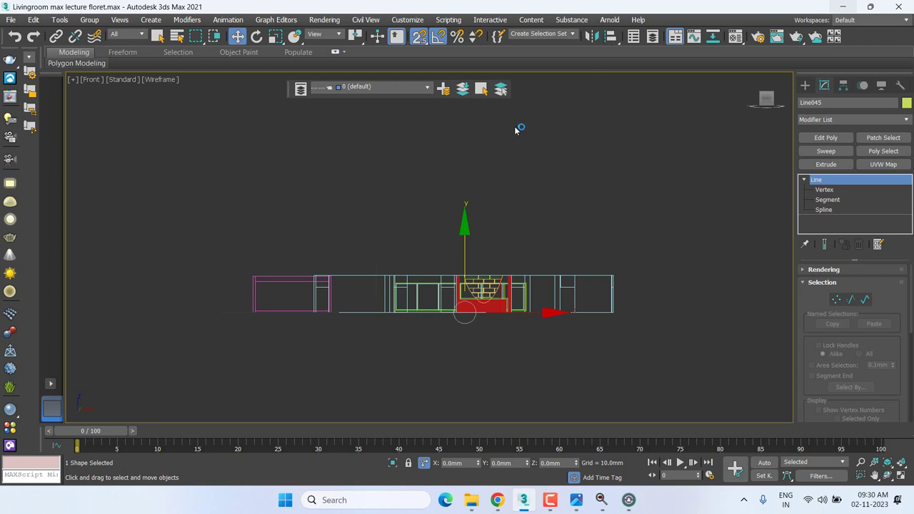
Extrude Line045 by 12 mm into a floor slab and orbit into perspective.
click(826, 165)
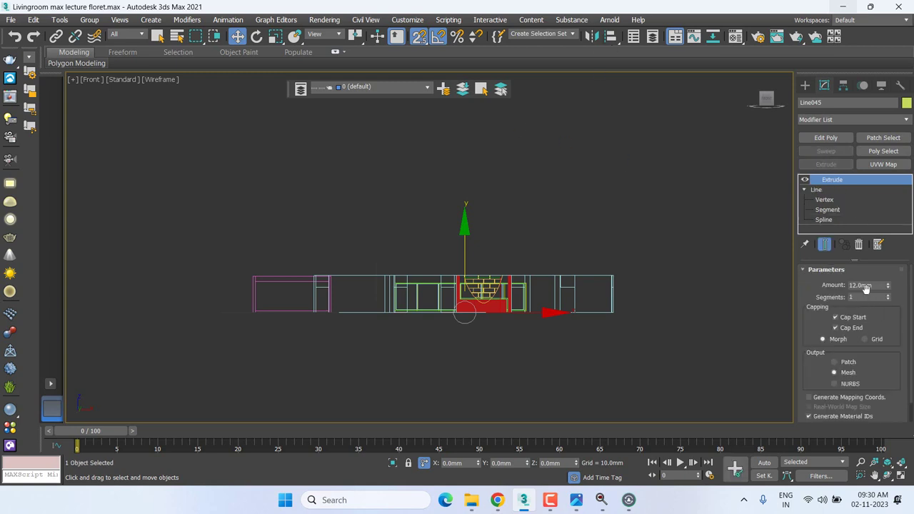
click(872, 285)
mouse_move(526, 186)
alt+middle_down()
mouse_move(500, 217)
mouse_move(103, 60)
alt+middle_up()
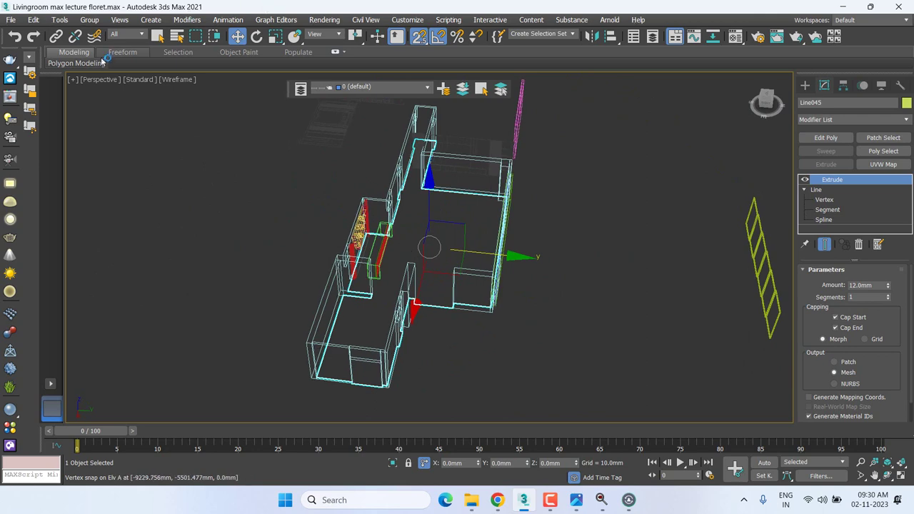
Switch the Perspective viewport from Wireframe to Default Shading.
click(171, 80)
click(227, 91)
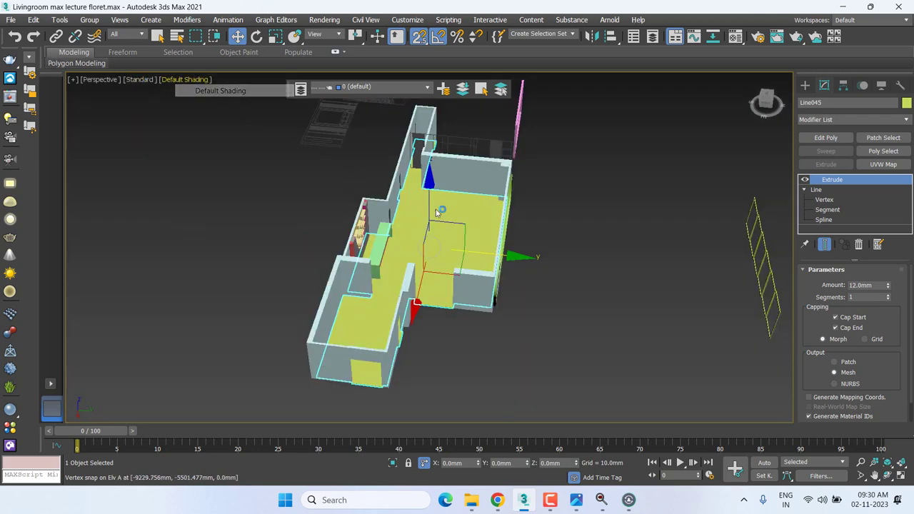
scroll(541, 219, up, 5)
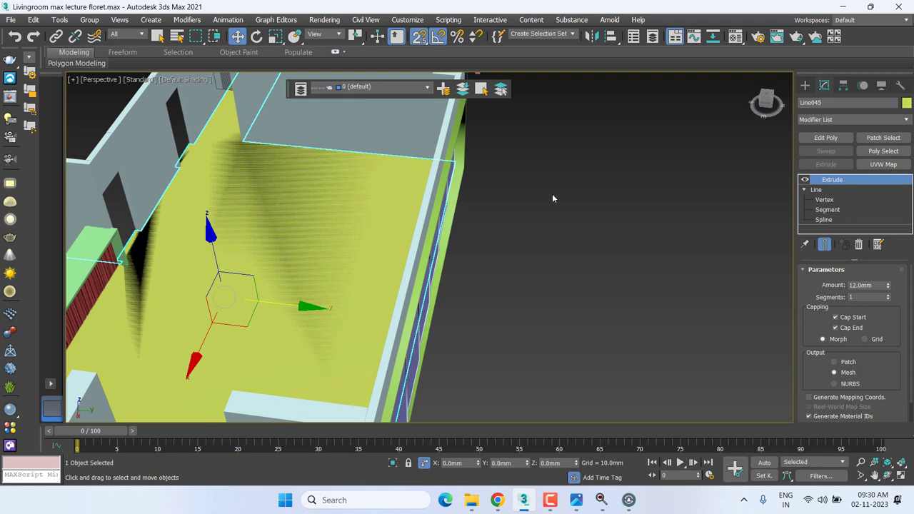
scroll(381, 217, down, 5)
scroll(390, 219, up, 8)
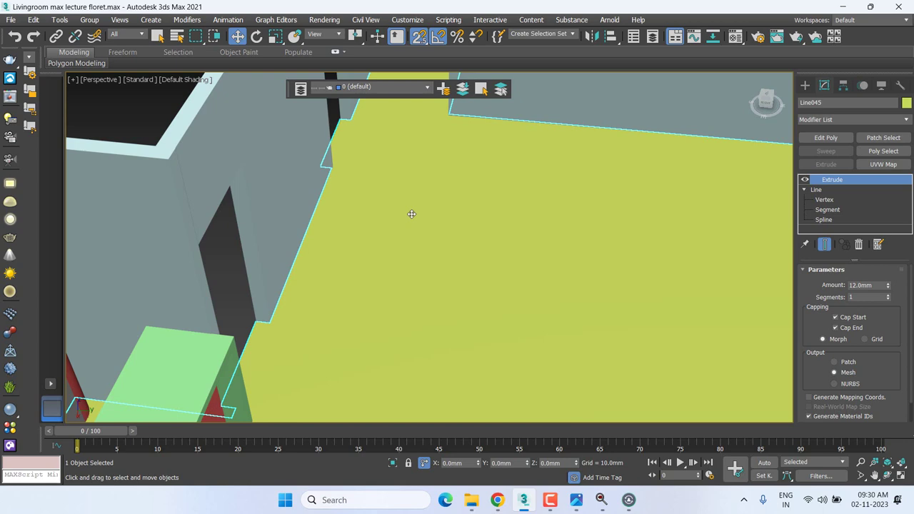
scroll(420, 214, down, 3)
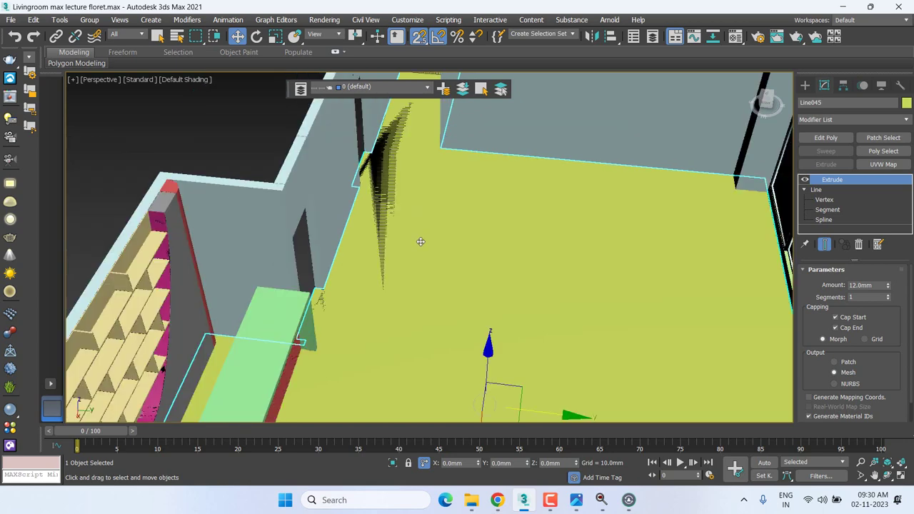
scroll(420, 215, down, 3)
scroll(260, 207, up, 4)
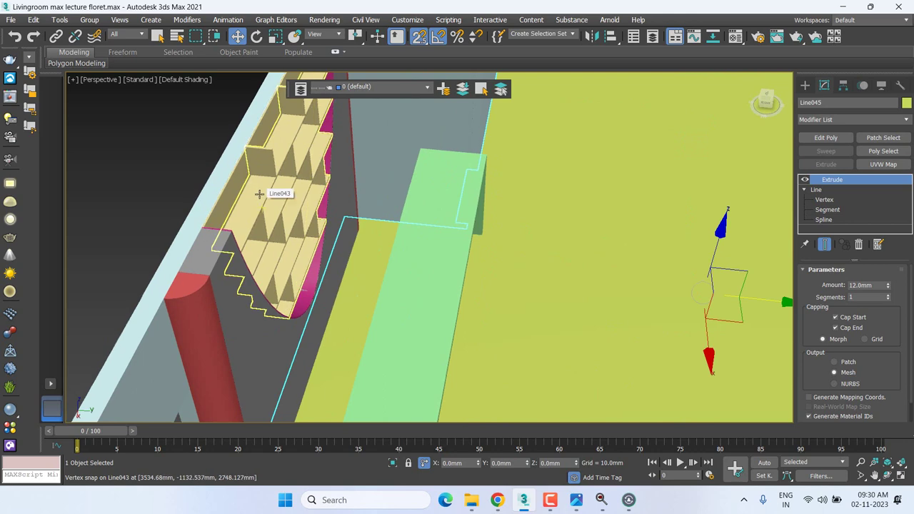
Orbit and zoom around the room to inspect the 12 mm floor slab beneath the walls.
mouse_move(398, 307)
alt+middle_down()
mouse_move(381, 249)
mouse_move(384, 267)
mouse_move(476, 237)
alt+middle_up()
scroll(476, 236, up, 1)
scroll(486, 200, up, 4)
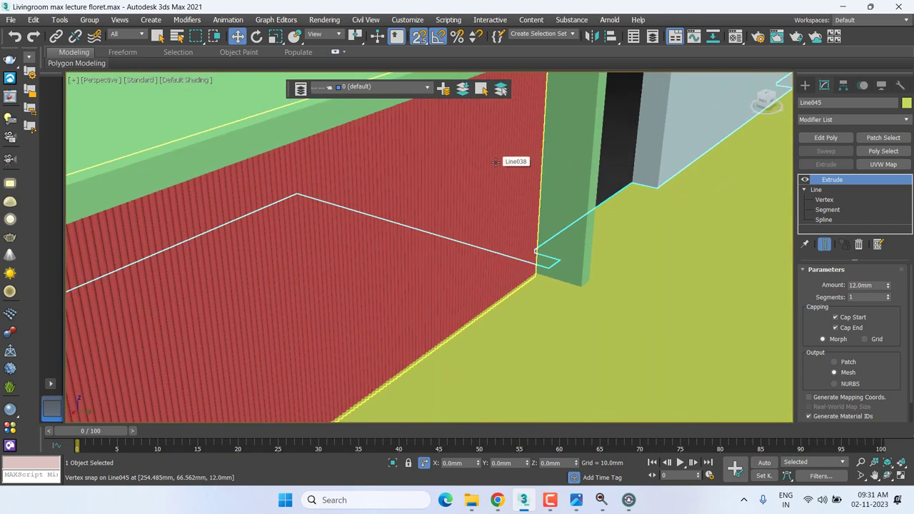
scroll(495, 166, down, 3)
scroll(528, 211, down, 4)
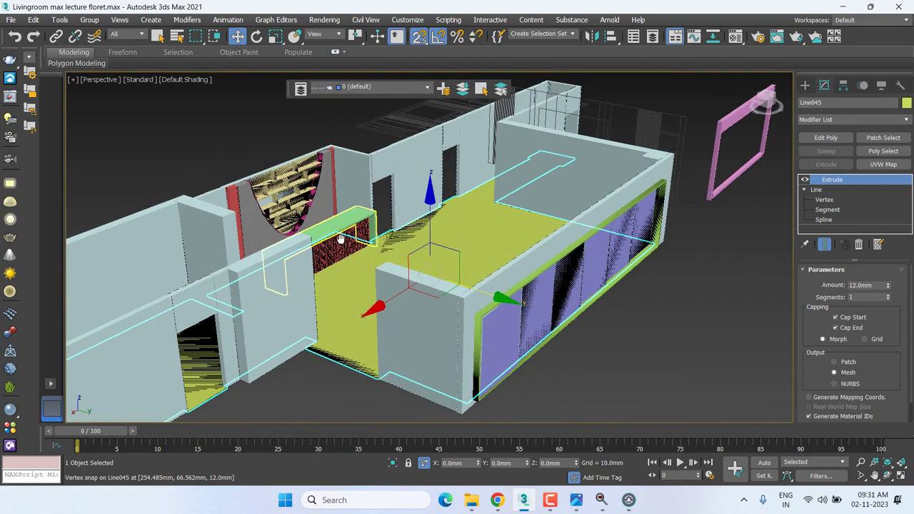
scroll(534, 305, down, 2)
scroll(534, 306, up, 4)
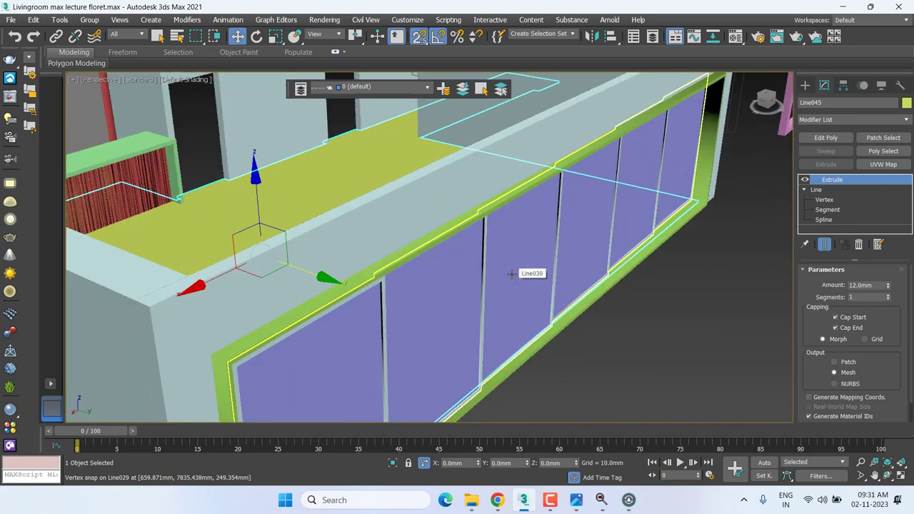
scroll(377, 281, up, 2)
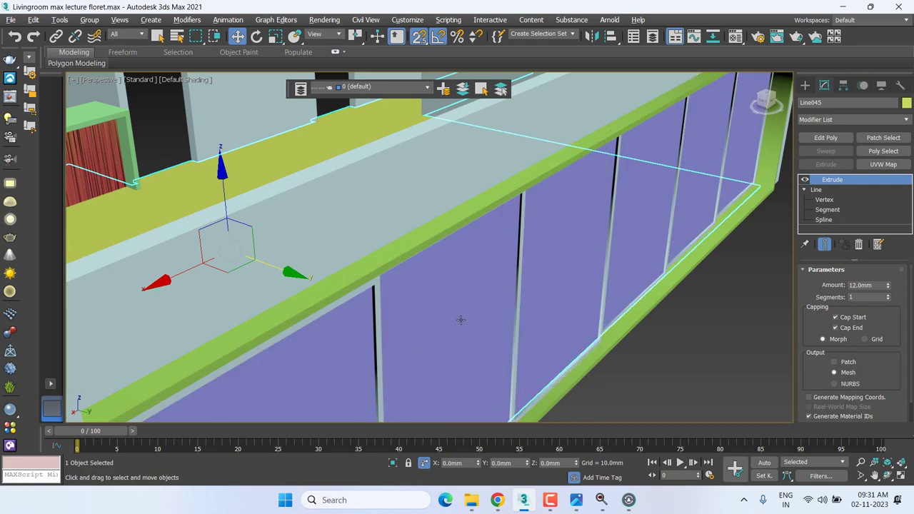
scroll(516, 346, down, 3)
scroll(539, 351, down, 3)
scroll(539, 352, down, 4)
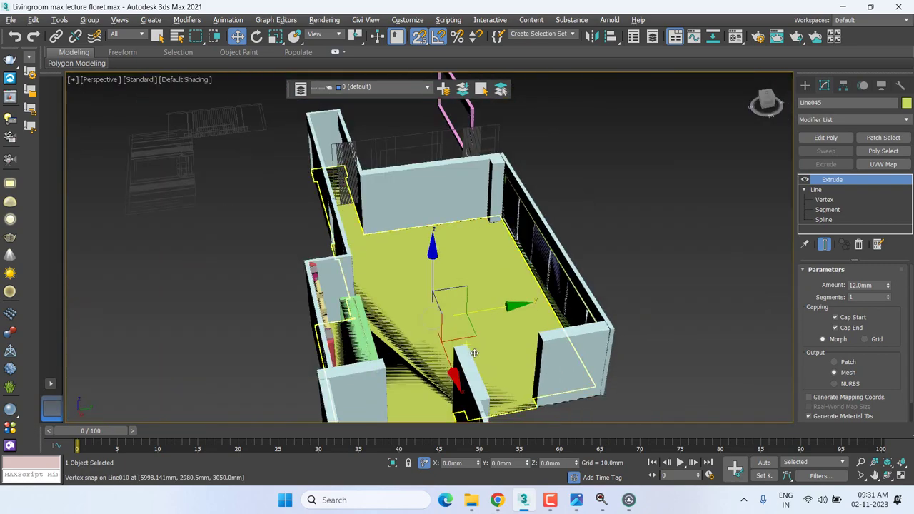
mouse_move(475, 357)
alt+middle_down()
mouse_move(461, 370)
mouse_move(331, 376)
mouse_move(489, 236)
alt+middle_up()
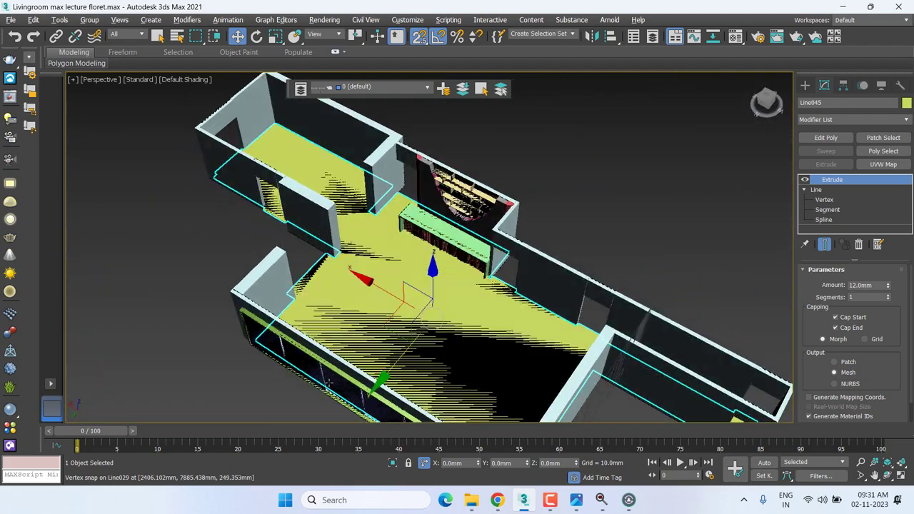
scroll(490, 236, up, 3)
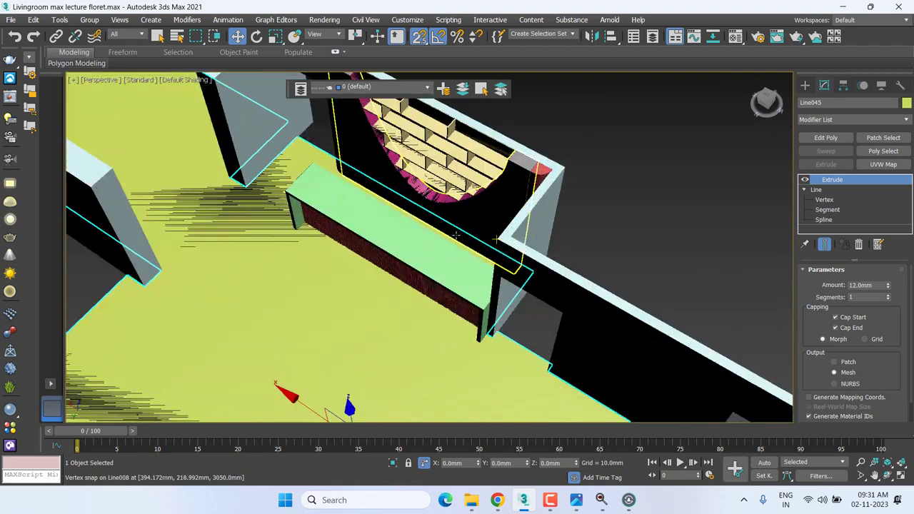
scroll(489, 236, up, 3)
scroll(490, 237, up, 4)
scroll(504, 235, down, 3)
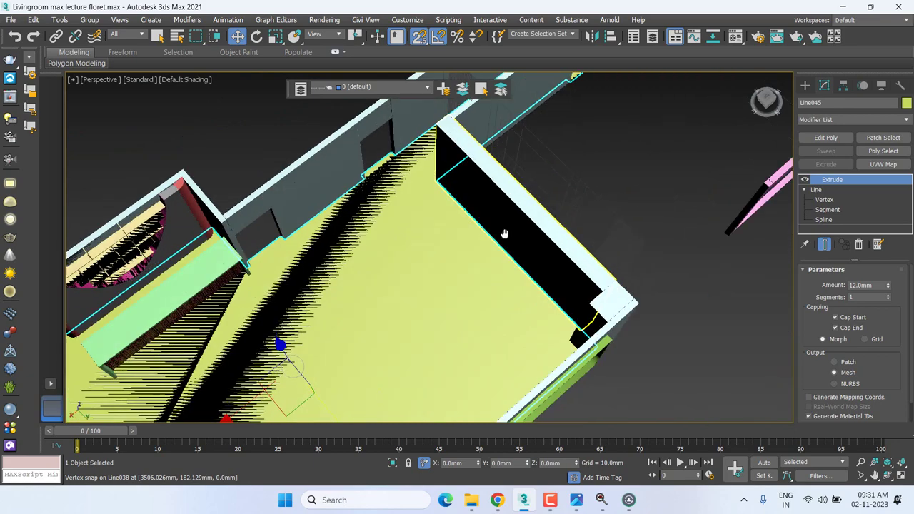
scroll(407, 258, down, 3)
alt+middle_drag(408, 258, 486, 214)
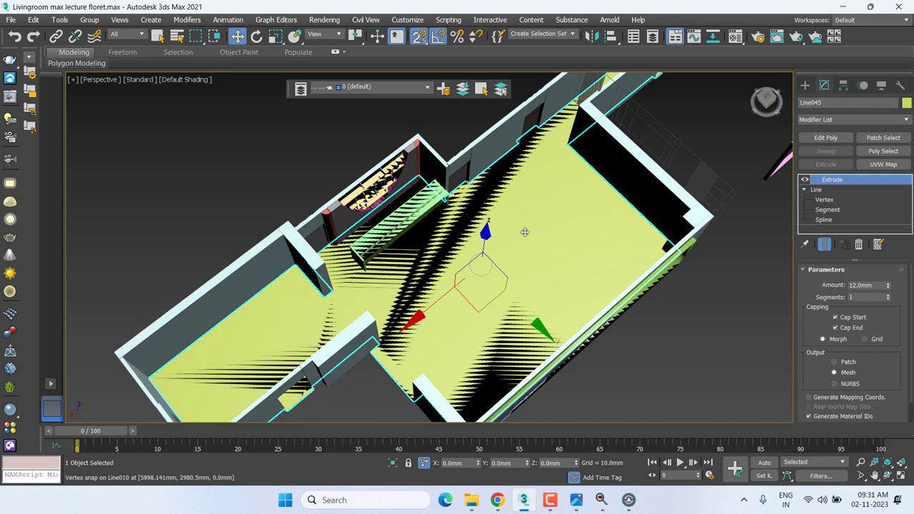
middle_drag(450, 149, 409, 269)
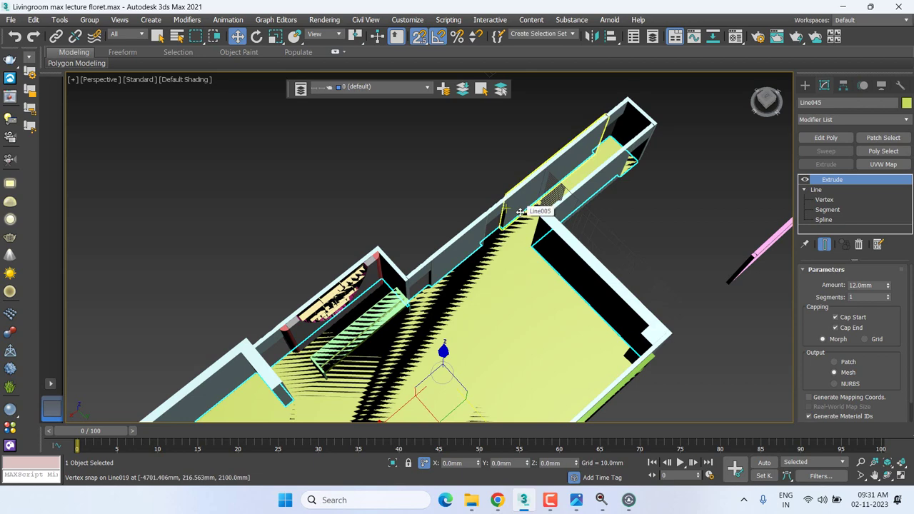
alt+middle_drag(502, 255, 476, 254)
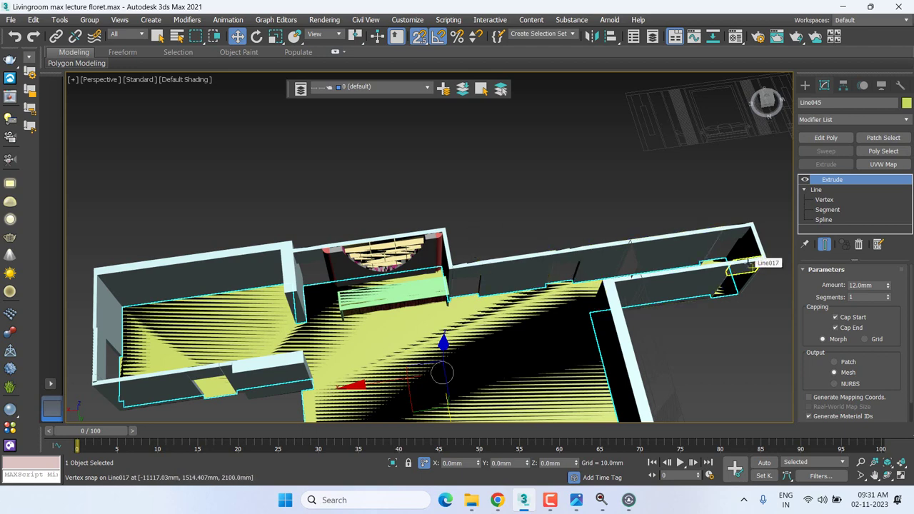
alt+middle_drag(751, 265, 410, 298)
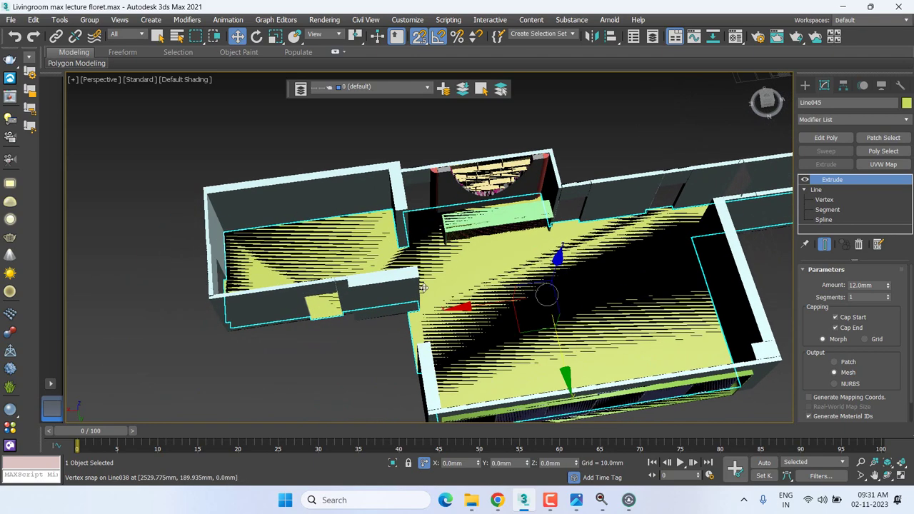
scroll(411, 298, up, 5)
scroll(401, 224, up, 3)
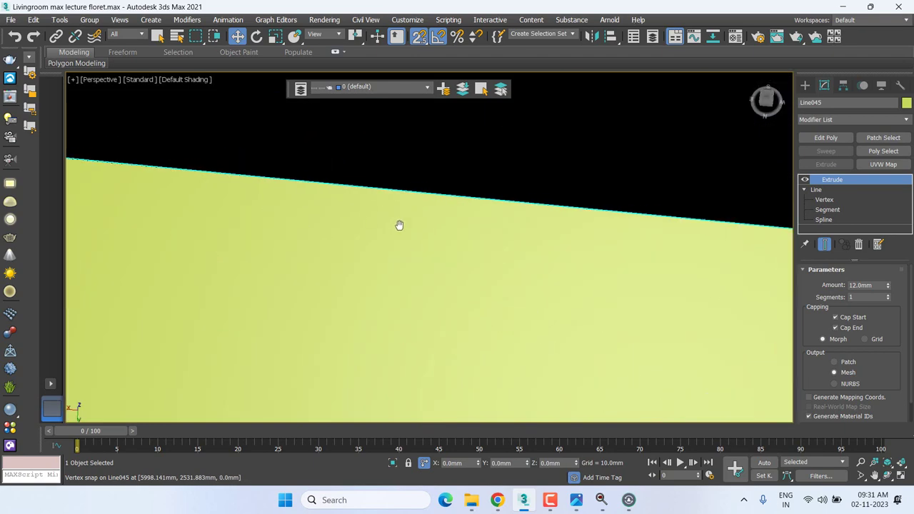
scroll(181, 252, up, 3)
scroll(181, 252, down, 5)
Go to Top view, frame the floor plan, and set the viewport to Wireframe.
key(t)
middle_drag(365, 270, 474, 261)
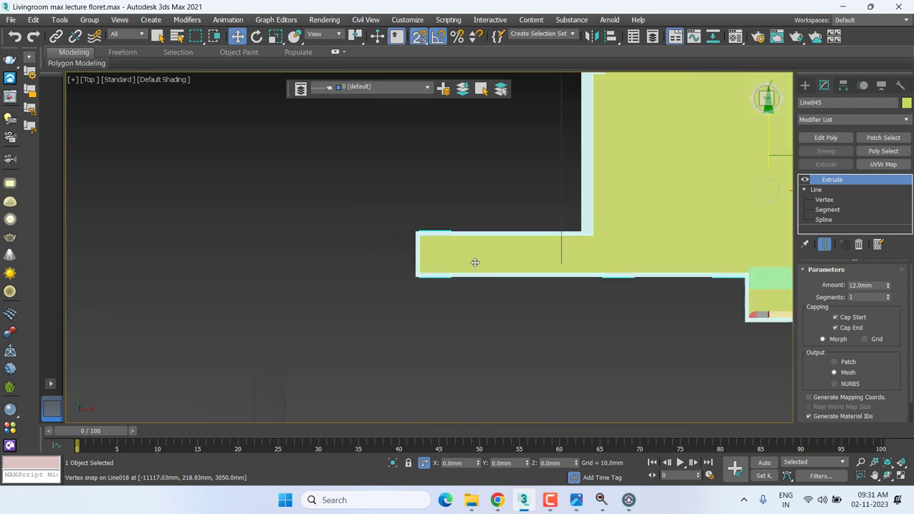
scroll(152, 112, up, 3)
click(162, 80)
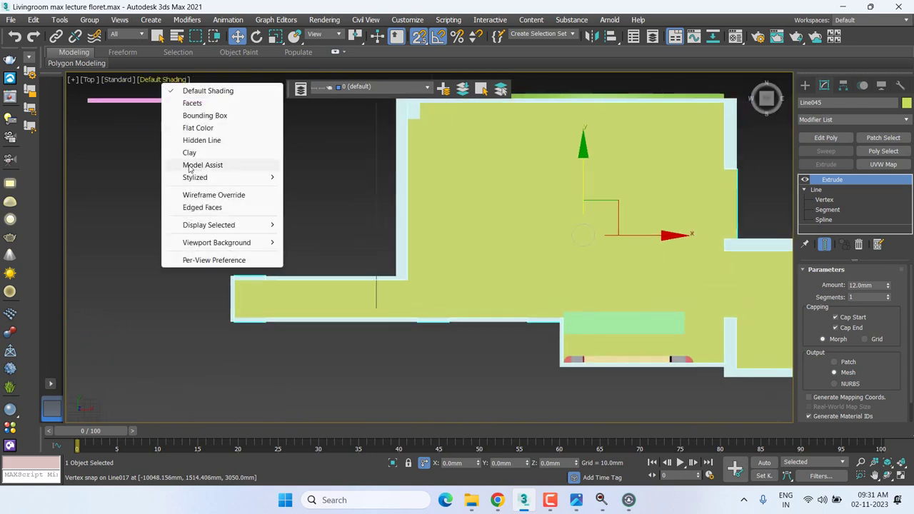
click(214, 195)
scroll(367, 225, down, 4)
scroll(443, 259, up, 4)
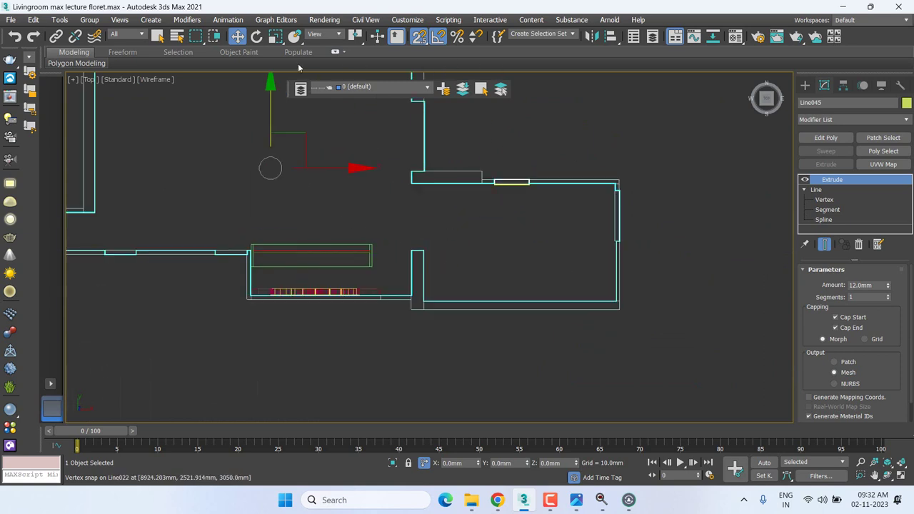
Restore the Layers toolbar and unhide the CAD floor-plan layer.
right_click(891, 48)
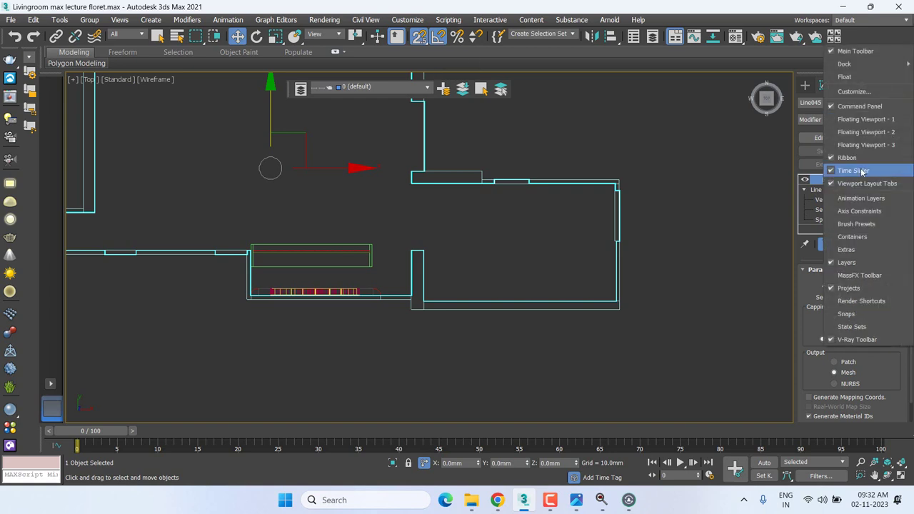
click(860, 264)
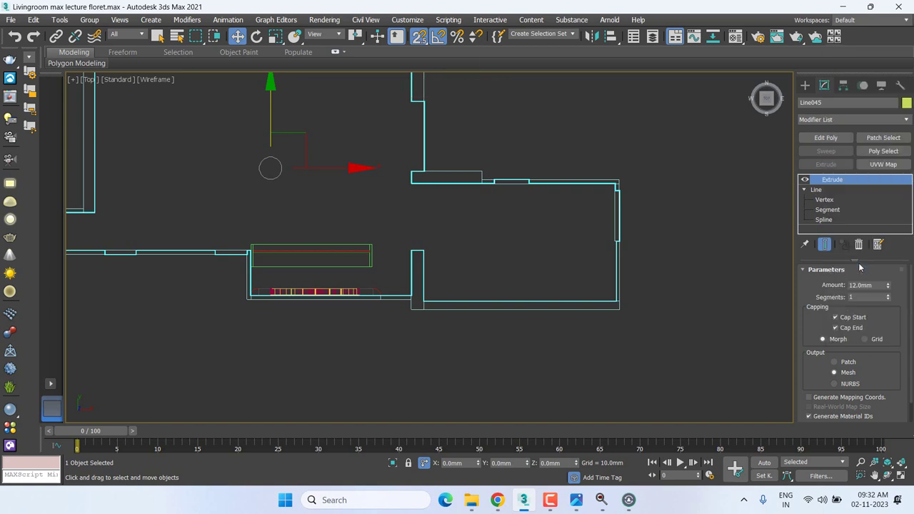
right_click(875, 41)
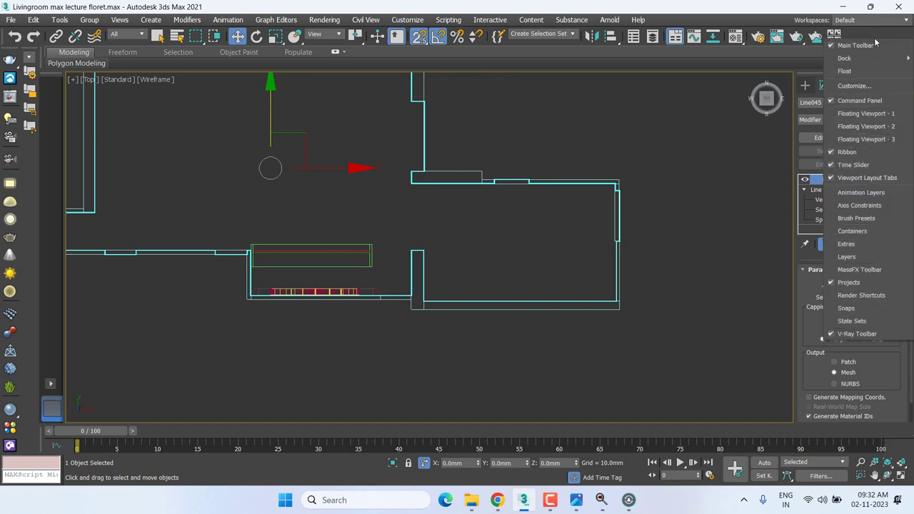
click(859, 257)
click(427, 88)
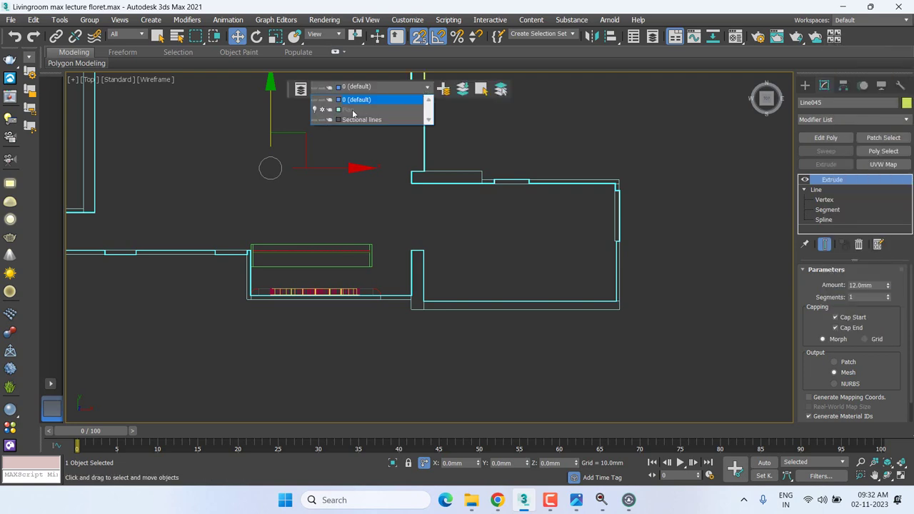
click(319, 111)
Centre the living room in the Top view, then switch to Perspective and zoom toward the walls.
click(557, 224)
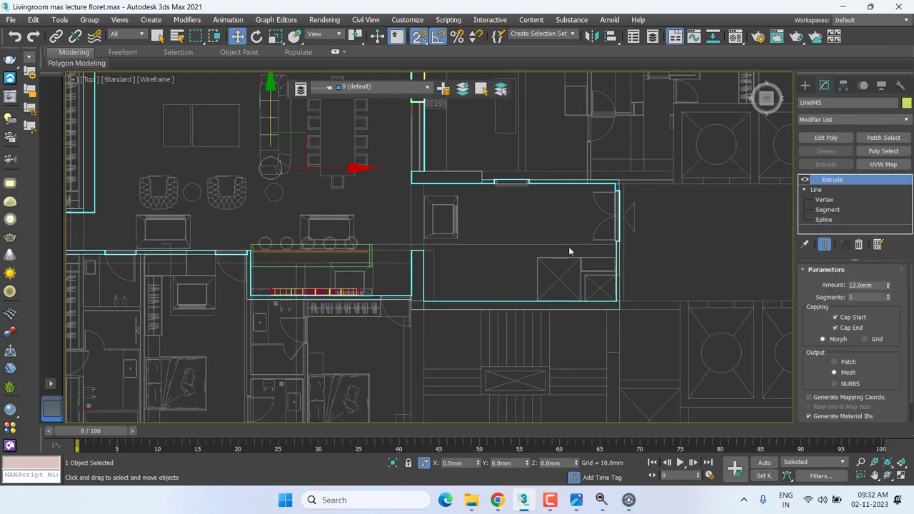
scroll(570, 250, down, 2)
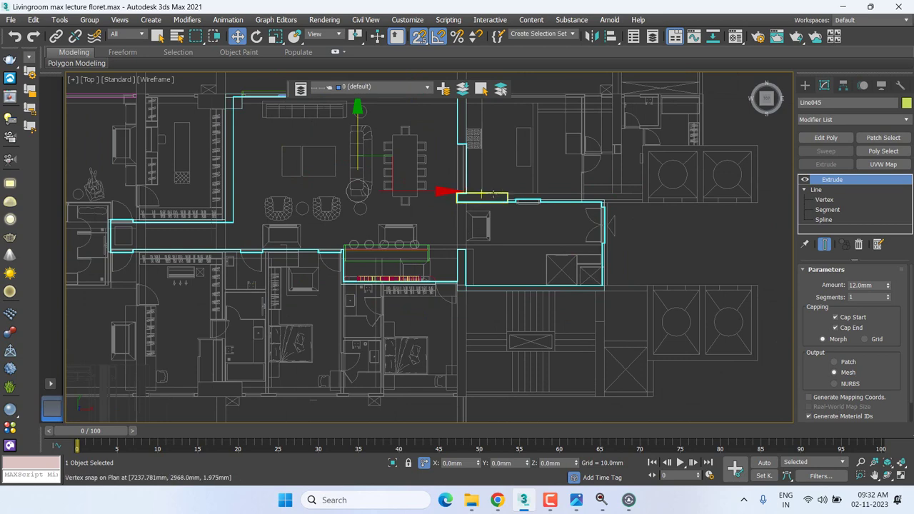
middle_drag(481, 229, 539, 243)
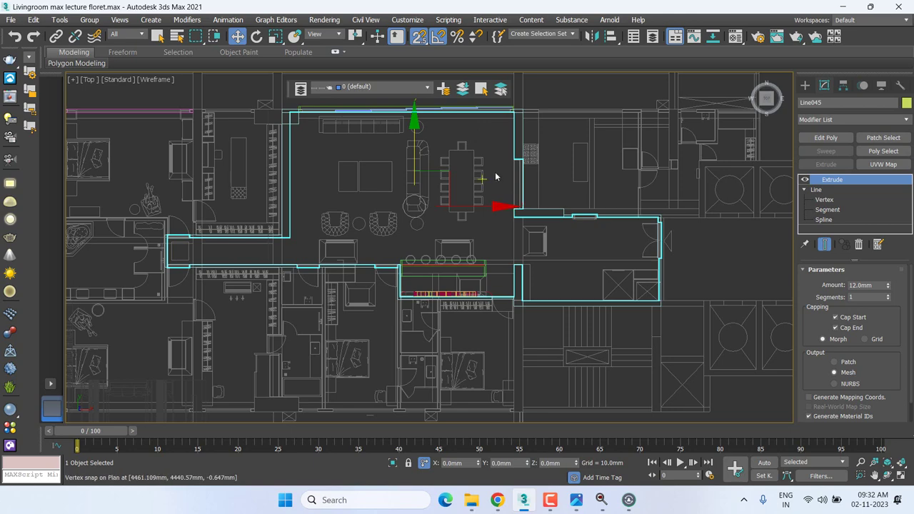
middle_drag(488, 187, 508, 197)
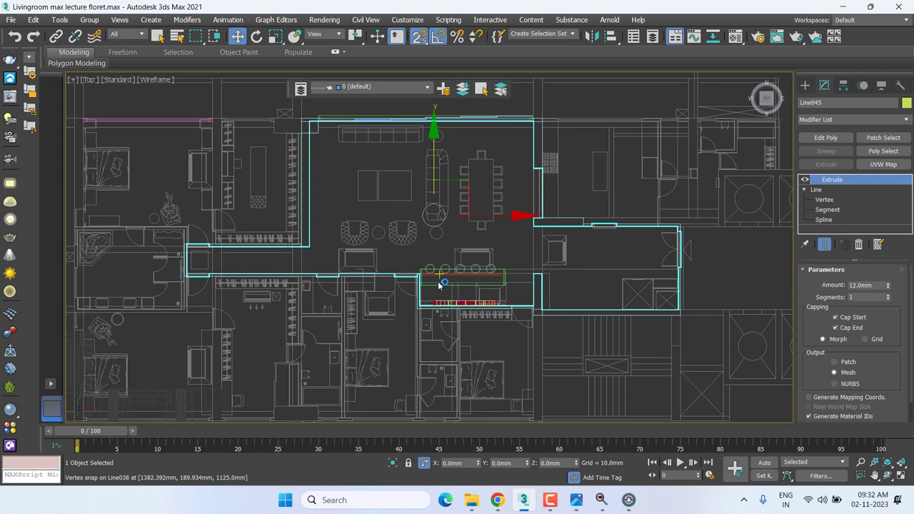
middle_drag(548, 245, 549, 269)
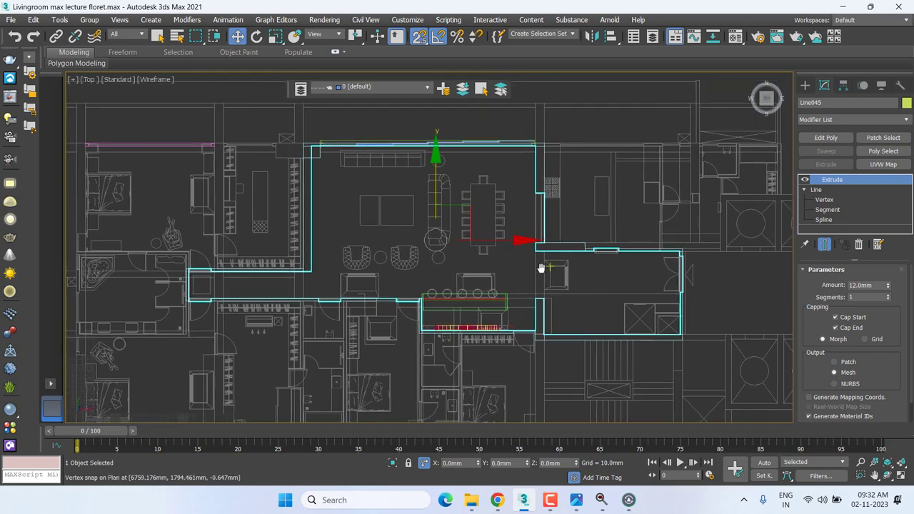
mouse_move(618, 277)
middle_down()
mouse_move(567, 277)
mouse_move(517, 230)
mouse_move(768, 227)
middle_up()
key(p)
scroll(577, 245, up, 2)
Pan and zoom the Perspective view to frame the whole extruded floor plan.
scroll(435, 326, up, 2)
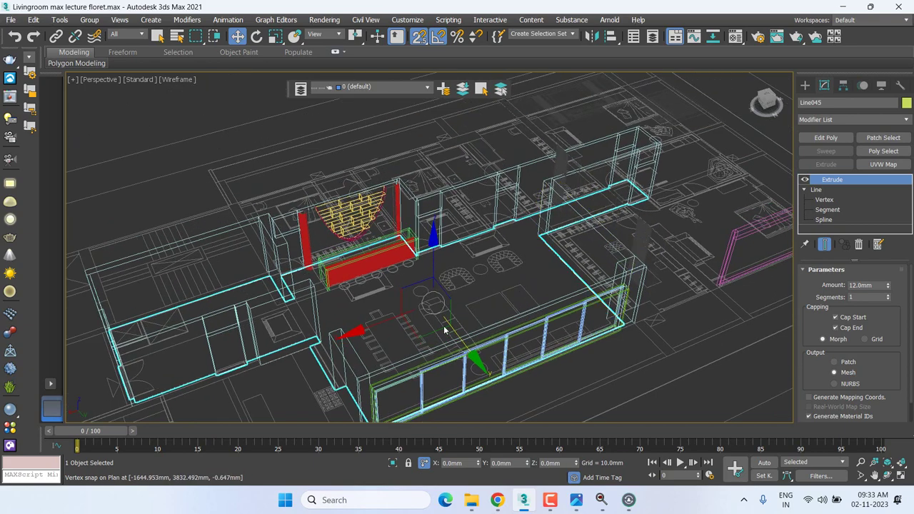
scroll(449, 316, up, 2)
middle_drag(449, 317, 518, 278)
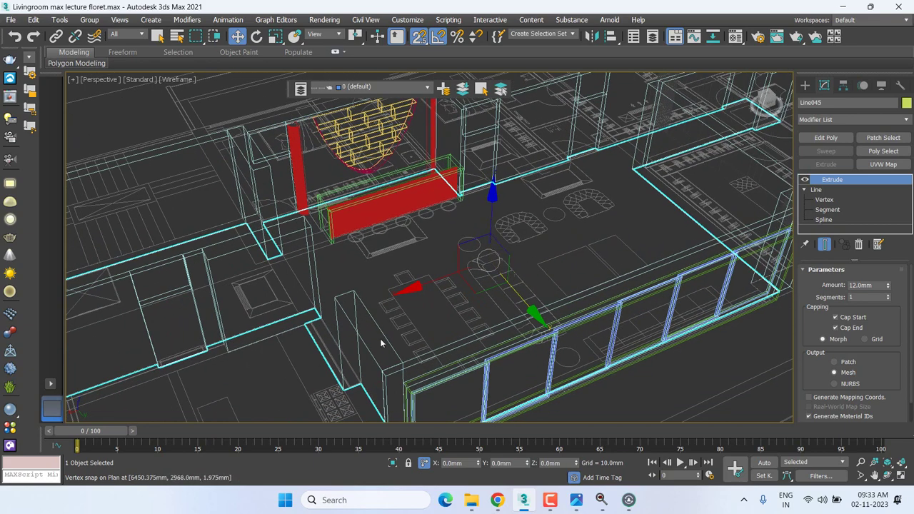
middle_drag(394, 334, 452, 312)
mouse_move(396, 328)
middle_down()
mouse_move(397, 349)
mouse_move(357, 357)
middle_up()
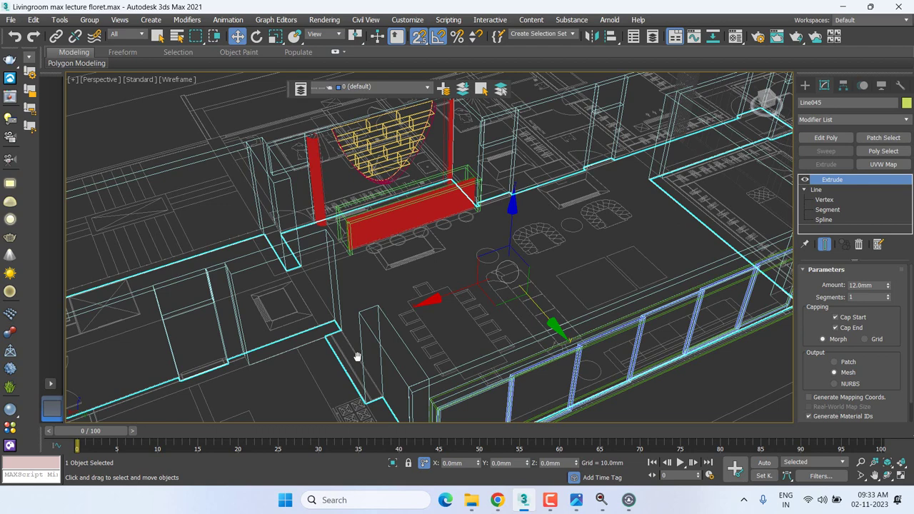
scroll(357, 357, down, 2)
scroll(371, 336, down, 3)
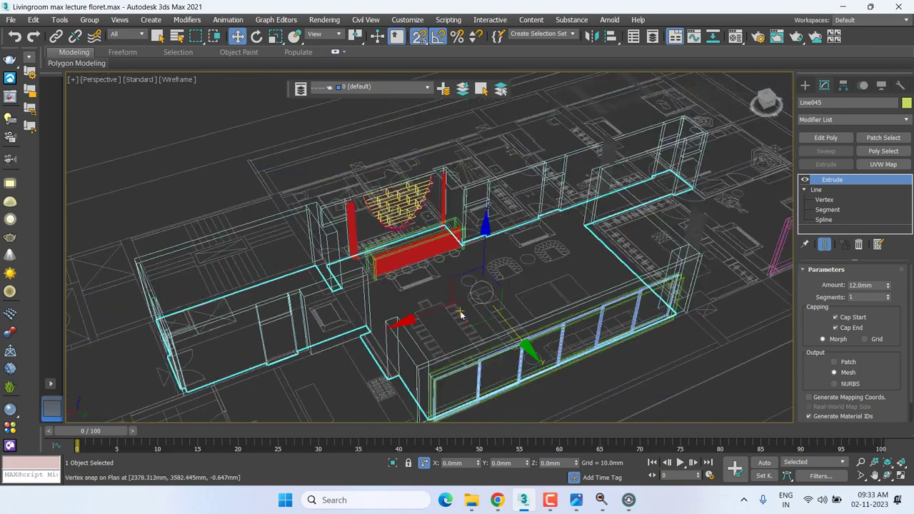
scroll(376, 325, down, 2)
middle_drag(377, 326, 470, 315)
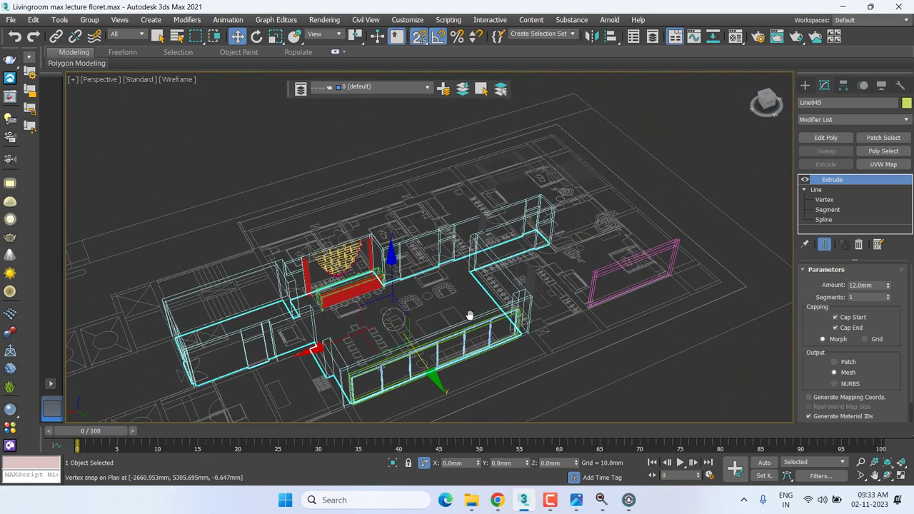
Orbit to see the walls from another side and adjust the zoom.
scroll(422, 268, up, 3)
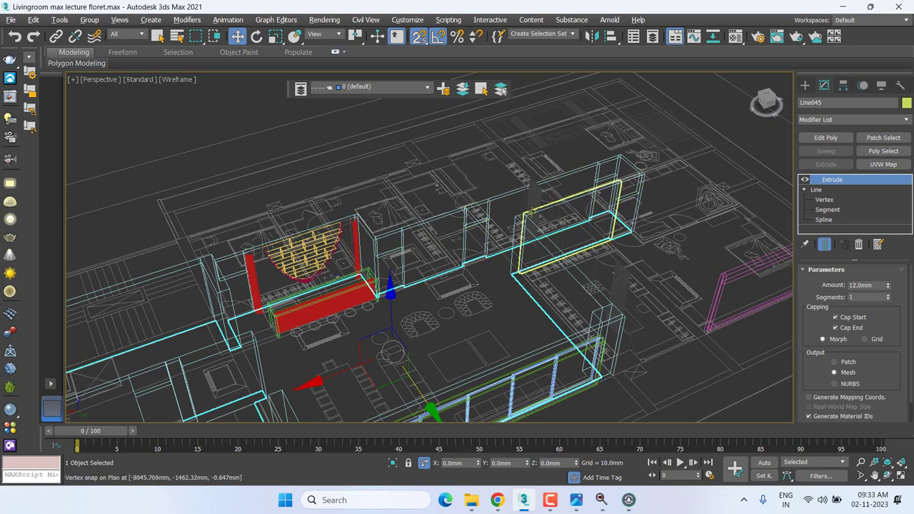
alt+middle_drag(483, 202, 490, 225)
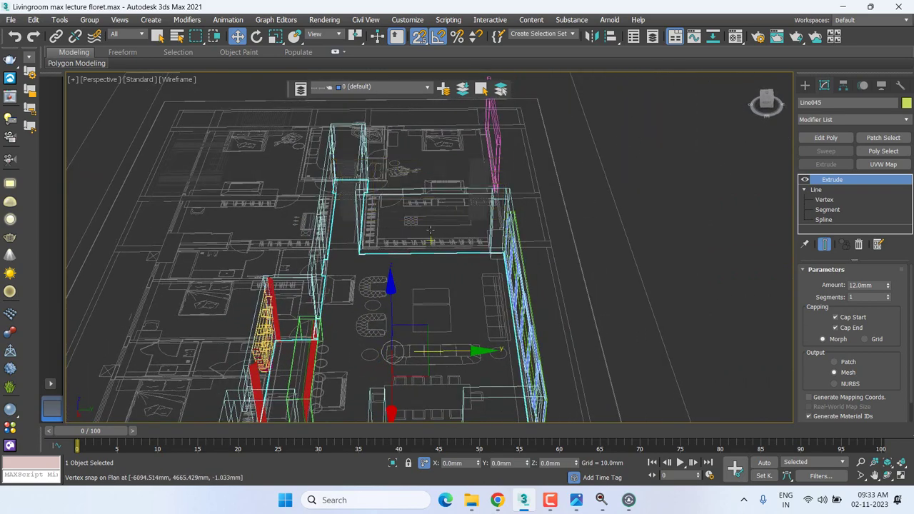
scroll(504, 233, down, 5)
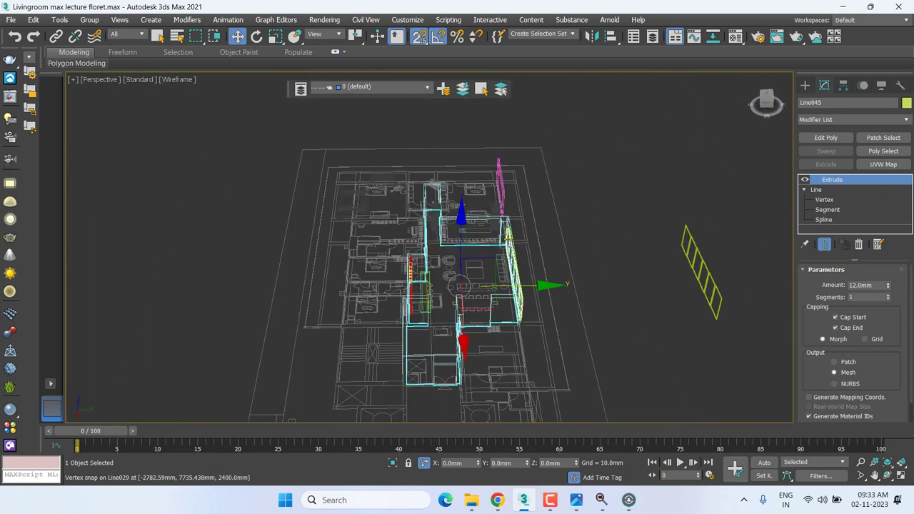
scroll(511, 232, down, 2)
scroll(511, 230, up, 4)
scroll(511, 227, up, 3)
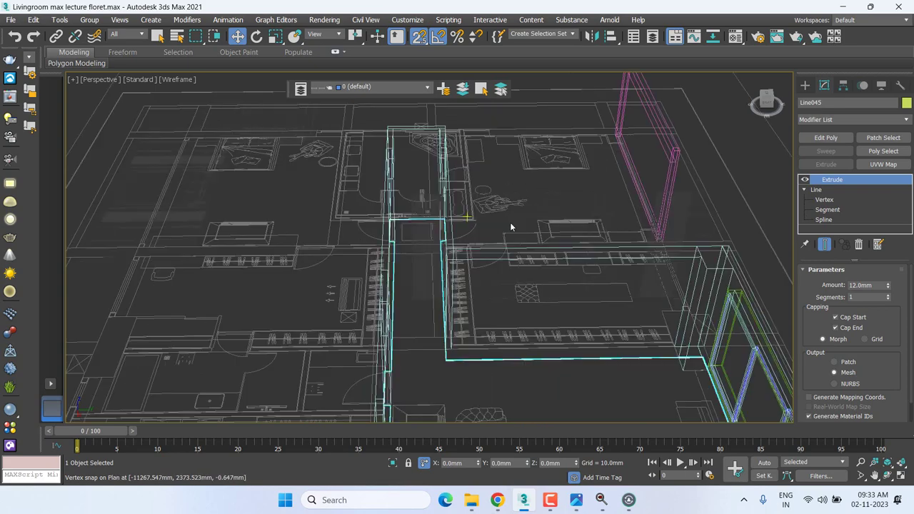
Select the Elv C cabinet elevation object and delete it from the scene.
click(559, 214)
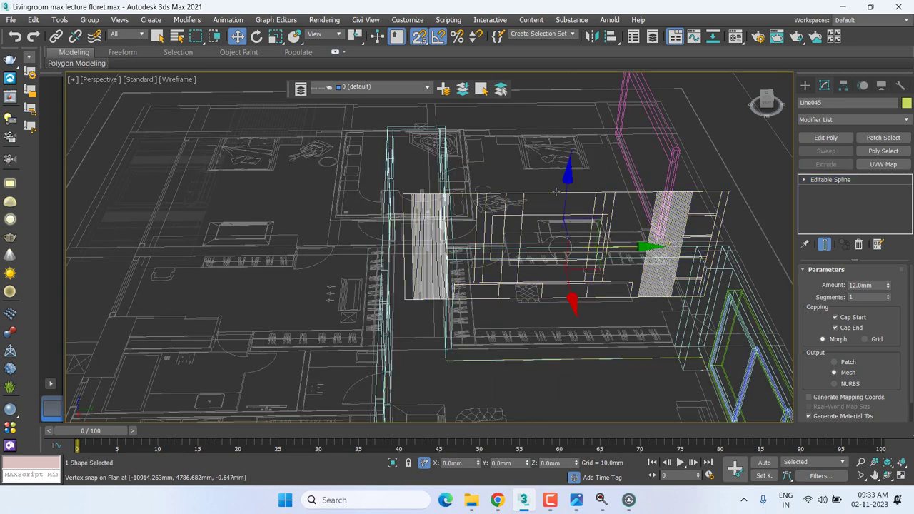
mouse_move(559, 263)
alt+middle_down()
mouse_move(584, 224)
mouse_move(534, 260)
mouse_move(324, 201)
alt+middle_up()
scroll(532, 266, down, 3)
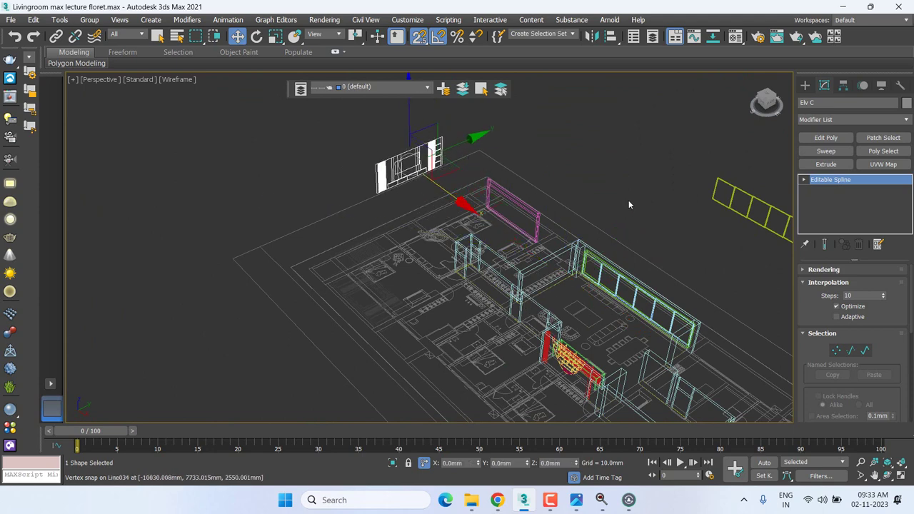
key(Delete)
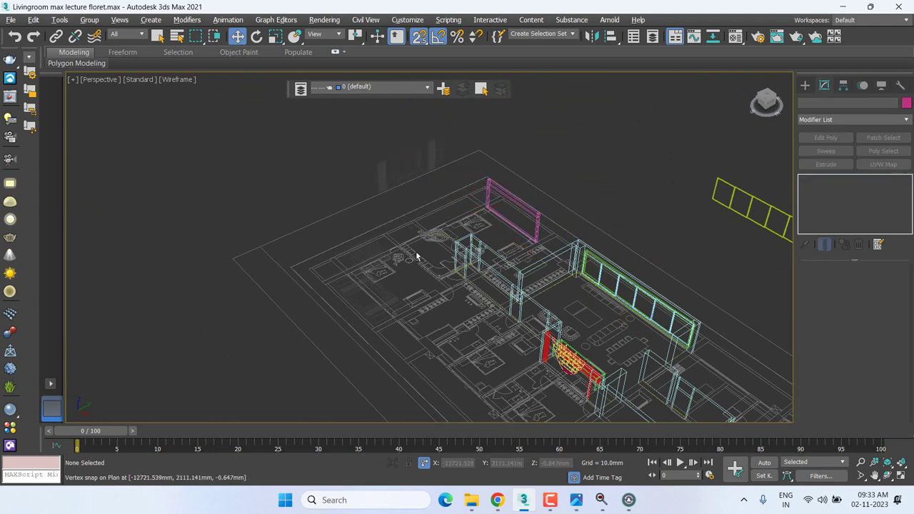
alt+middle_drag(453, 262, 568, 178)
Pan and orbit around the living room to examine the walls near the red bench.
scroll(535, 202, up, 4)
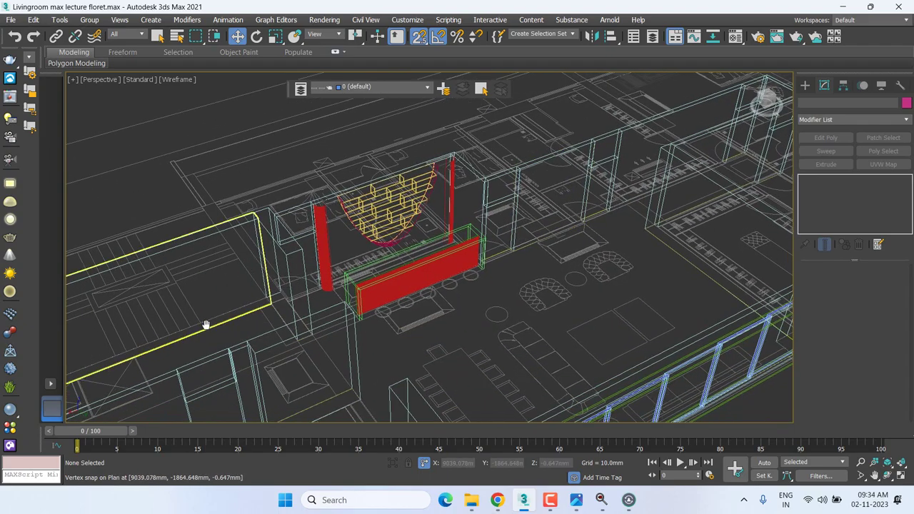
mouse_move(204, 322)
middle_down()
mouse_move(340, 293)
mouse_move(340, 284)
middle_up()
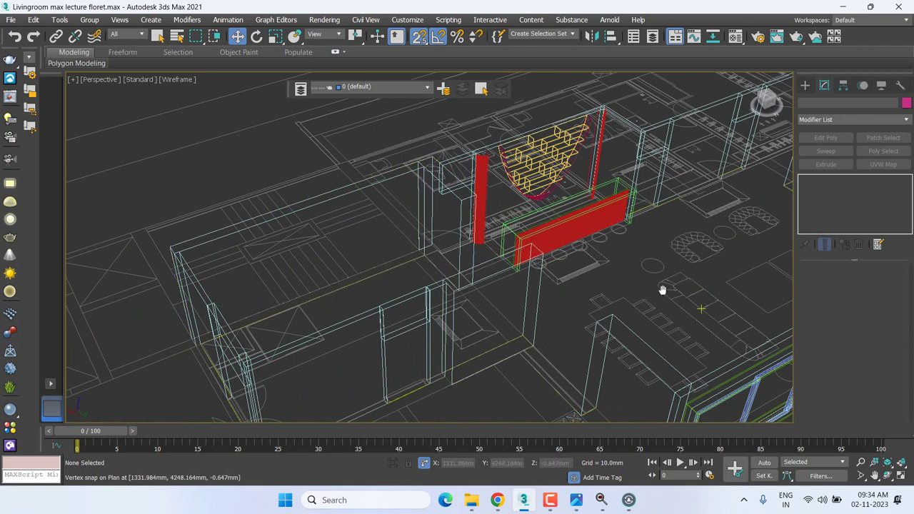
middle_drag(664, 286, 622, 250)
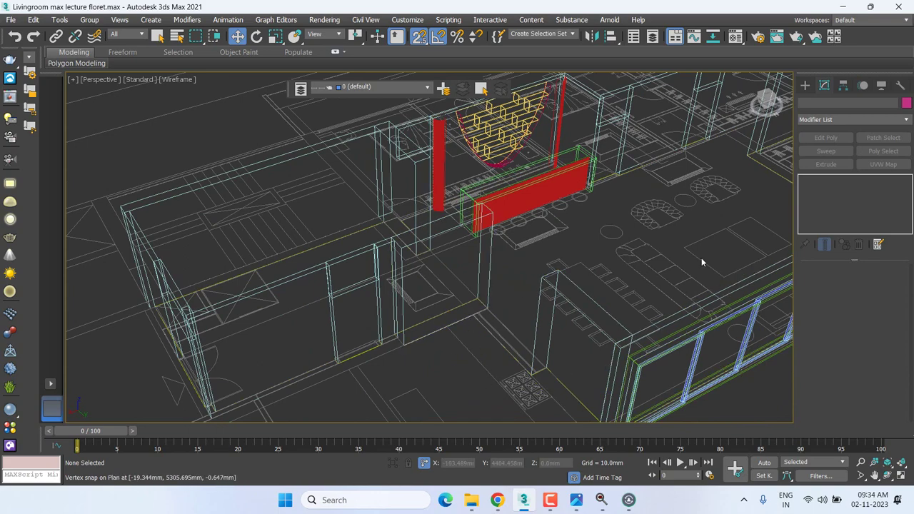
alt+middle_drag(659, 216, 638, 175)
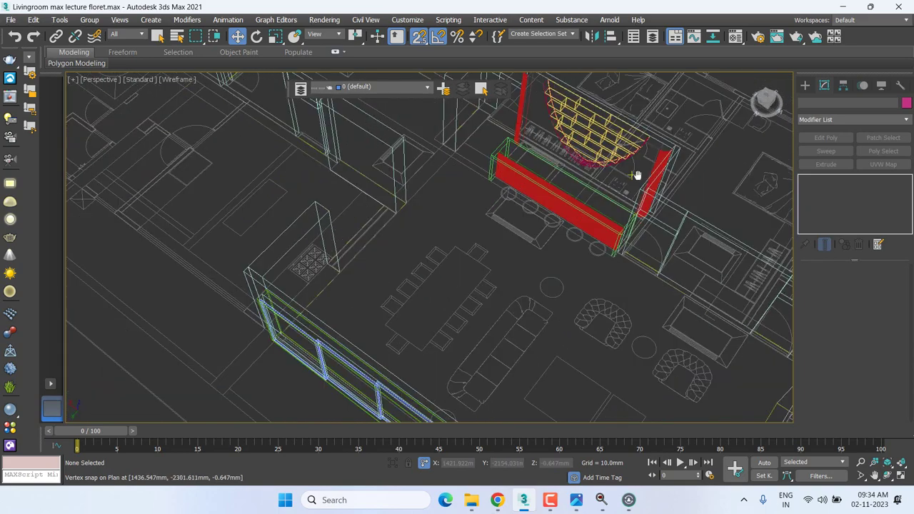
middle_drag(638, 175, 632, 239)
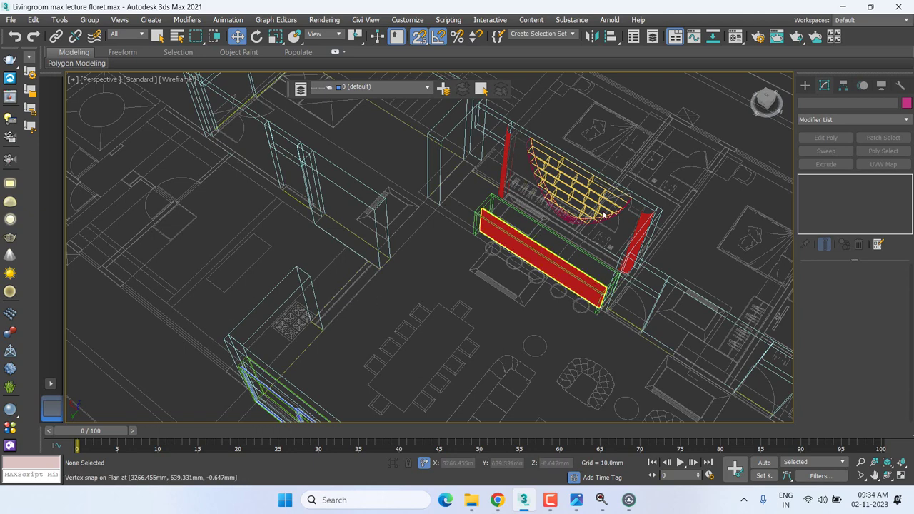
middle_drag(489, 224, 584, 198)
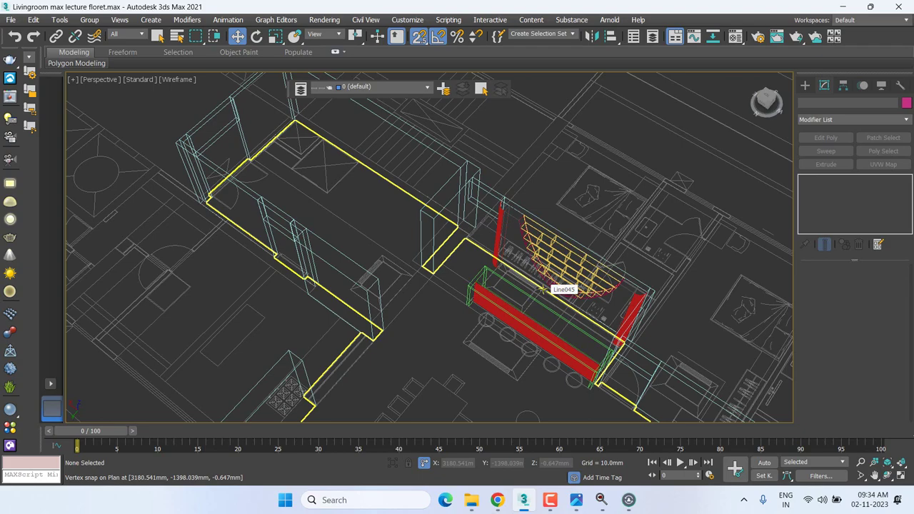
middle_drag(543, 289, 510, 257)
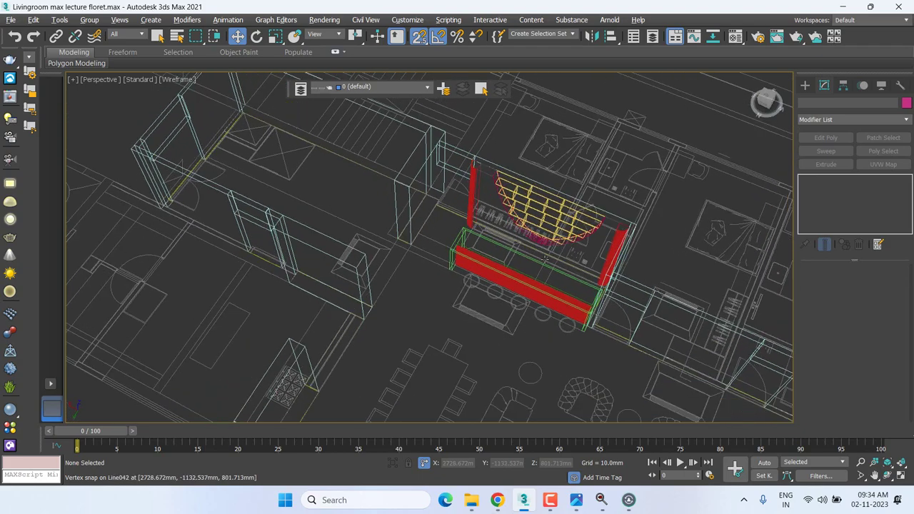
Orbit and zoom in to a close oblique view of the red bar.
mouse_move(543, 236)
alt+middle_down()
mouse_move(679, 255)
mouse_move(481, 351)
alt+middle_up()
scroll(679, 255, down, 2)
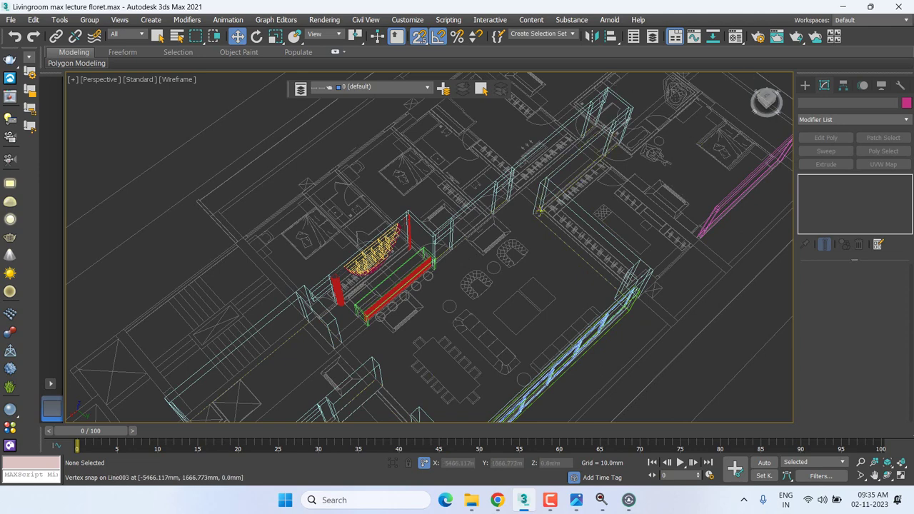
alt+middle_drag(614, 203, 428, 214)
scroll(404, 214, up, 5)
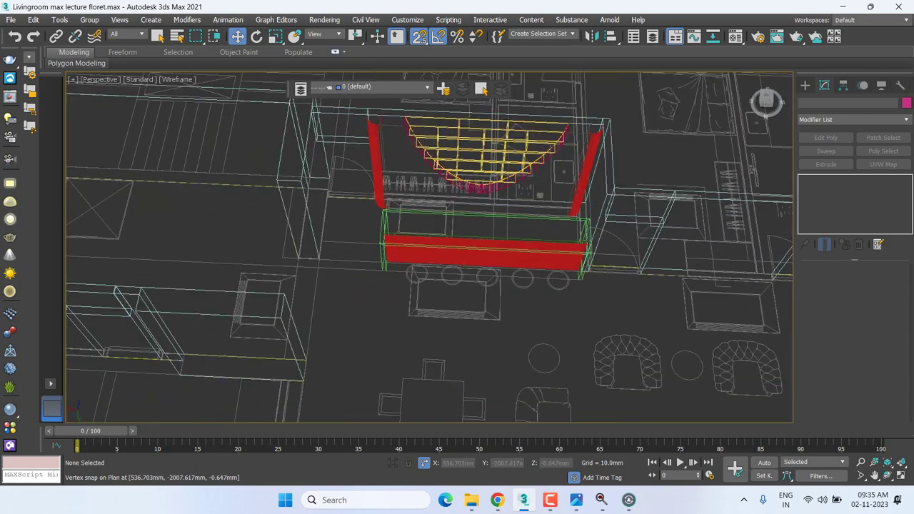
alt+middle_drag(506, 193, 568, 207)
scroll(449, 214, up, 3)
alt+middle_drag(450, 215, 553, 302)
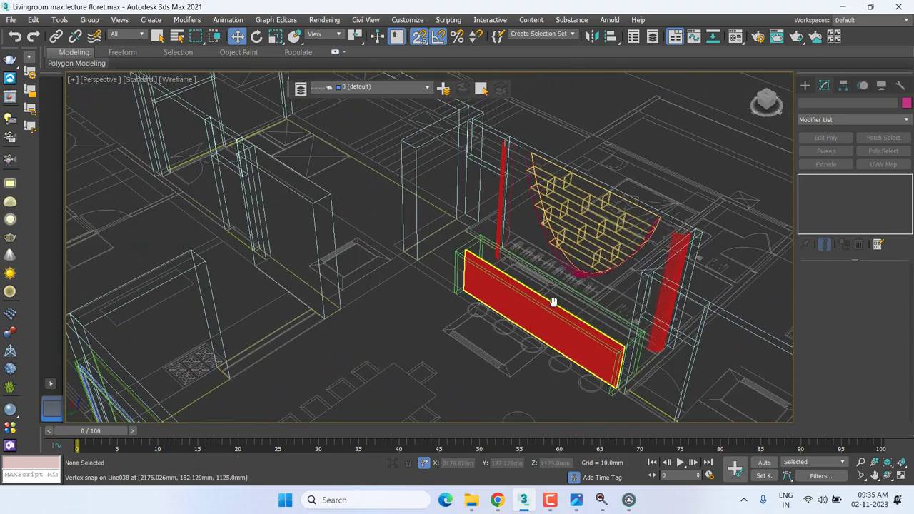
scroll(552, 302, up, 2)
Select the red bar and save an incremented copy as Livingroom max lecture floret01.max.
scroll(503, 293, up, 2)
click(504, 293)
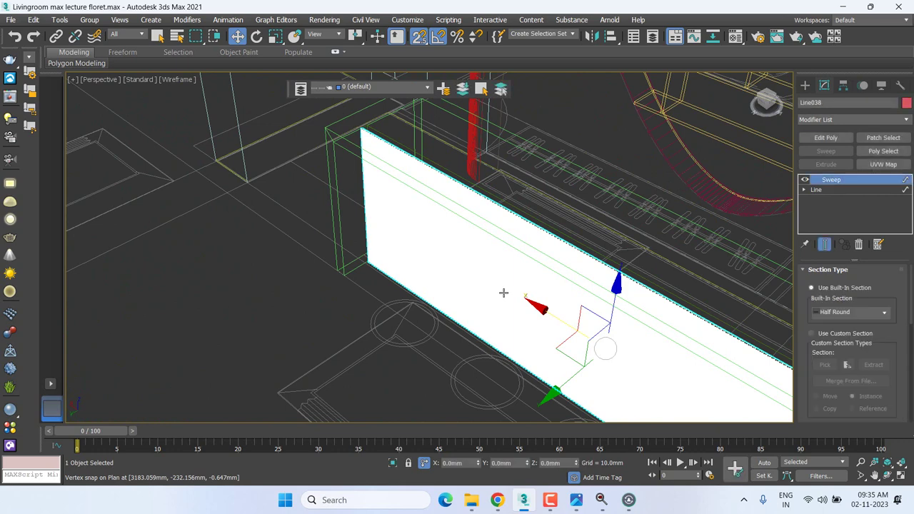
click(11, 20)
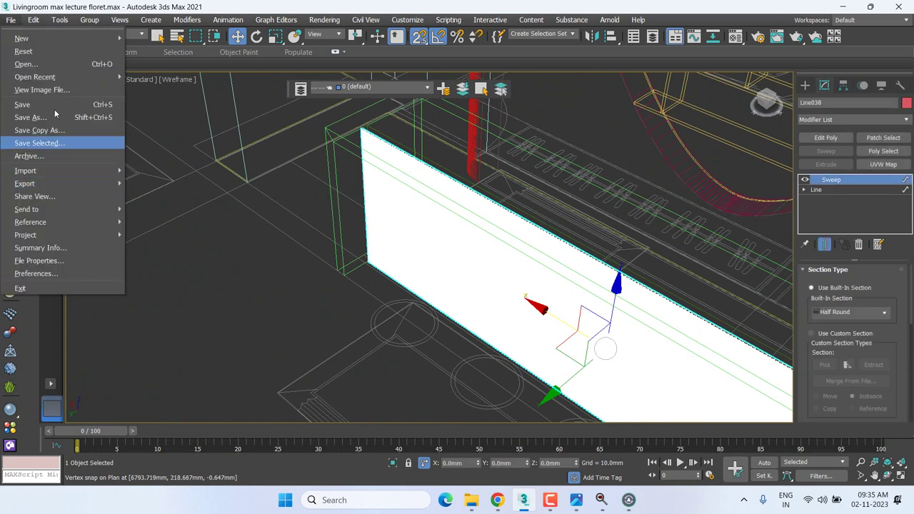
click(350, 257)
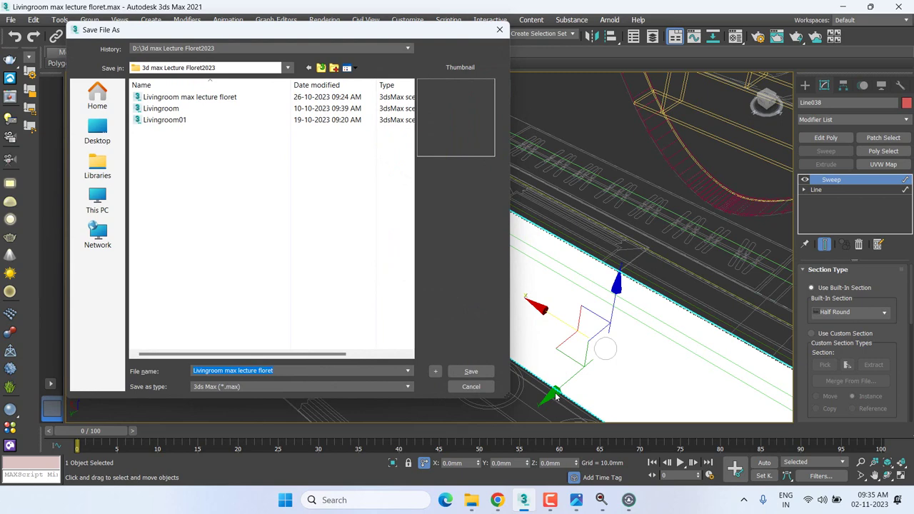
click(437, 373)
click(437, 372)
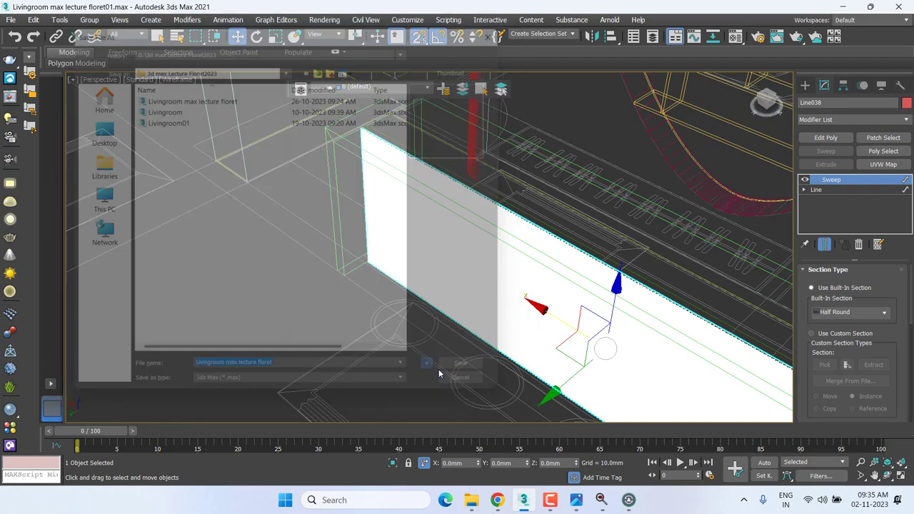